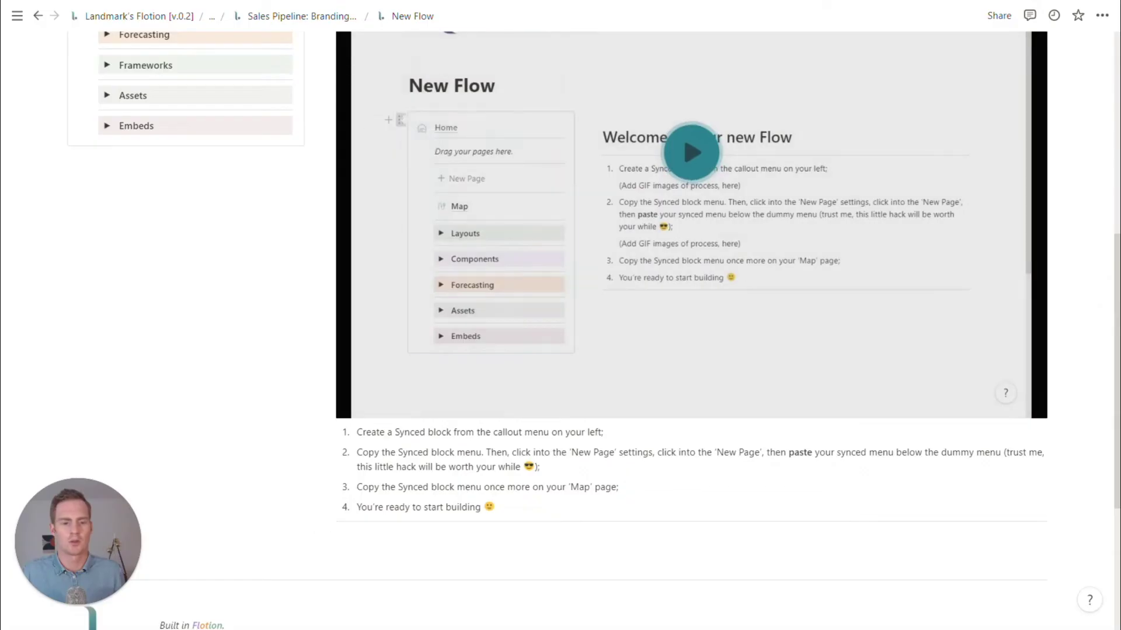
- Delete the embedded tutorial video and numbered setup steps from the New Flow page
left_click_drag(1074, 627, 636, 34)
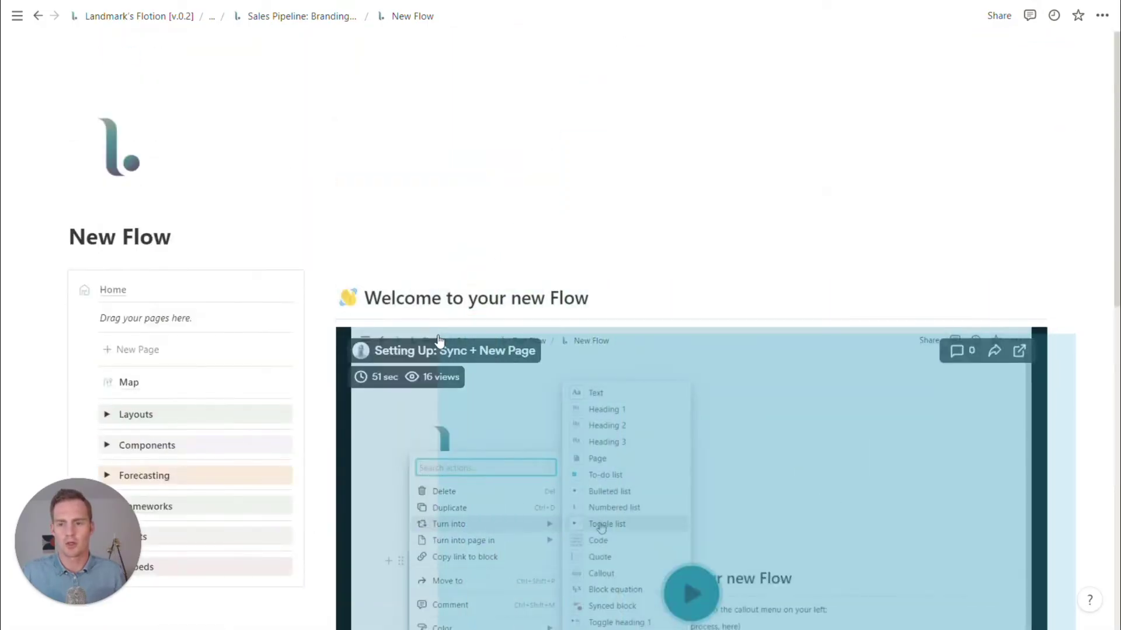
key("Delete")
scroll(223, 328, "down", 3)
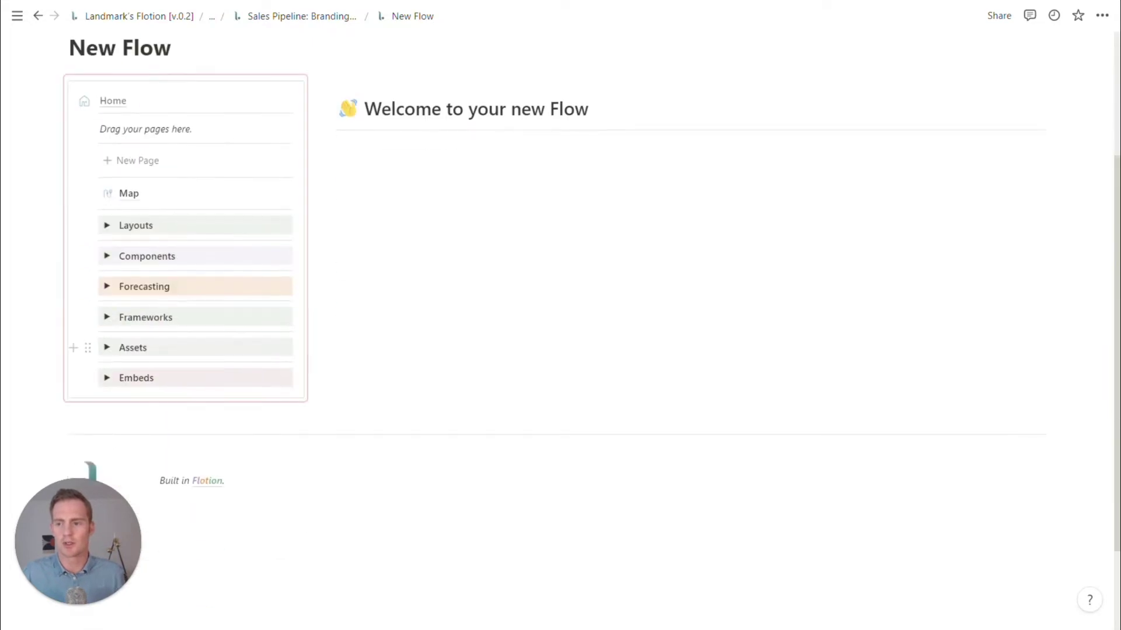
- Expand and then collapse the Frameworks pages in the sidebar
left_click(109, 318)
left_click(111, 319)
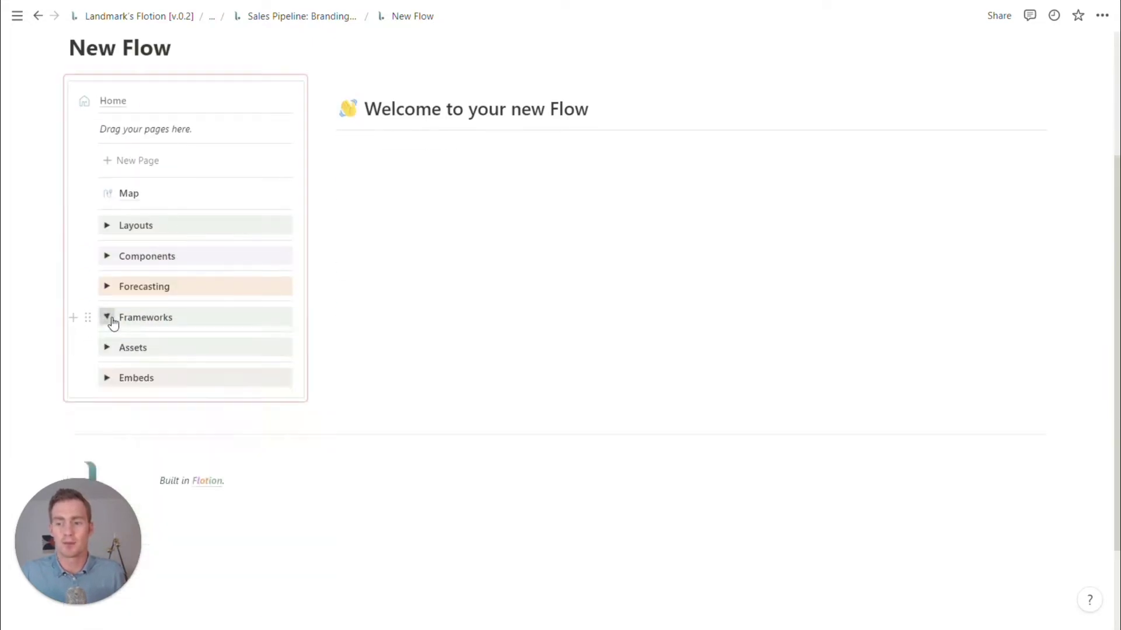
scroll(113, 322, "up", 3)
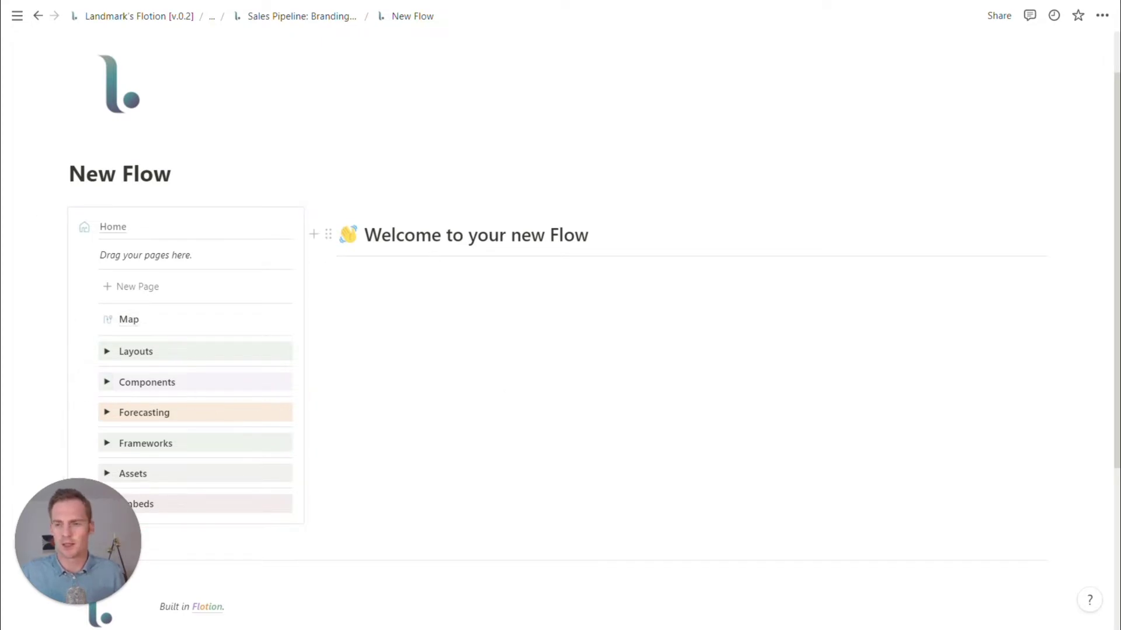
- Title the page 'Sales Pipeline: Branding Agency' and replace the heading with 'Plan' plus a pasted bulleted outline
triple_click(120, 174)
type("Sales")
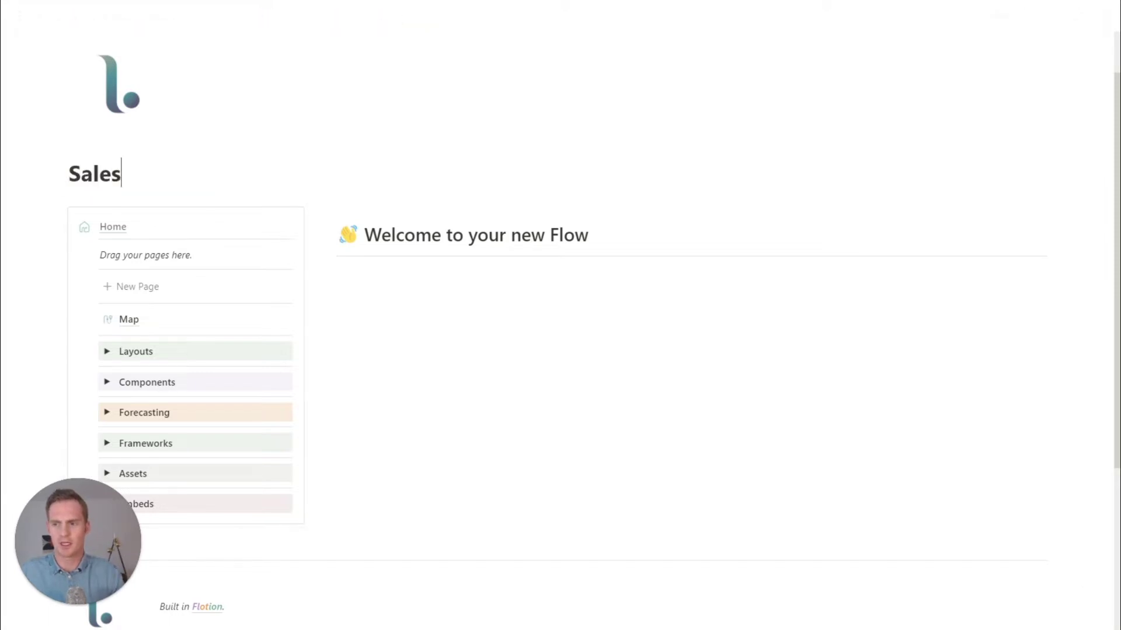
type(" Pipeline: Branding Agency")
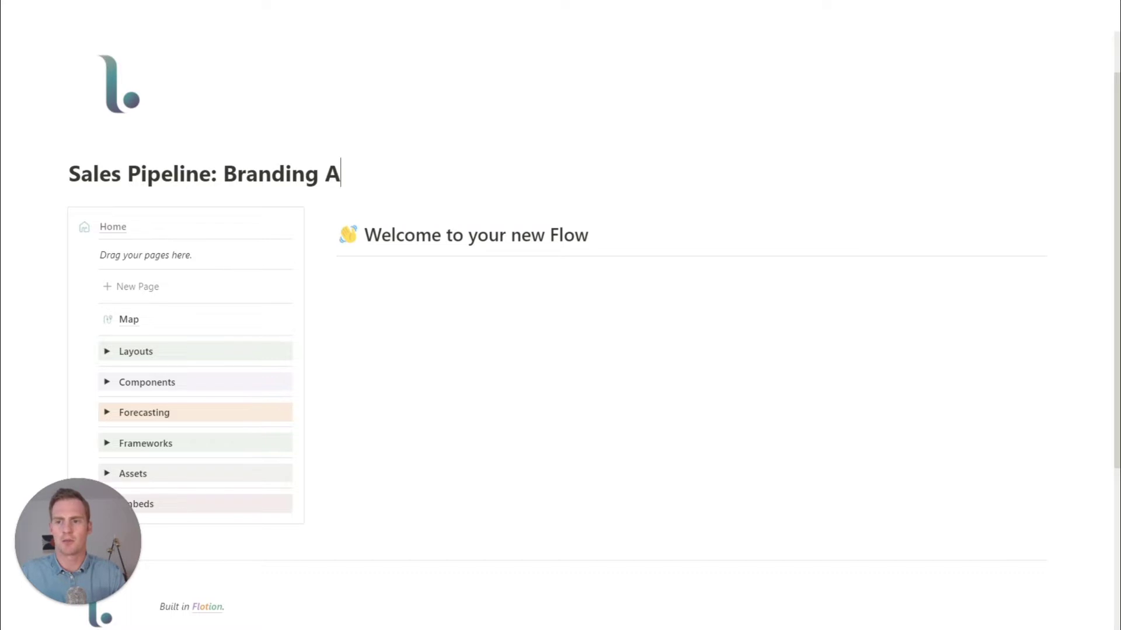
triple_click(403, 235)
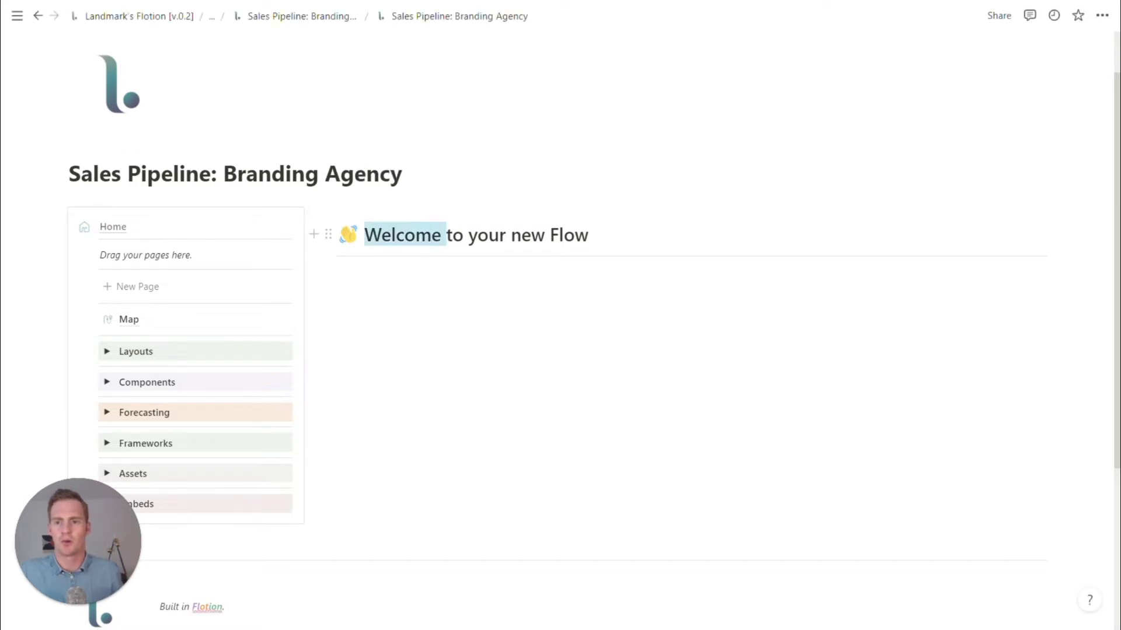
type("Plan")
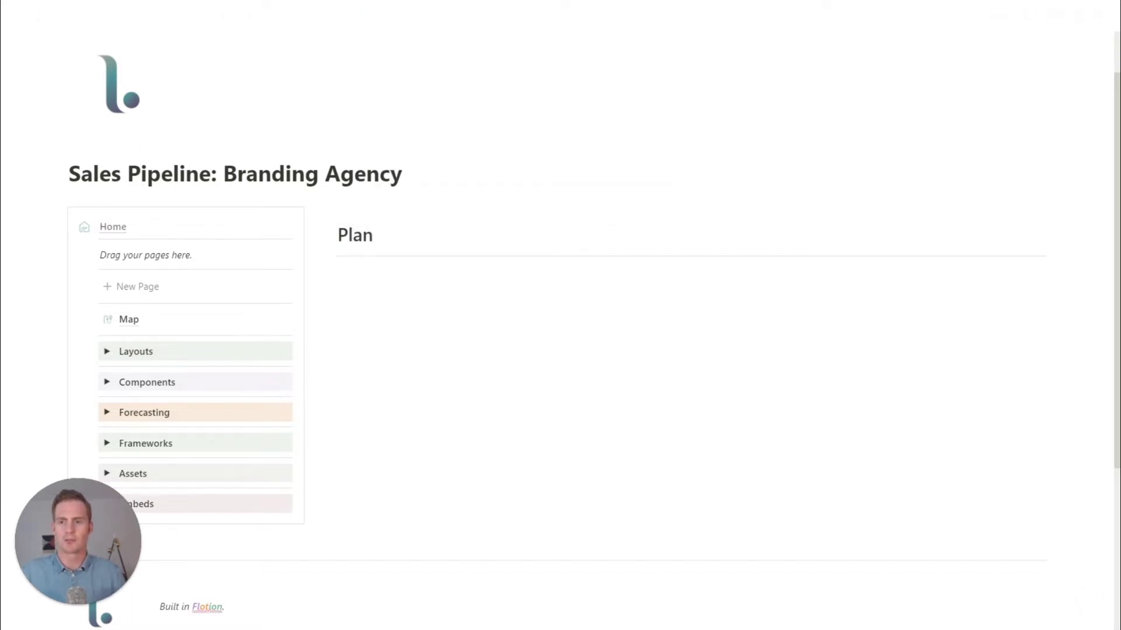
key("Return")
type("Customers (audience) Personas Key stages of pipeline Industry & Contact properties Meetings & Calls Targets & KPIs Sources & Prospecting Tools Scripts Tickets, Feedback, Improving the pipeline")
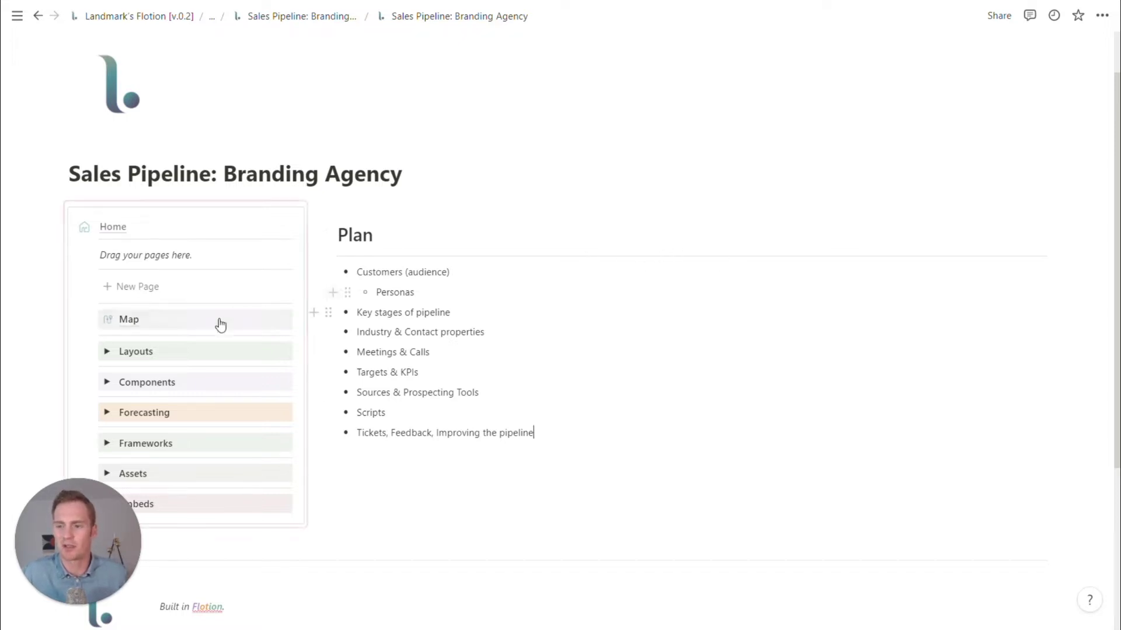
- Add two new pages to the navigation and return to the Sales Pipeline: Branding Agency page
left_click(157, 287)
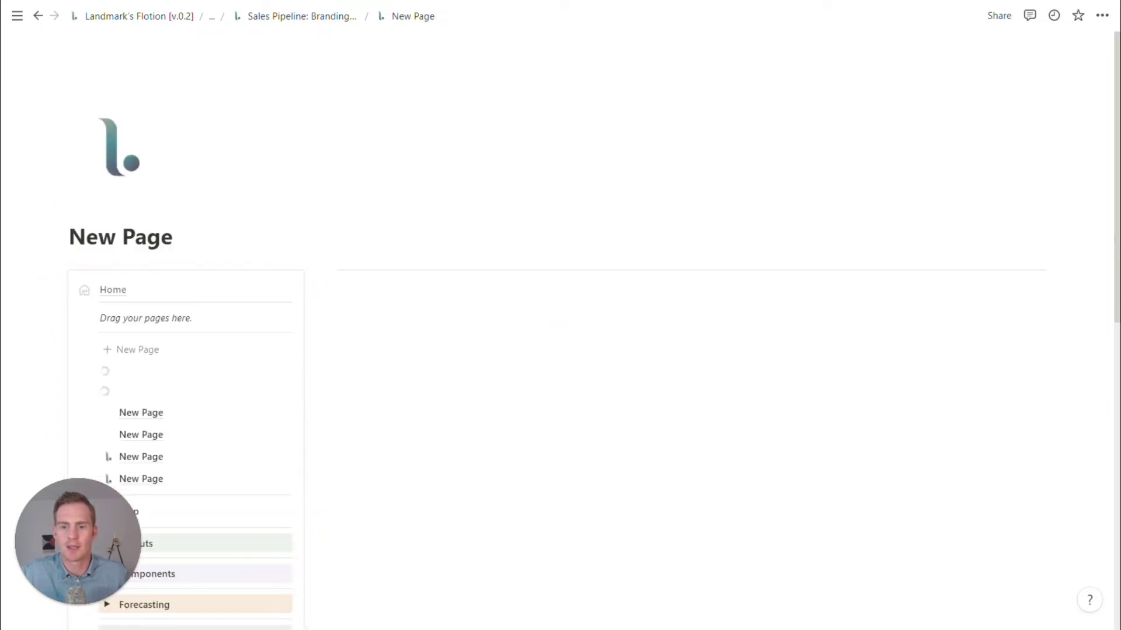
left_click(158, 350)
left_click(112, 290)
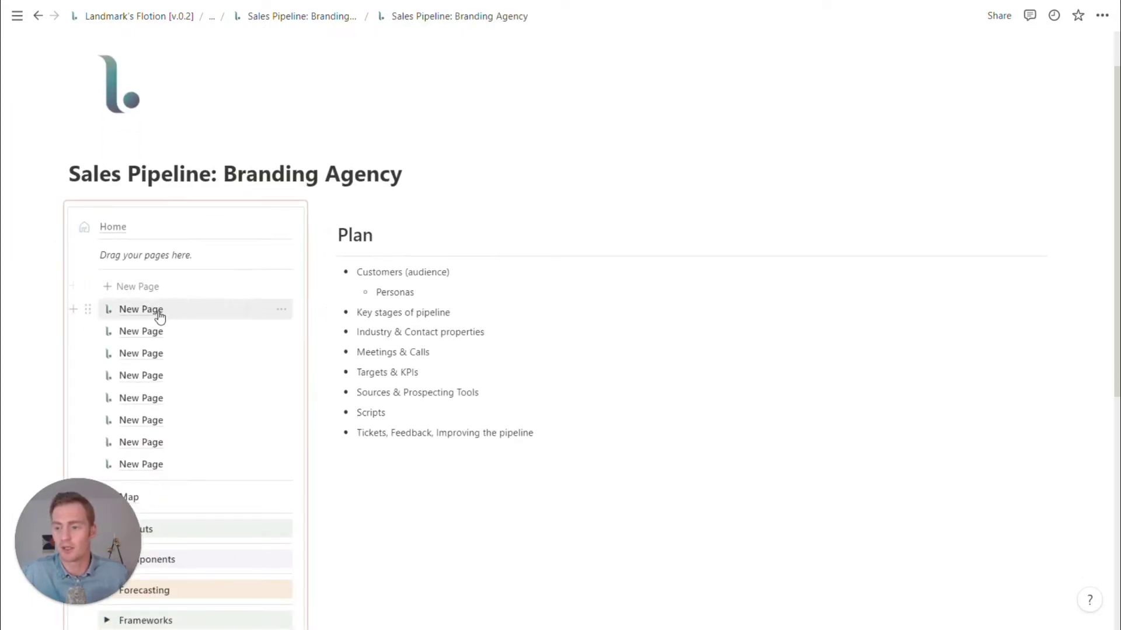
scroll(165, 311, "down", 1)
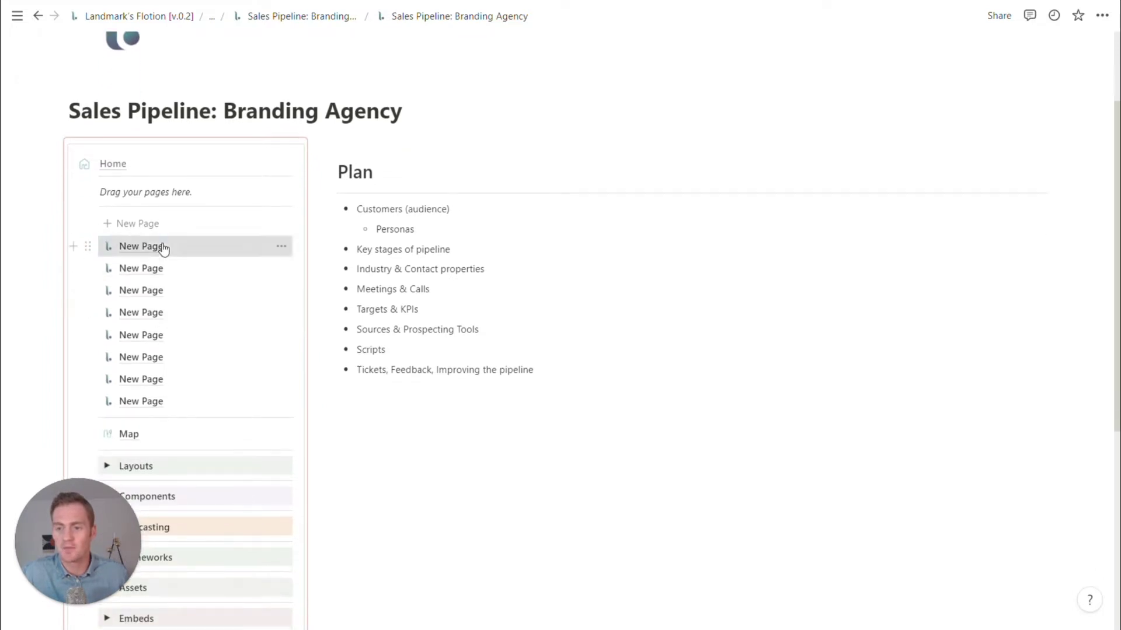
- Rename the first three new pages to Customers, Pipeline and Contacts
right_click(165, 248)
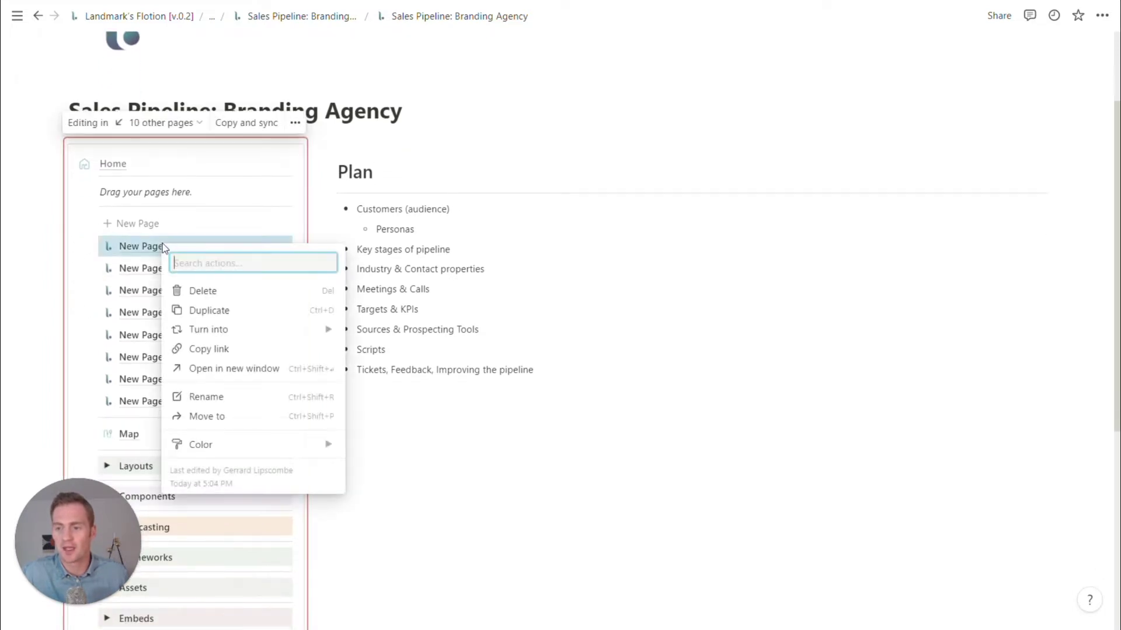
left_click(245, 398)
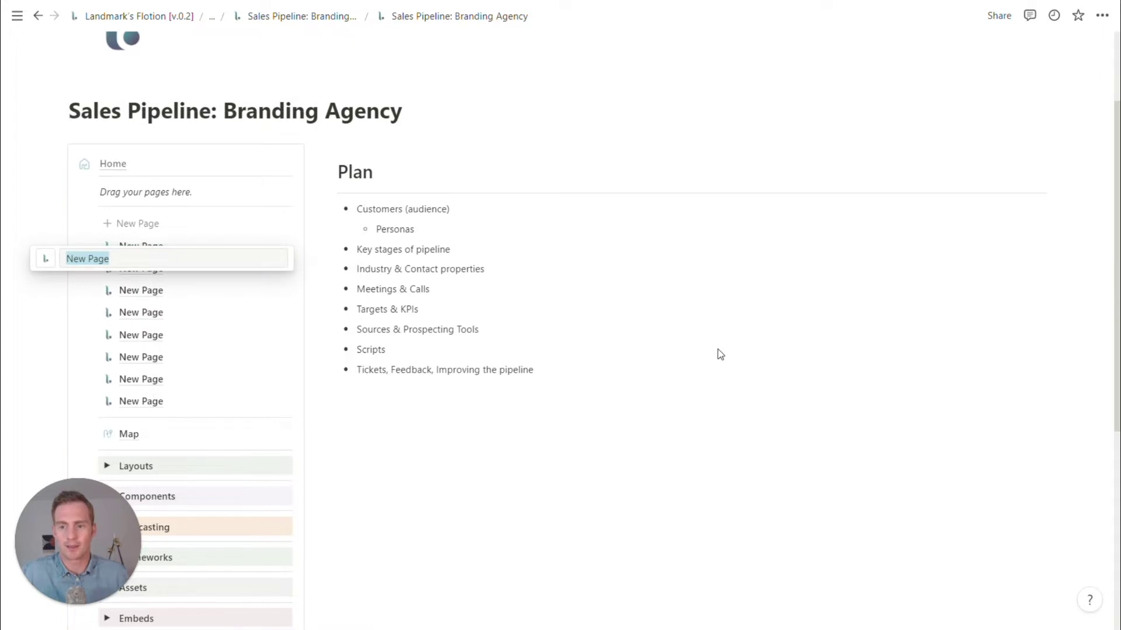
type("Customers")
right_click(175, 269)
left_click(233, 412)
type("Pipeline")
right_click(175, 290)
left_click(223, 450)
type("Contacts")
- Rename the next pages to Meetings, Targets and Sources & Prospecting Tools
left_click(240, 477)
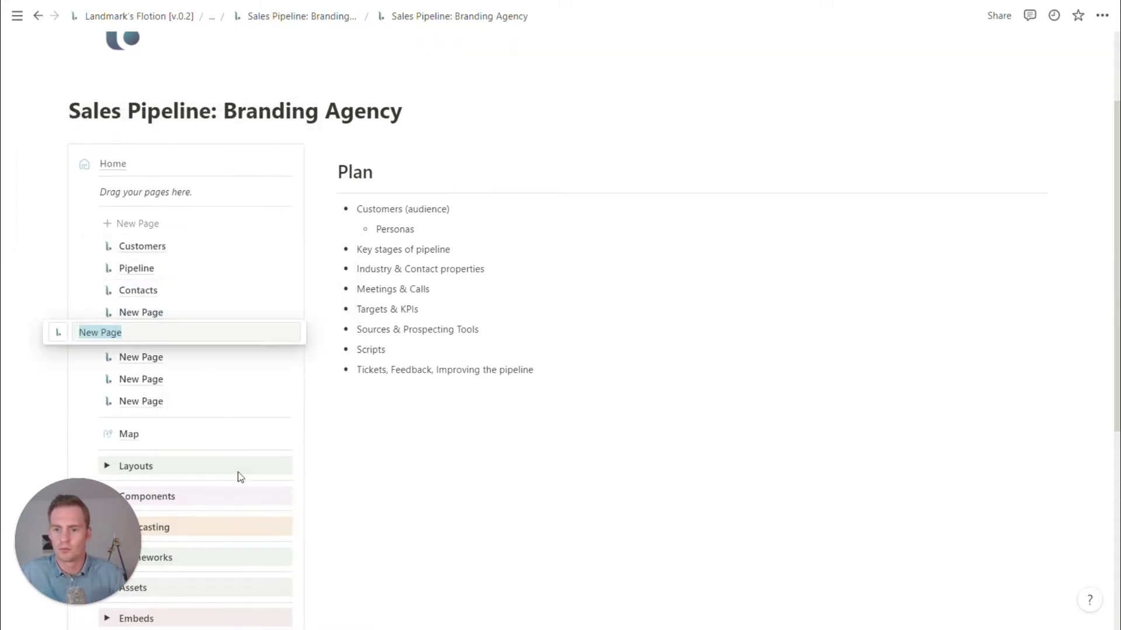
type("Meetings")
right_click(169, 334)
left_click(232, 494)
type("Targets")
right_click(169, 357)
left_click(233, 515)
type("Sources & Prospecting Tools")
- Rename pages to Scripts and Emails, then add another page named Feedback
right_click(176, 380)
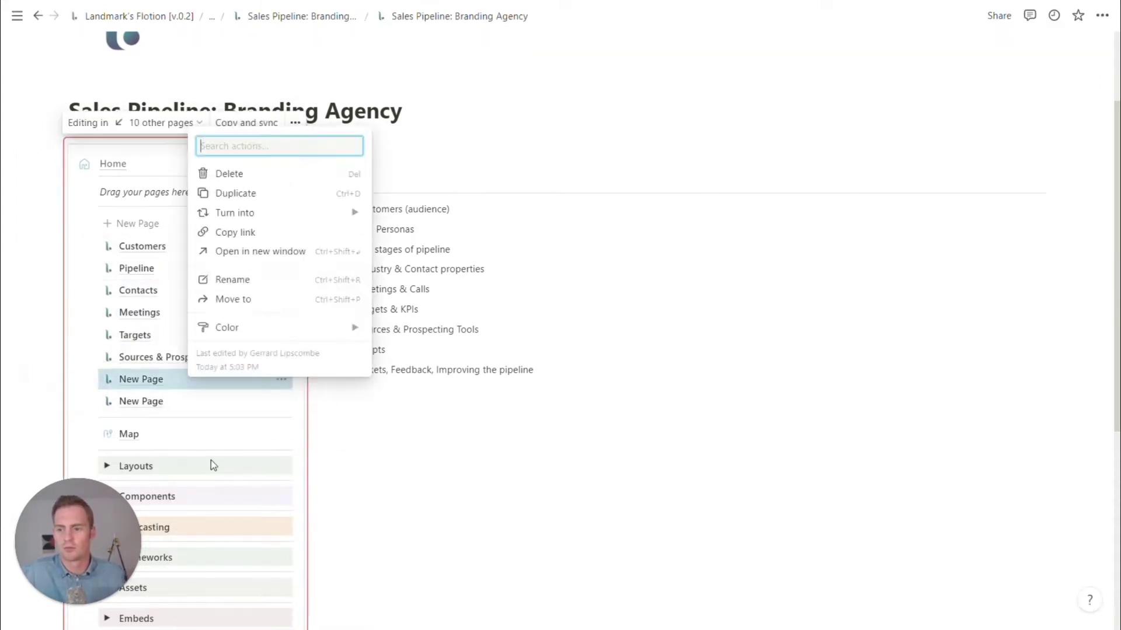
left_click(233, 279)
type("Scripts")
right_click(169, 397)
left_click(220, 303)
type("Emails")
left_click(137, 223)
right_click(175, 394)
left_click(202, 310)
type("Feedback")
- Rename the top page to Projects and add a new To-Dos page
scroll(201, 310, "down", 3)
left_click(80, 220)
left_click(175, 224)
type("Projects")
key("Return")
left_click(140, 425)
type("To-Dos")
key("alt+Left")
scroll(318, 386, "down", 2)
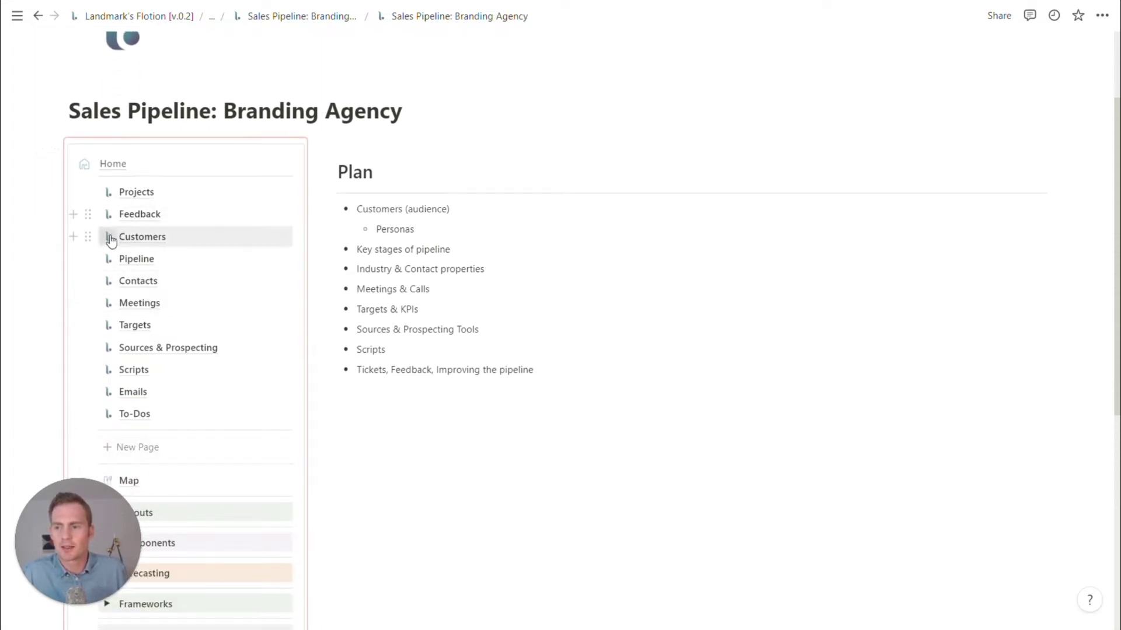
- Move Projects and Feedback below Pipeline in the navigation, then open Customers
left_click_drag(87, 192, 102, 272)
left_click_drag(88, 192, 101, 245)
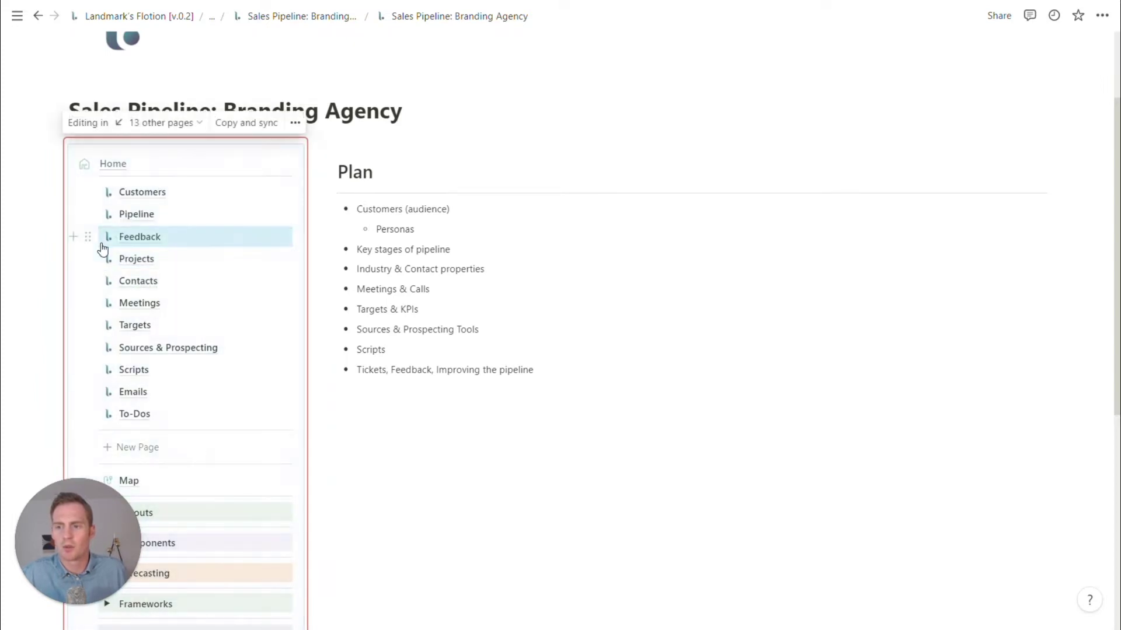
left_click(143, 192)
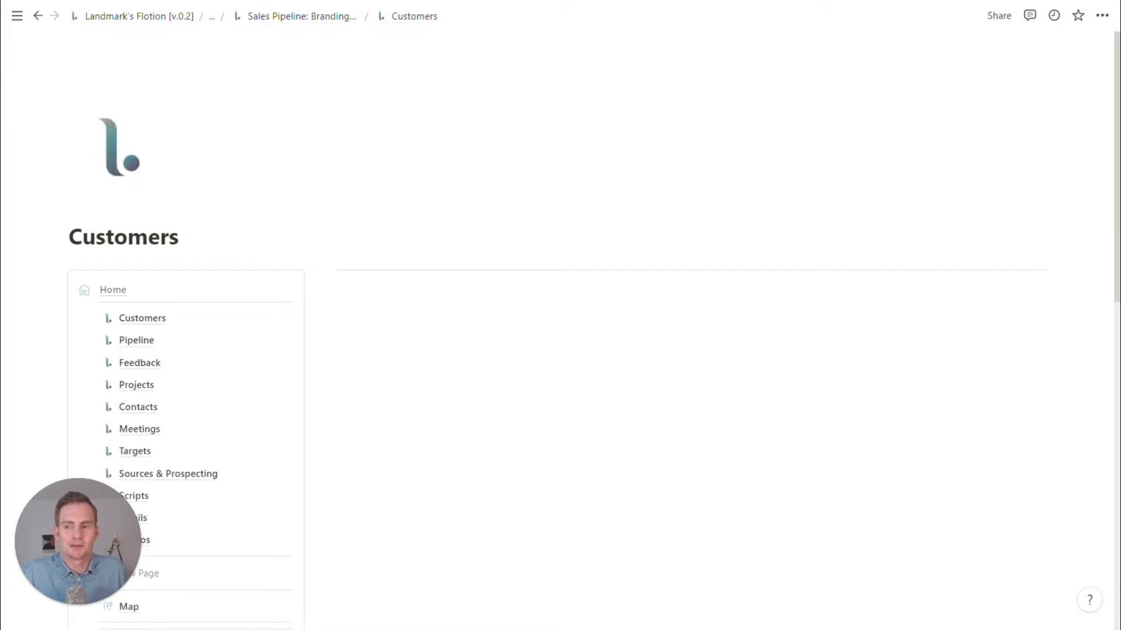
- Expand the Components template library on the Customers page and browse it
scroll(560, 350, "down", 1)
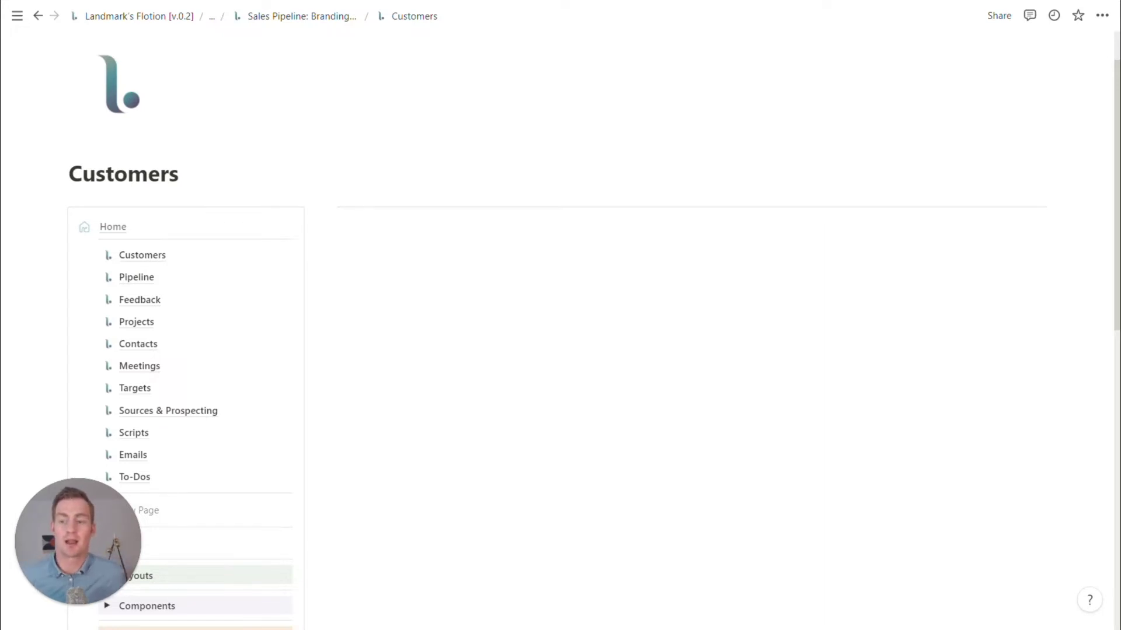
scroll(170, 280, "down", 5)
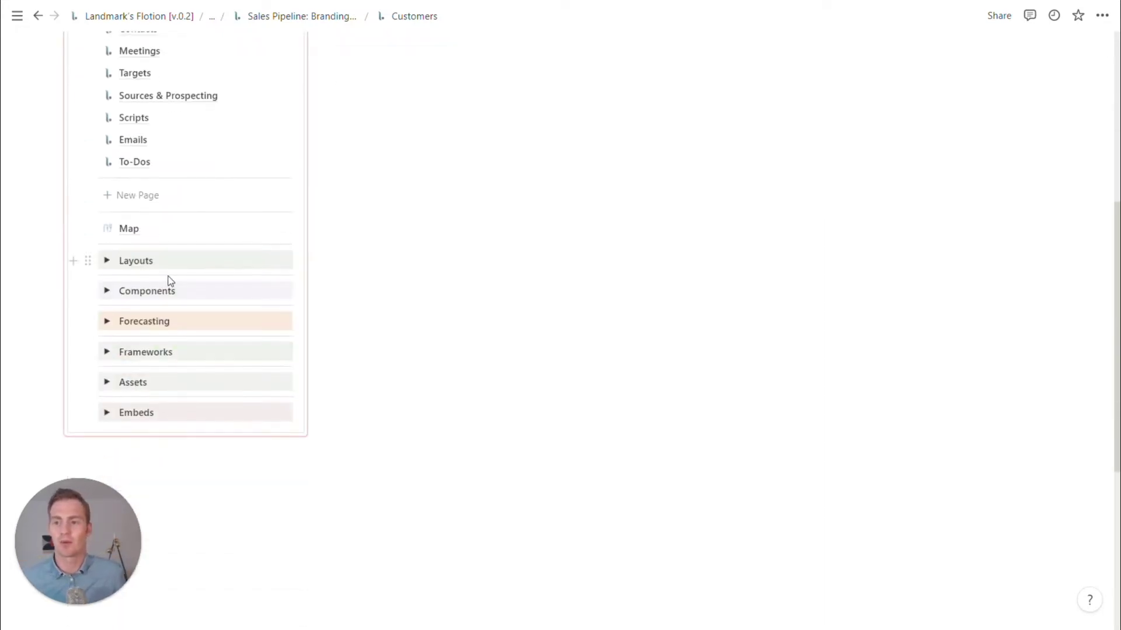
left_click(113, 299)
scroll(252, 328, "down", 5)
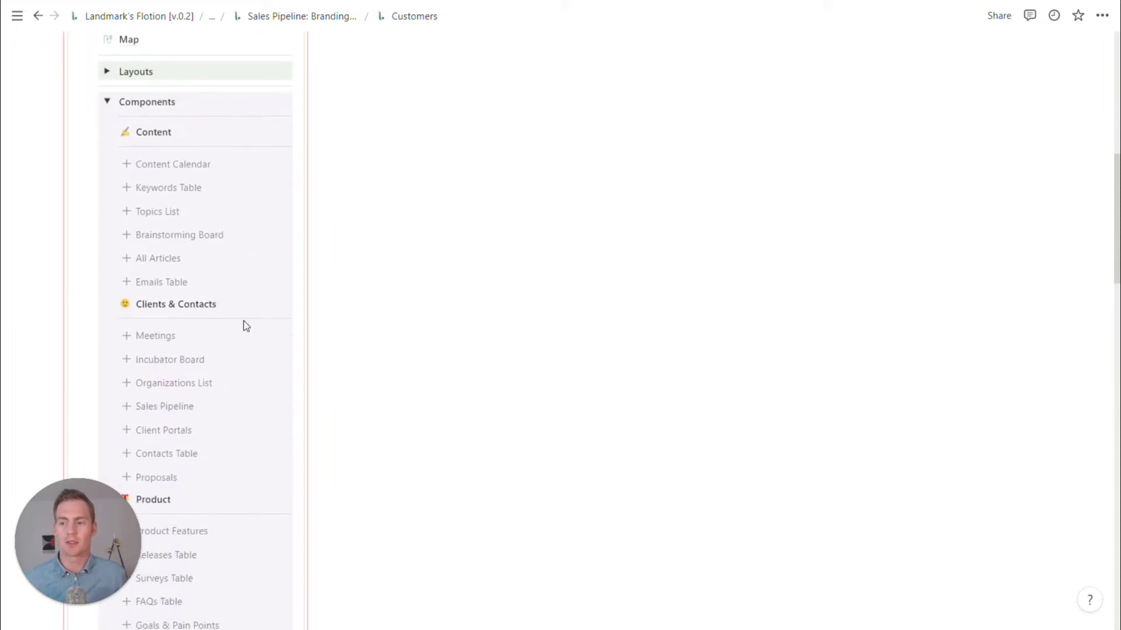
scroll(215, 308, "down", 3)
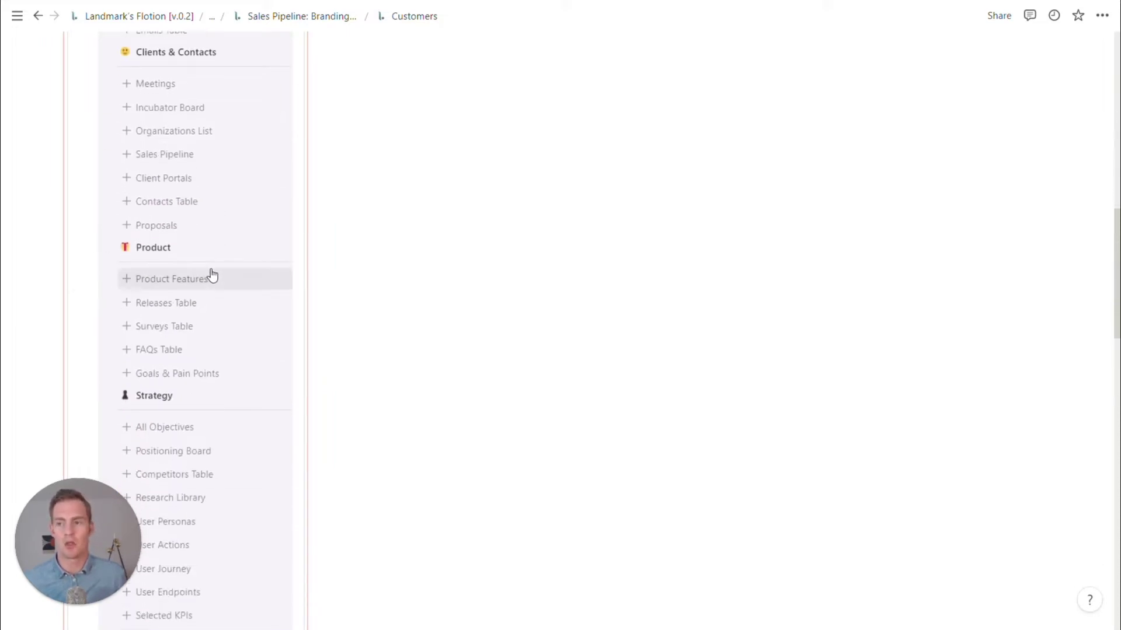
scroll(211, 266, "down", 5)
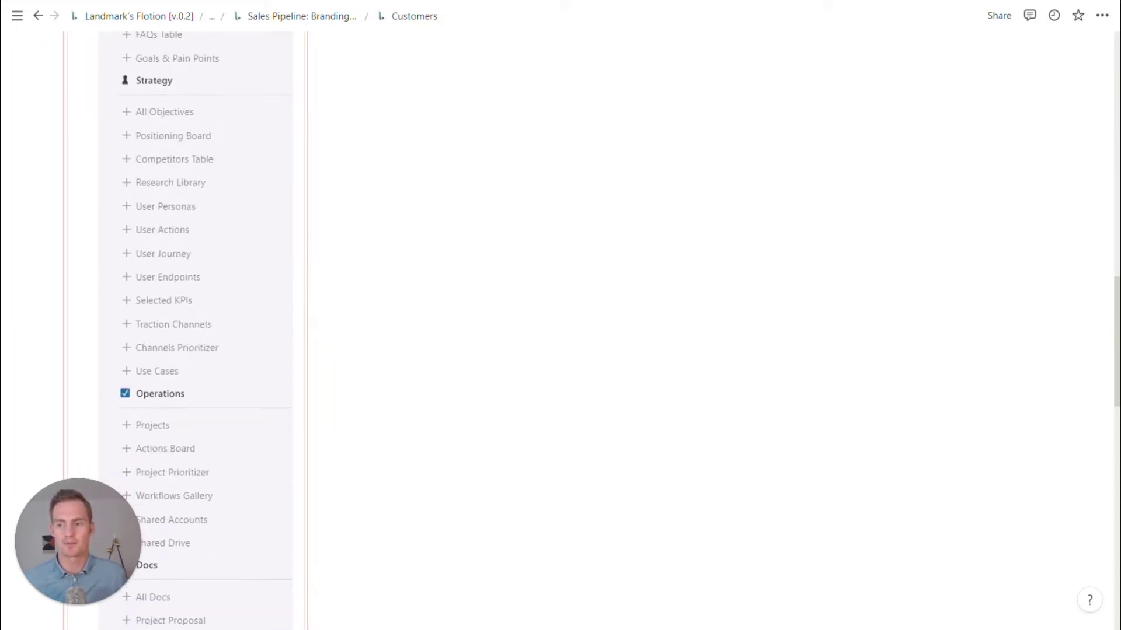
- Insert the User Personas gallery titled 'Personas' and drag it to the top of the page
left_click(231, 207)
key("Return")
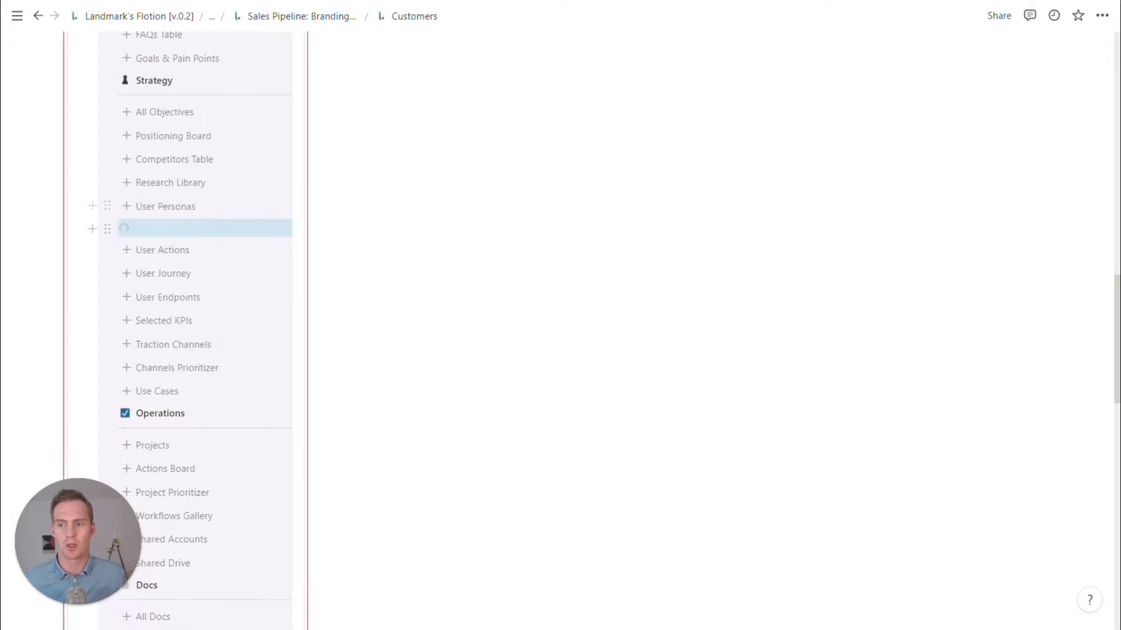
type("Personas")
key("Return")
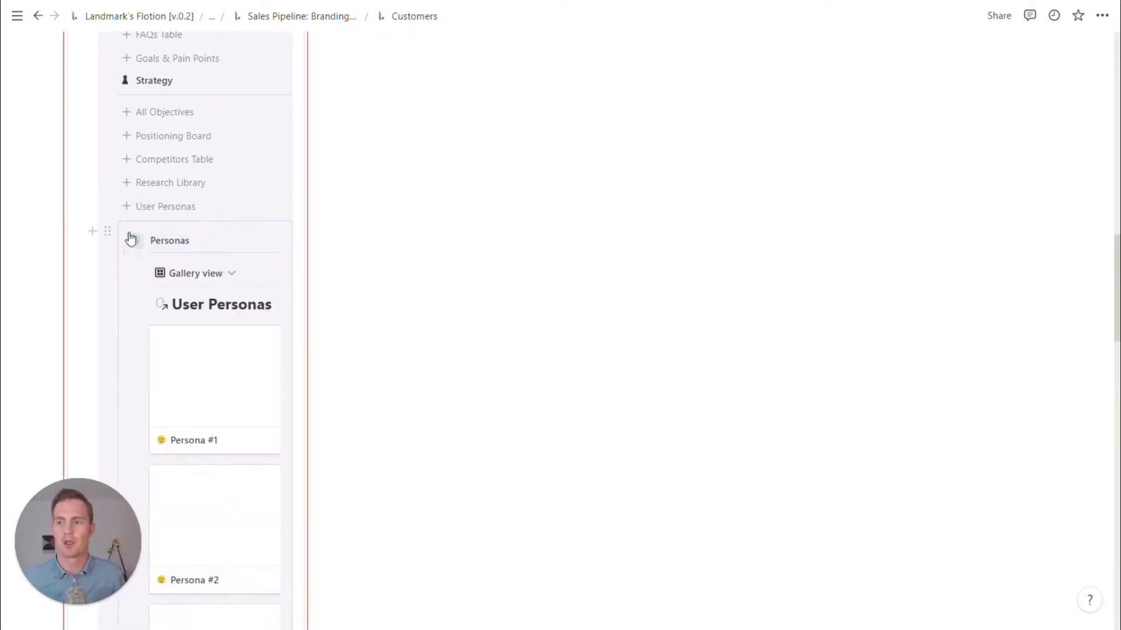
left_click_drag(107, 232, 417, 126)
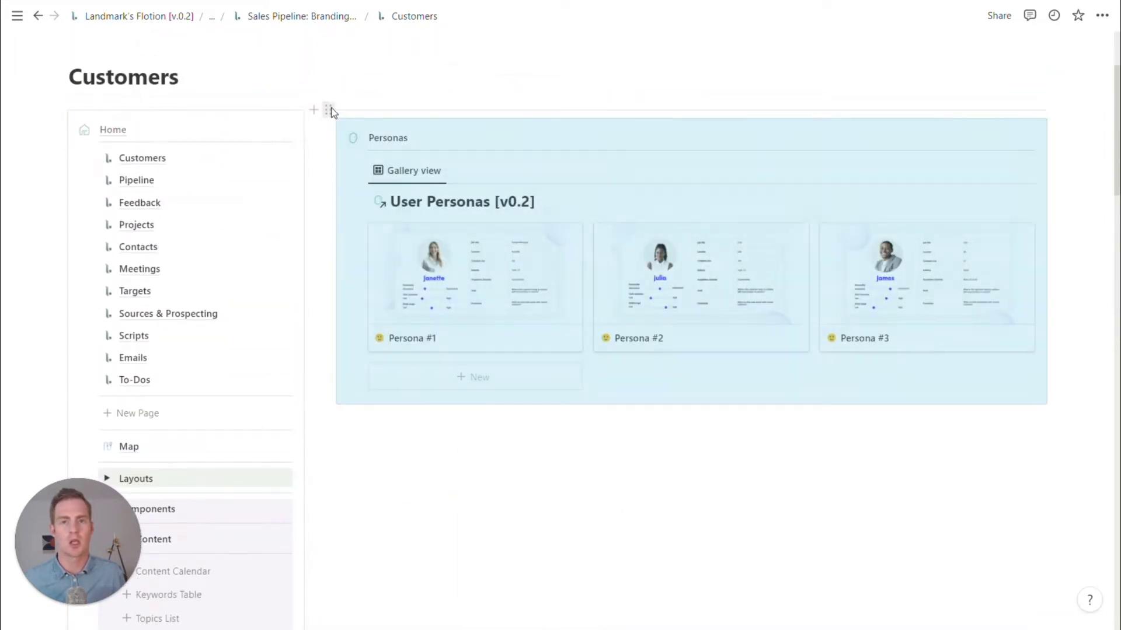
- Delete the empty block above Personas, hide the database title, and open Persona #1
left_click(329, 109)
left_click(220, 75)
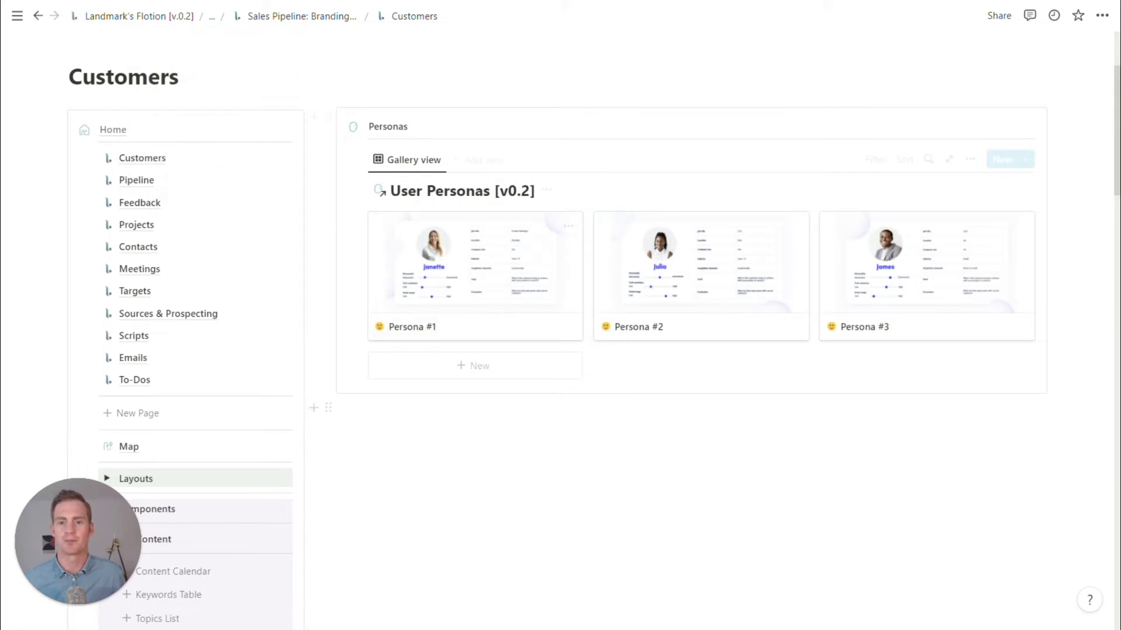
left_click(545, 193)
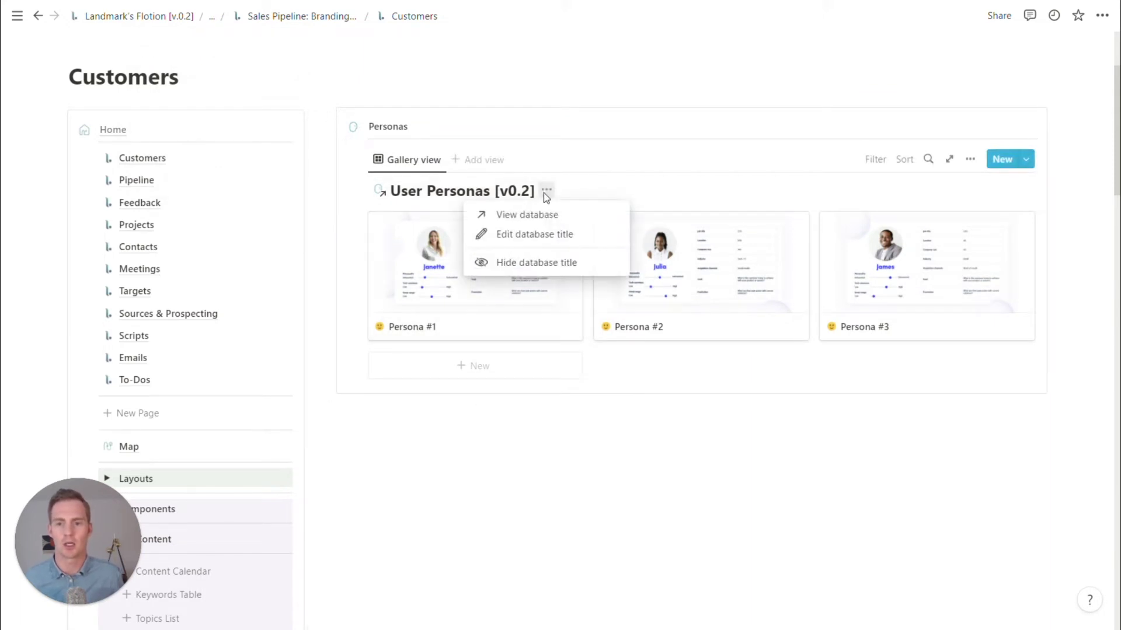
left_click(528, 263)
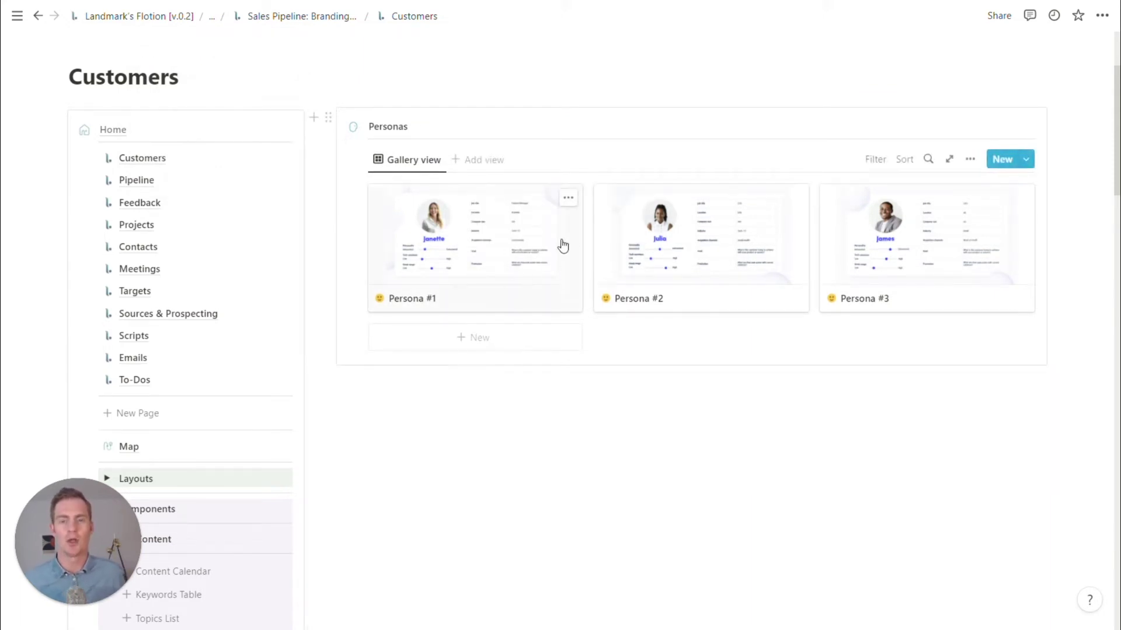
scroll(562, 244, "up", 3)
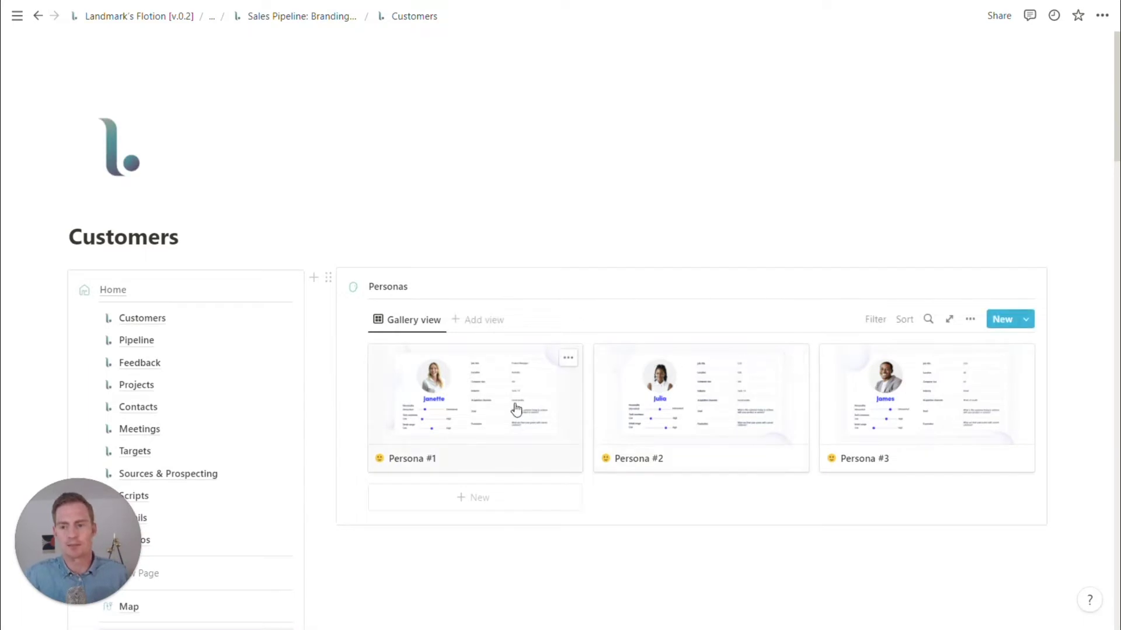
left_click(516, 410)
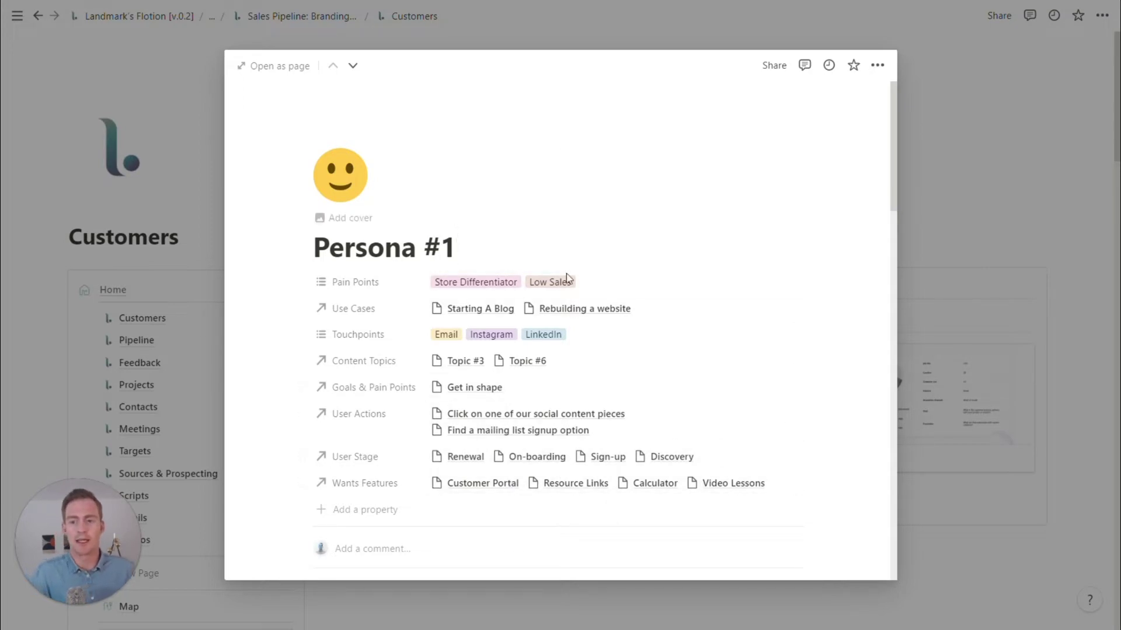
- Scroll through Persona #1's details, then close it back to the Customers Personas gallery
scroll(569, 284, "down", 6)
scroll(569, 283, "down", 7)
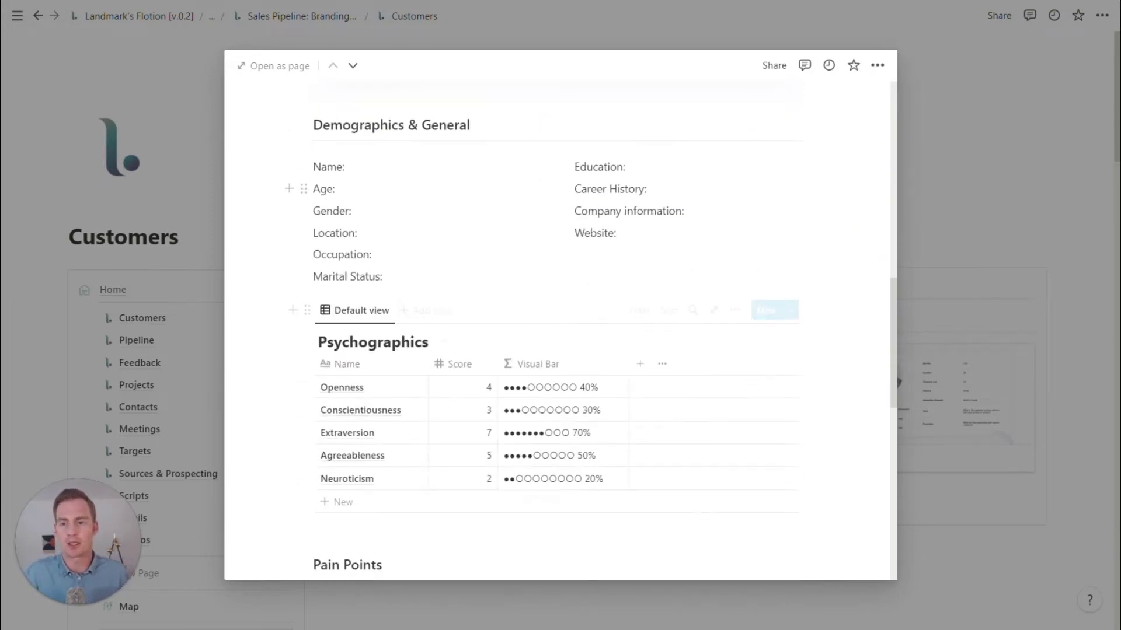
scroll(656, 290, "down", 5)
scroll(655, 290, "up", 12)
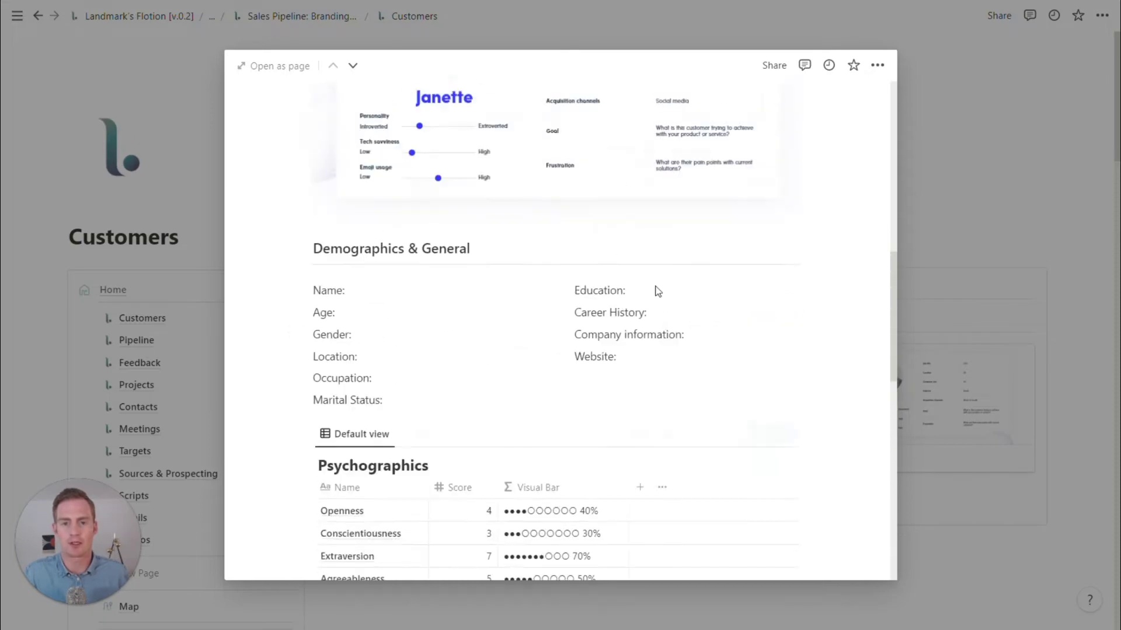
scroll(678, 266, "up", 5)
left_click(1037, 132)
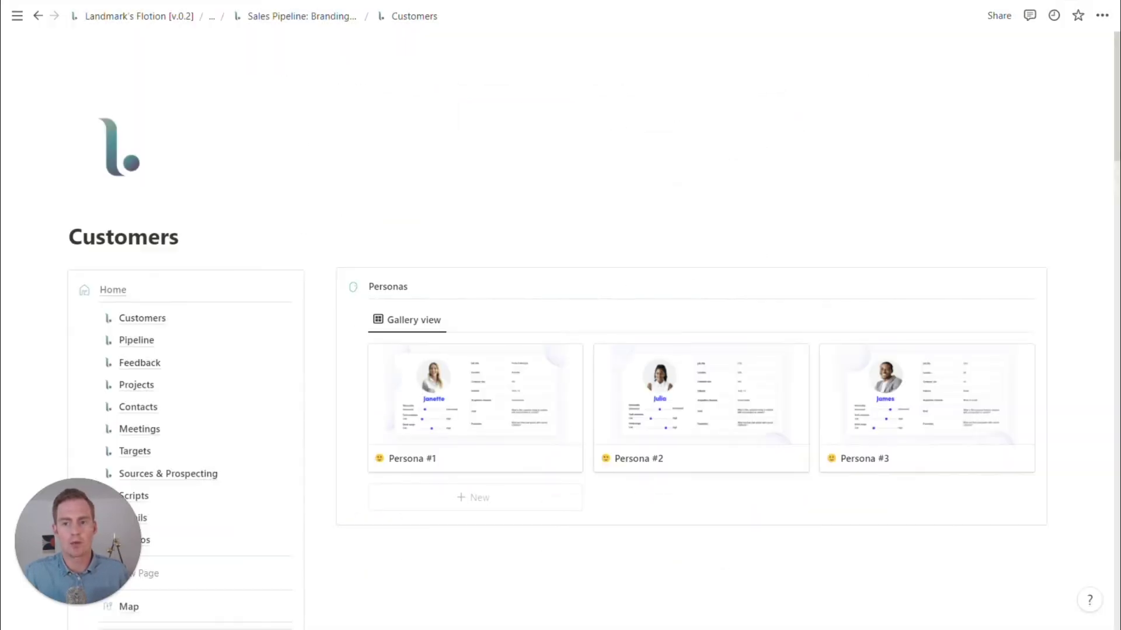
scroll(560, 315, "down", 1)
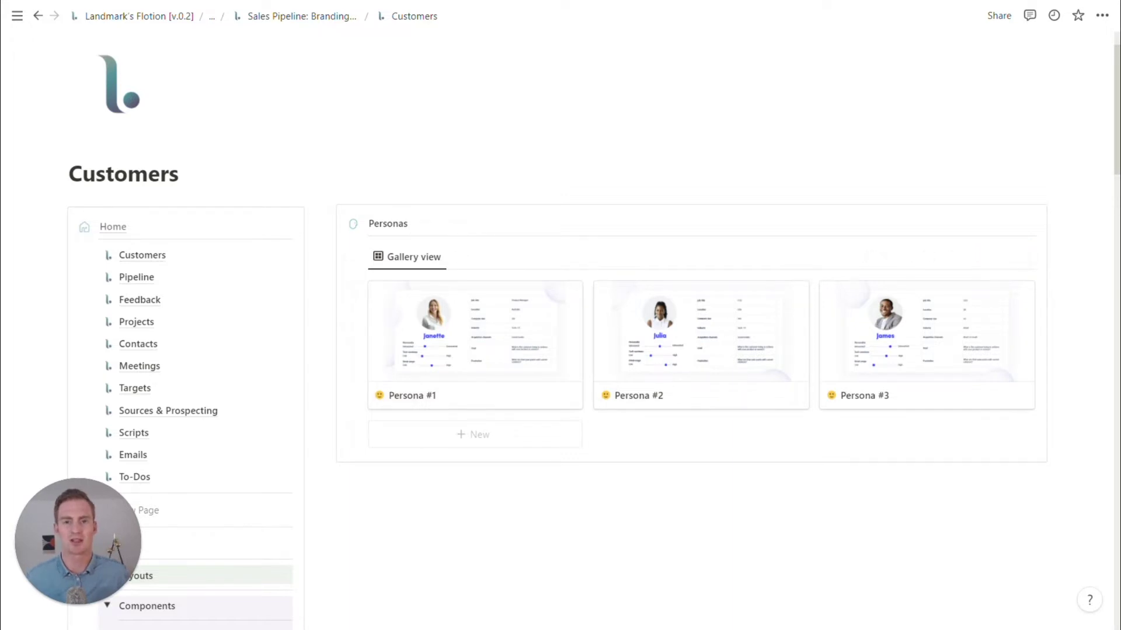
scroll(187, 283, "down", 1)
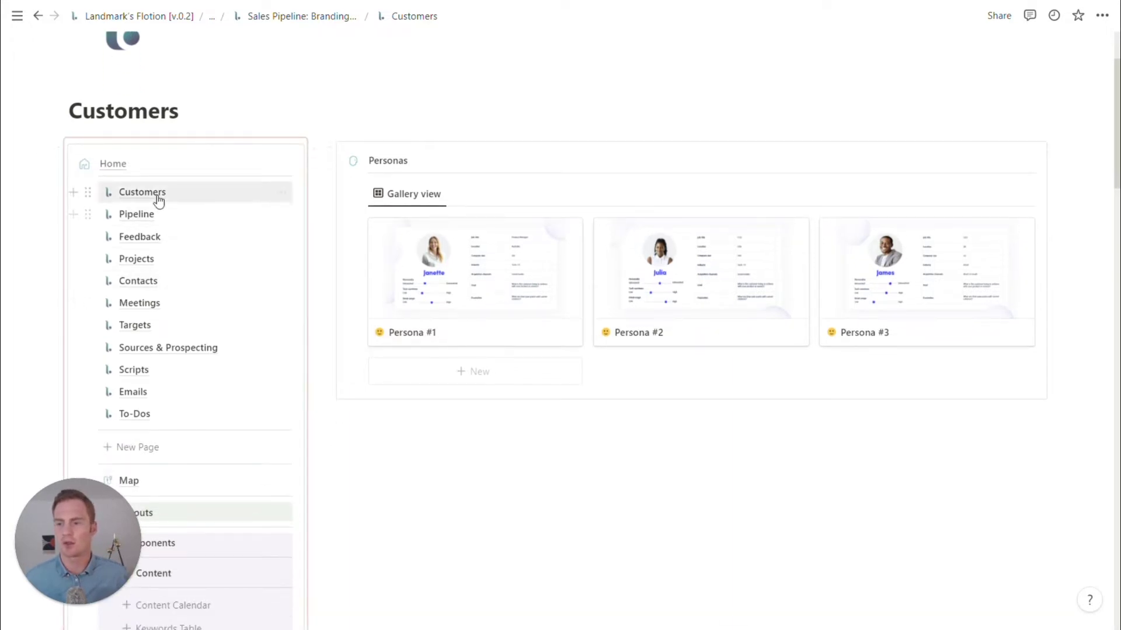
- Insert the Sales Pipeline template board on the Pipeline page, then return to Customers
left_click(174, 223)
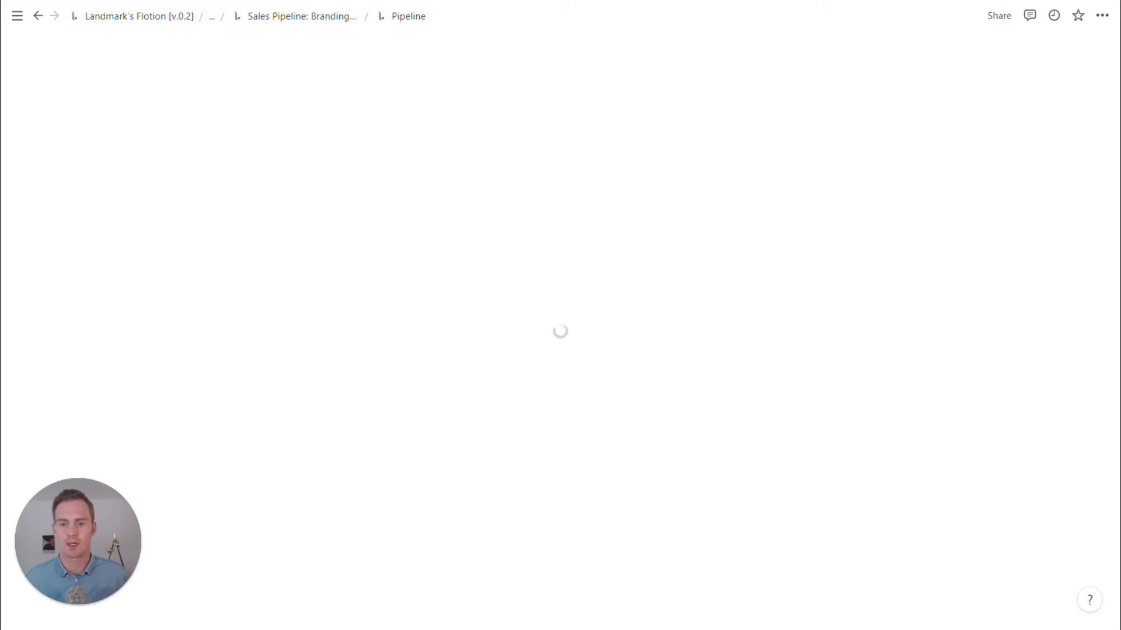
scroll(561, 339, "down", 2)
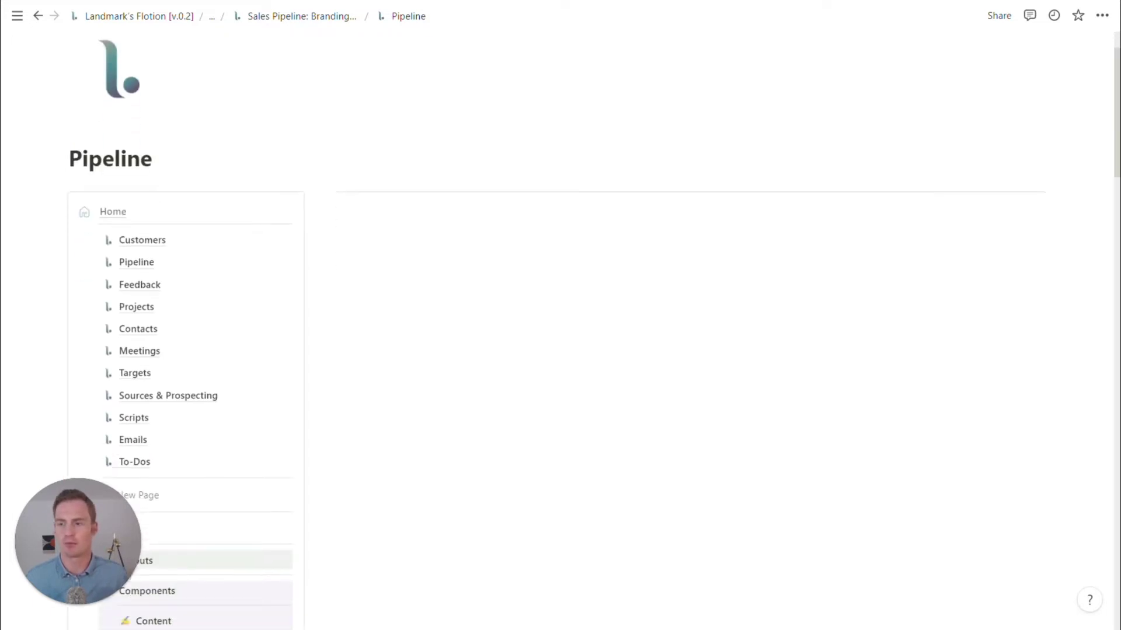
scroll(560, 338, "down", 3)
scroll(560, 338, "down", 1)
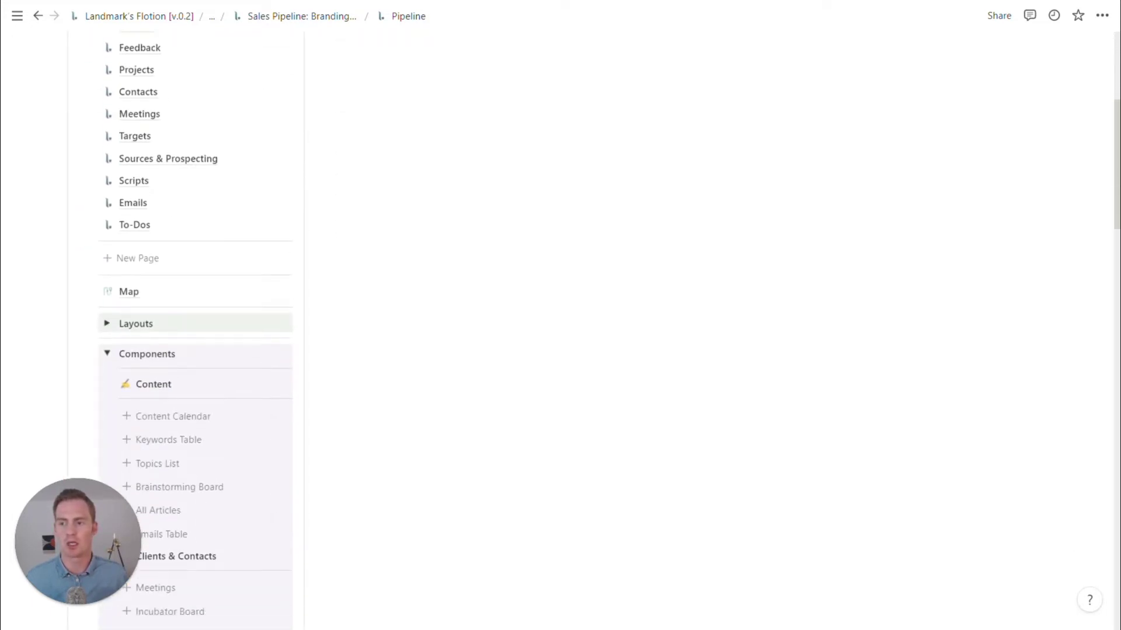
scroll(560, 338, "down", 2)
scroll(560, 338, "down", 5)
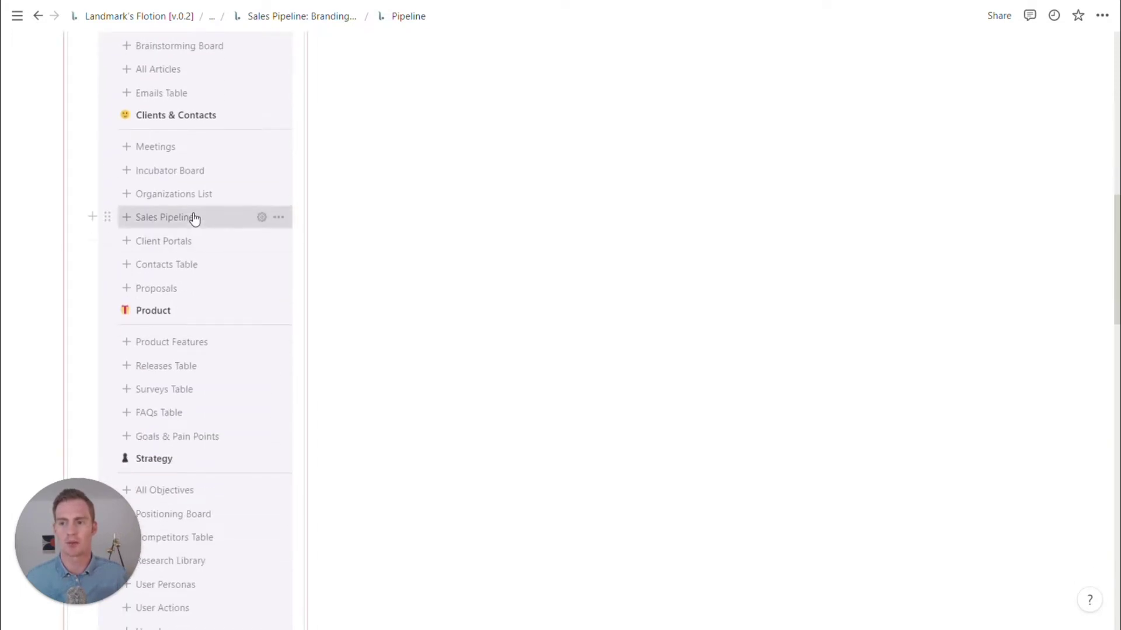
left_click(195, 219)
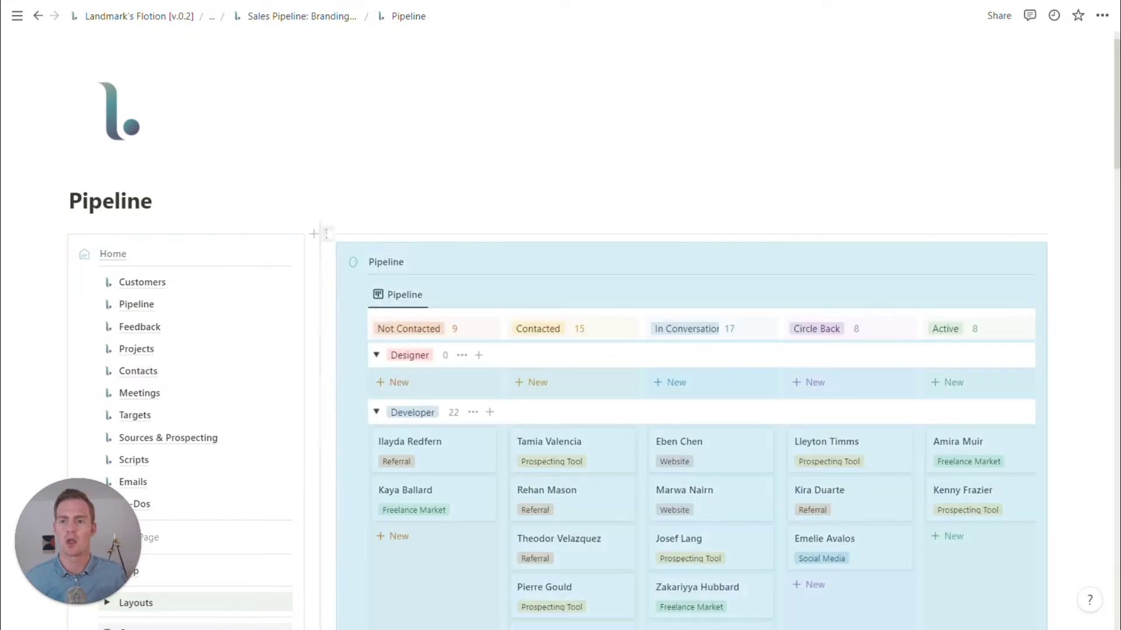
left_click(326, 234)
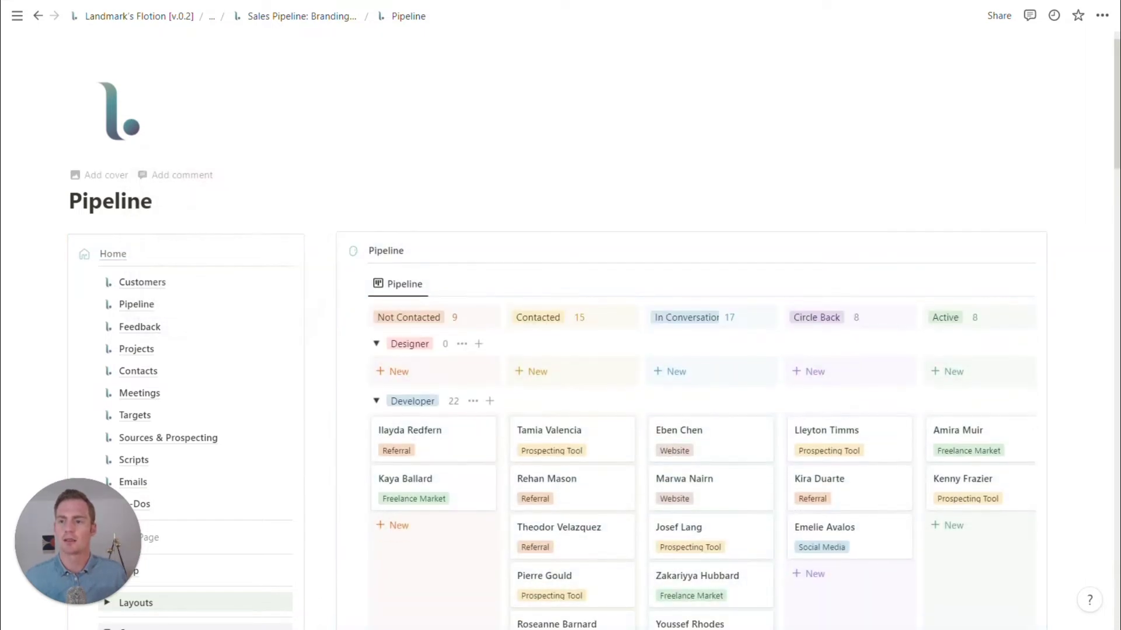
scroll(560, 350, "down", 1)
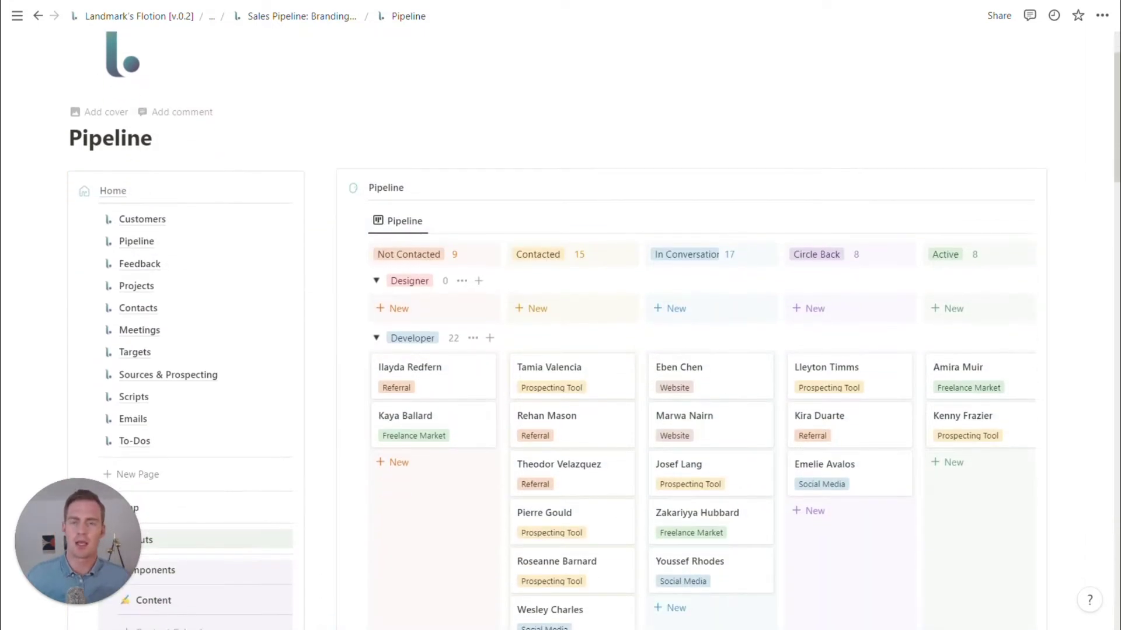
left_click(170, 223)
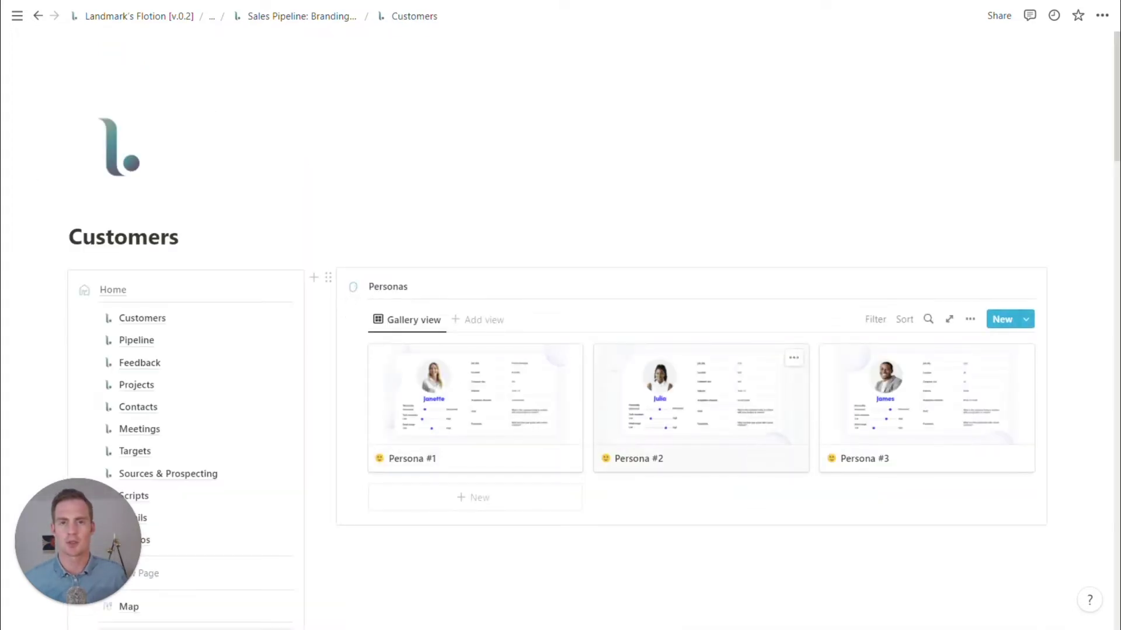
- Open Persona #1 and unlink Starting A Blog and Rebuilding a website from Use Cases
scroll(701, 408, "down", 1)
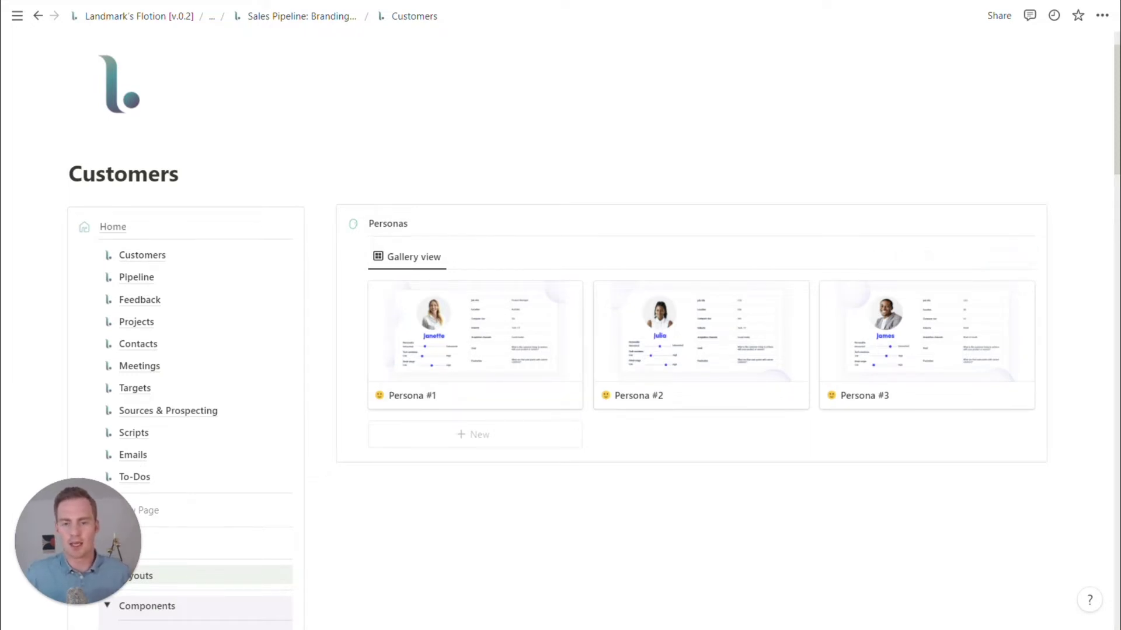
left_click(478, 336)
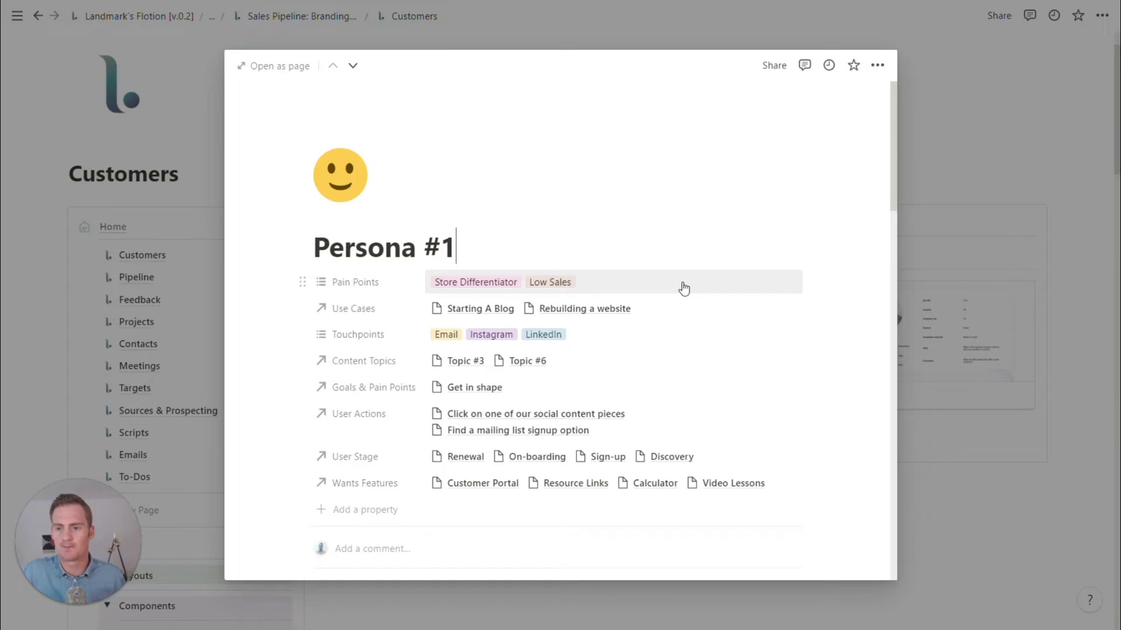
scroll(684, 289, "down", 2)
scroll(677, 295, "up", 2)
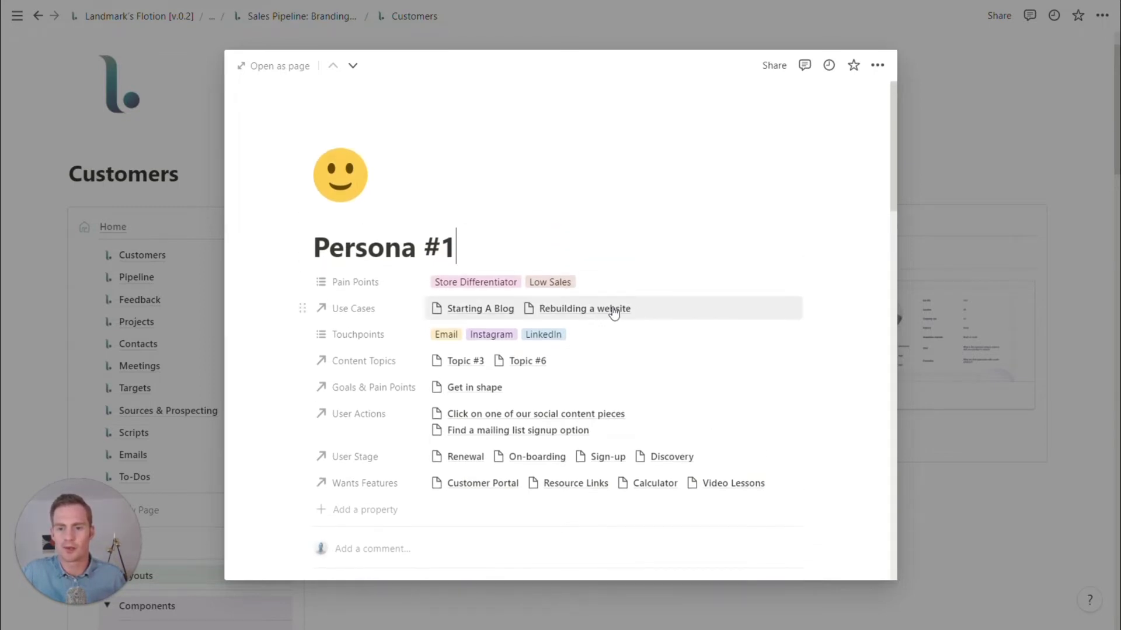
left_click(645, 308)
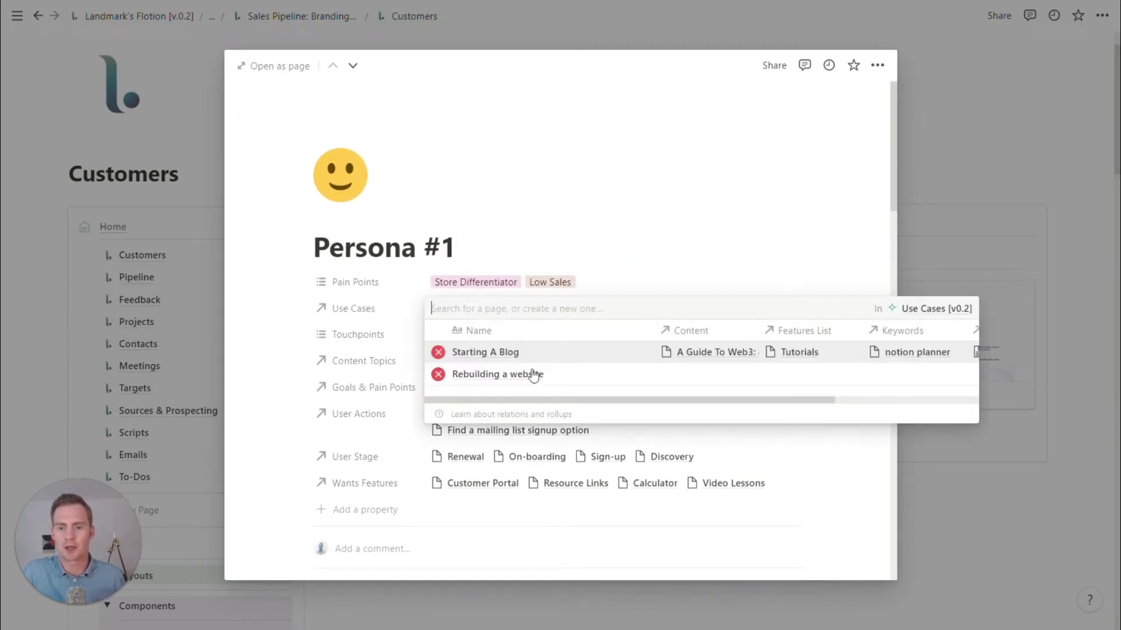
left_click(438, 354)
left_click(438, 352)
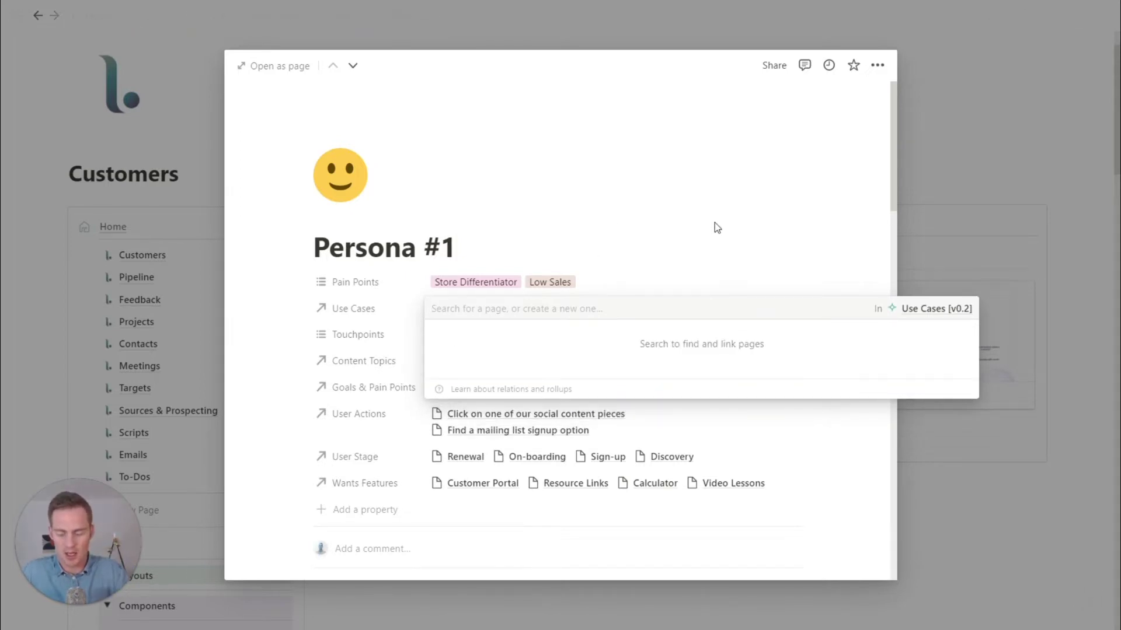
- Create and link a new Brand Identity Project page as the use case, then reopen Persona #1
type("brand Identity Project")
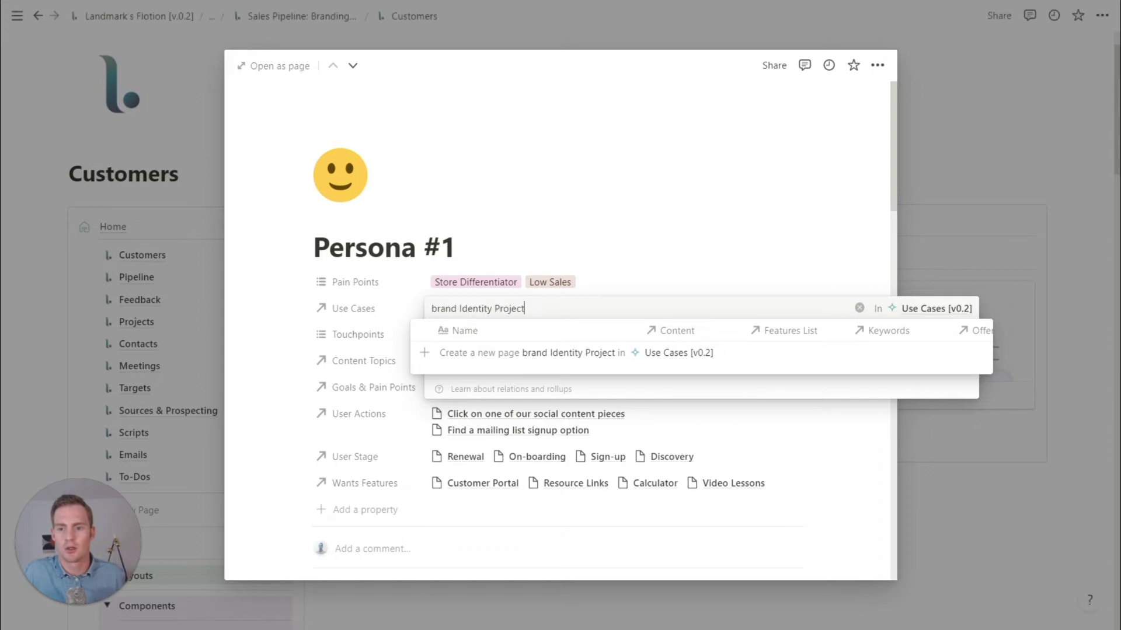
type("B")
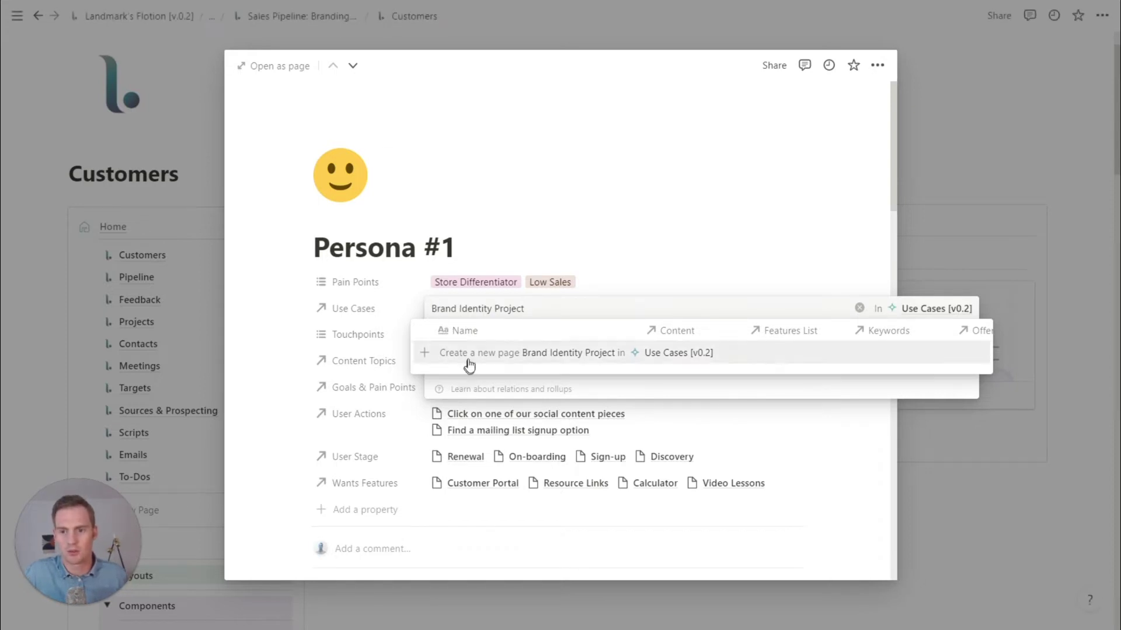
left_click(471, 362)
left_click(588, 234)
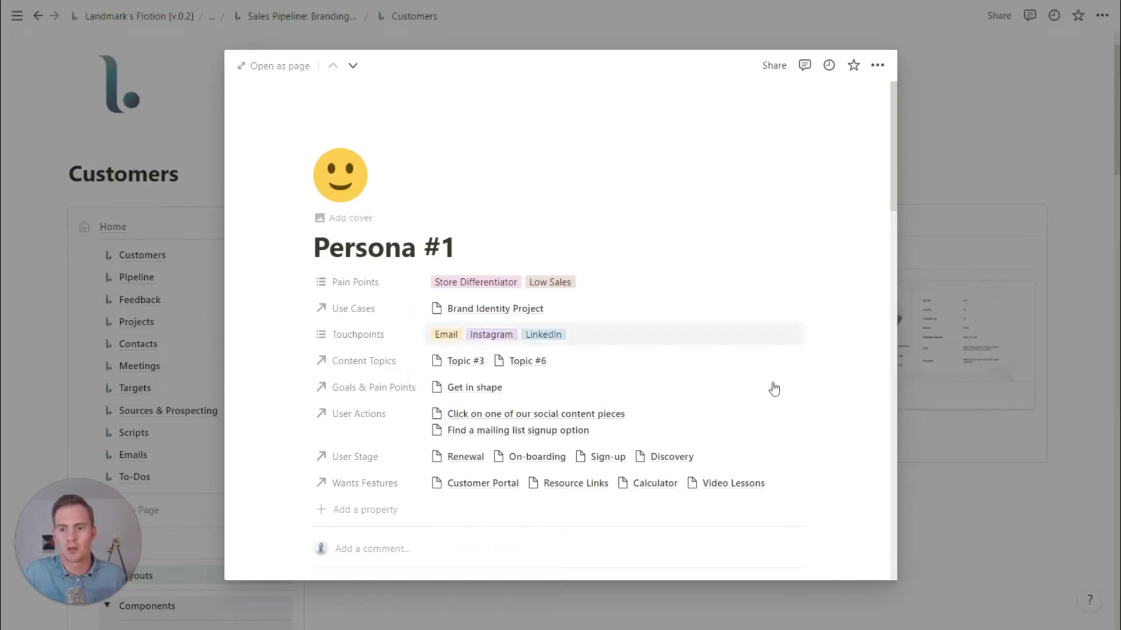
left_click(1016, 155)
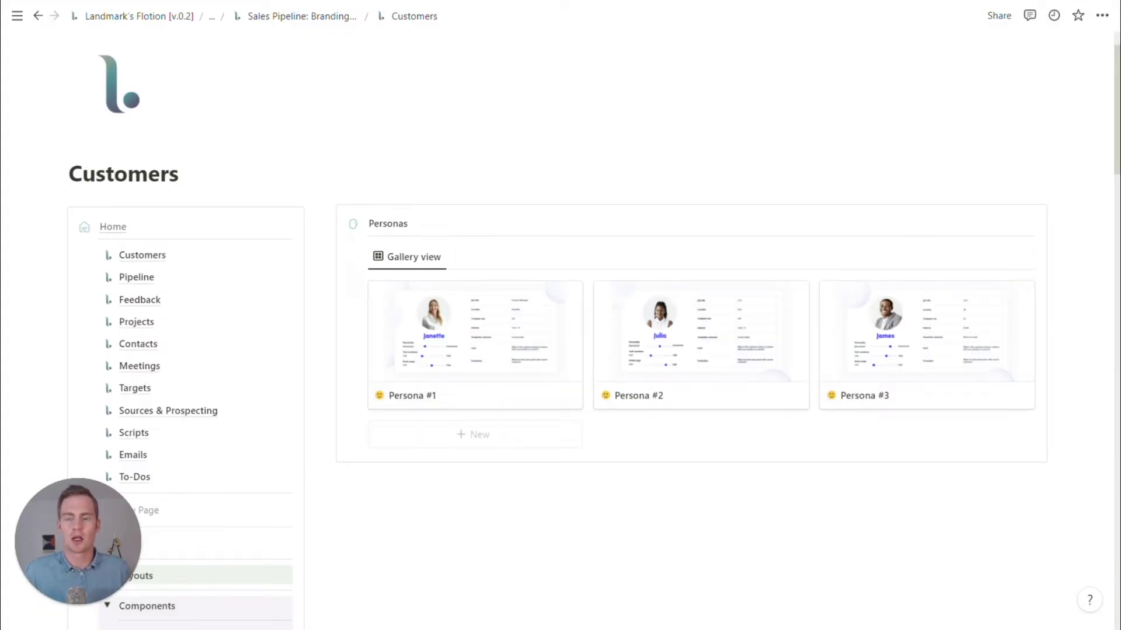
left_click(517, 345)
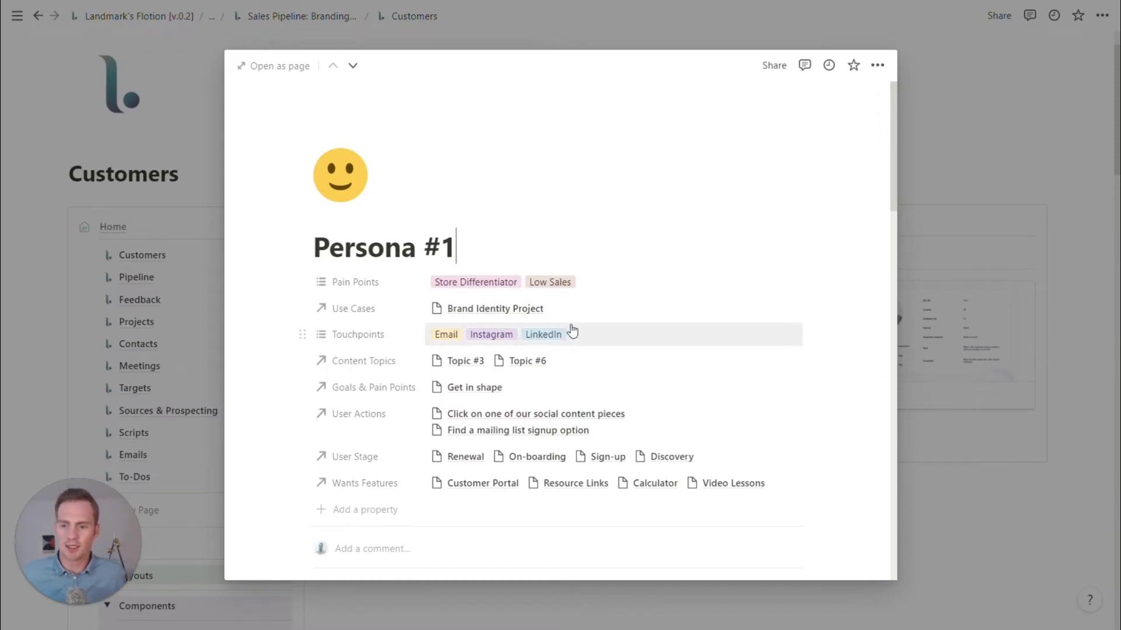
- Rename the Designer group to Alcoholic Beverages and the Developer group to Accounting
scroll(591, 326, "down", 1)
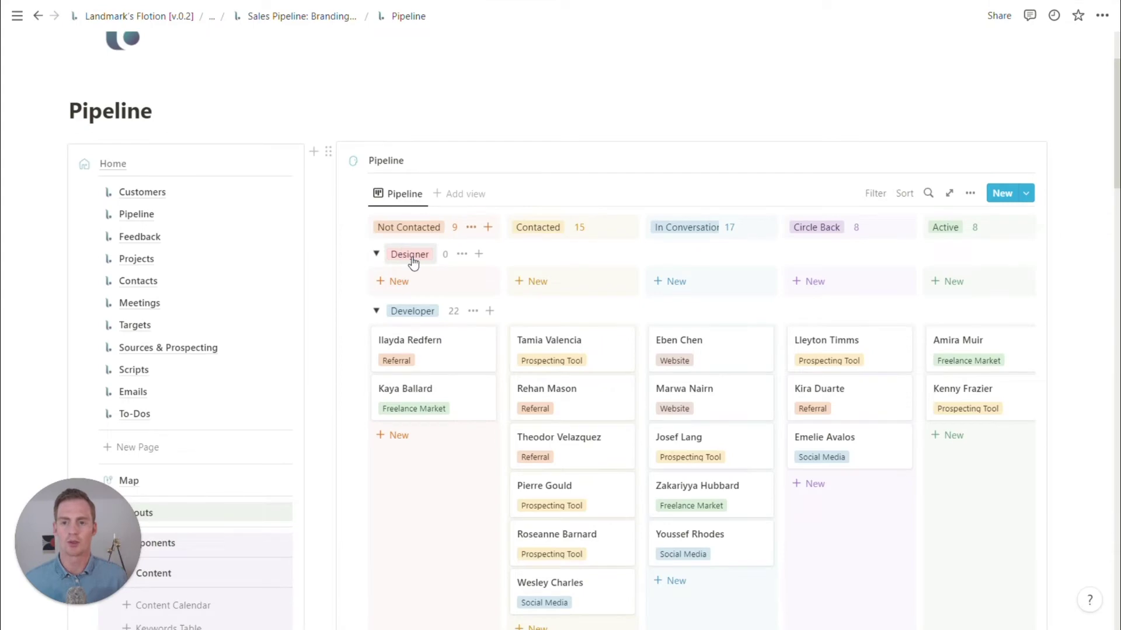
scroll(456, 294, "down", 4)
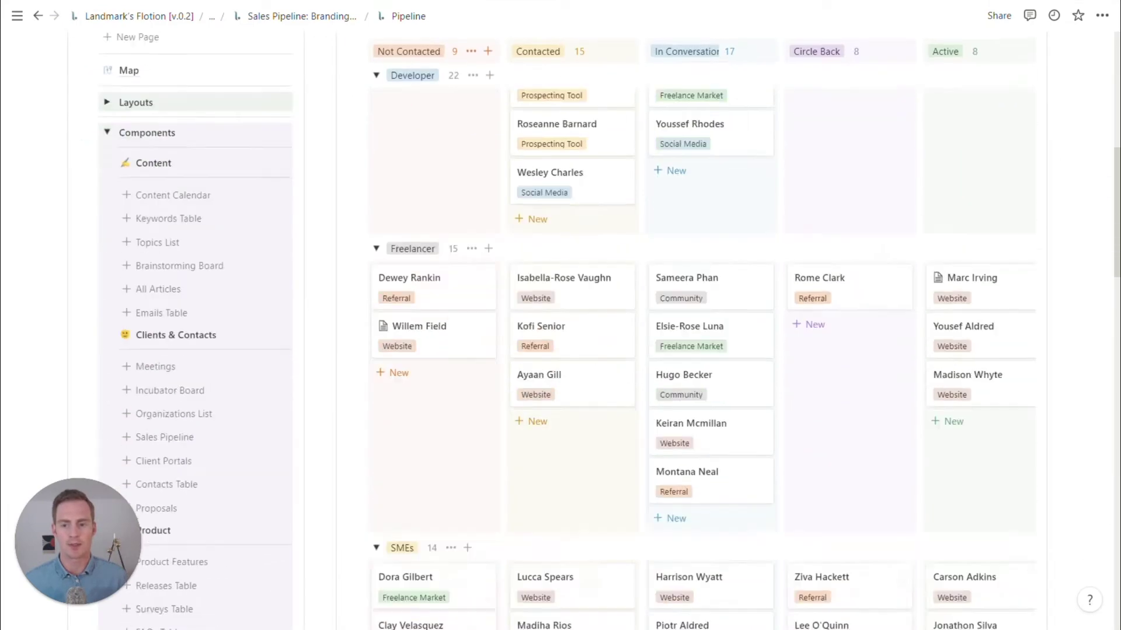
scroll(450, 294, "up", 4)
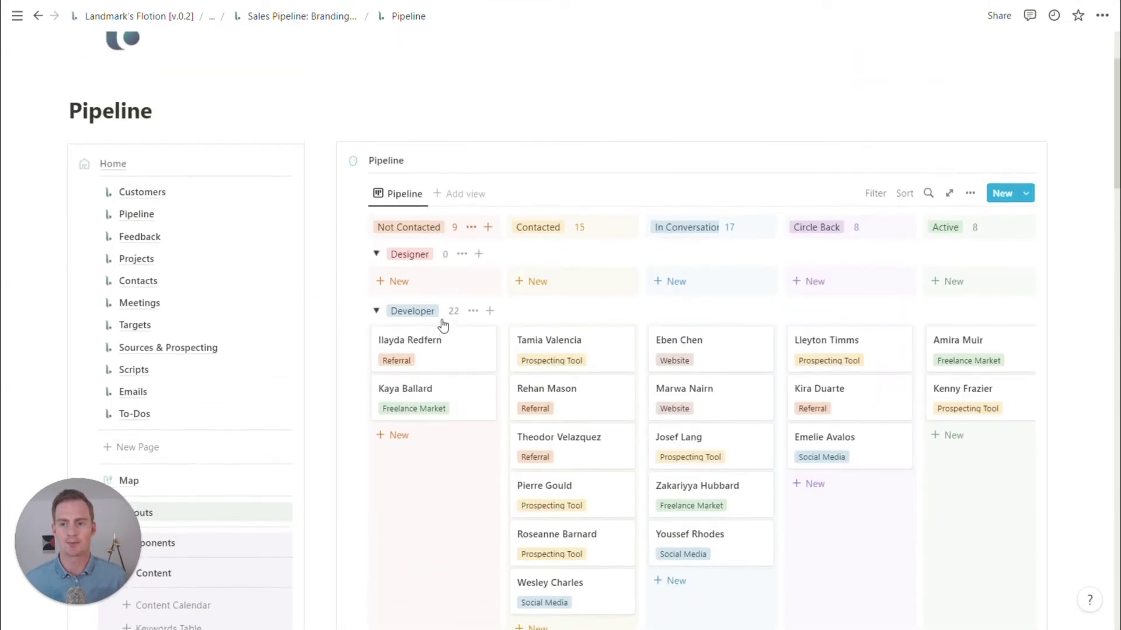
left_click(415, 255)
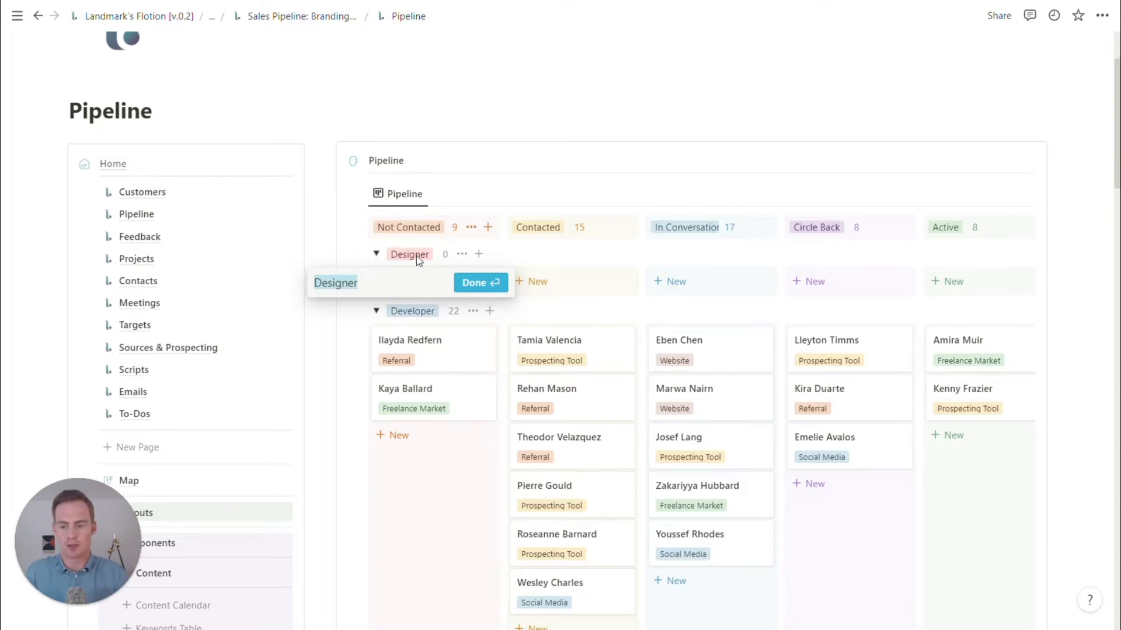
type("Alcohol")
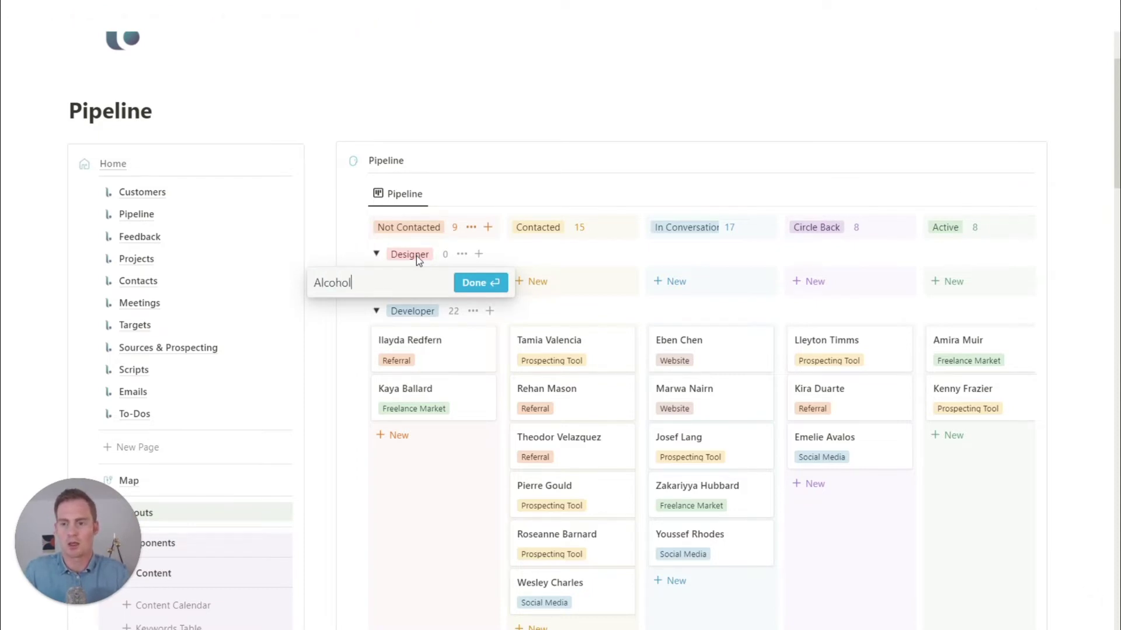
type("ic Beverages")
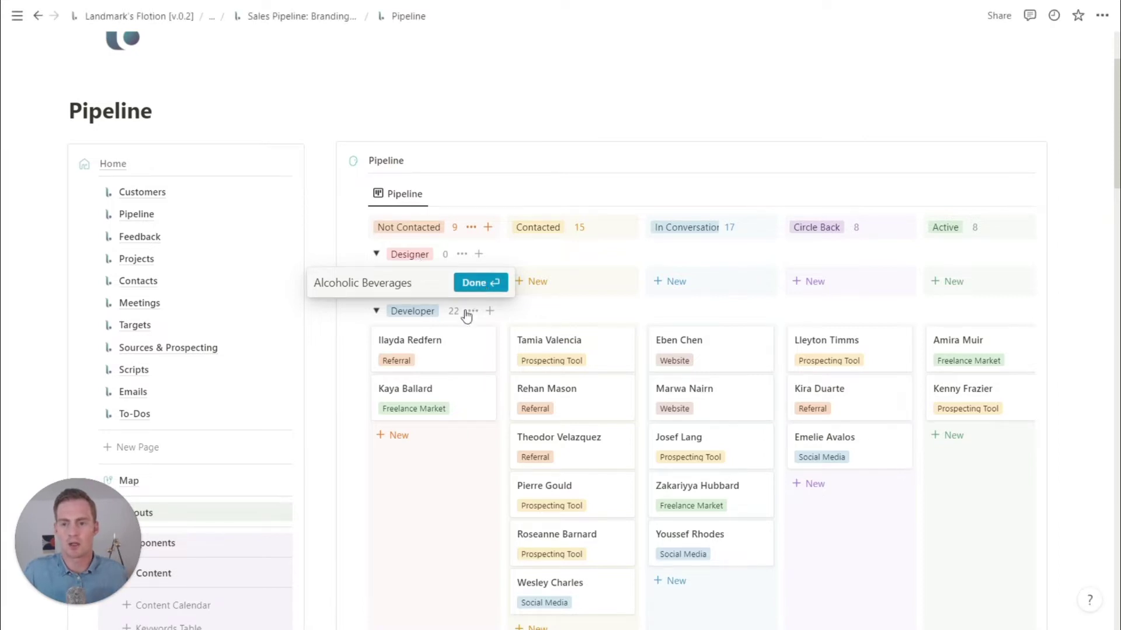
key("Return")
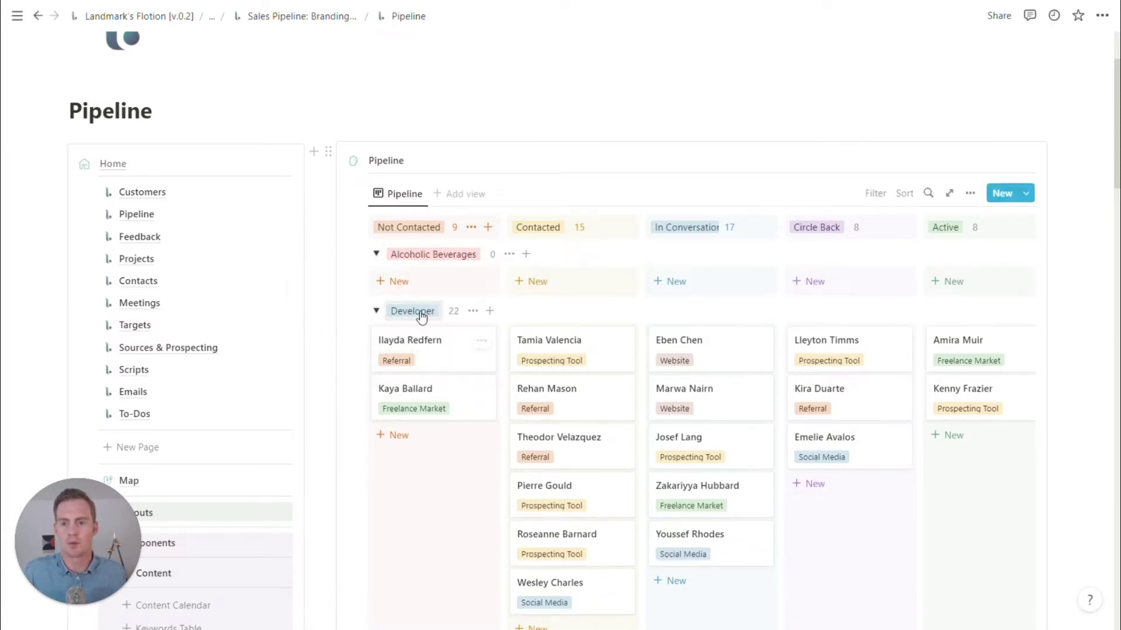
left_click(422, 316)
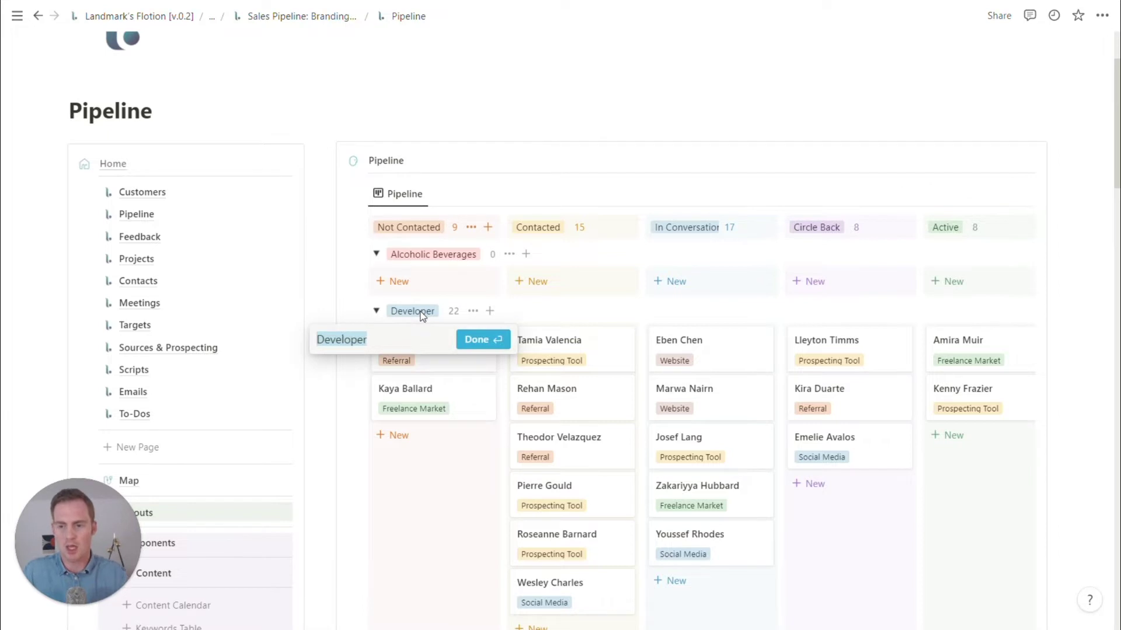
type("Accounting")
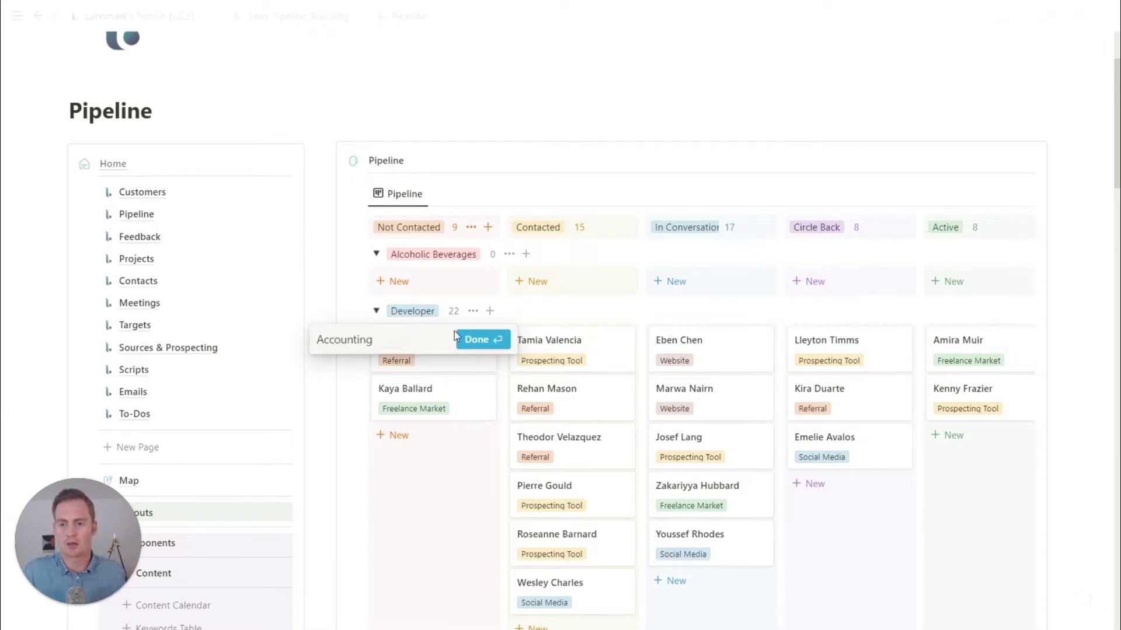
left_click(470, 342)
- Rename the Freelancer group to Tech Startups and the SMEs group to Ecommerce
scroll(461, 367, "down", 2)
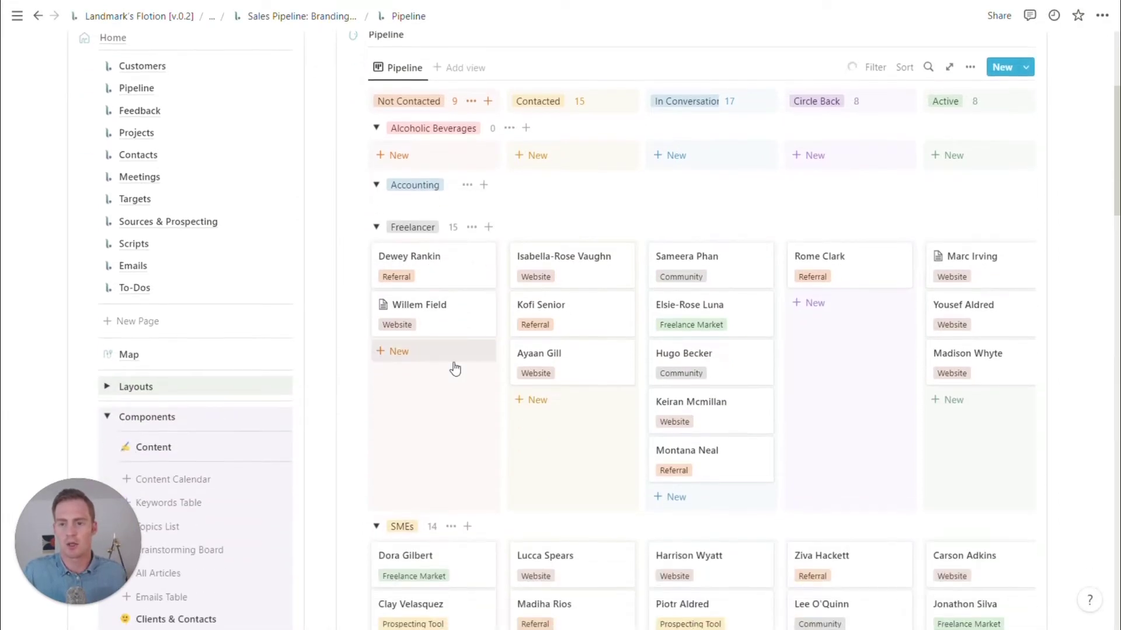
scroll(483, 325, "up", 2)
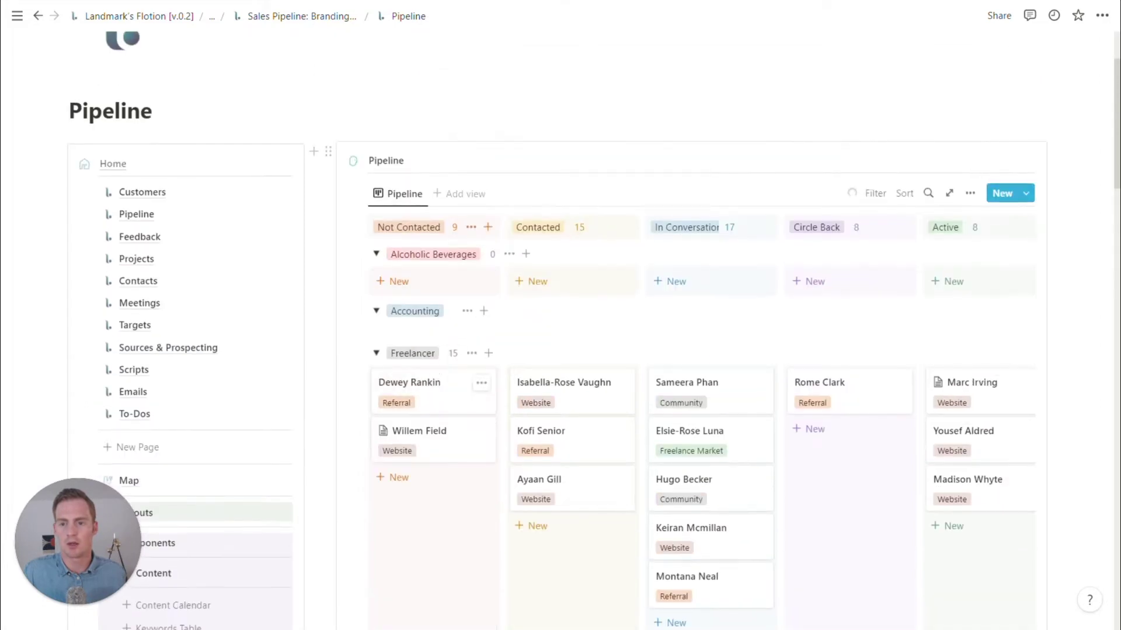
left_click(420, 354)
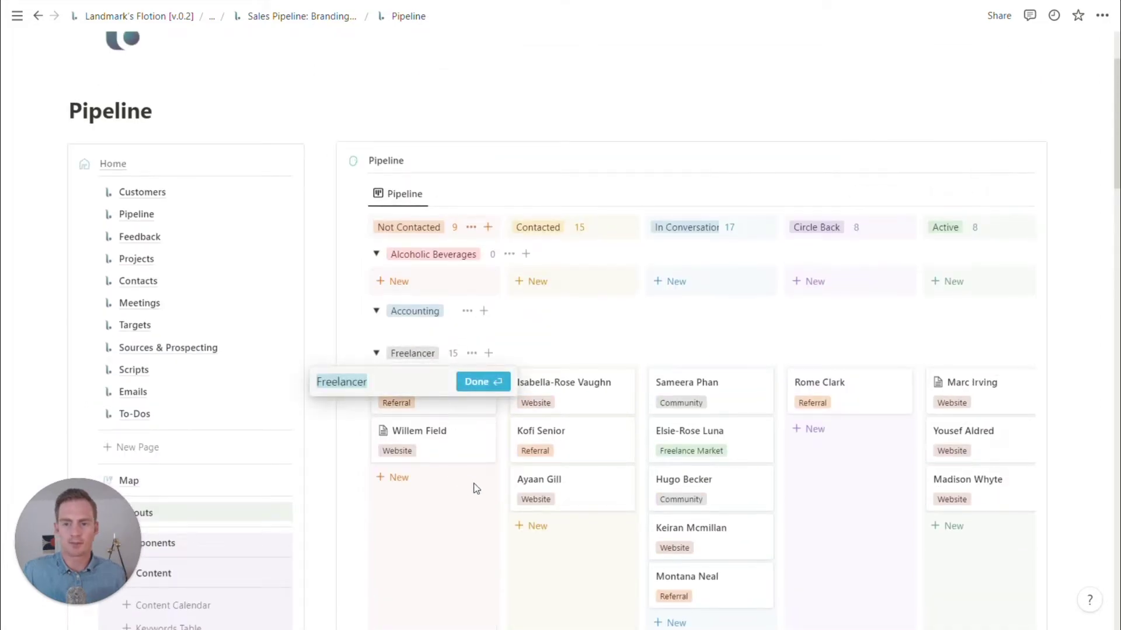
key("BackSpace")
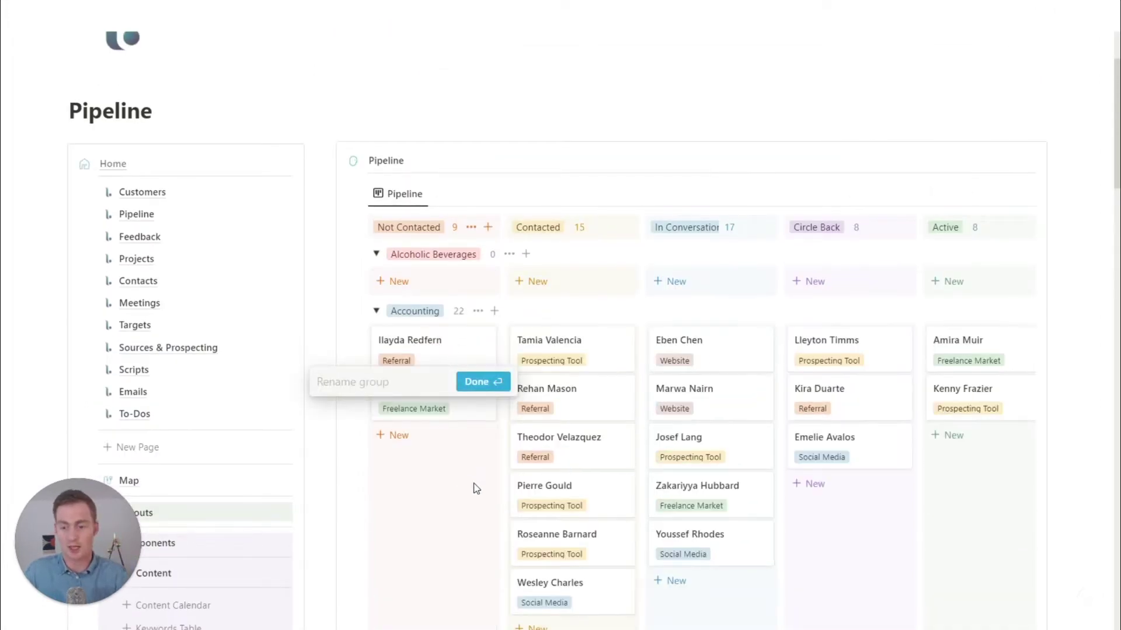
type("Tech Startup")
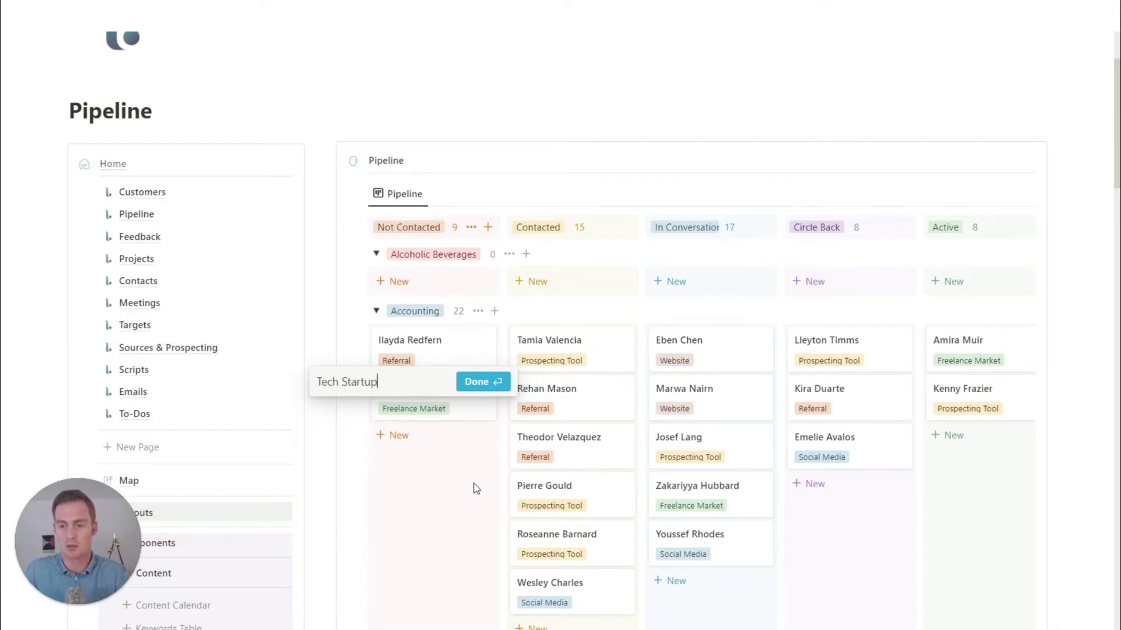
type("s")
left_click(495, 382)
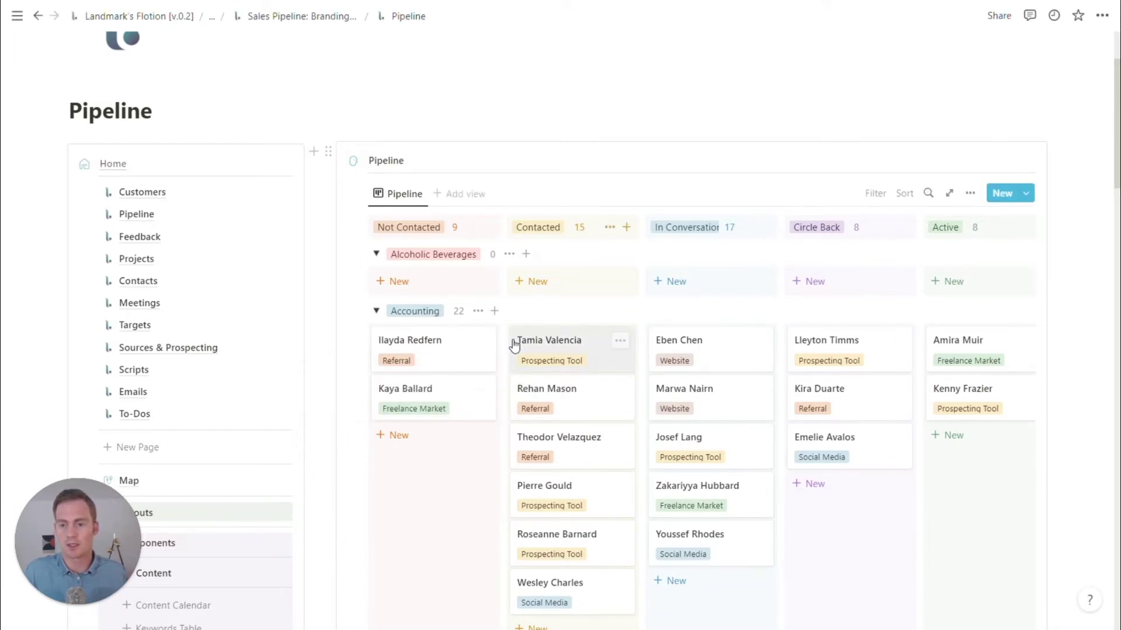
scroll(512, 337, "down", 4)
scroll(512, 337, "down", 6)
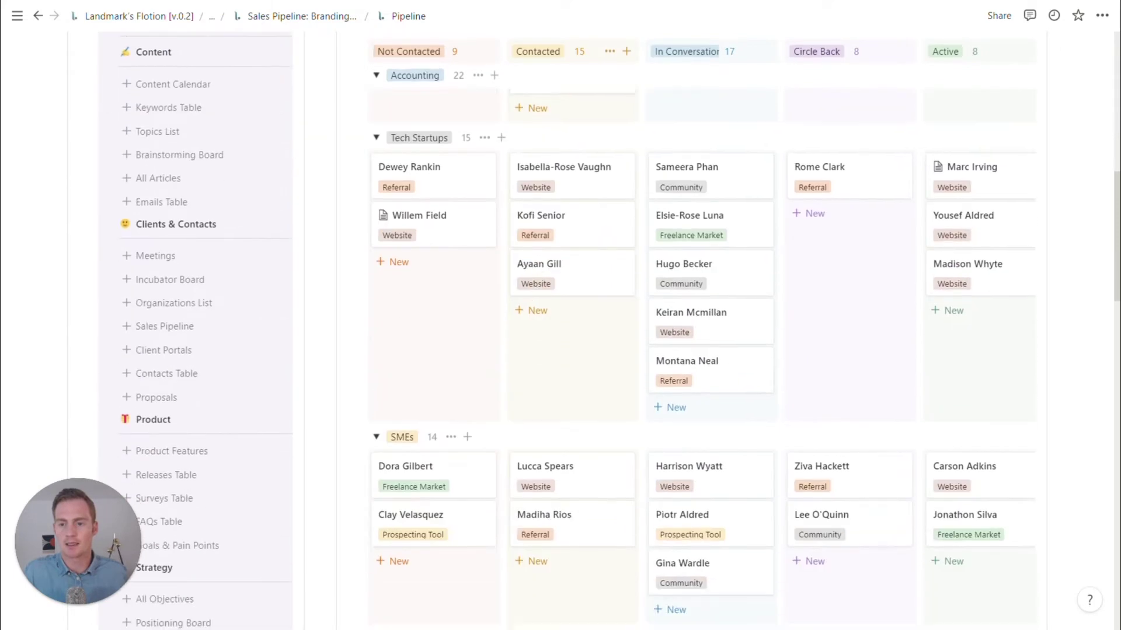
left_click(394, 328)
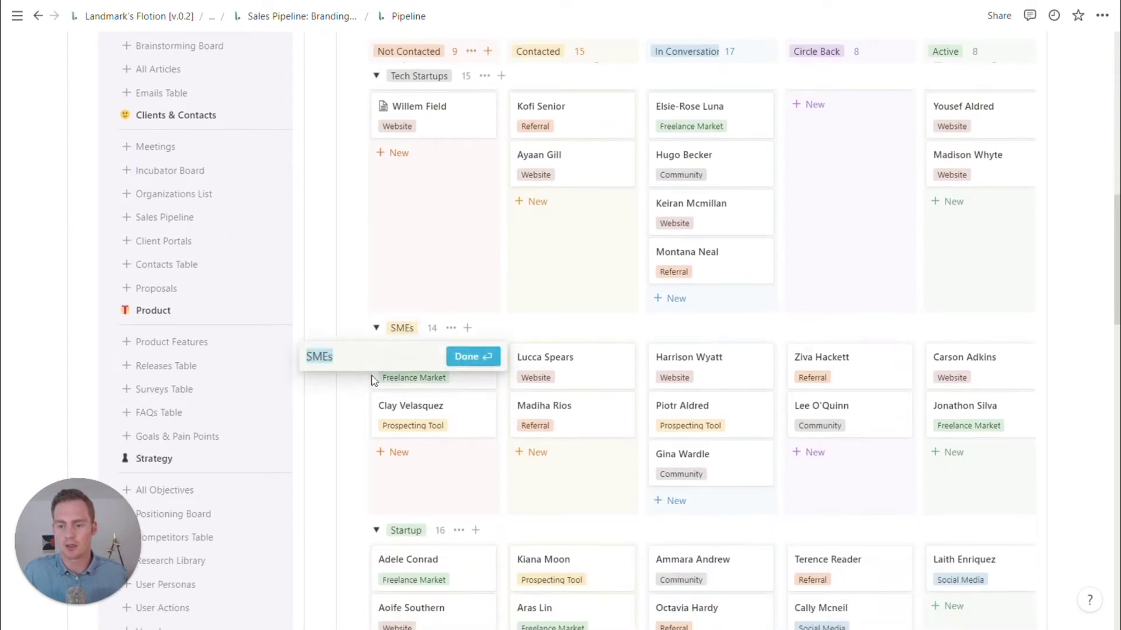
type("Ecommer")
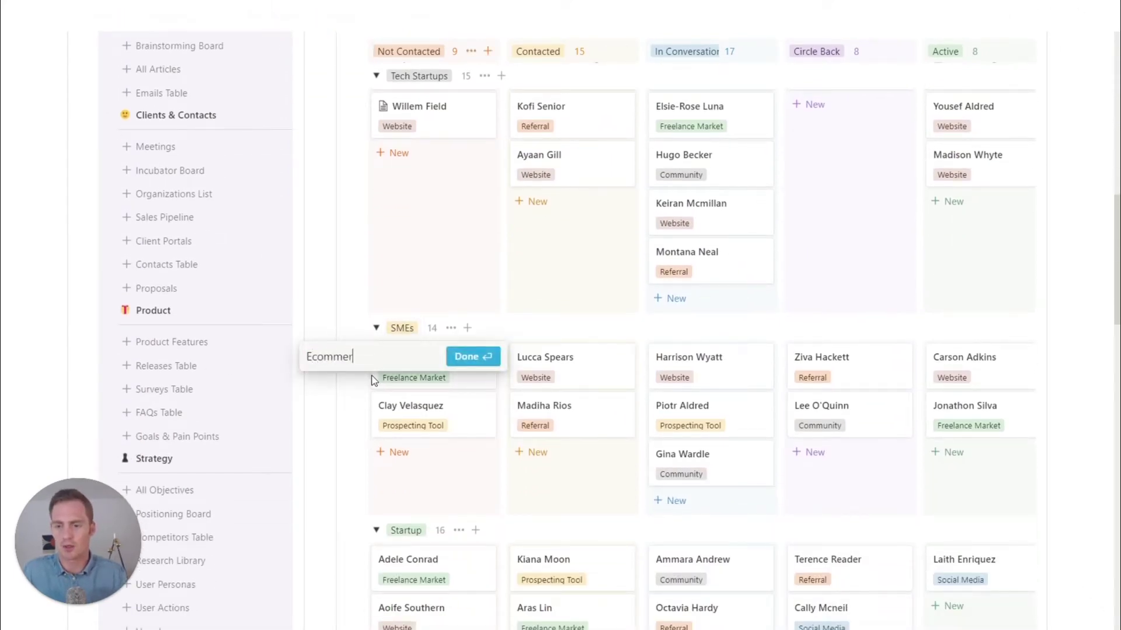
type("ce")
left_click(473, 356)
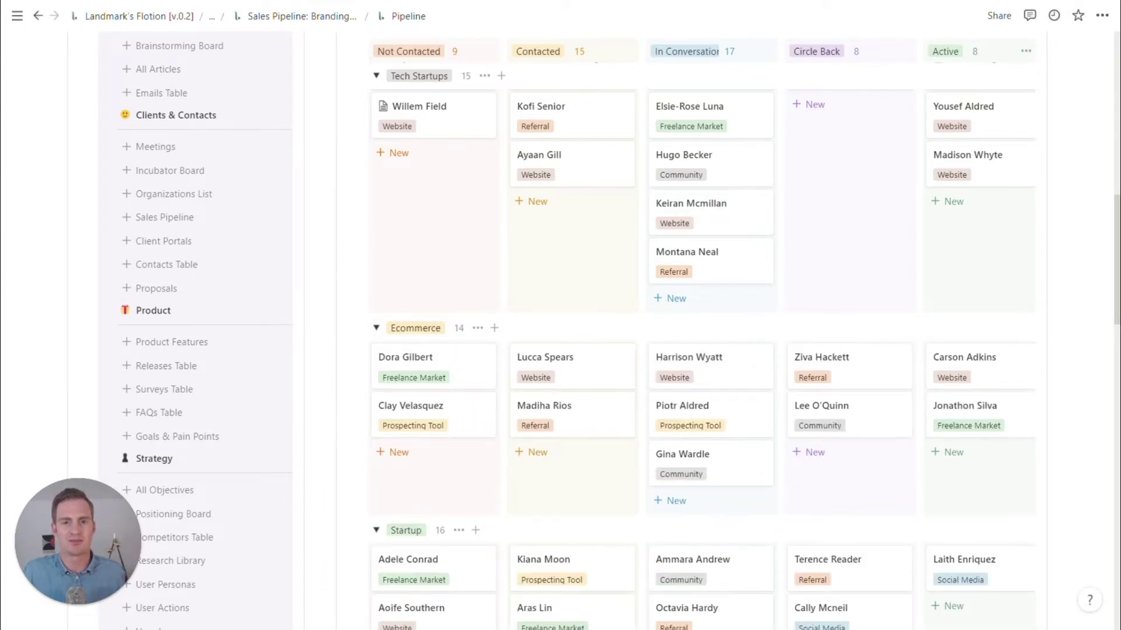
- Collapse the Startup and No Segment groups on the board
scroll(467, 303, "down", 4)
left_click(377, 279)
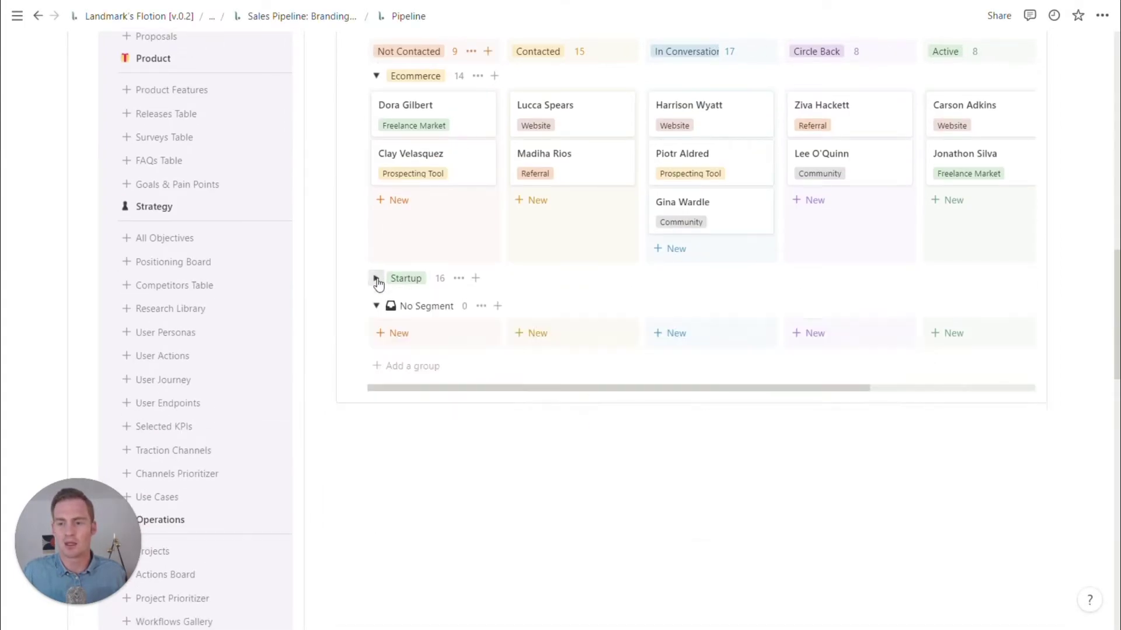
left_click(376, 306)
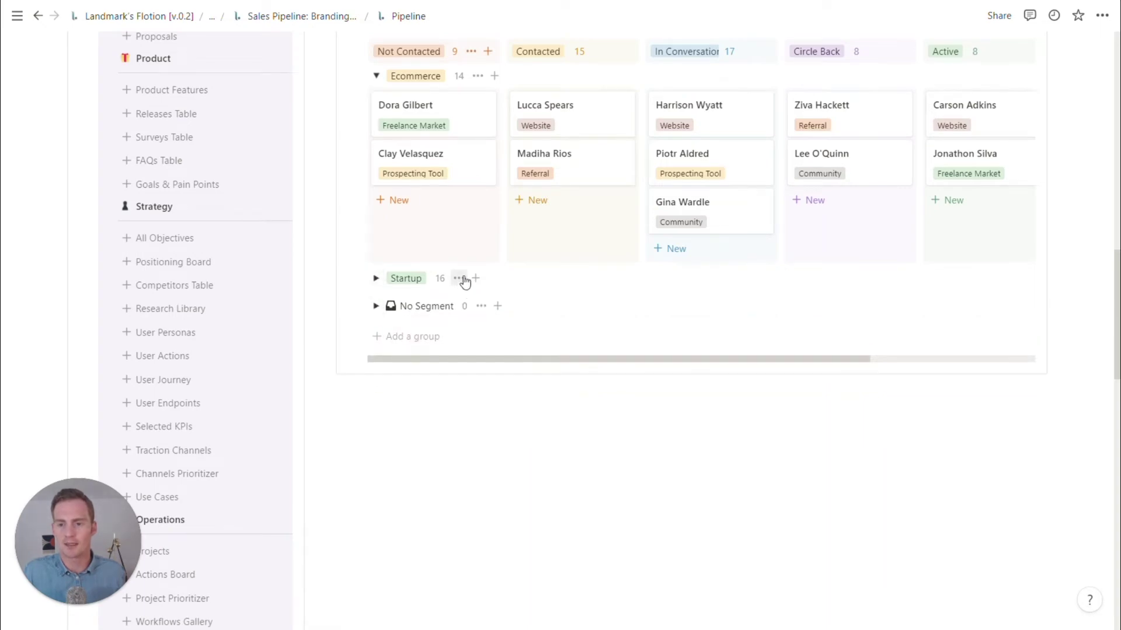
scroll(660, 332, "up", 10)
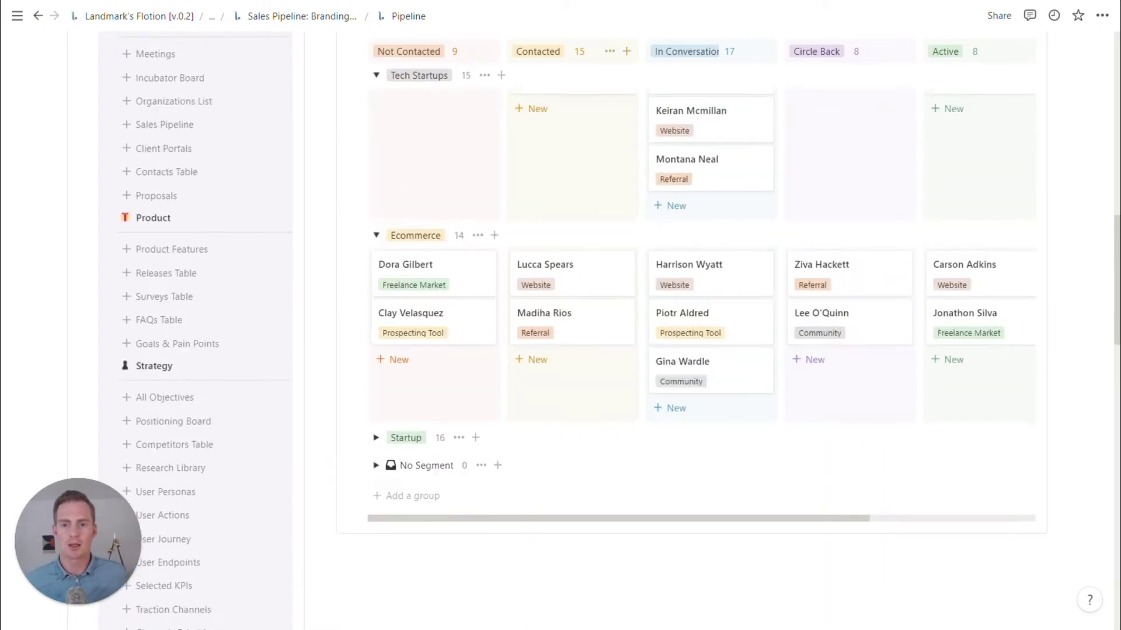
- Drag one contact card to Alcoholic Beverages / Not Contacted and another to Alcoholic Beverages / Contacted
scroll(659, 332, "up", 2)
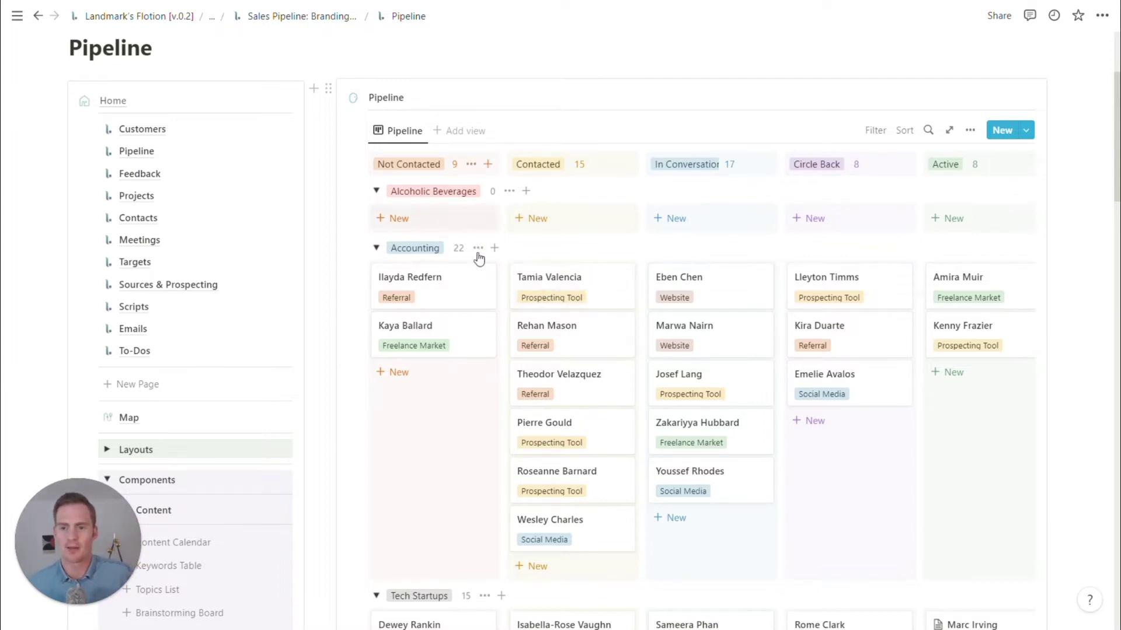
left_click_drag(471, 275, 434, 234)
left_click_drag(546, 327, 574, 231)
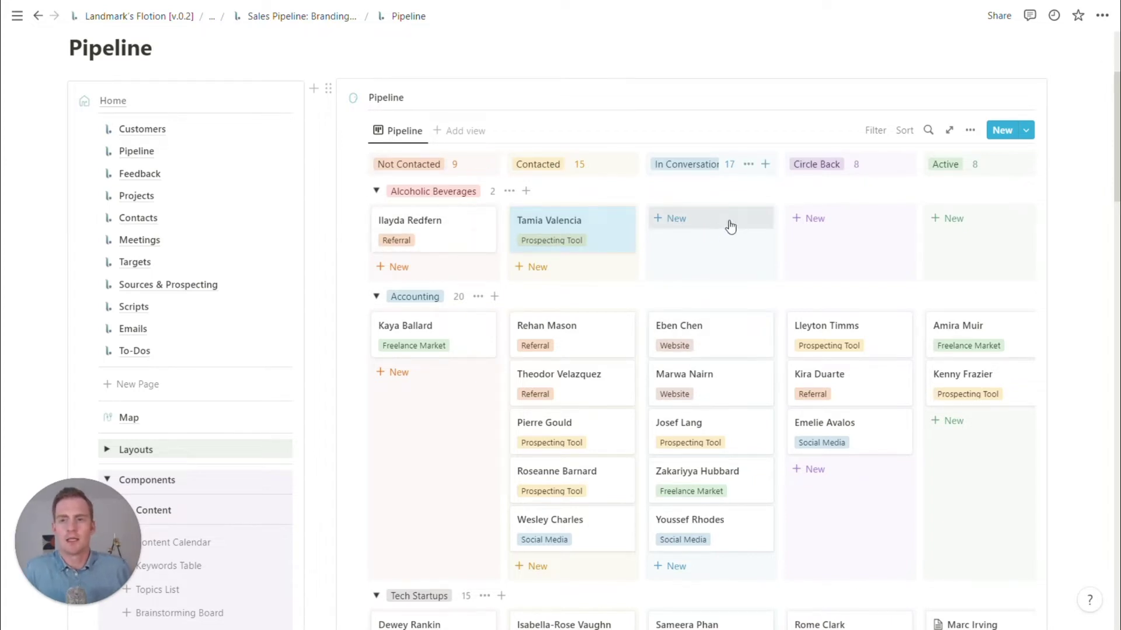
scroll(770, 234, "right", 5)
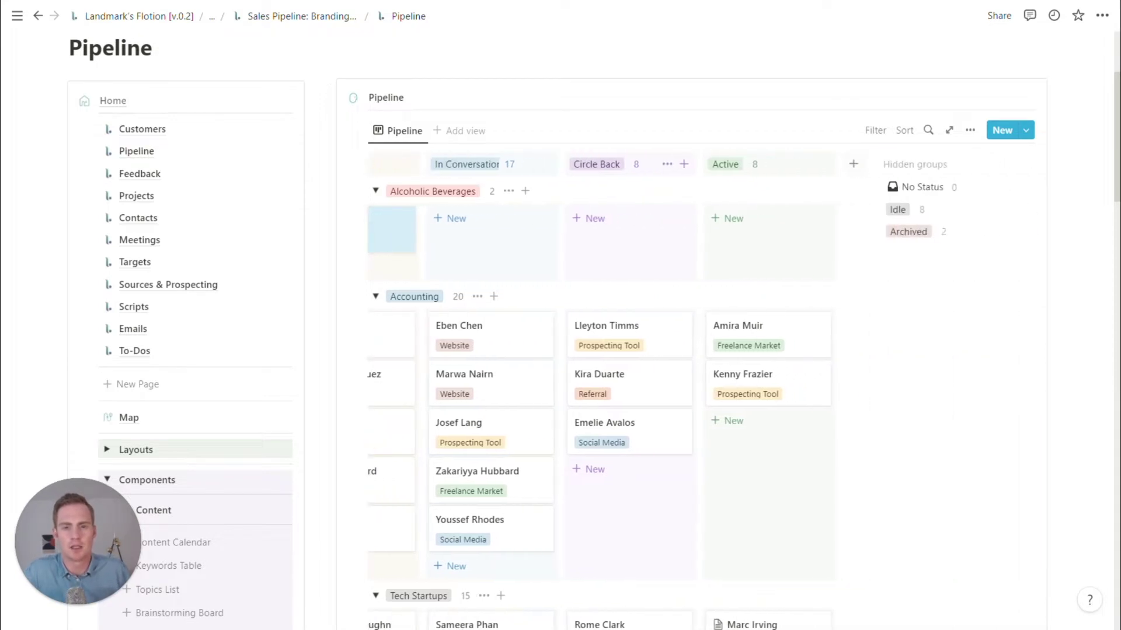
scroll(771, 233, "left", 4)
scroll(619, 264, "left", 2)
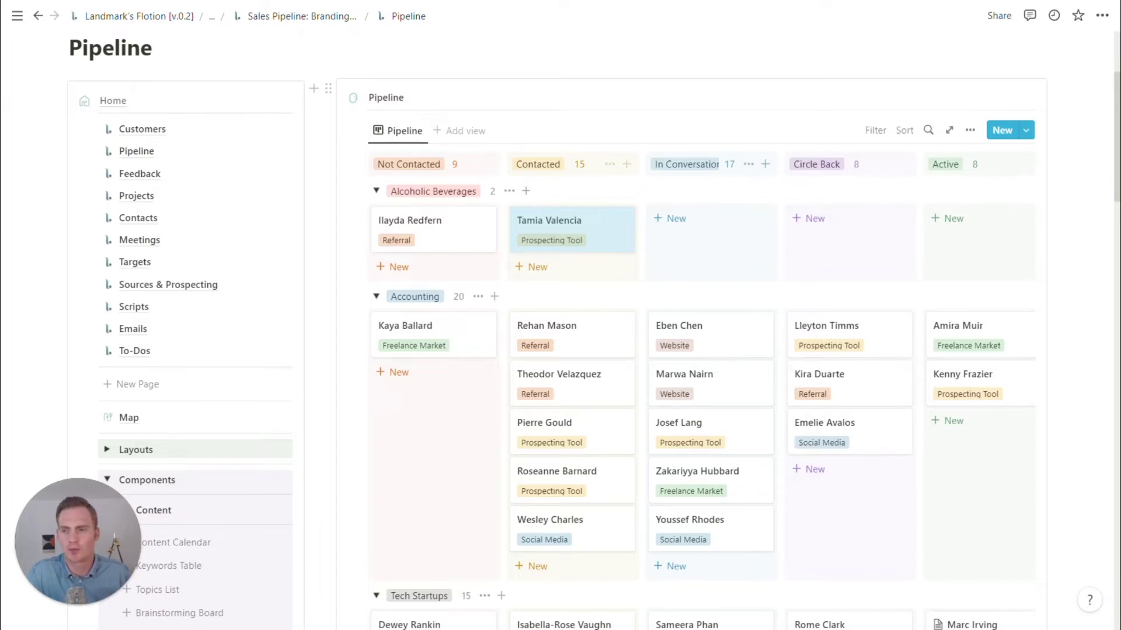
- Create a Proposal Sent column and drag it between In Conversation and Circle Back
left_click(107, 480)
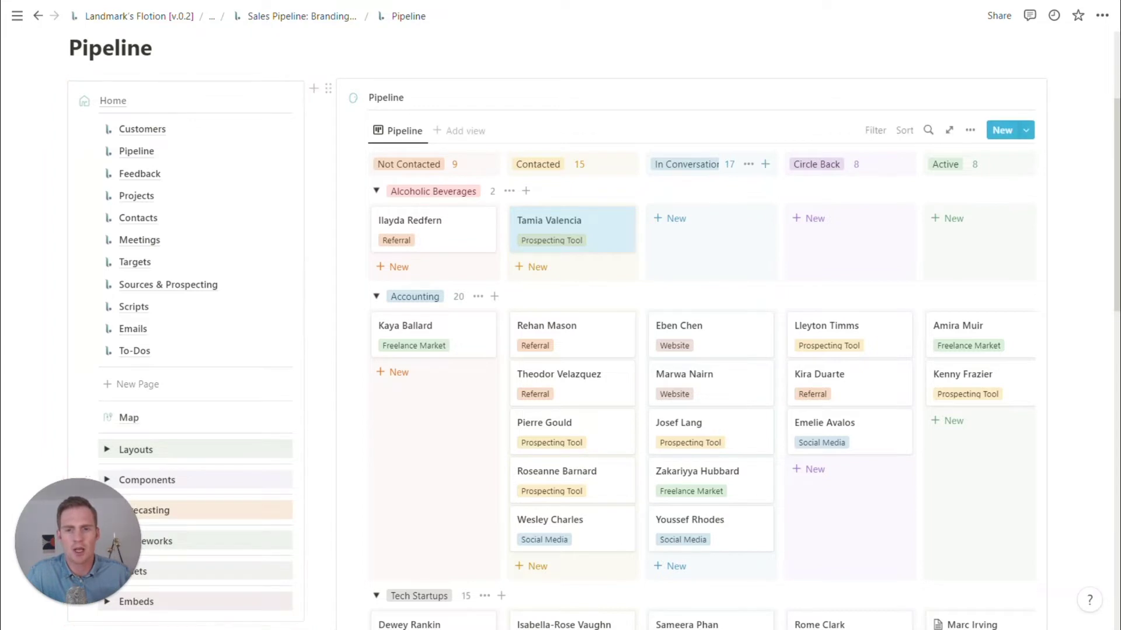
scroll(805, 220, "right", 5)
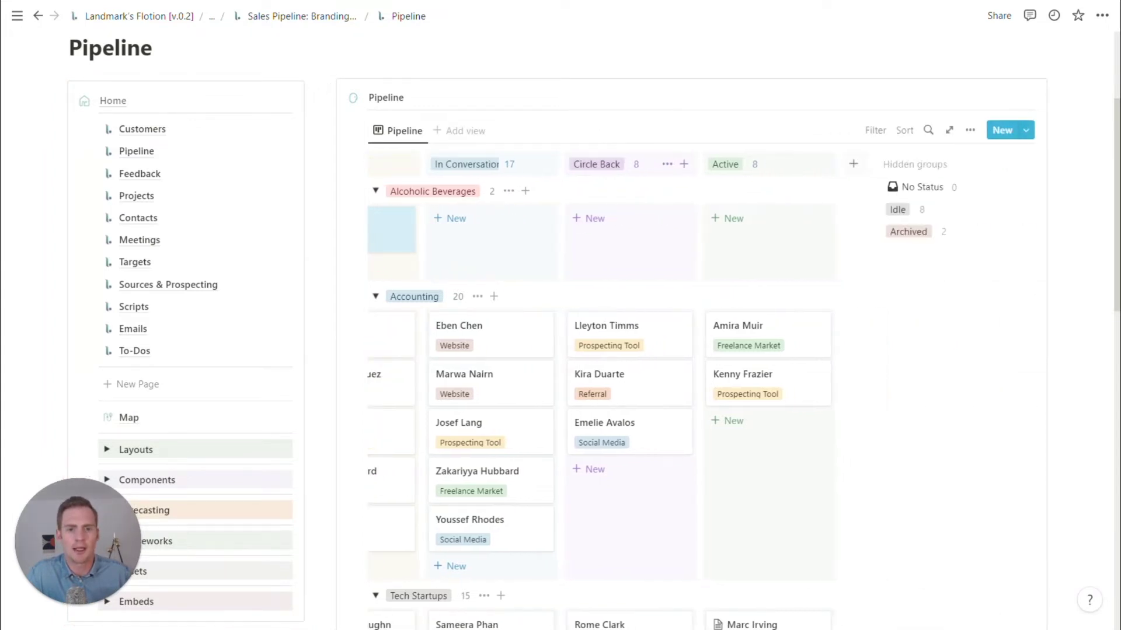
left_click(854, 167)
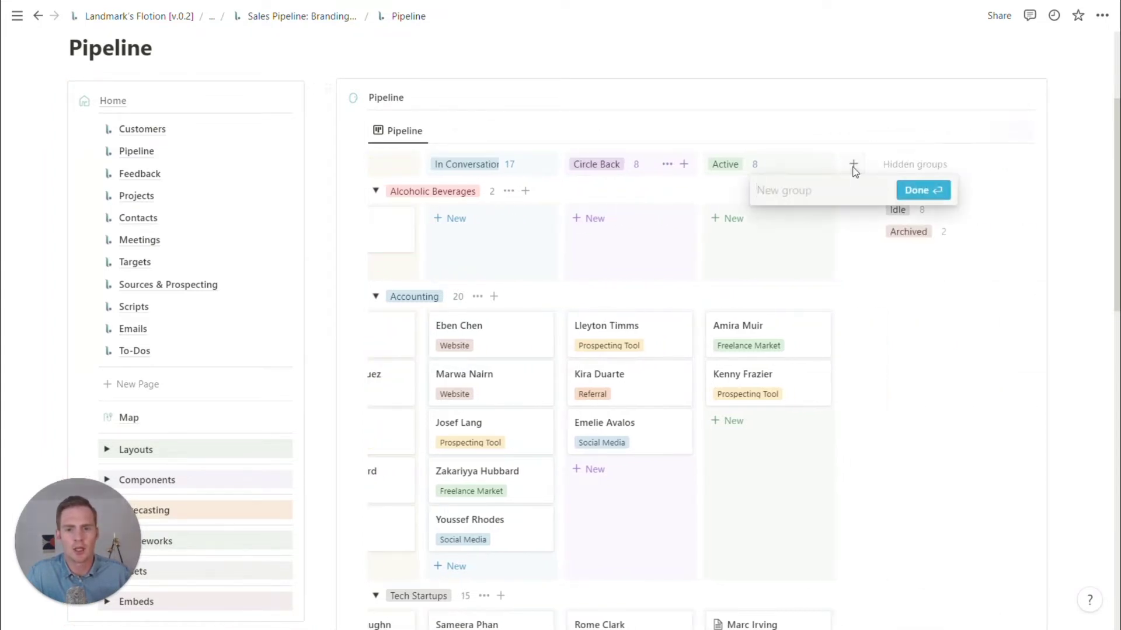
type("Propos")
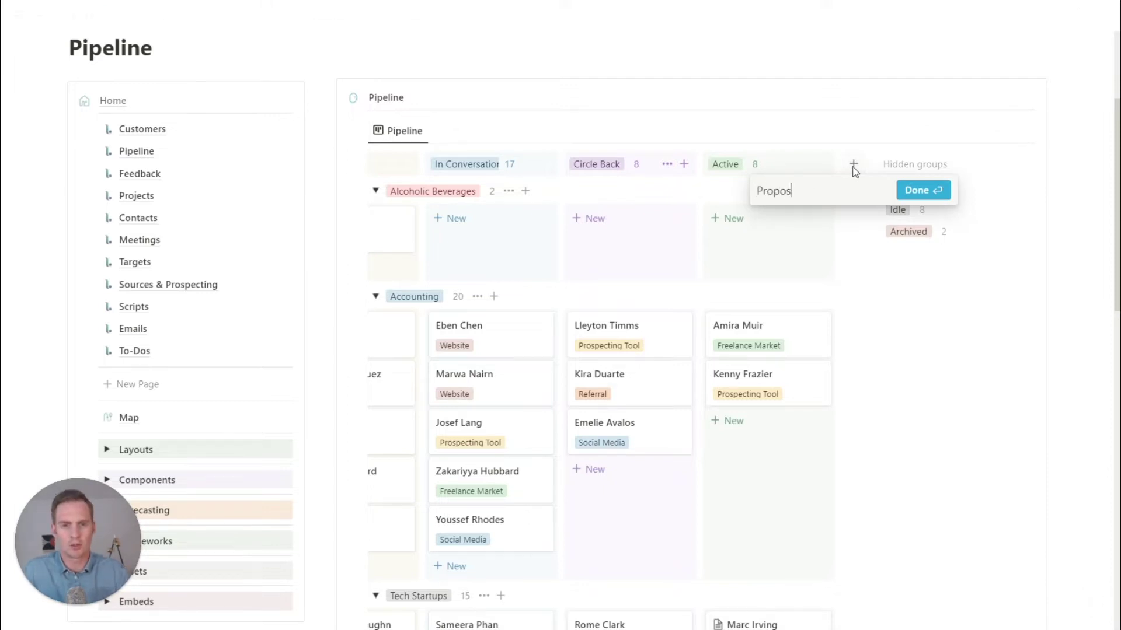
type("al Sent")
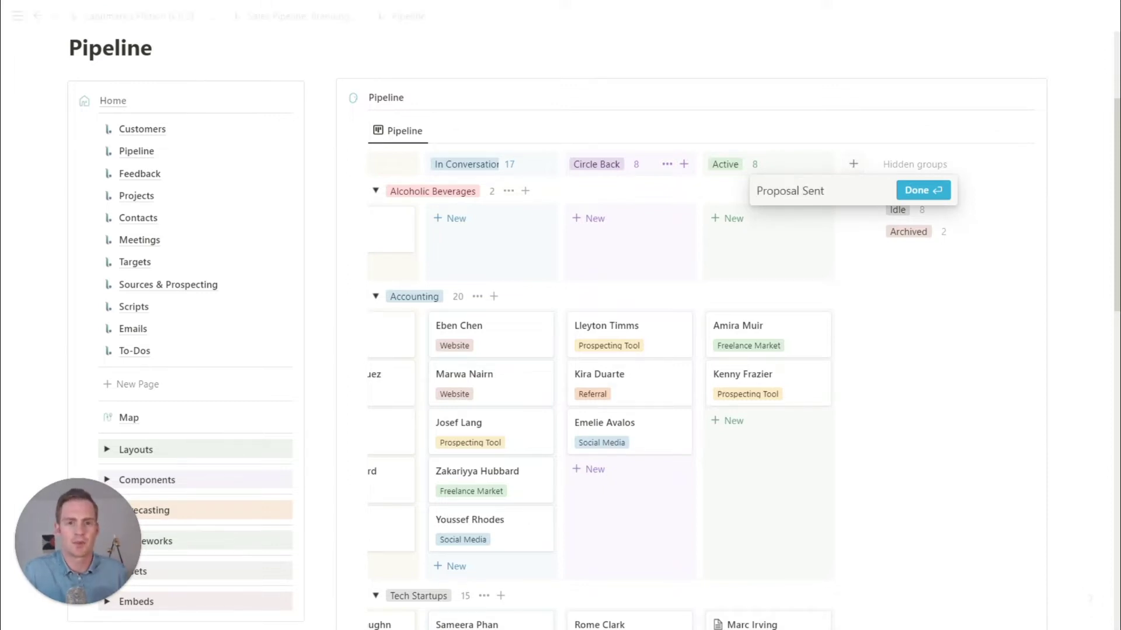
left_click(914, 190)
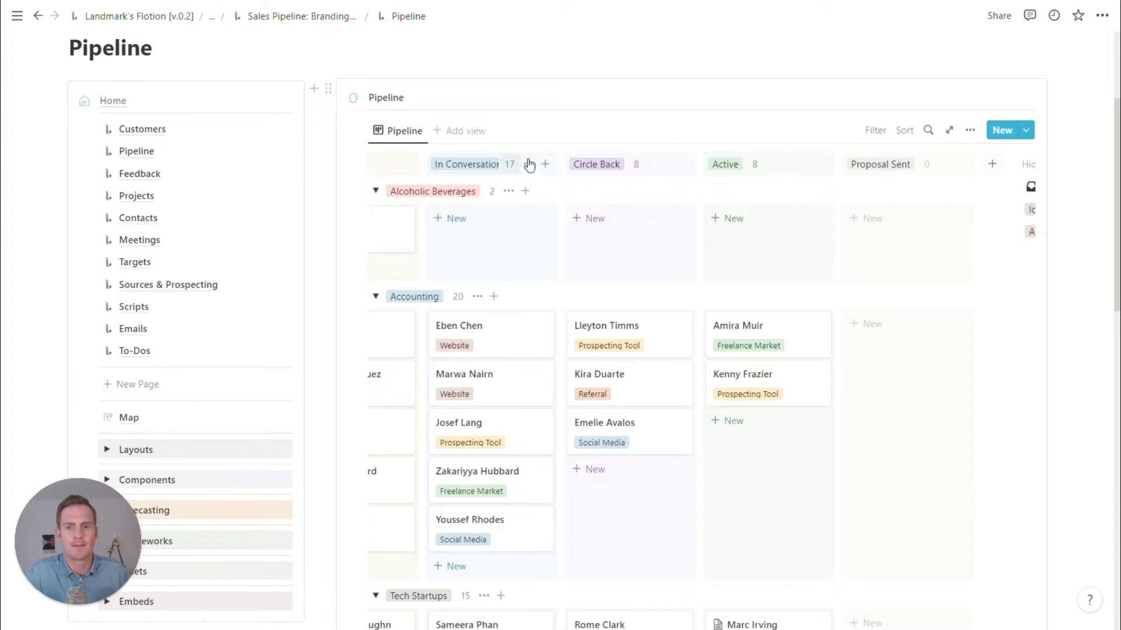
left_click_drag(879, 166, 635, 173)
scroll(642, 181, "left", 4)
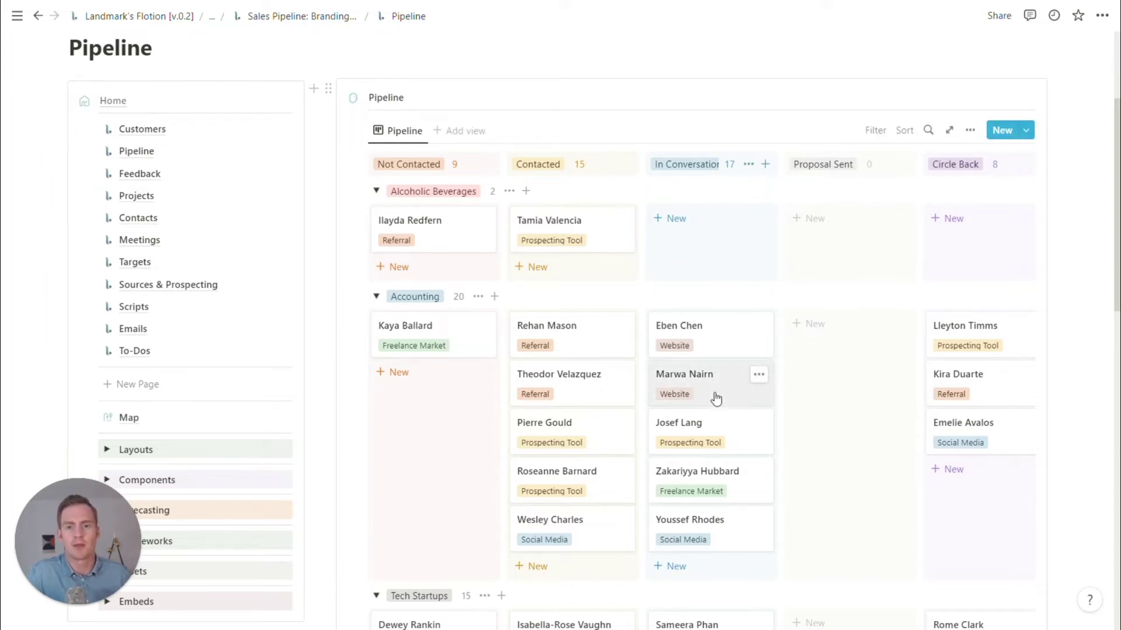
scroll(716, 399, "right", 2)
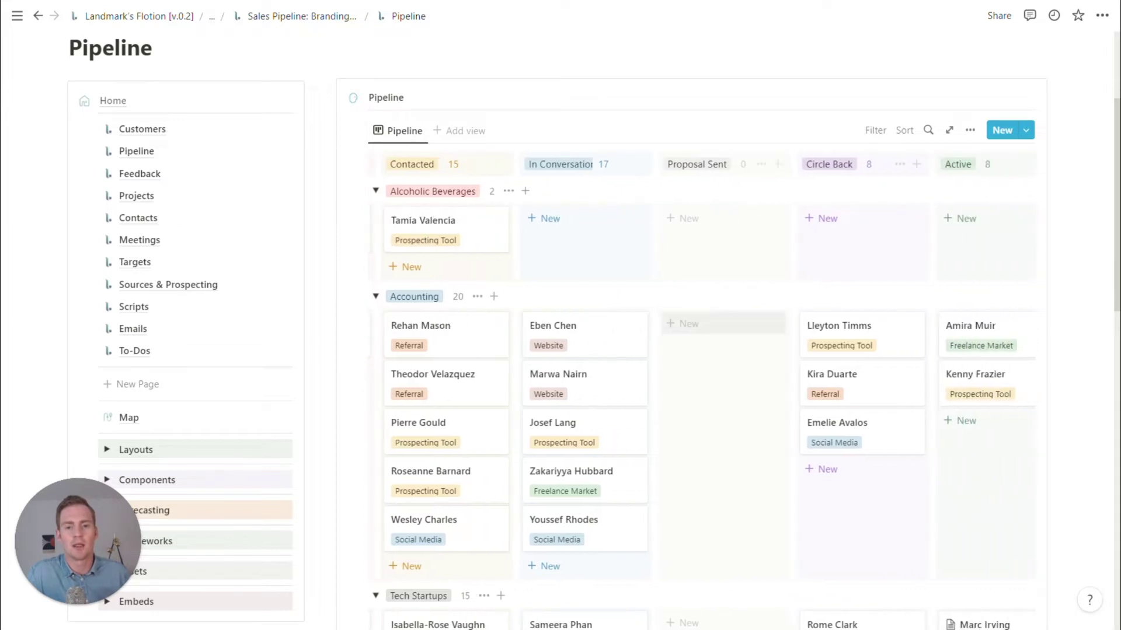
left_click_drag(658, 376, 718, 335)
left_click_drag(581, 332, 706, 234)
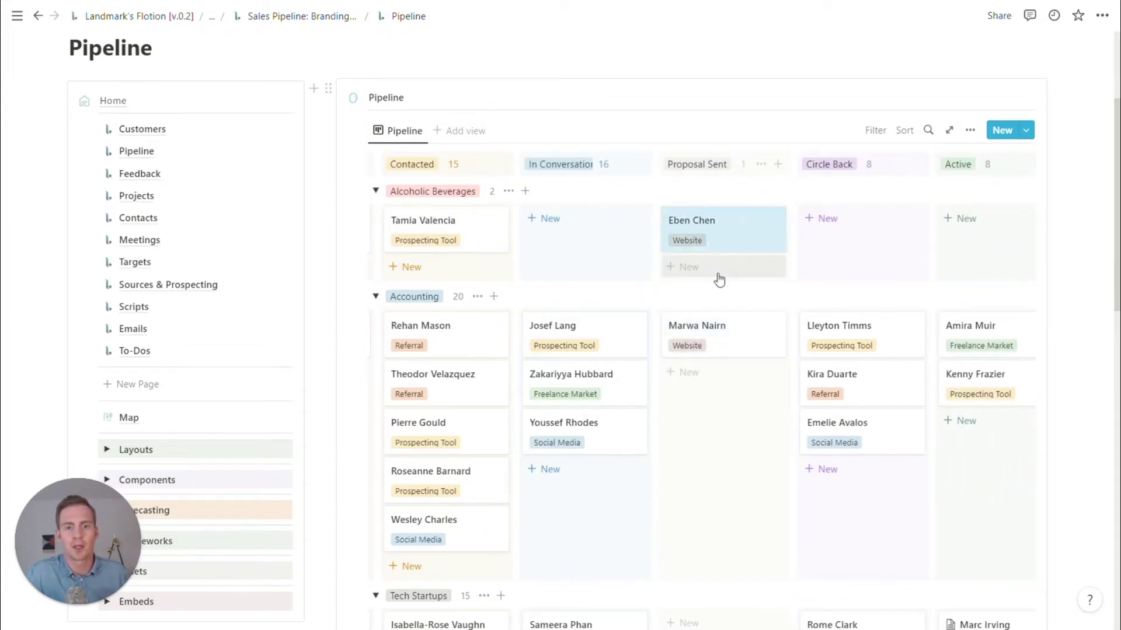
scroll(702, 254, "down", 1)
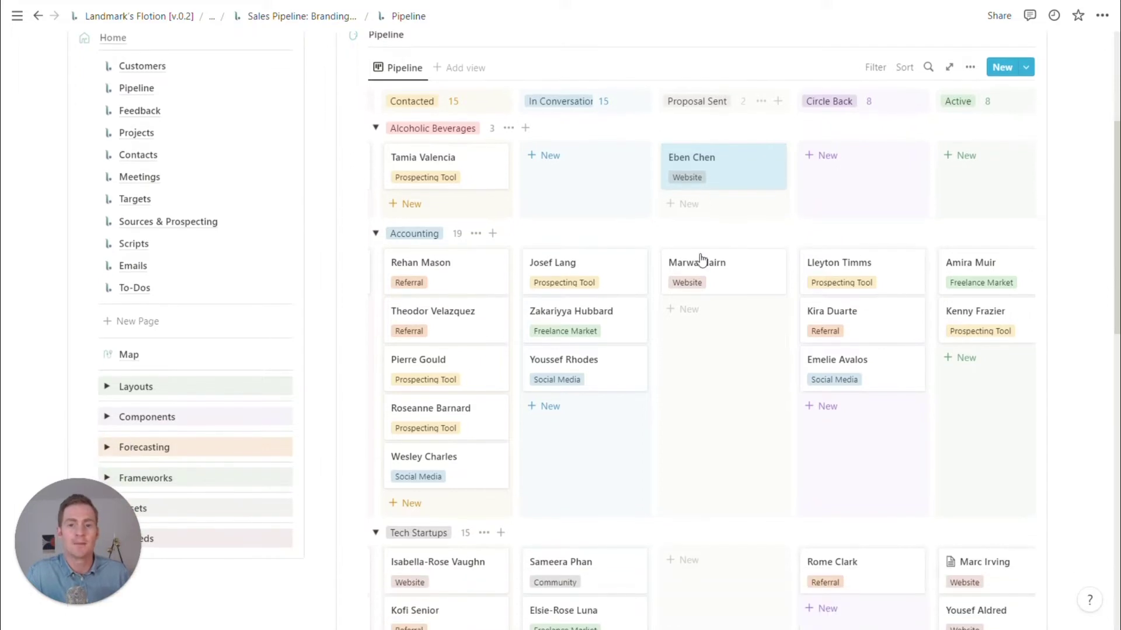
scroll(703, 259, "up", 1)
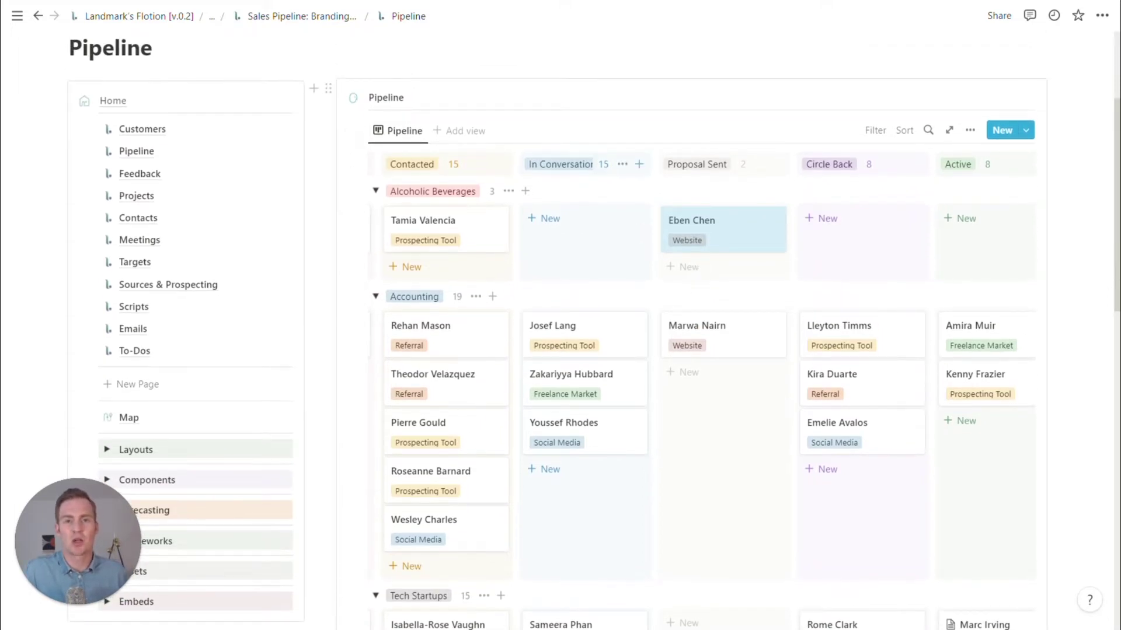
scroll(584, 167, "right", 2)
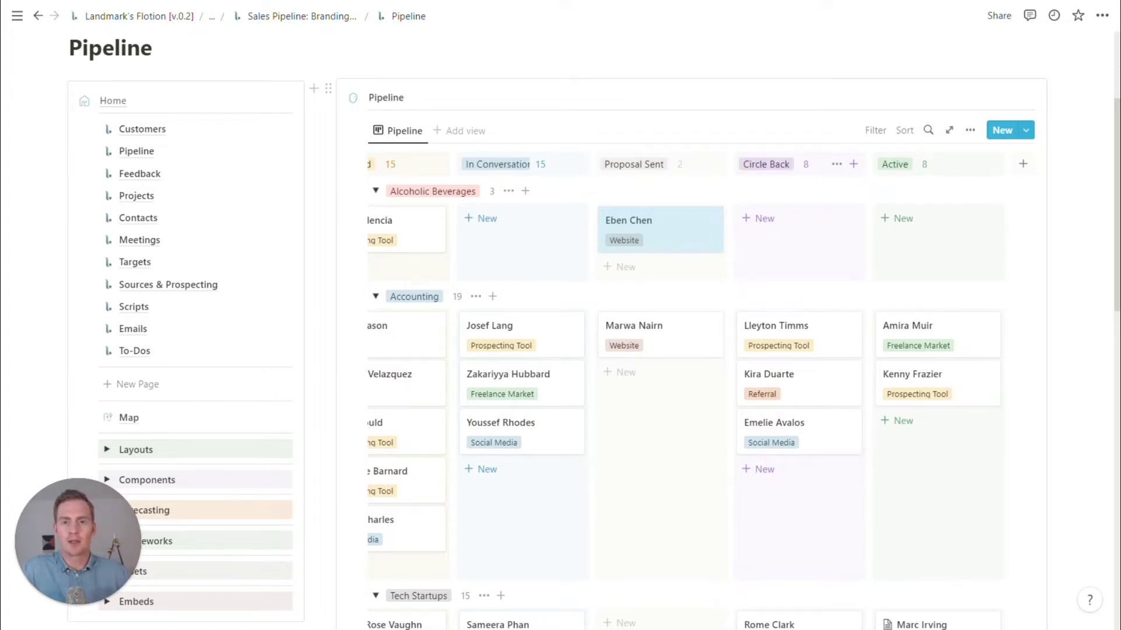
scroll(701, 350, "right", 4)
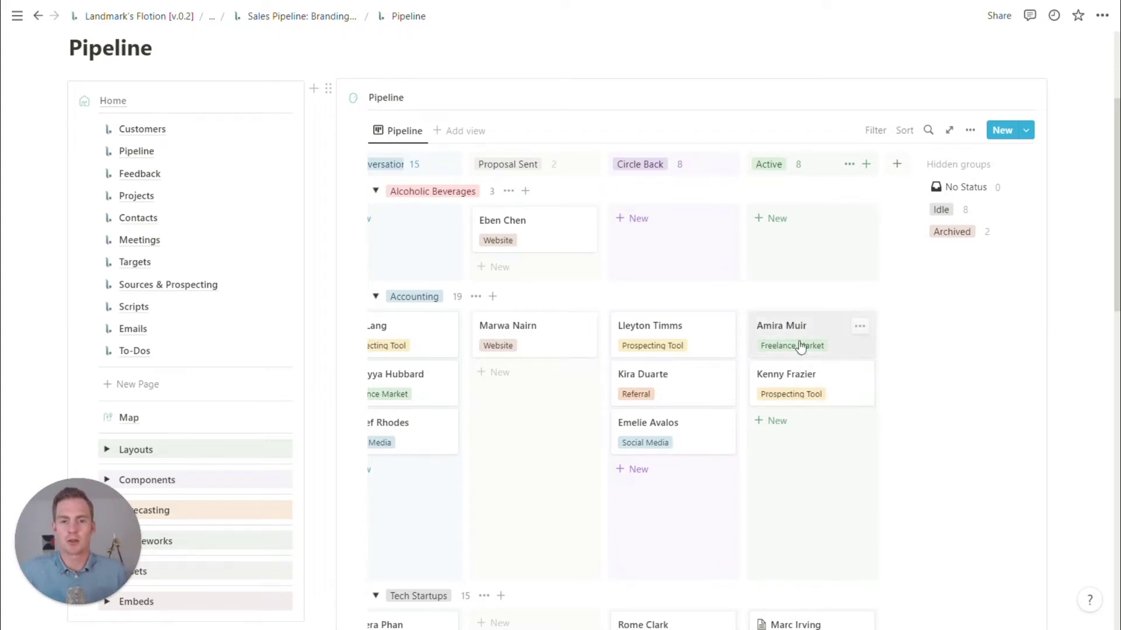
scroll(799, 345, "left", 5)
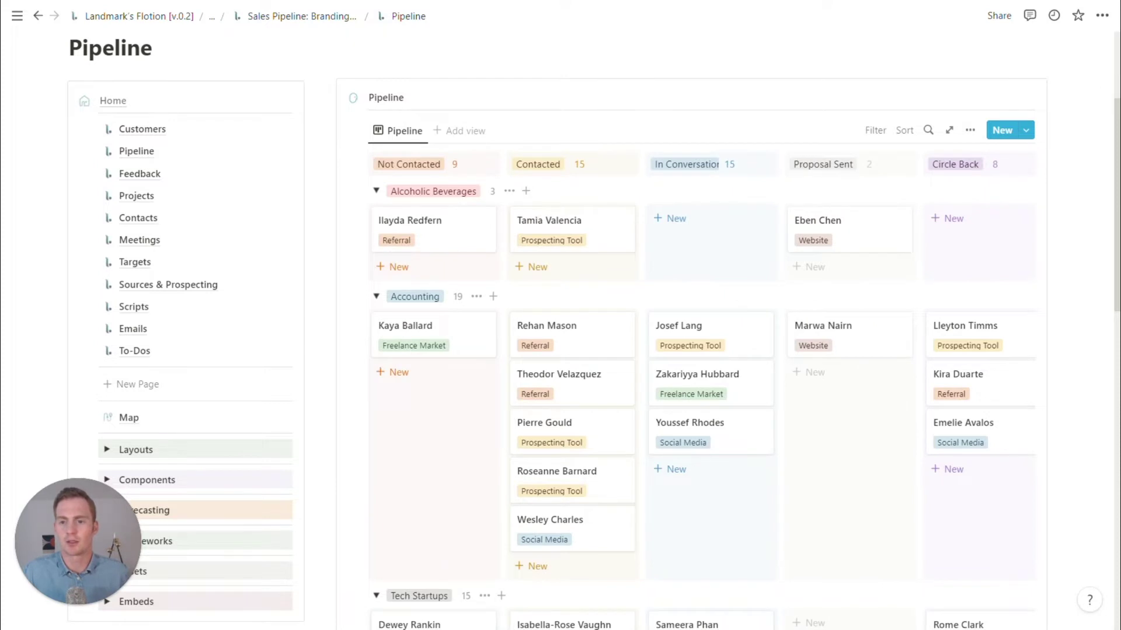
scroll(701, 351, "right", 1)
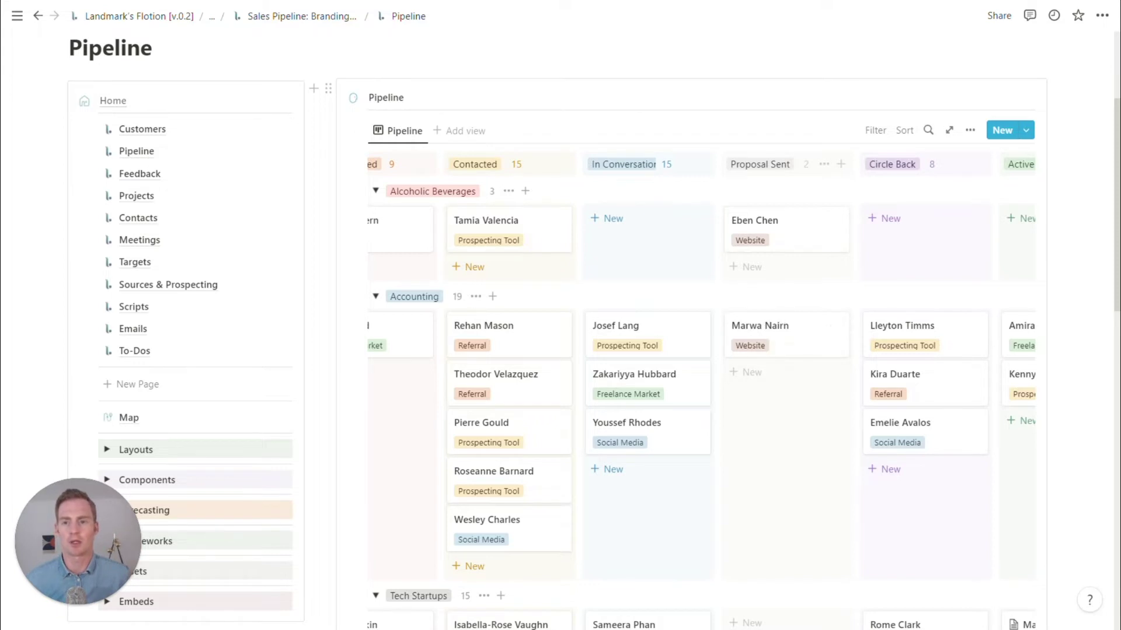
scroll(737, 395, "left", 1)
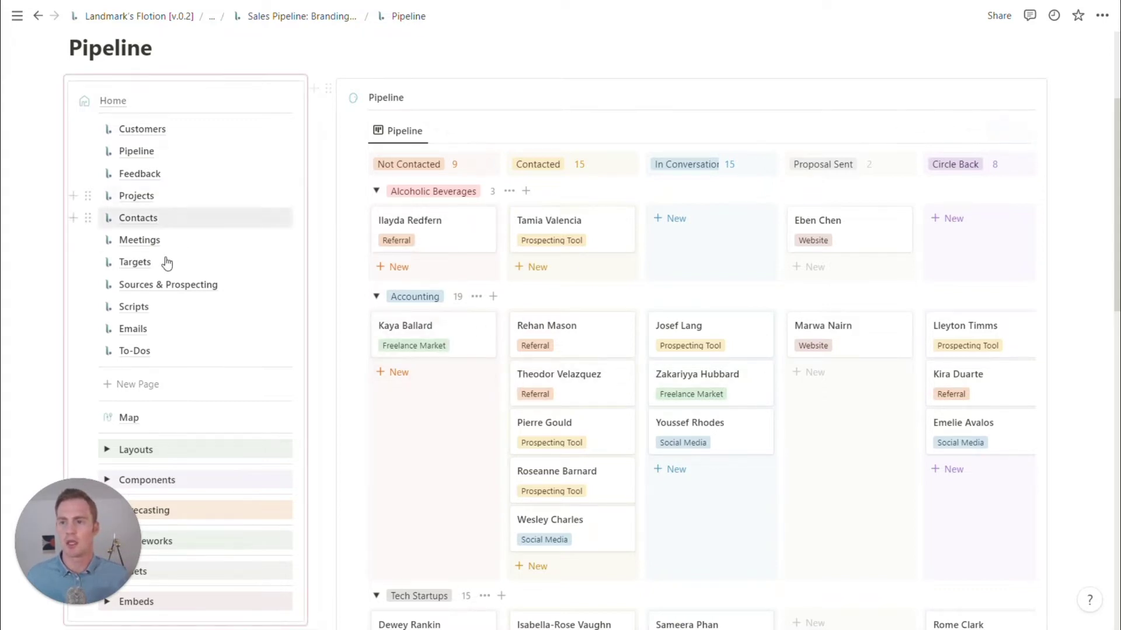
- Reorder the sidebar links, moving Feedback down and Sources & Prospecting up
left_click(124, 170)
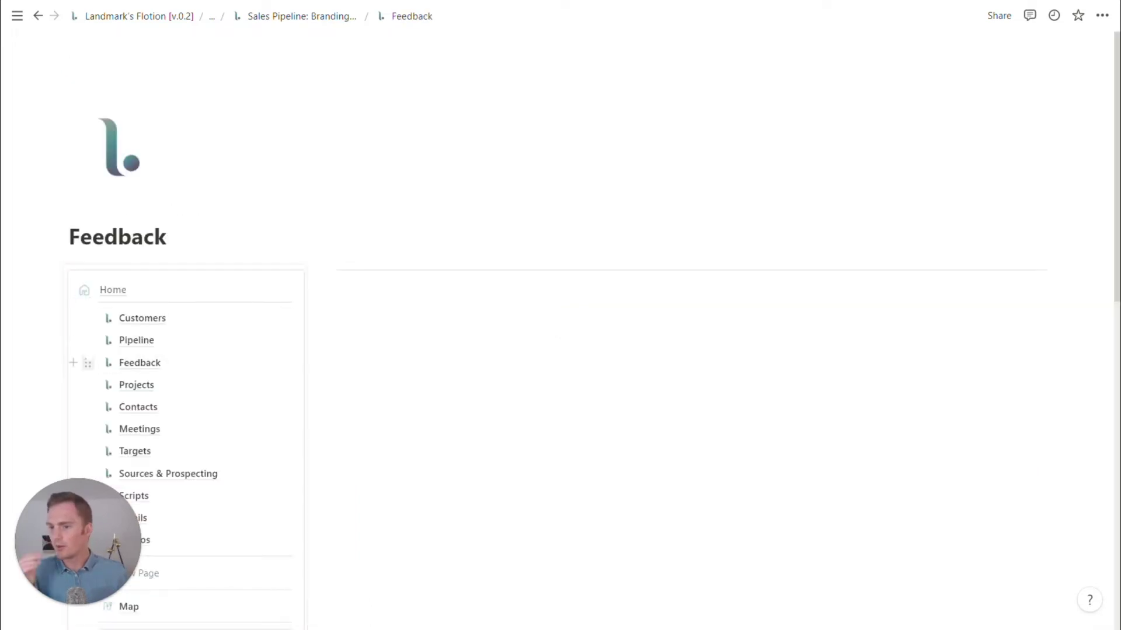
left_click_drag(87, 363, 117, 482)
left_click_drag(167, 453, 167, 344)
- On the Sources & Prospecting page, insert a Contacts table from Components into the right column
left_click(175, 338)
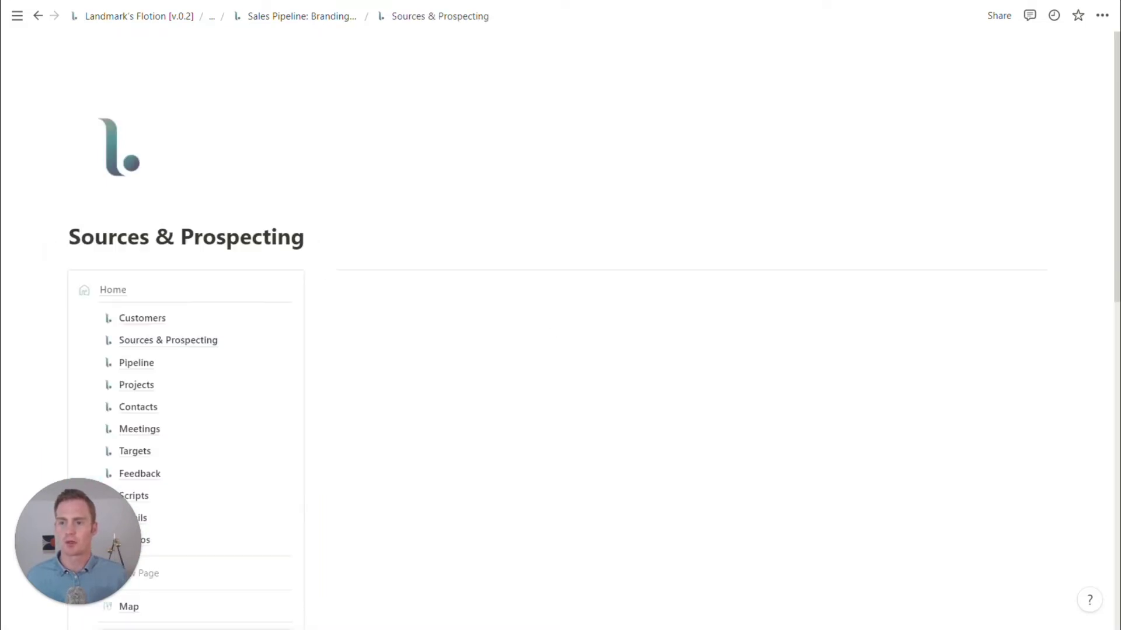
left_click(350, 286)
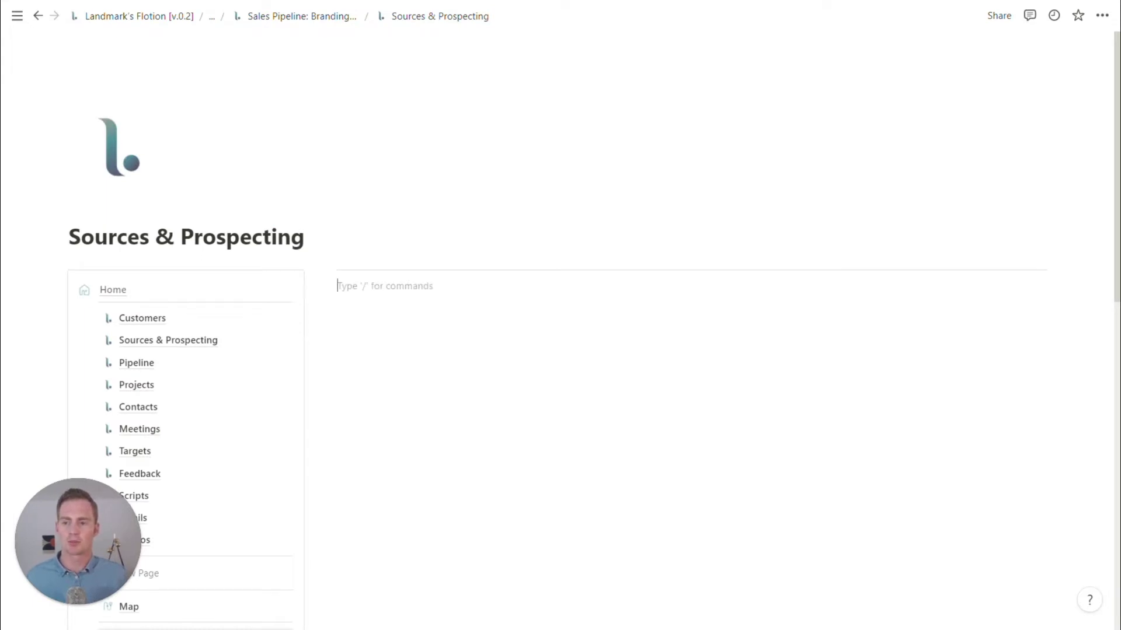
scroll(338, 338, "down", 5)
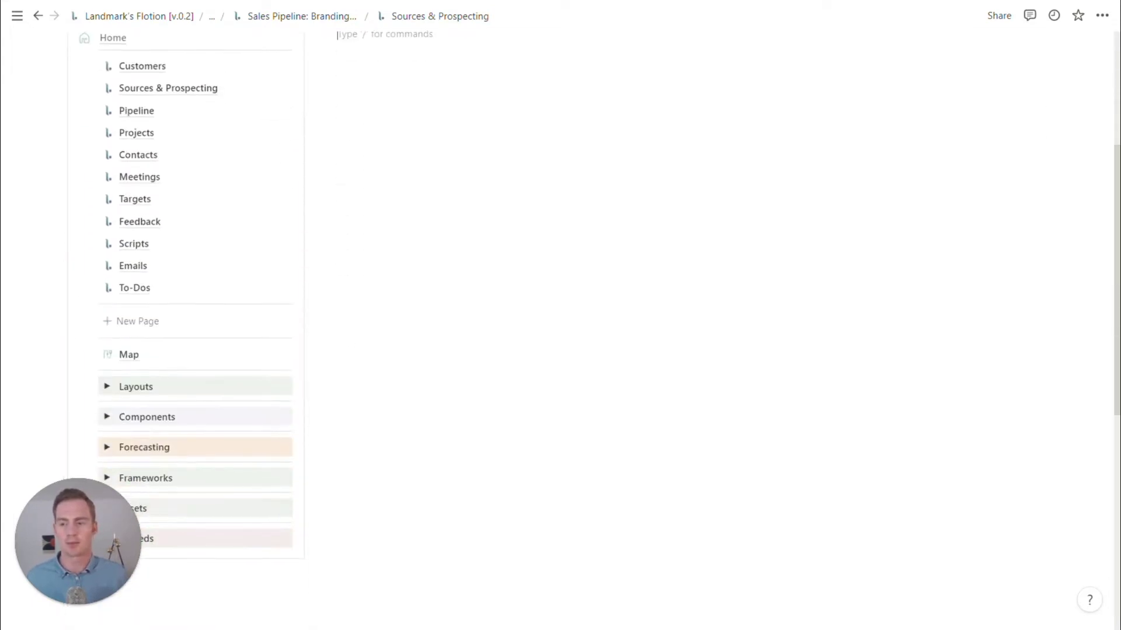
scroll(175, 292, "down", 1)
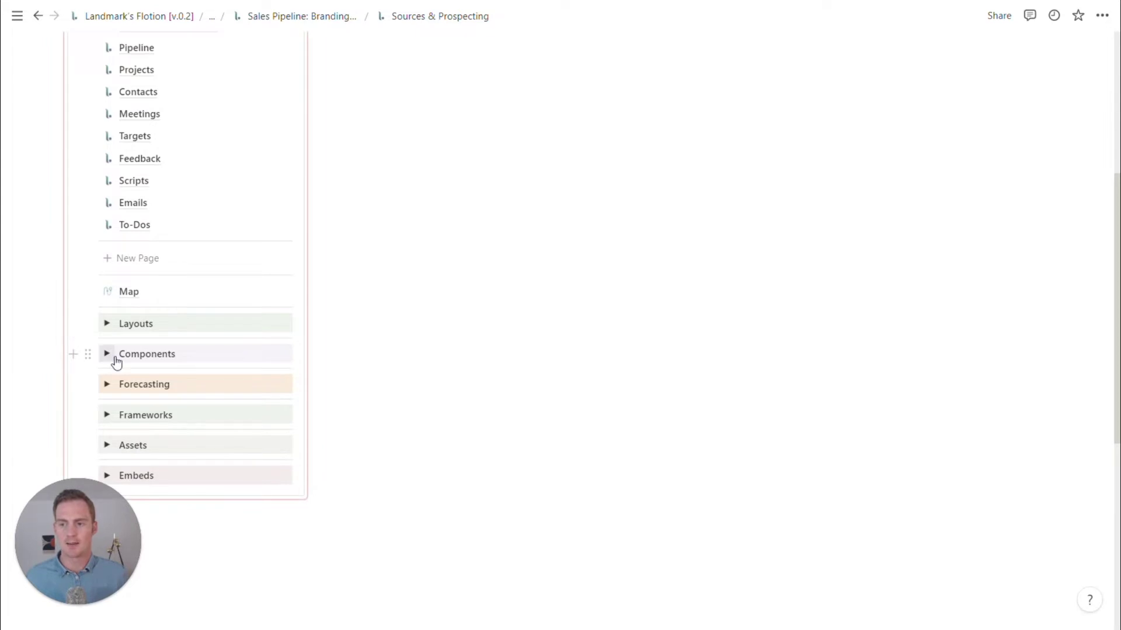
scroll(204, 301, "up", 2)
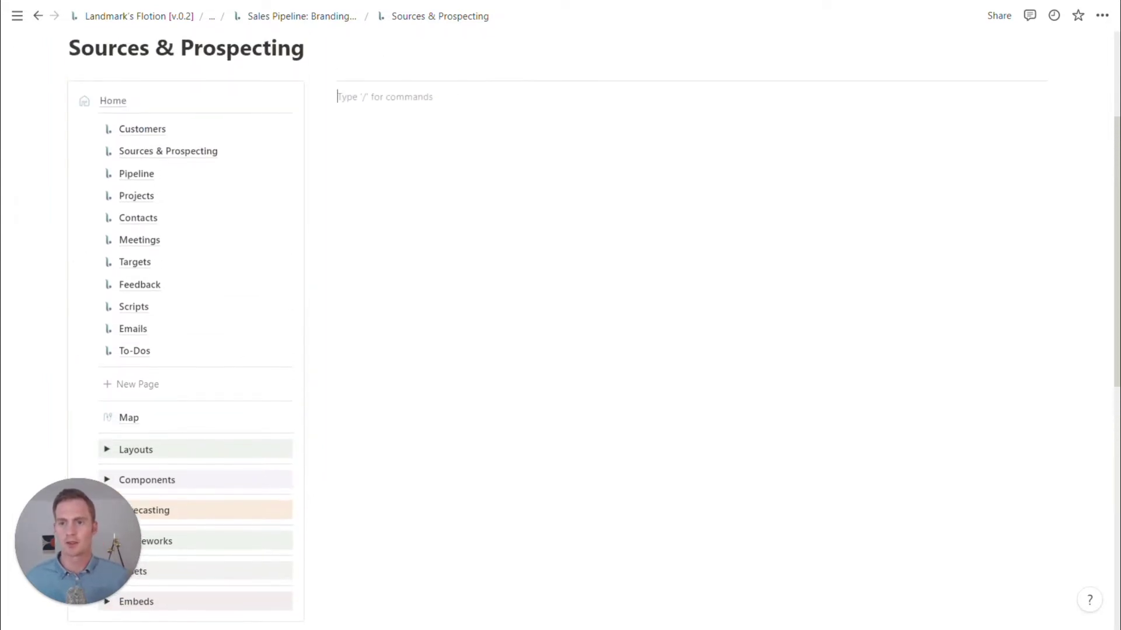
scroll(587, 331, "down", 1)
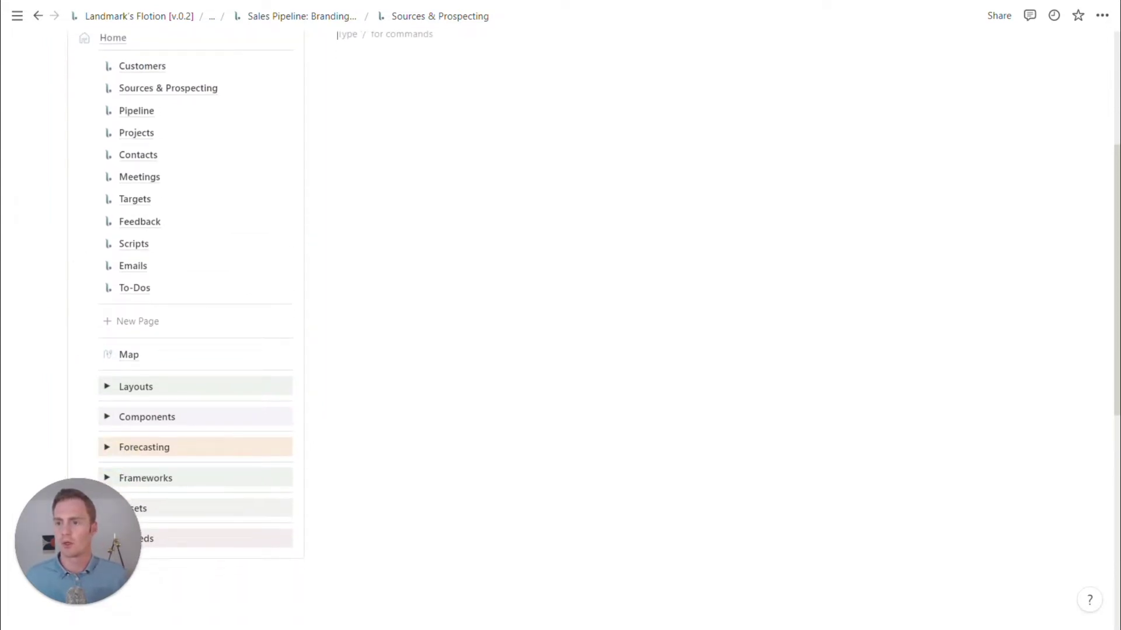
left_click(107, 418)
scroll(212, 288, "down", 4)
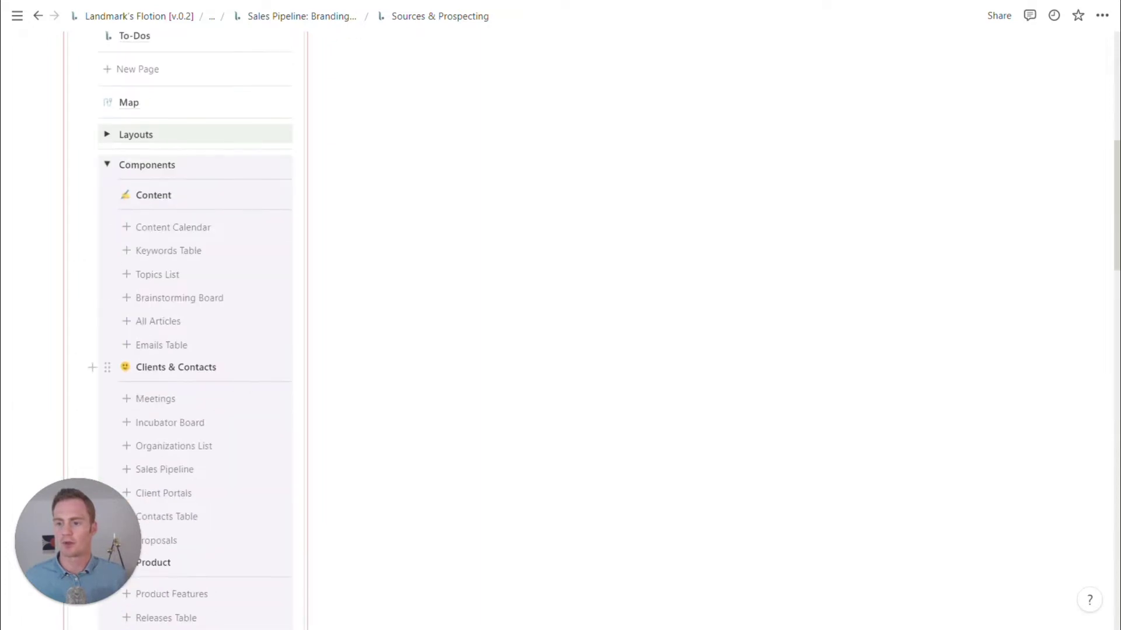
scroll(216, 285, "down", 2)
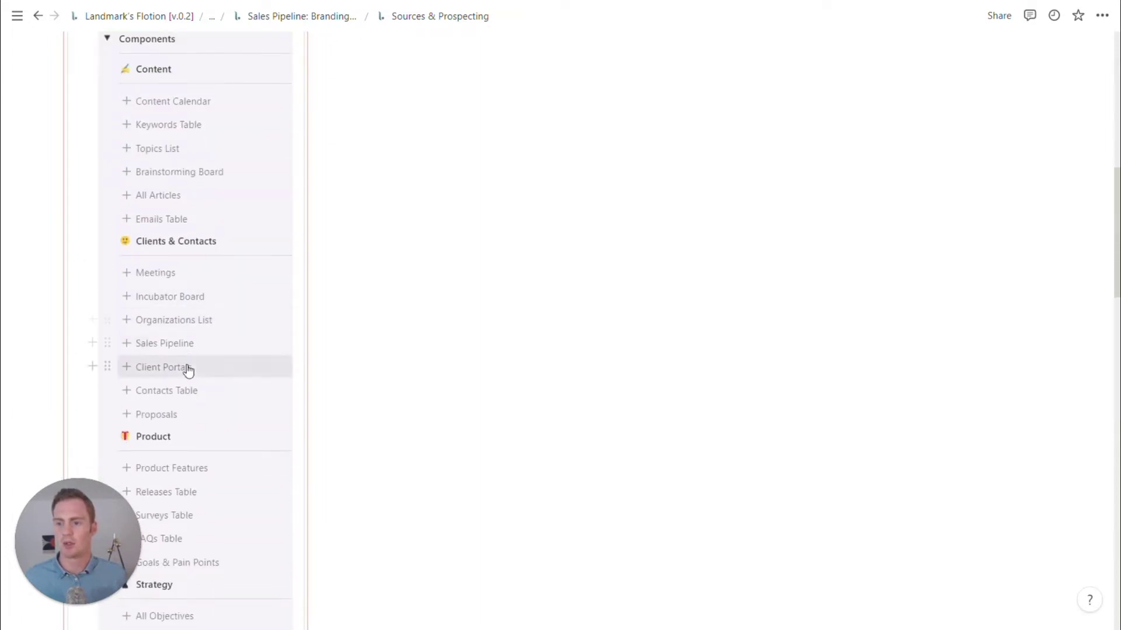
left_click(180, 391)
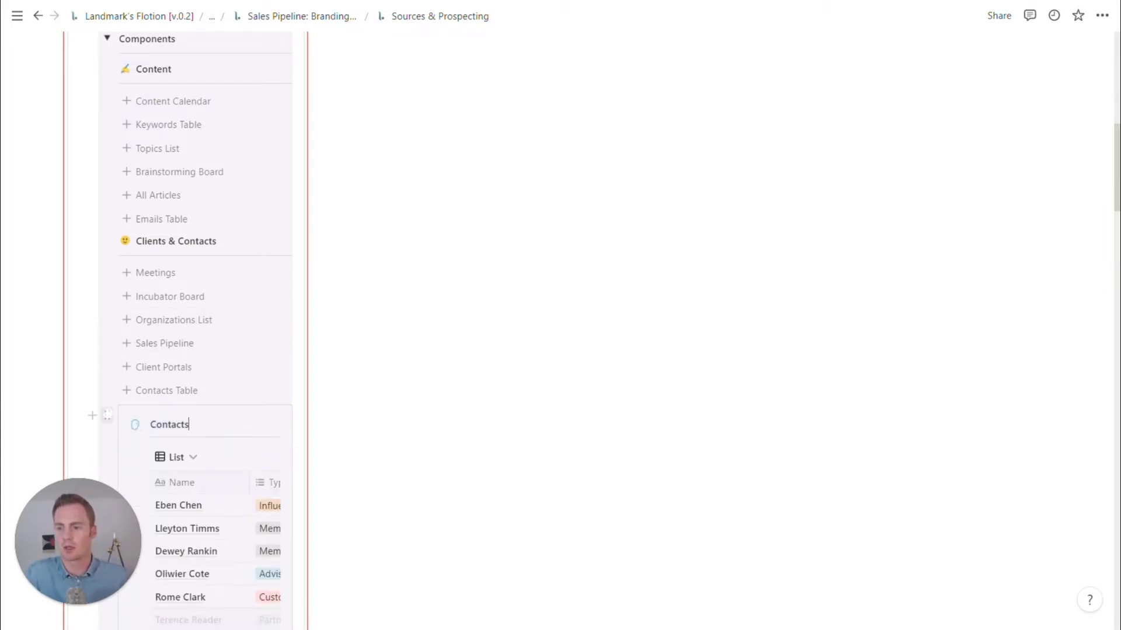
left_click_drag(107, 415, 458, 169)
- Dismiss the Contacts block options and collapse the Components templates section
left_click(331, 150)
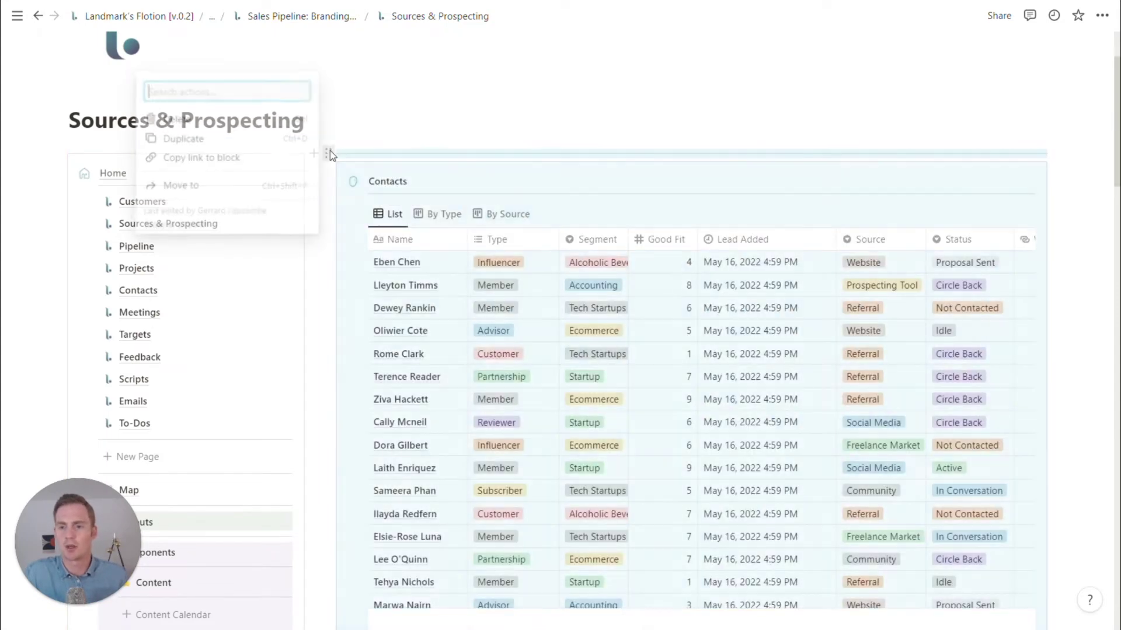
left_click(251, 138)
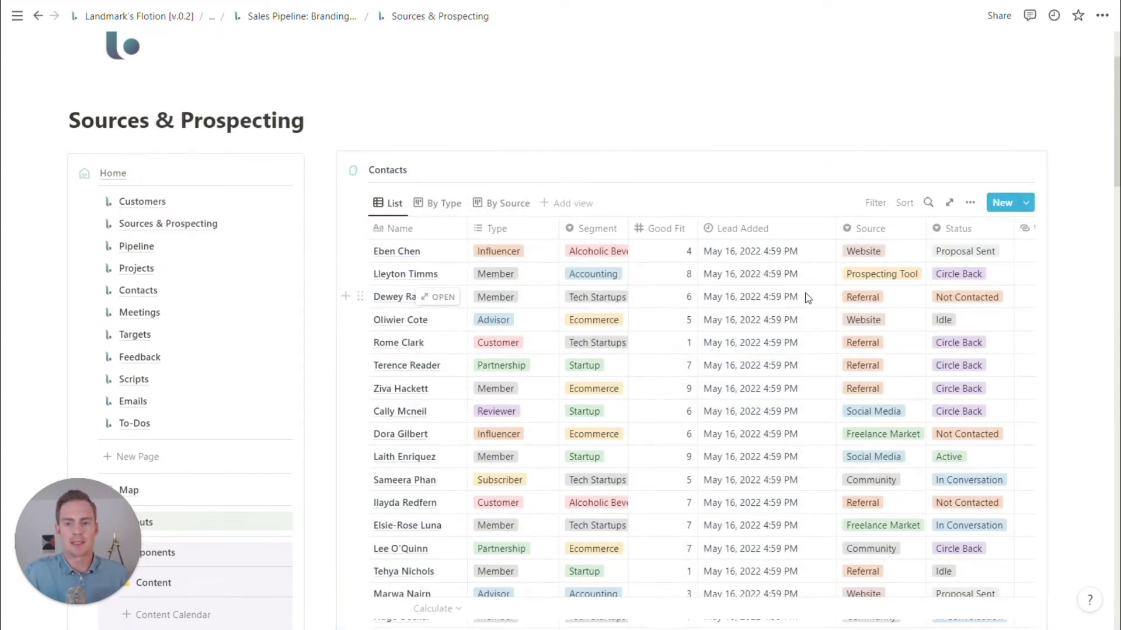
scroll(812, 281, "down", 4)
scroll(814, 260, "up", 3)
scroll(829, 263, "up", 1)
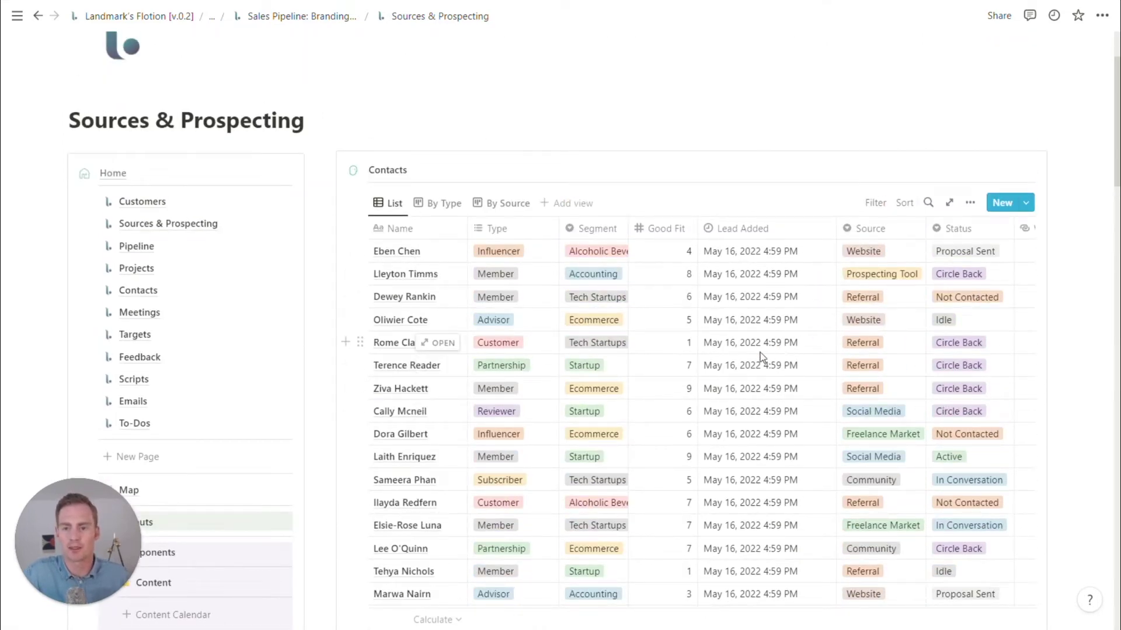
scroll(762, 356, "down", 1)
scroll(808, 332, "down", 14)
scroll(808, 333, "up", 15)
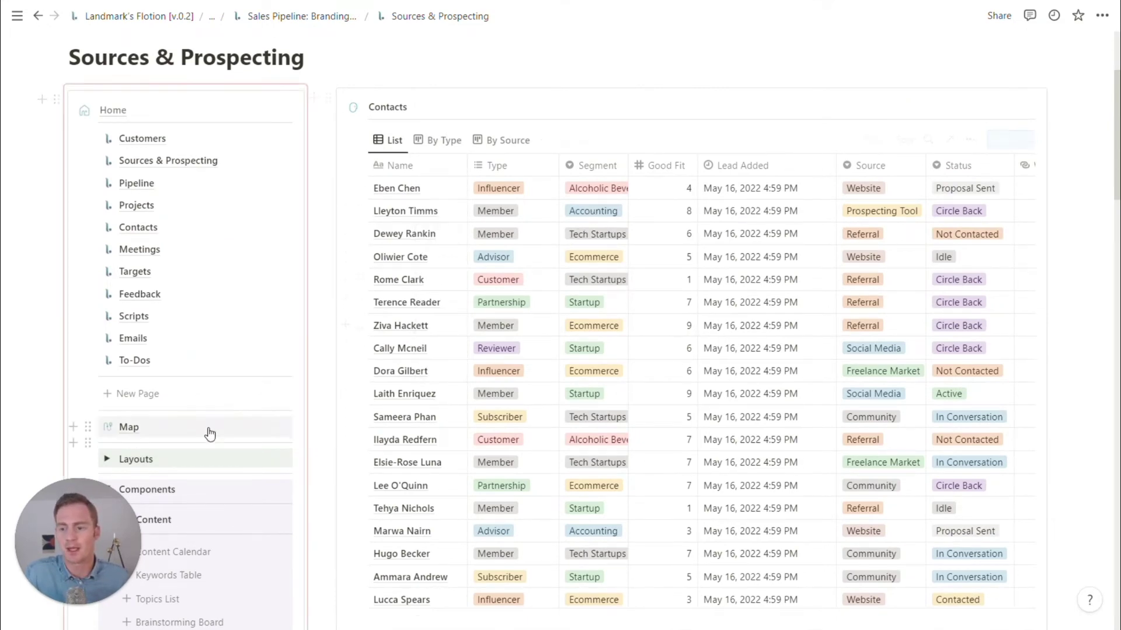
scroll(208, 431, "down", 3)
left_click(107, 364)
scroll(613, 324, "up", 5)
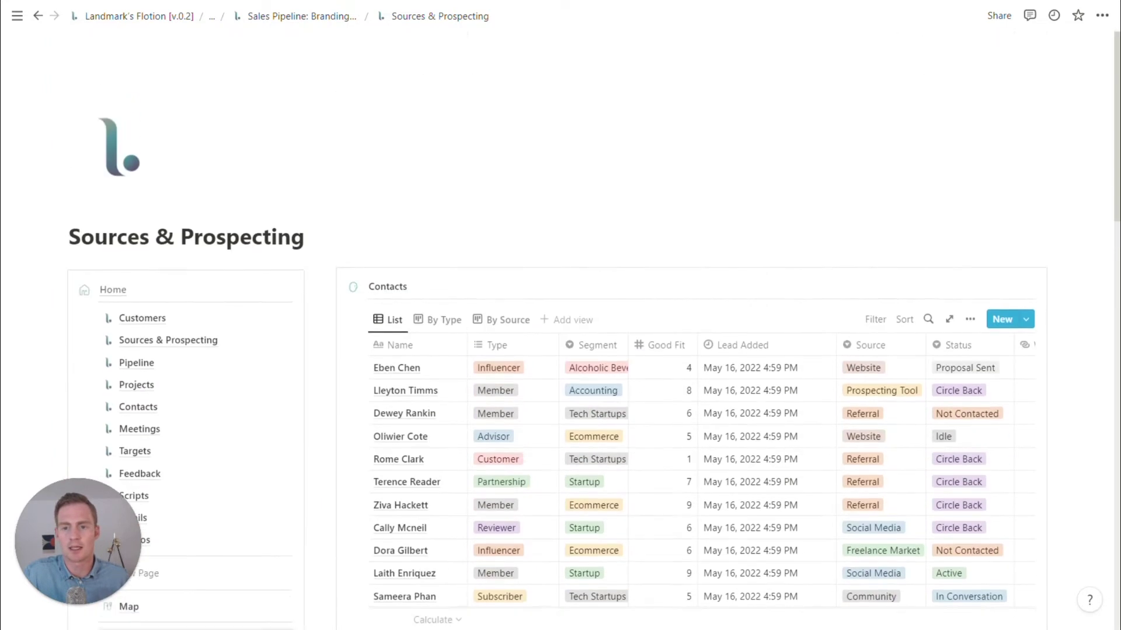
- Add a Contacts view sourced from Organizations [Sales Pipeline] that reuses the All Orgs view
left_click(585, 330)
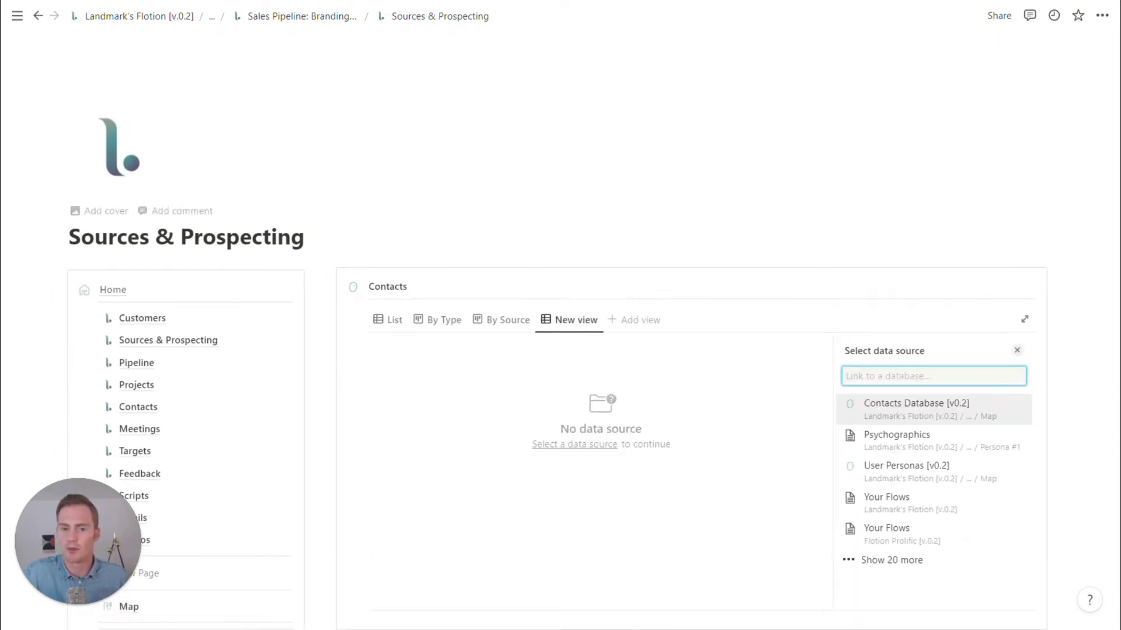
type("organiz")
key("BackSpace")
type("izations sales")
left_click(920, 403)
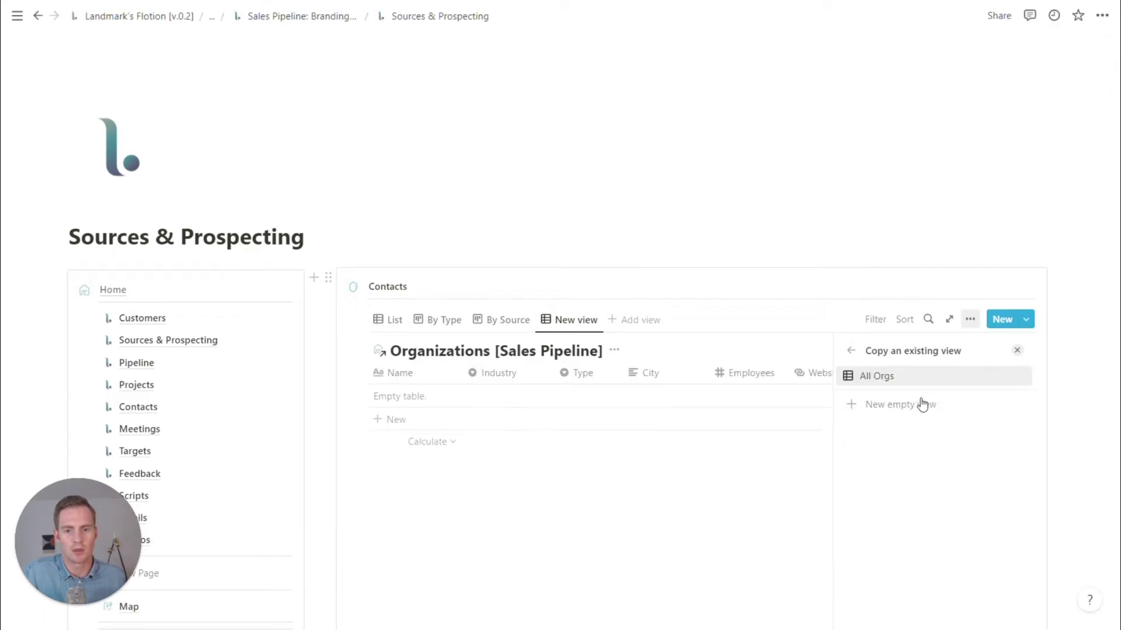
left_click(879, 376)
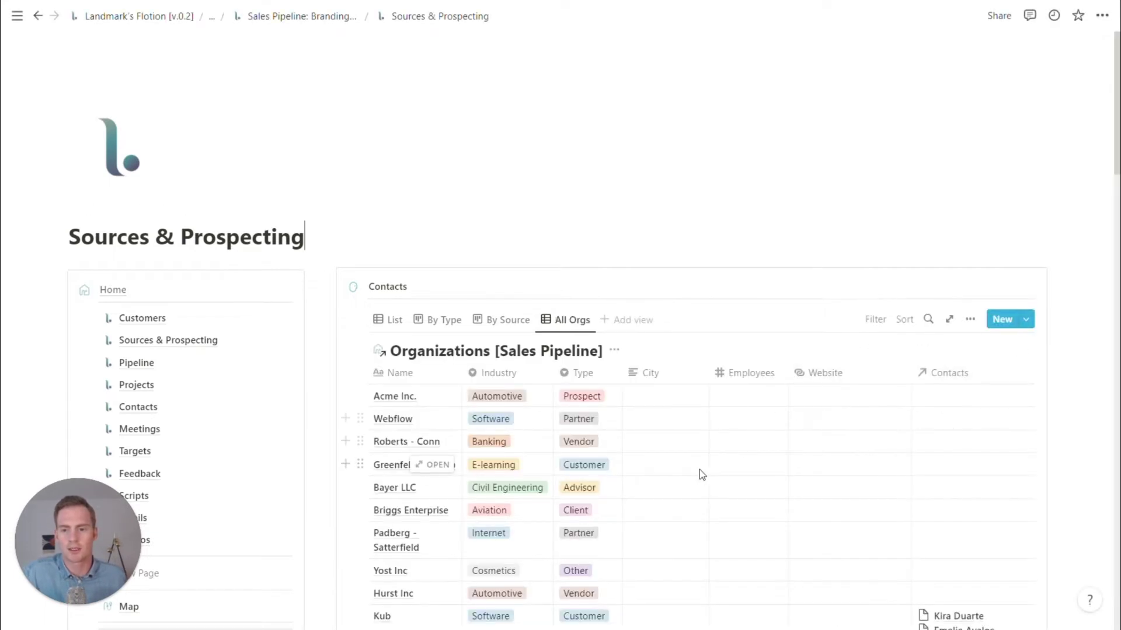
- Inspect Acme Inc.'s Industry options without changing them and scan across the table
scroll(637, 417, "down", 3)
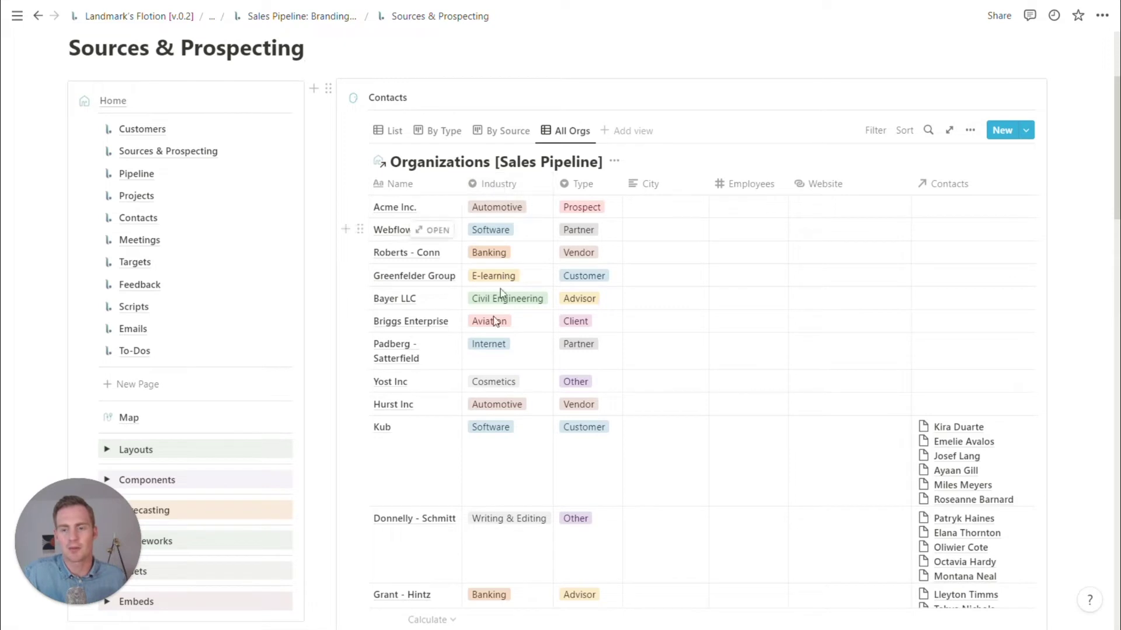
left_click(535, 207)
key("Escape")
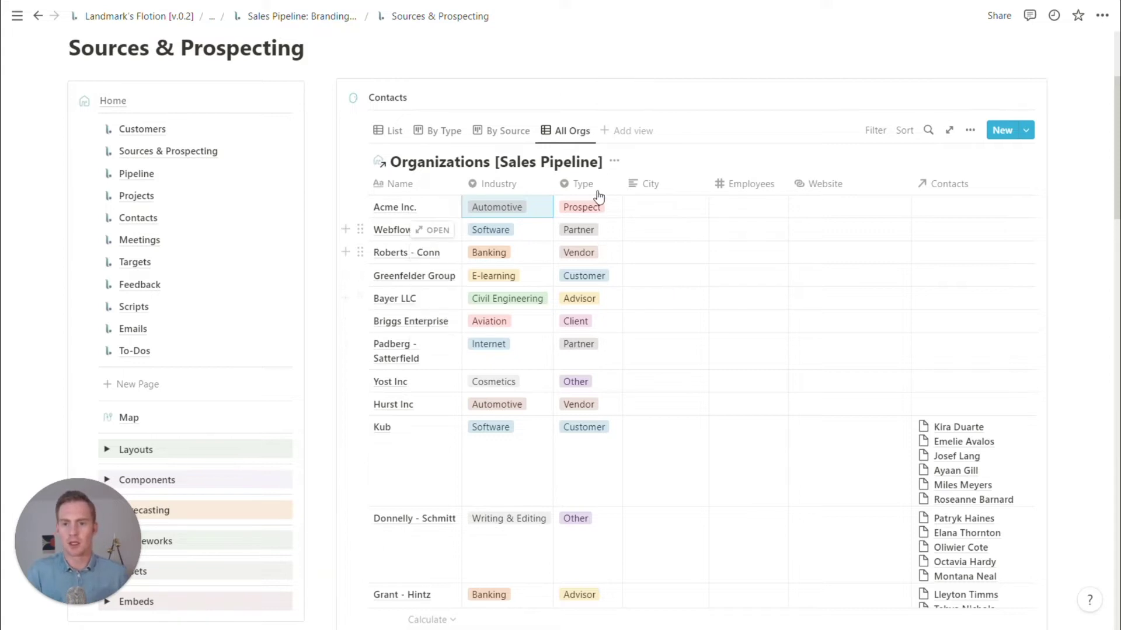
scroll(683, 262, "right", 2)
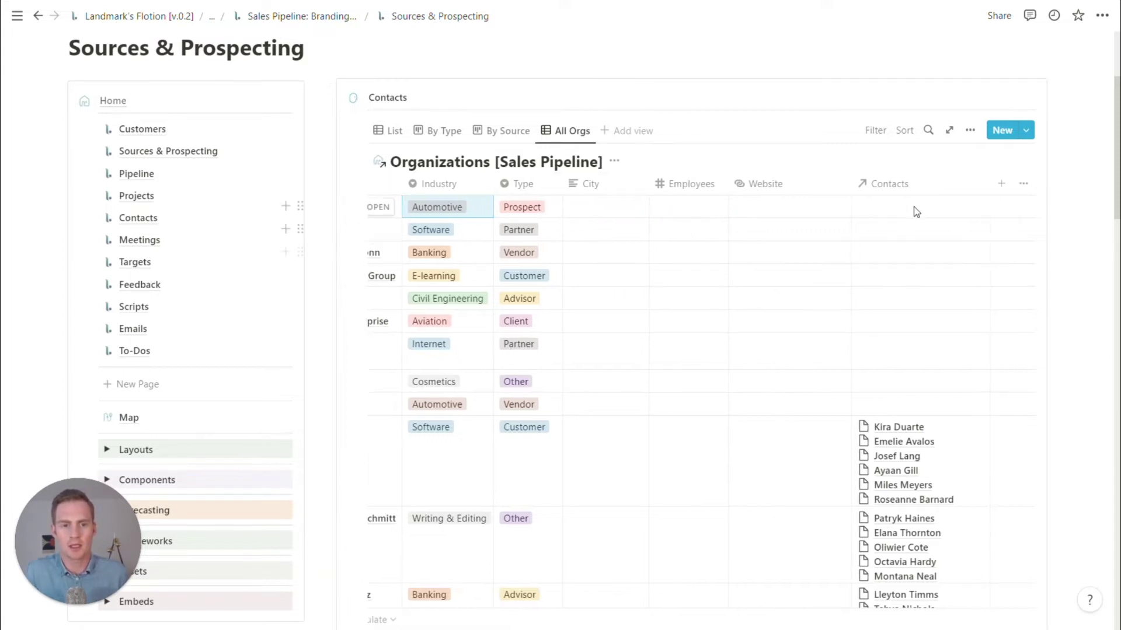
scroll(915, 241, "left", 2)
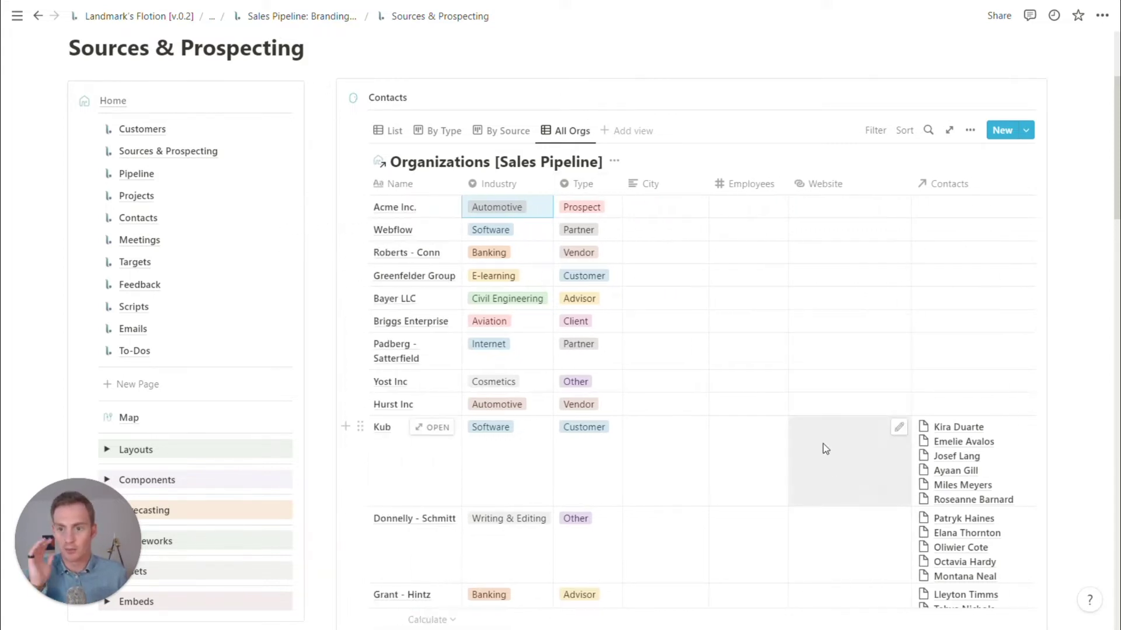
- In the contacts List view, filter Status to show only Not Contacted
left_click(393, 130)
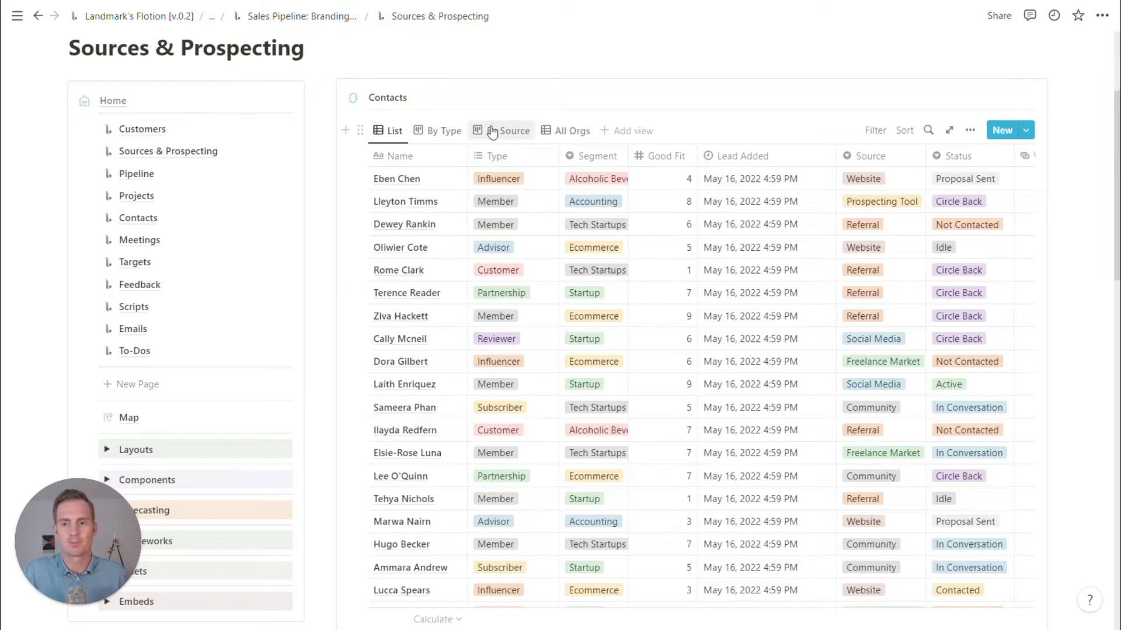
scroll(518, 278, "up", 3)
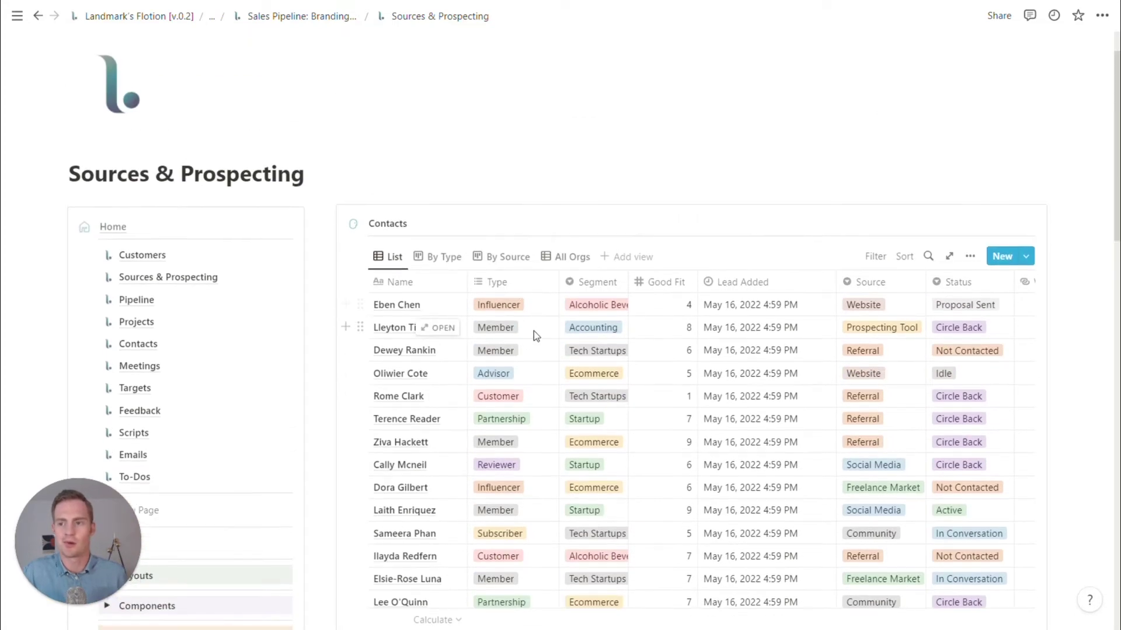
scroll(533, 331, "down", 2)
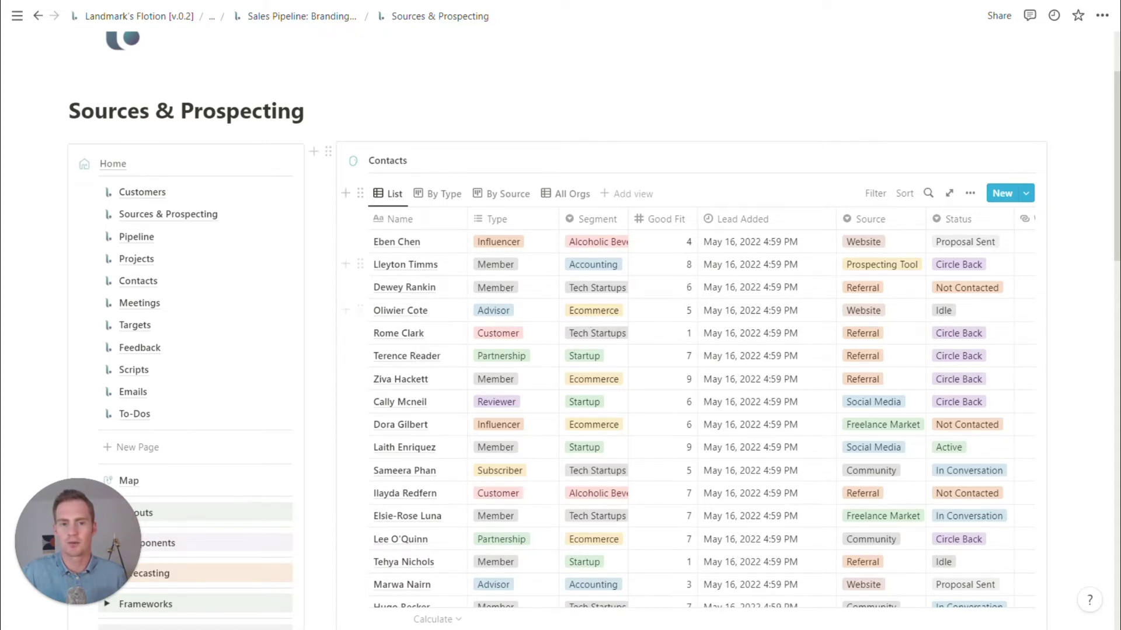
left_click(875, 193)
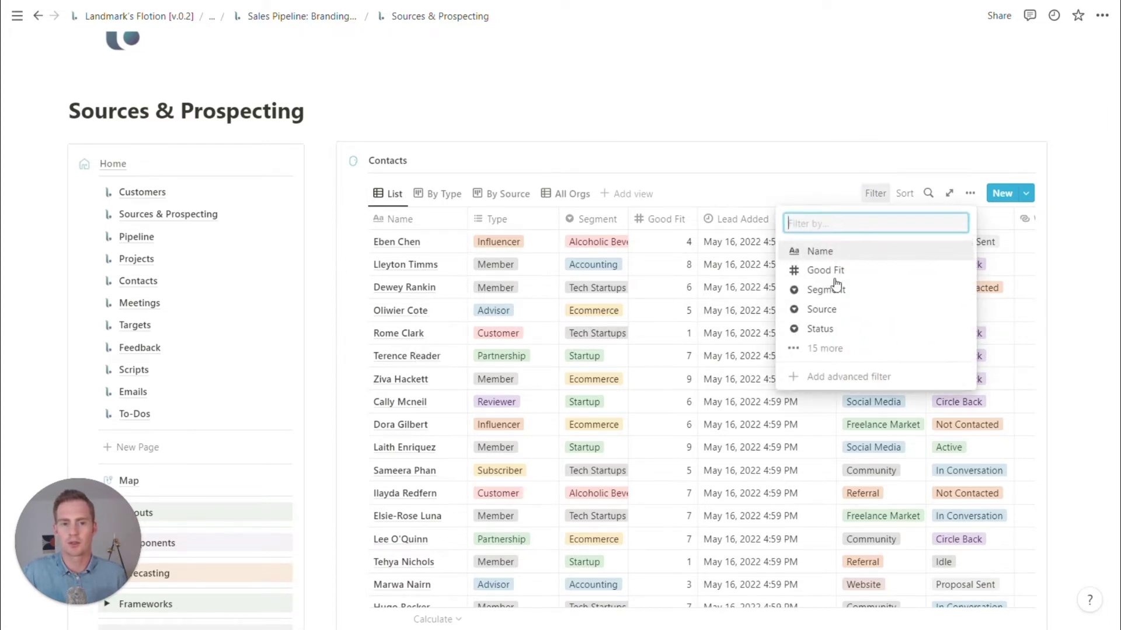
left_click(823, 328)
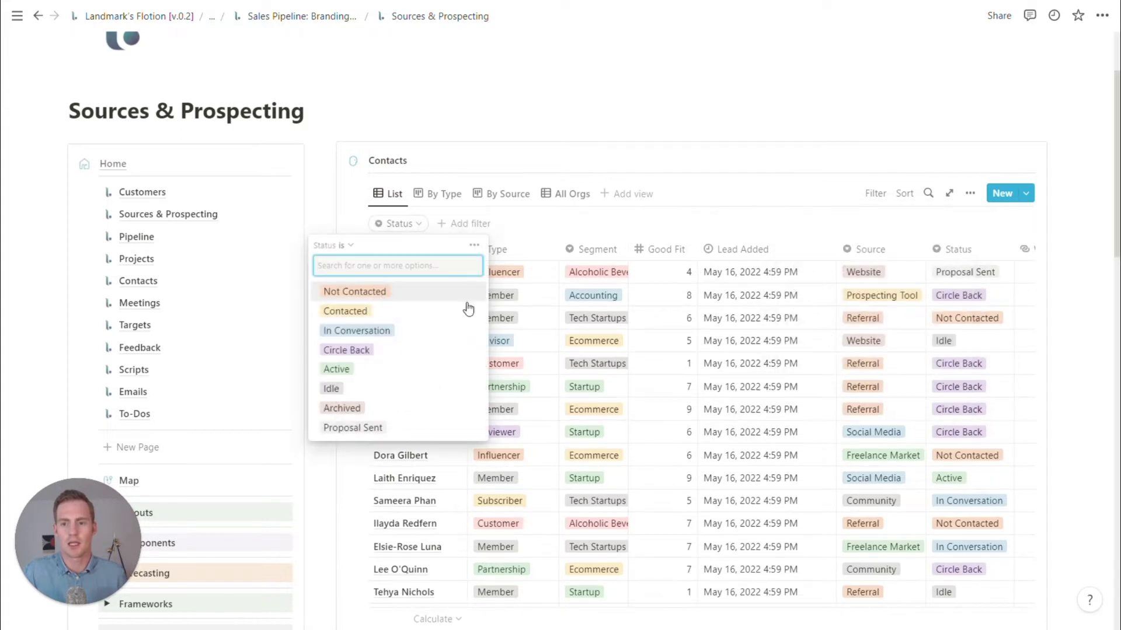
left_click(413, 291)
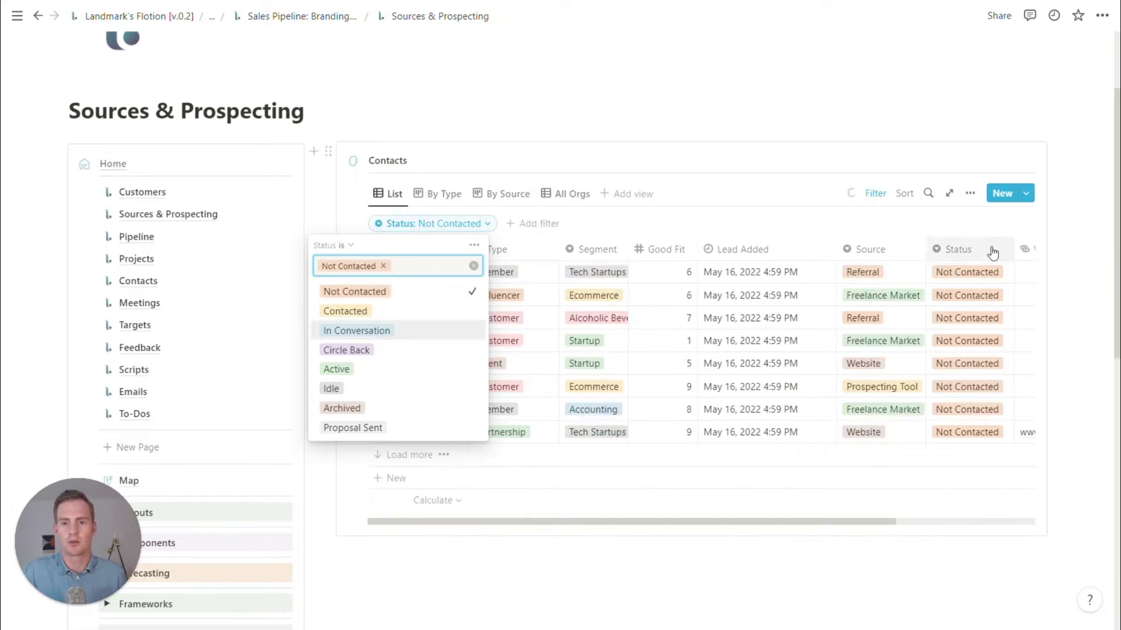
key("Escape")
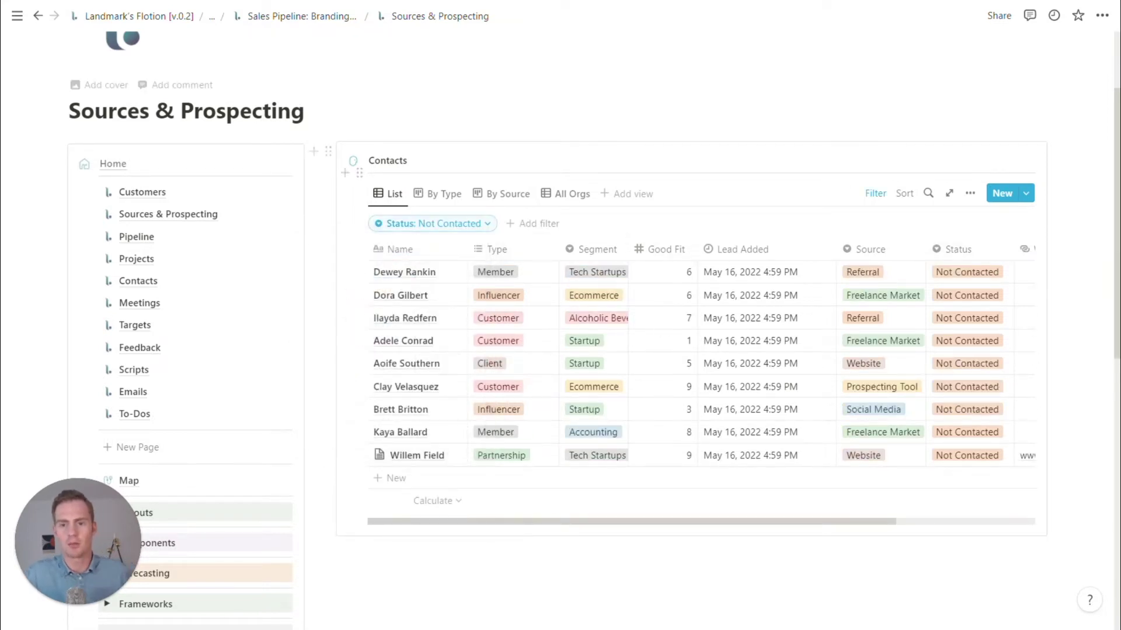
- Group the list by Type and collapse the empty Advisor group
left_click(970, 195)
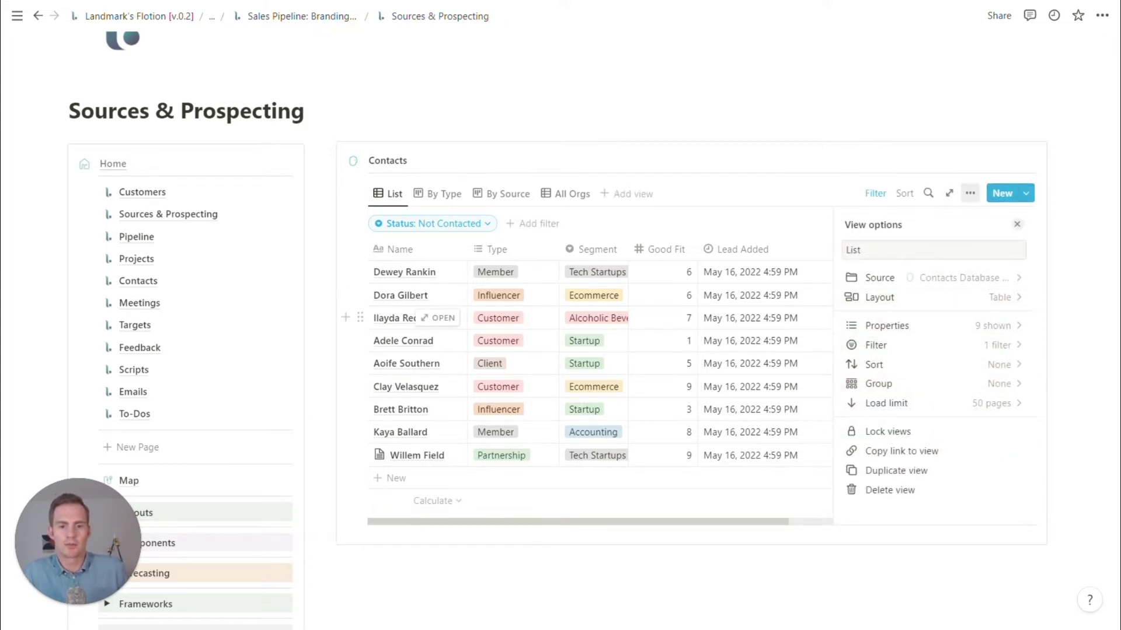
left_click(903, 385)
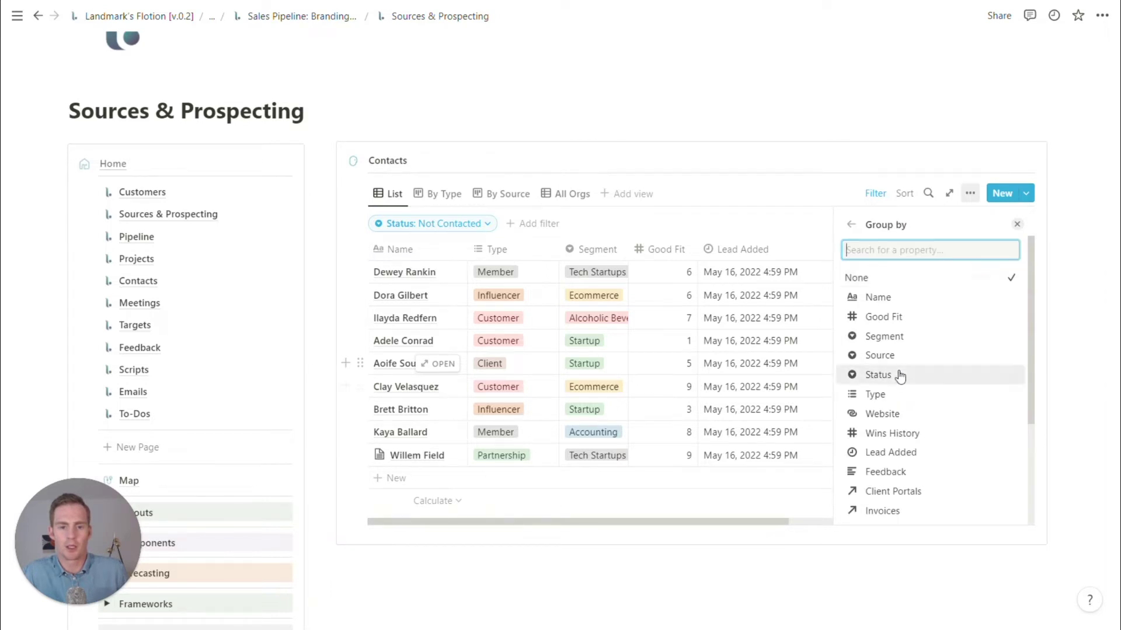
left_click(899, 395)
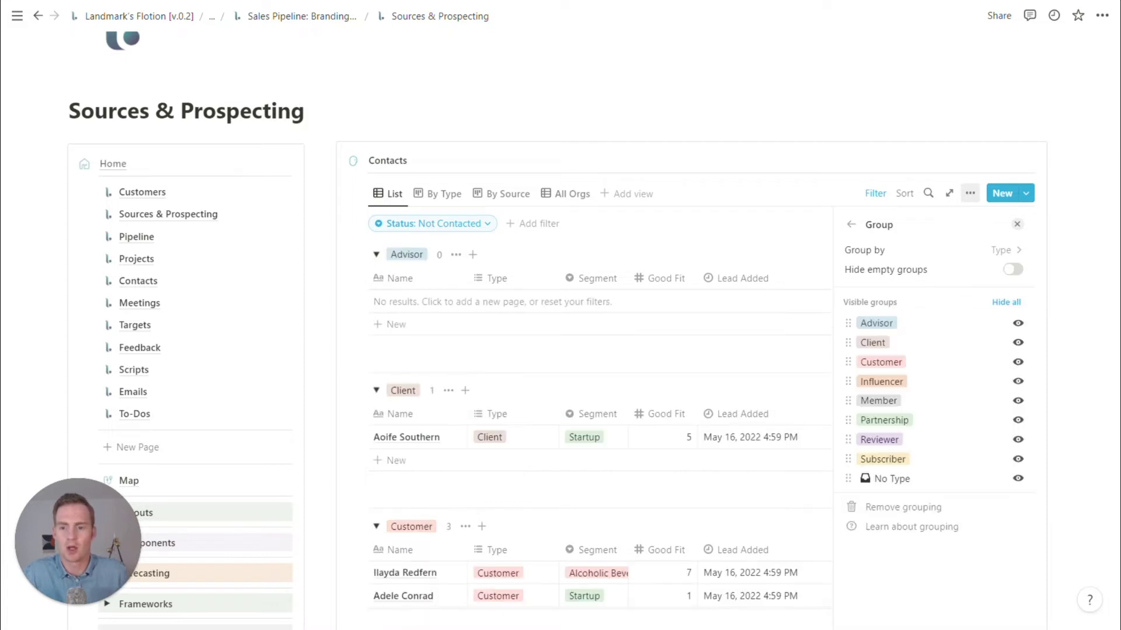
left_click(492, 488)
left_click(373, 255)
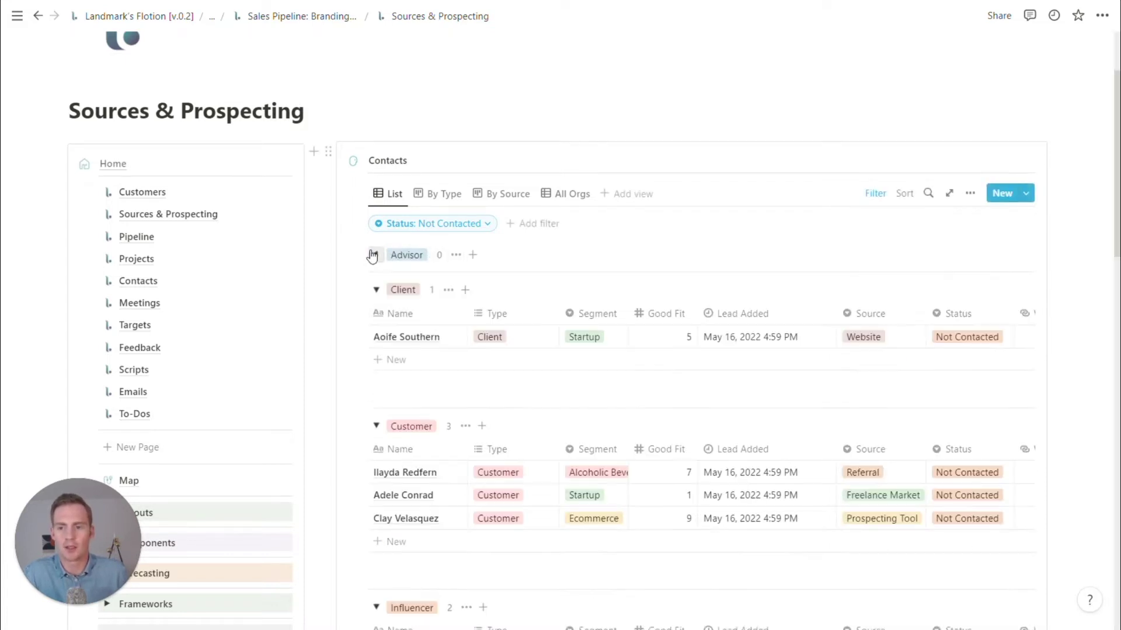
scroll(377, 429, "down", 1)
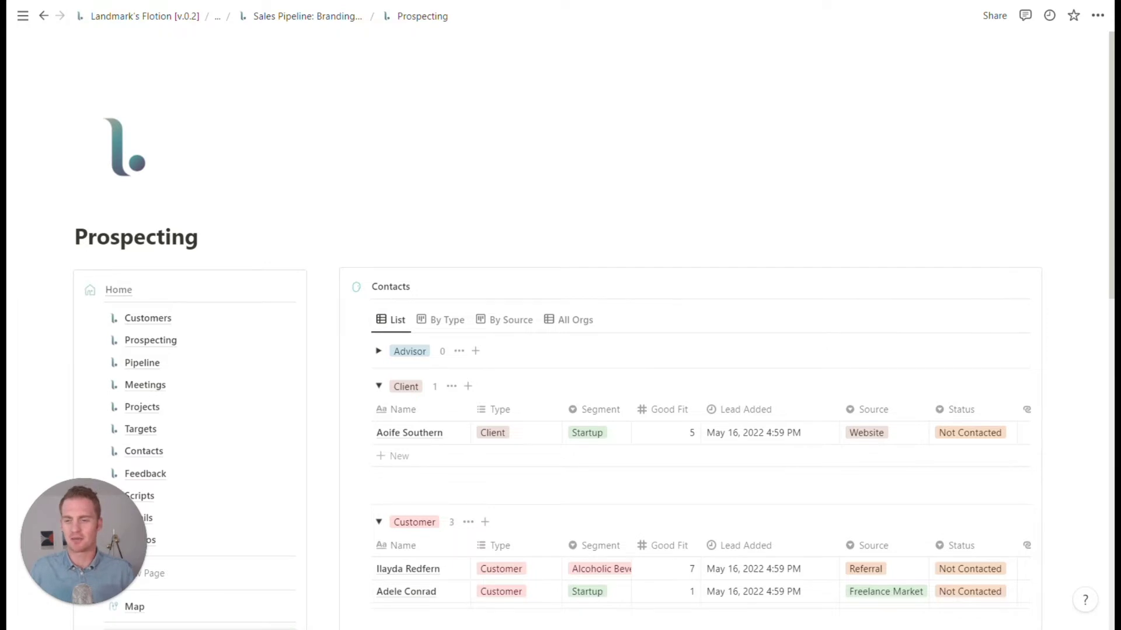
- Scroll down the Prospecting page, then switch to the Meetings page from the sidebar links
scroll(561, 338, "down", 1)
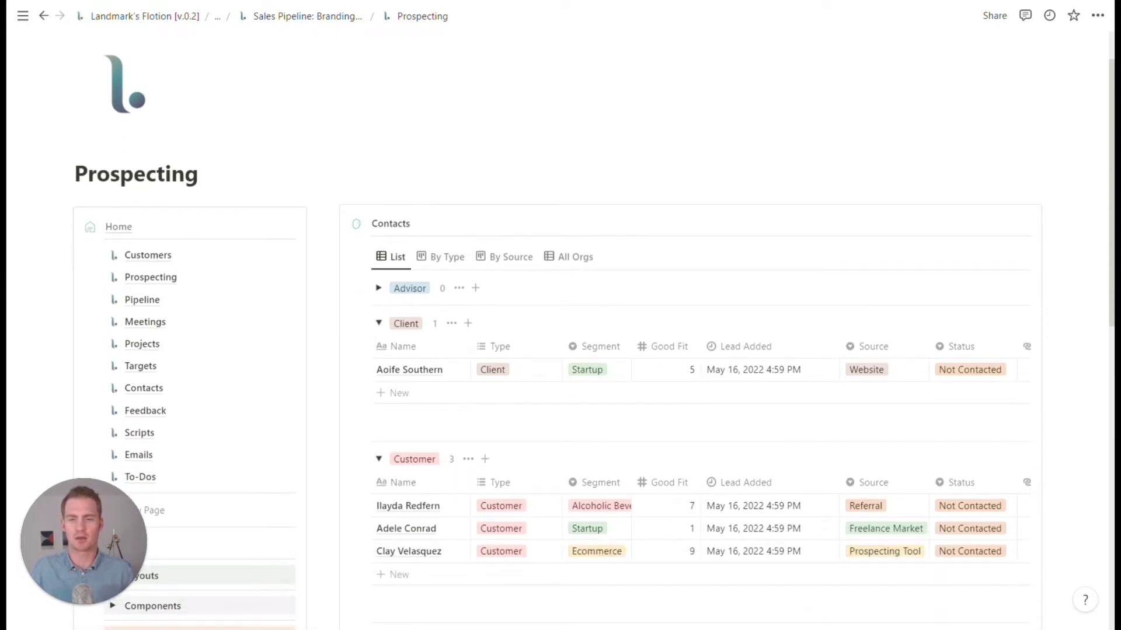
scroll(561, 339, "down", 1)
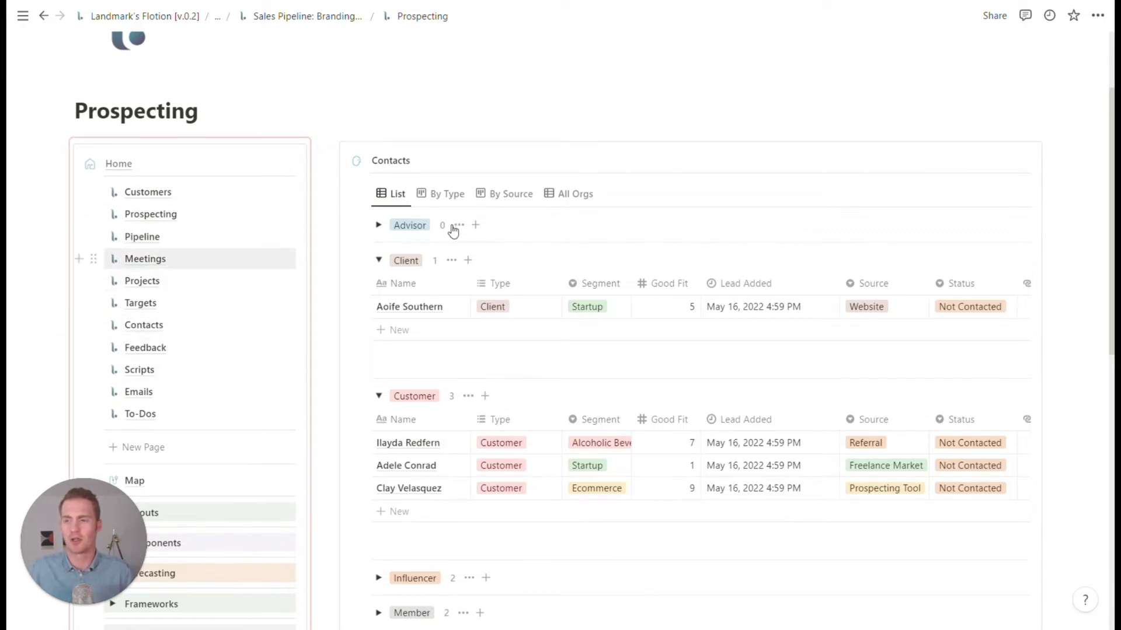
scroll(476, 259, "up", 1)
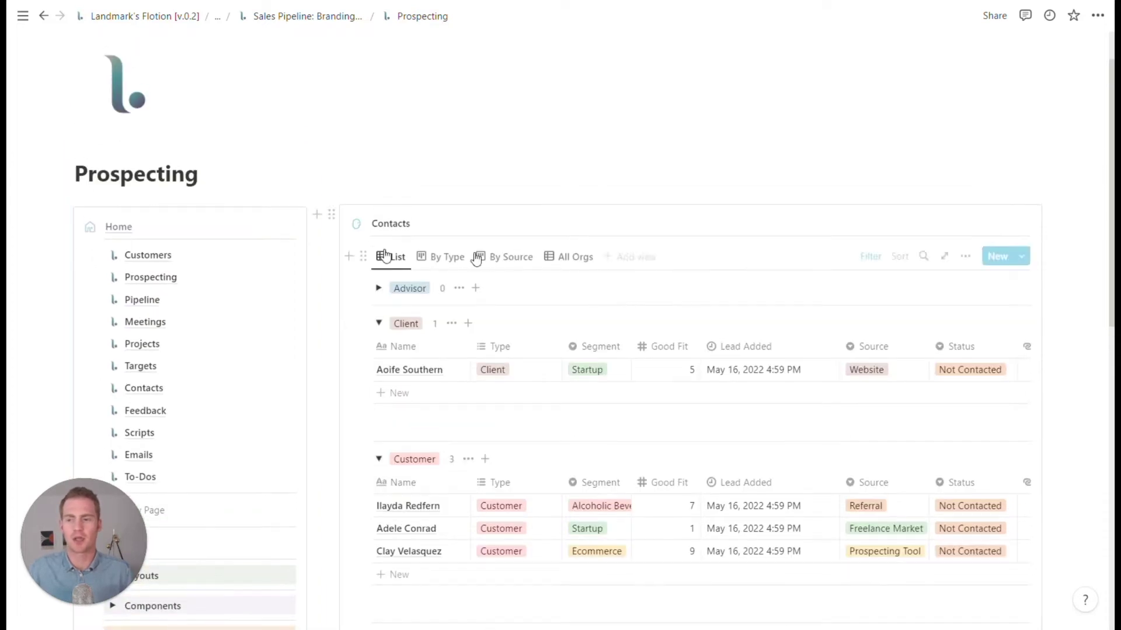
left_click(163, 323)
- Add a copy of the Meetings calendar component into the wide right column
scroll(190, 292, "down", 6)
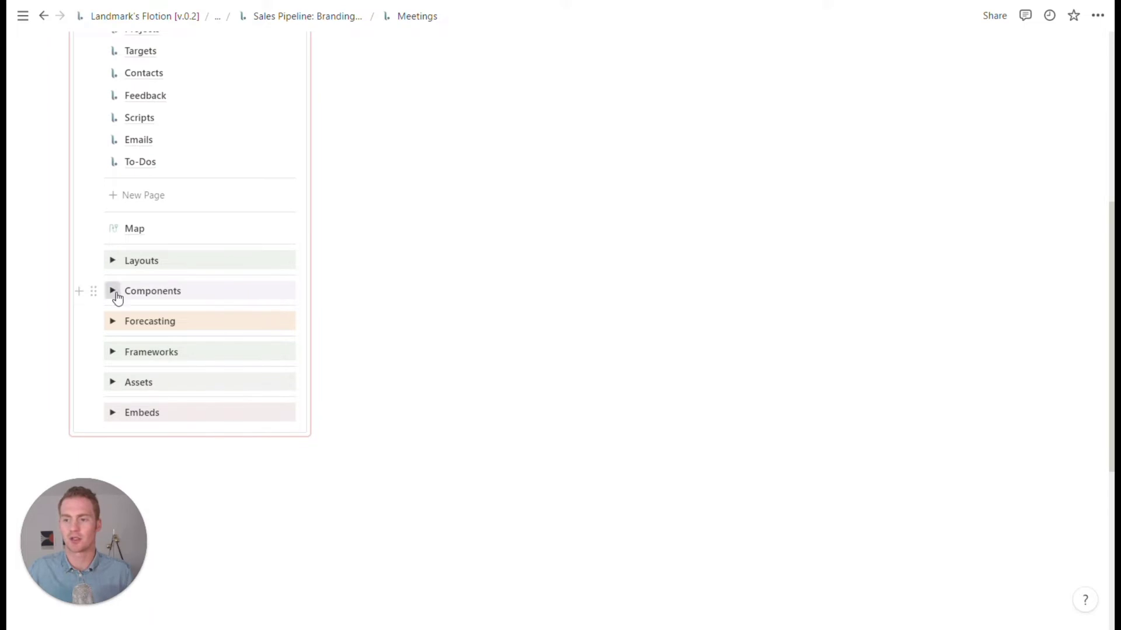
left_click(114, 292)
scroll(163, 290, "down", 4)
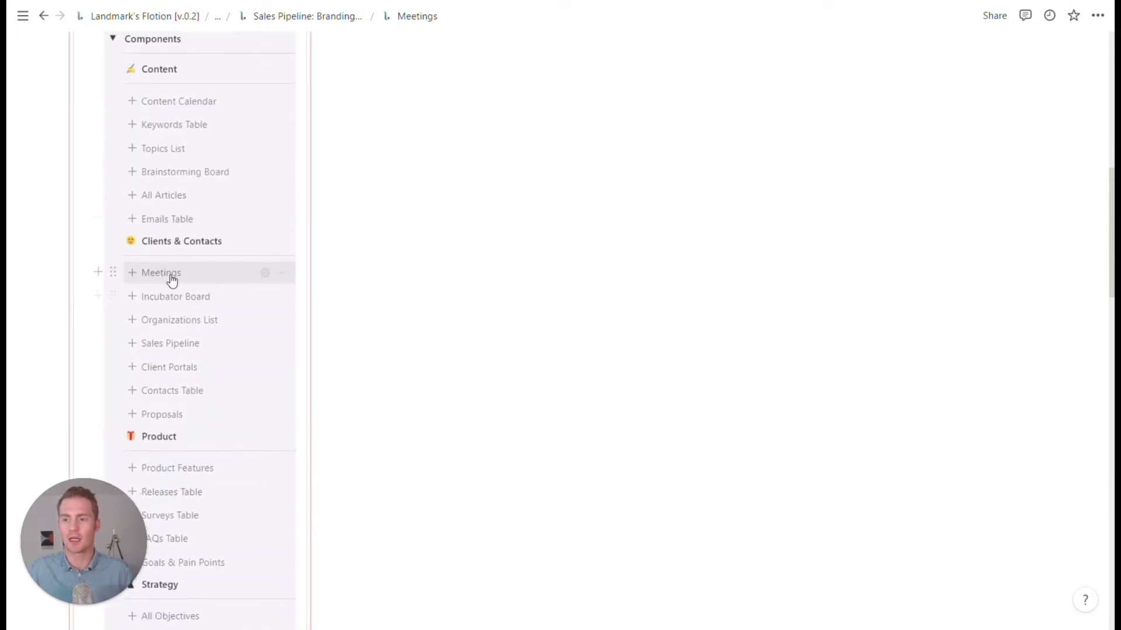
key("ctrl+d")
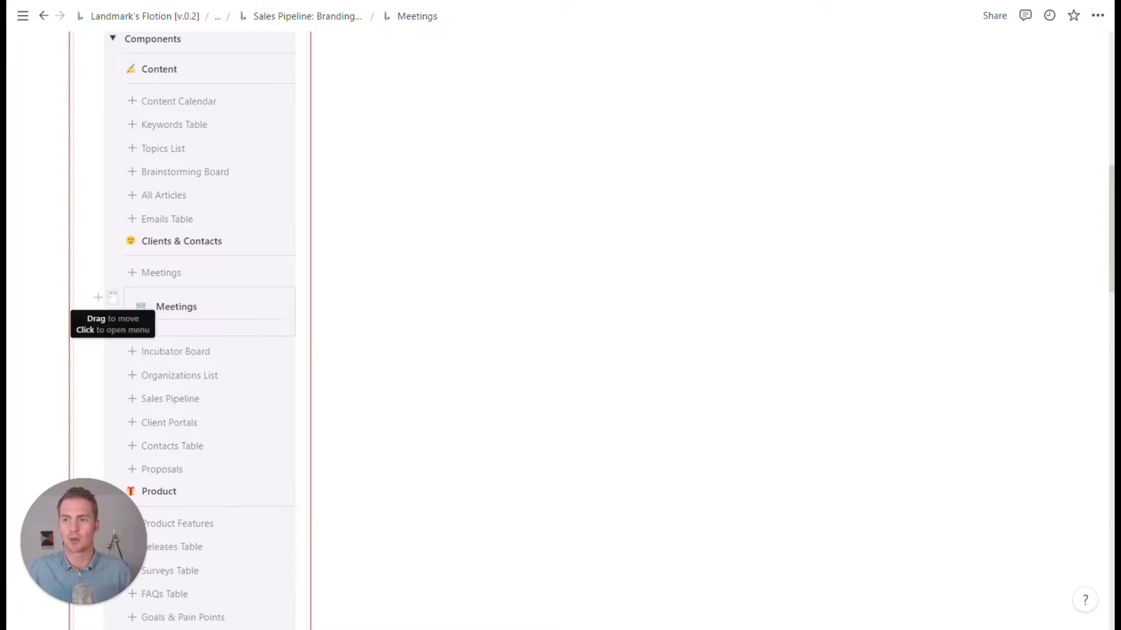
left_click_drag(113, 297, 443, 294)
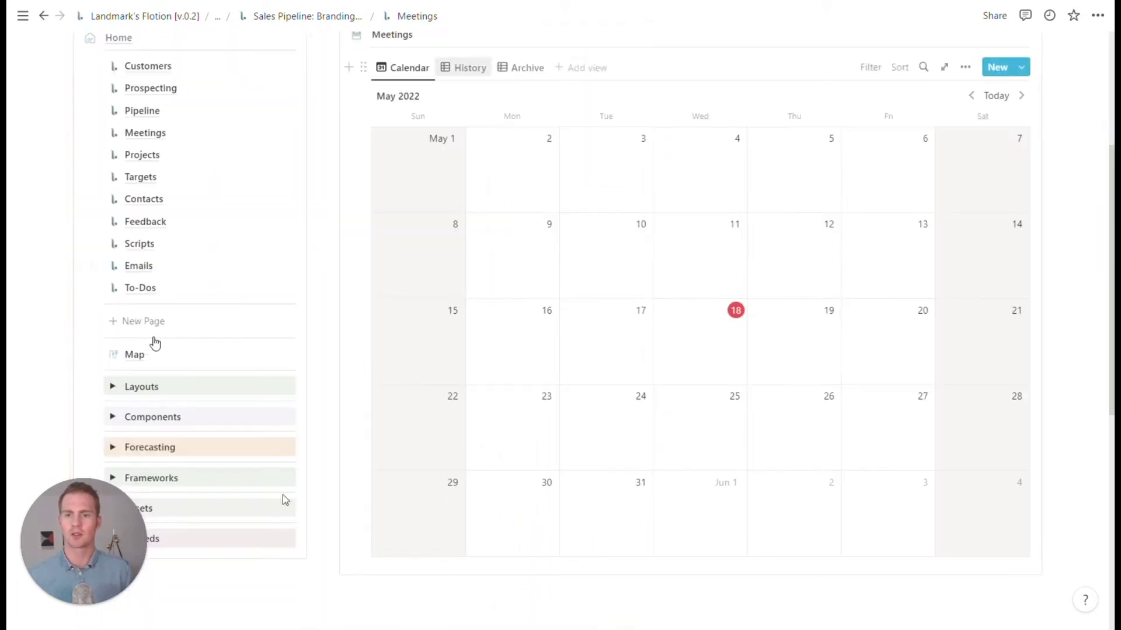
- Create a May 18 meeting 'First Introduction Call: Acme' with a contact, Client Introductory Call template and Client tag
left_click(667, 317)
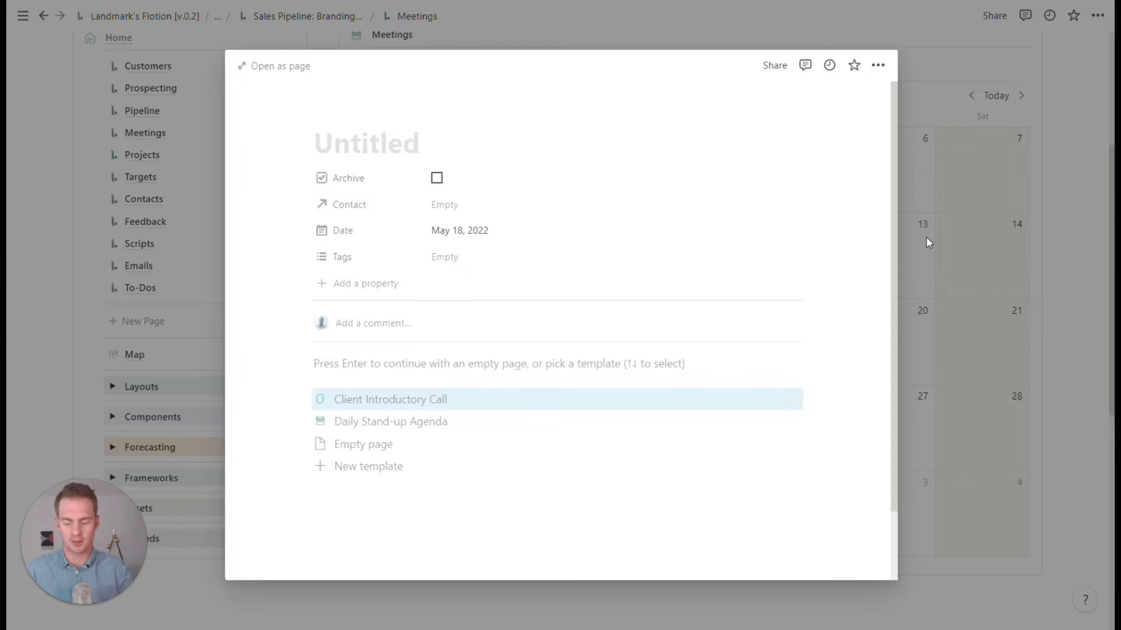
type("First Introduction Call:")
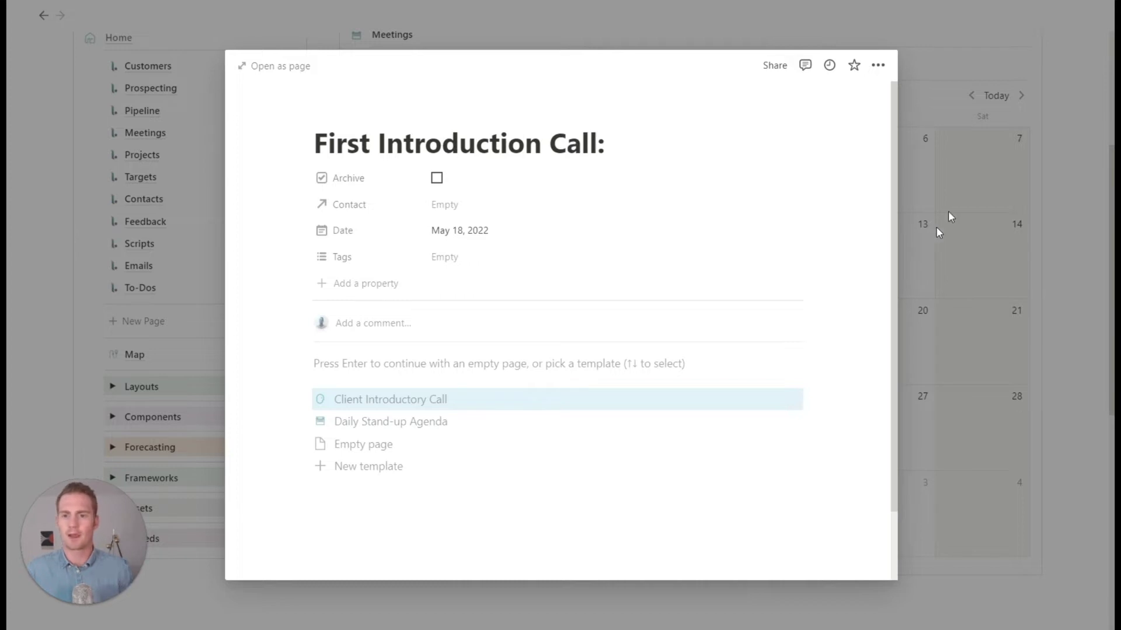
type(" Acme Inc.")
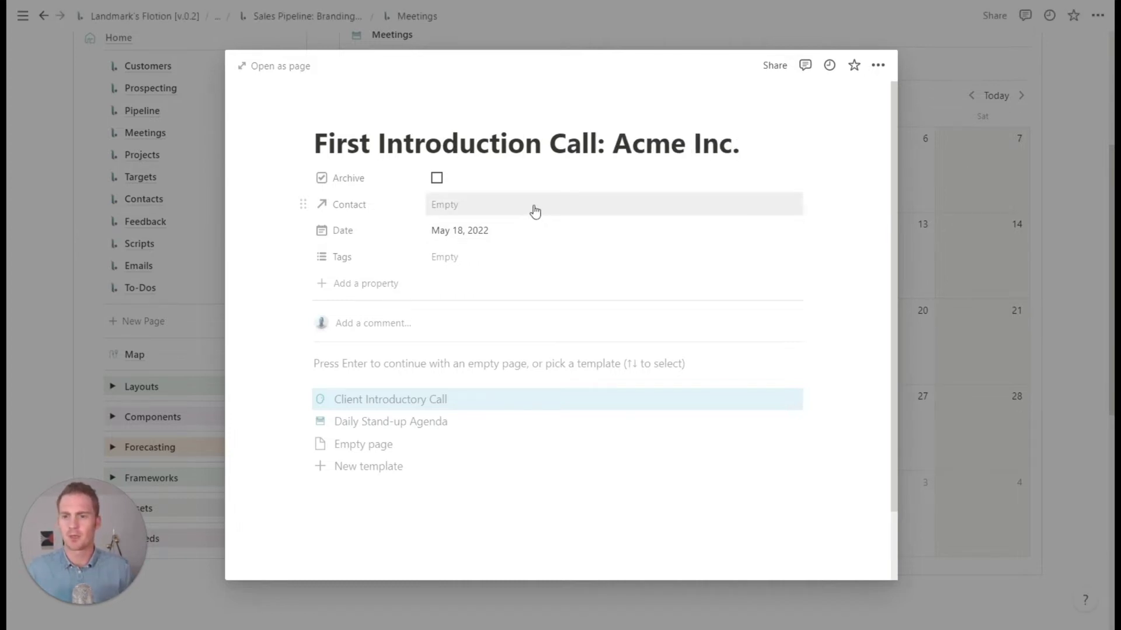
left_click(533, 207)
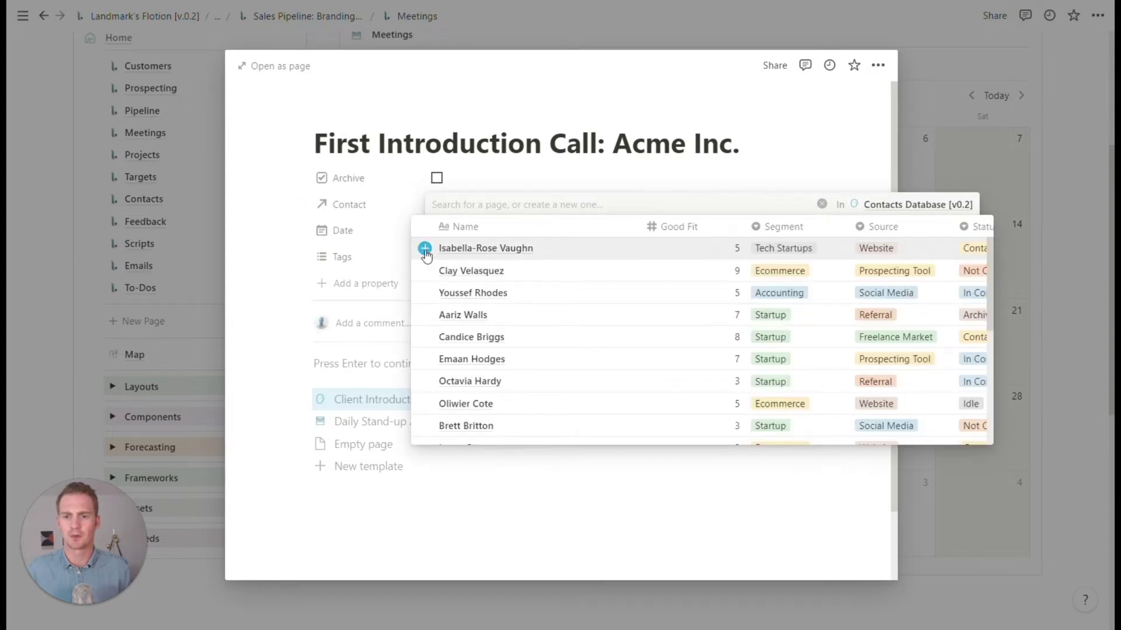
left_click(513, 176)
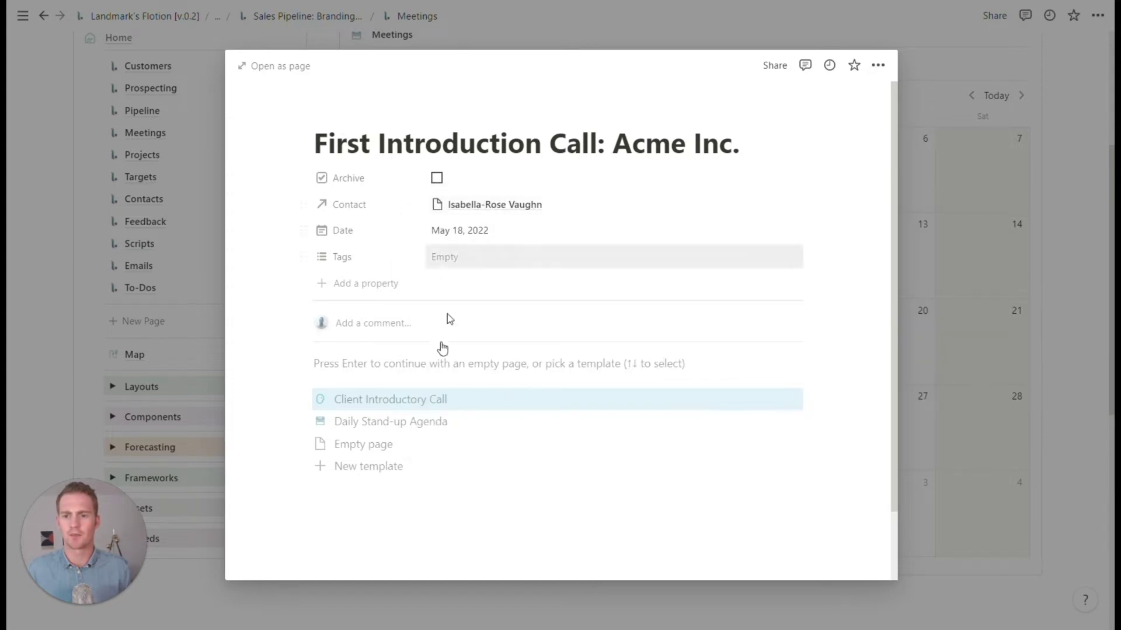
left_click(393, 400)
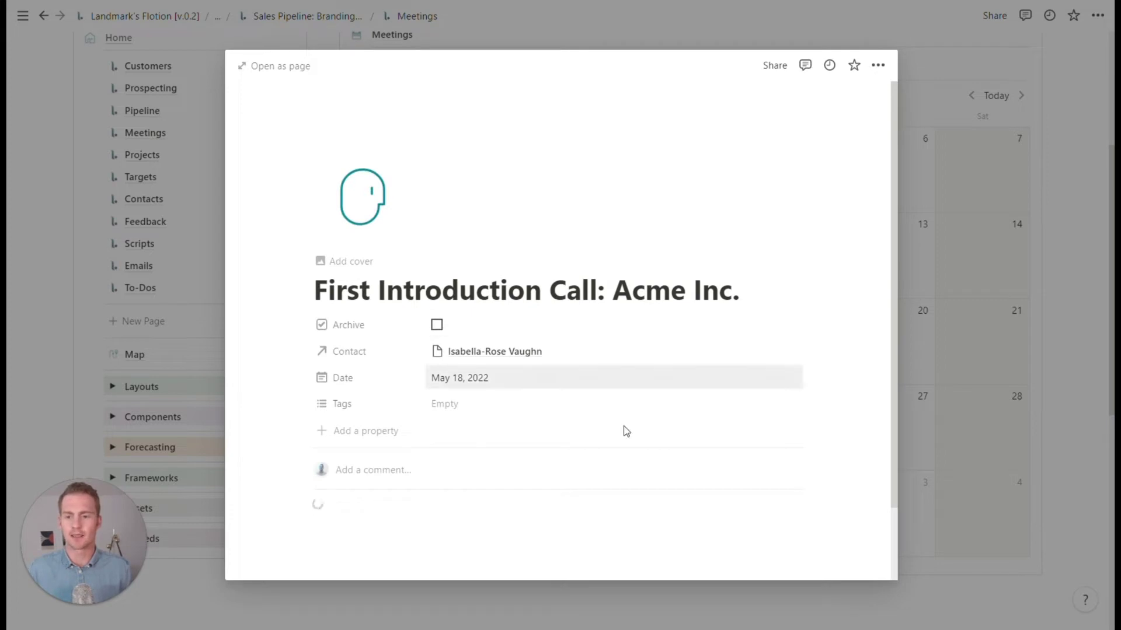
left_click(444, 403)
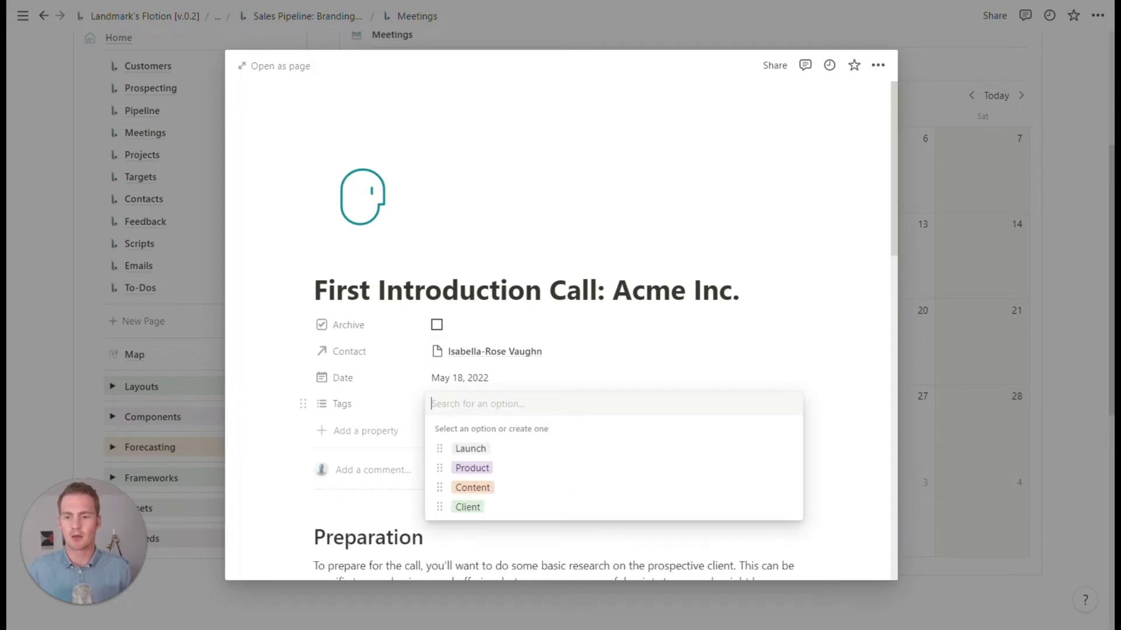
left_click(502, 508)
key("Escape")
left_click(1100, 343)
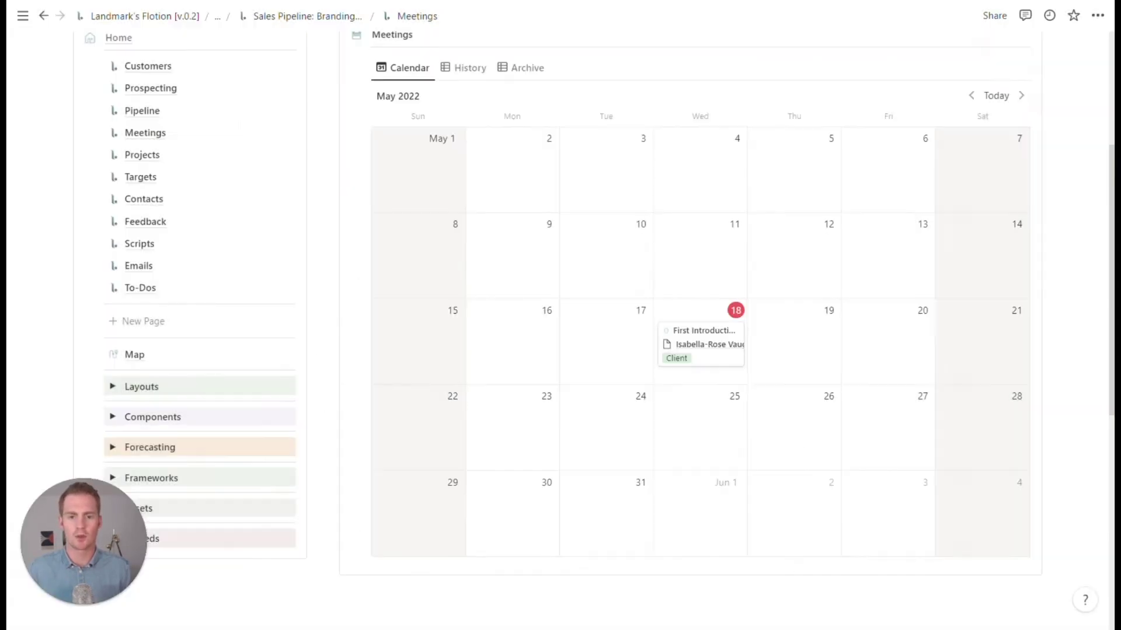
- Append a Today 2:00 PM date mention to the Acme meeting title
left_click(711, 339)
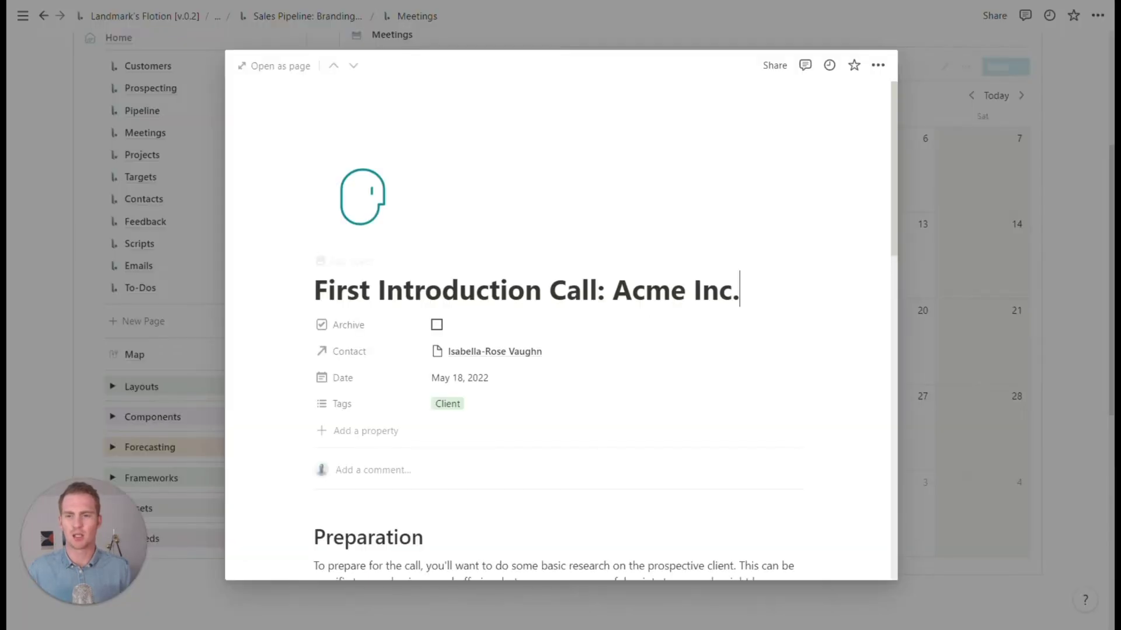
left_click(745, 290)
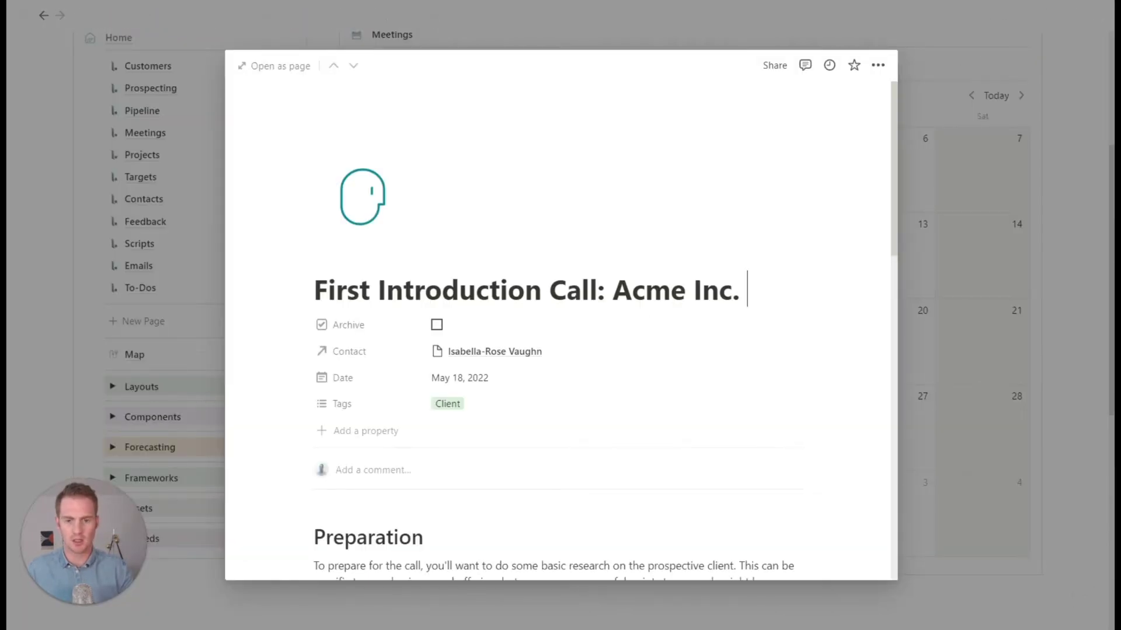
type("@")
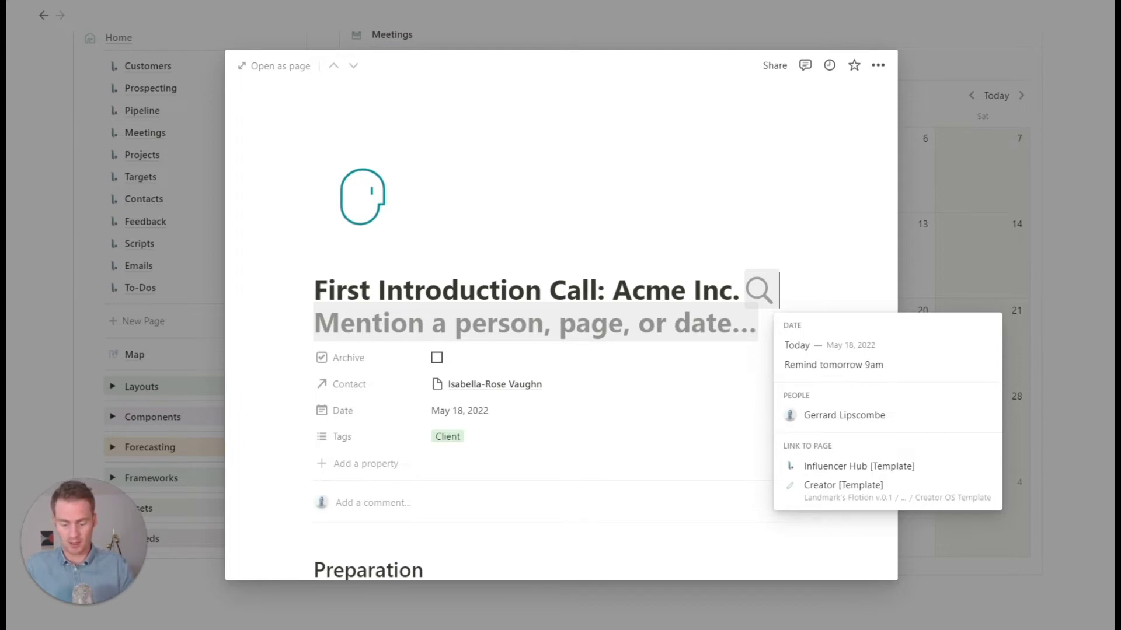
type("2:00pm")
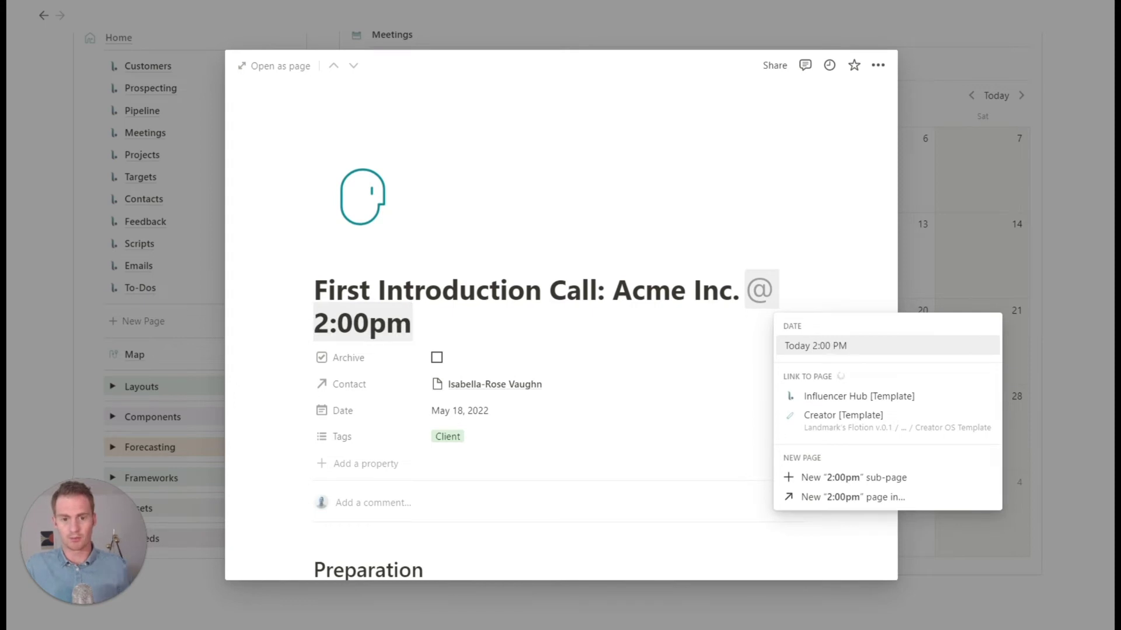
left_click(823, 347)
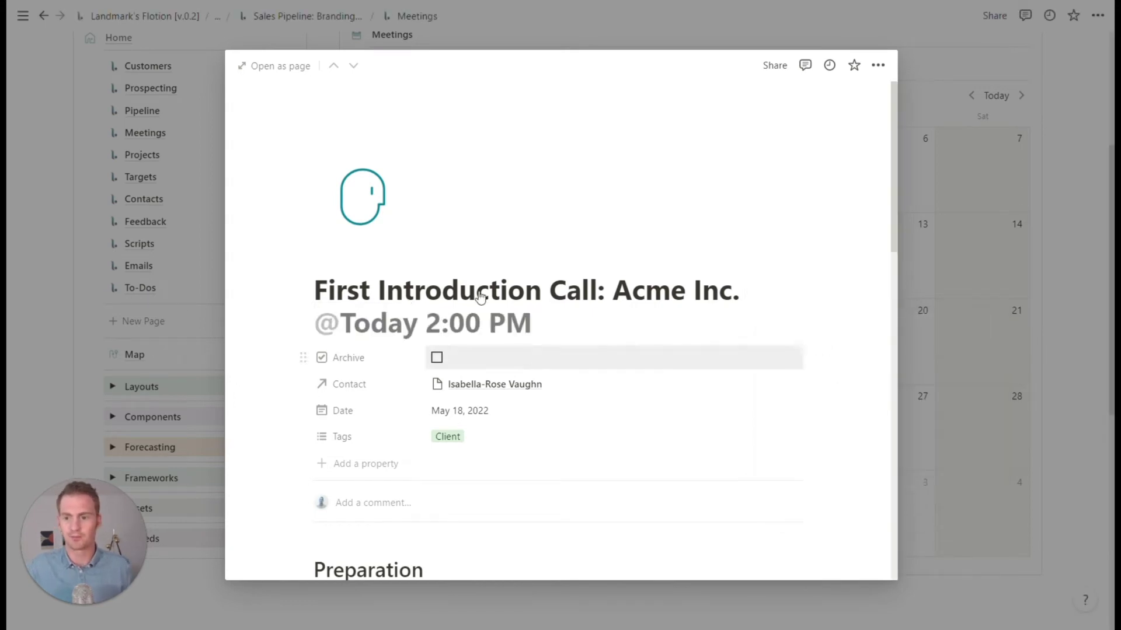
left_click(1081, 303)
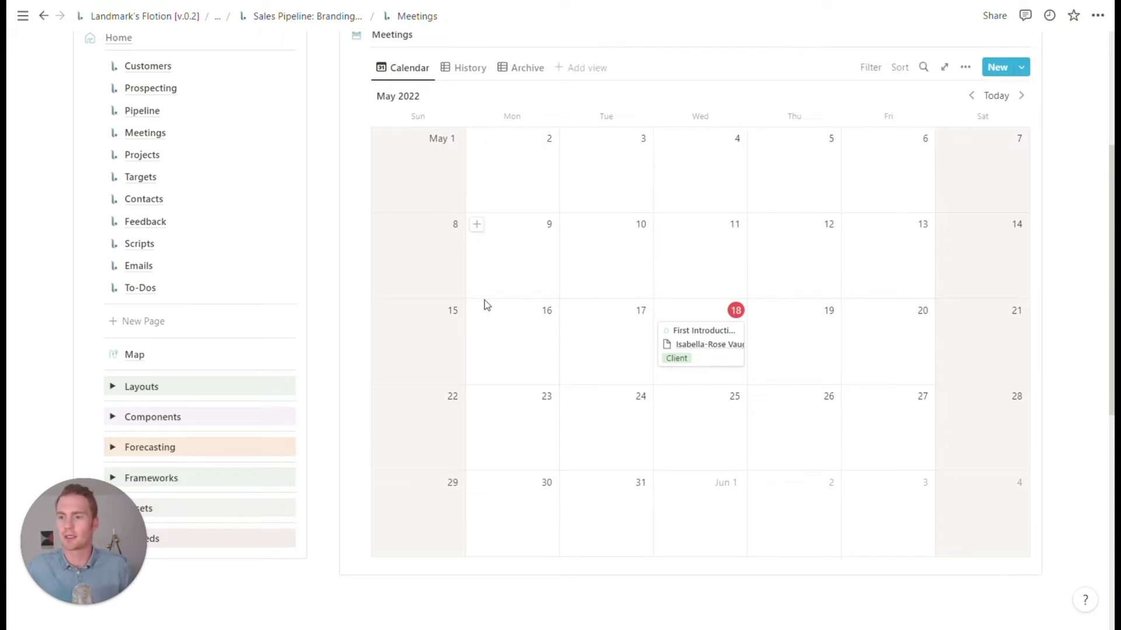
- Go to the Projects page
scroll(175, 146, "up", 3)
left_click(141, 282)
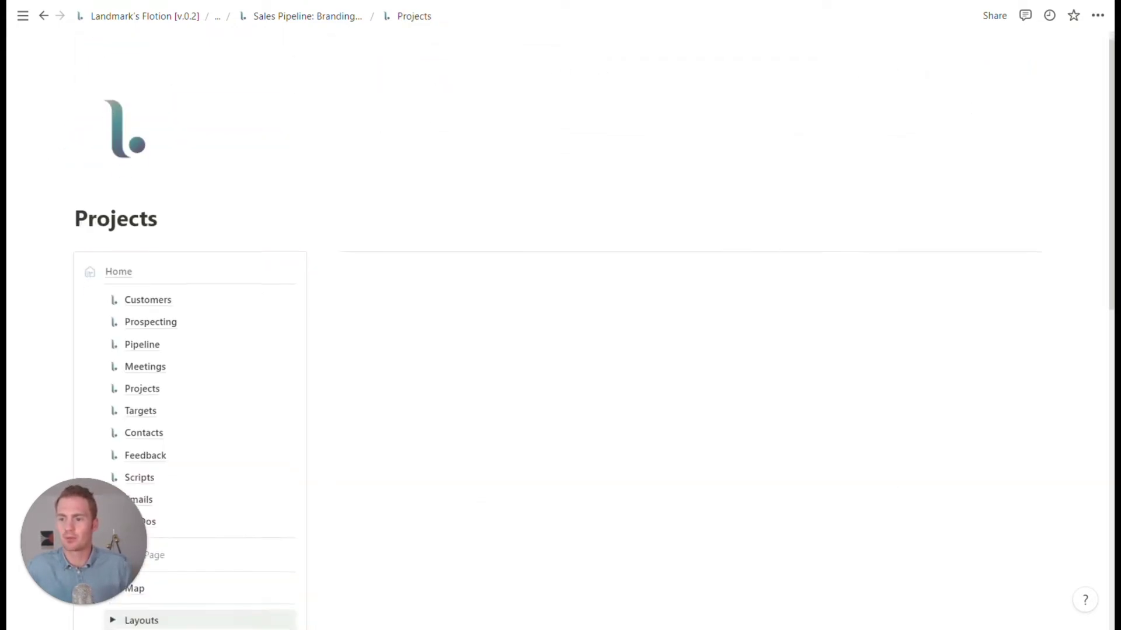
scroll(181, 282, "down", 3)
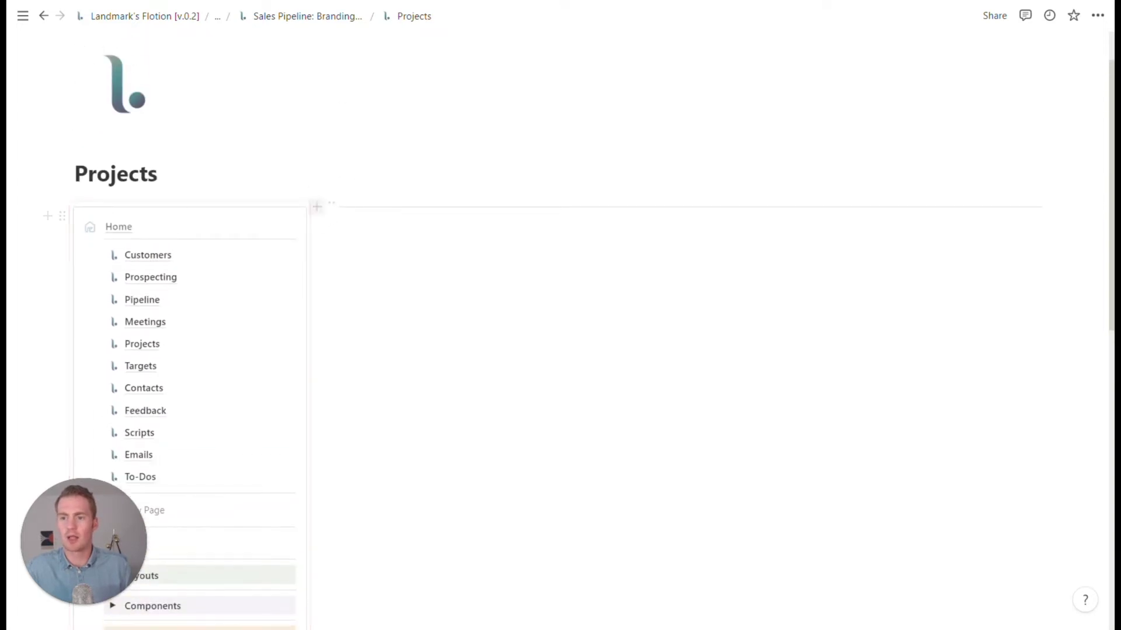
scroll(560, 292, "down", 3)
scroll(132, 401, "down", 2)
- Insert a Projects database from Components and move it up toward the page title
left_click(113, 354)
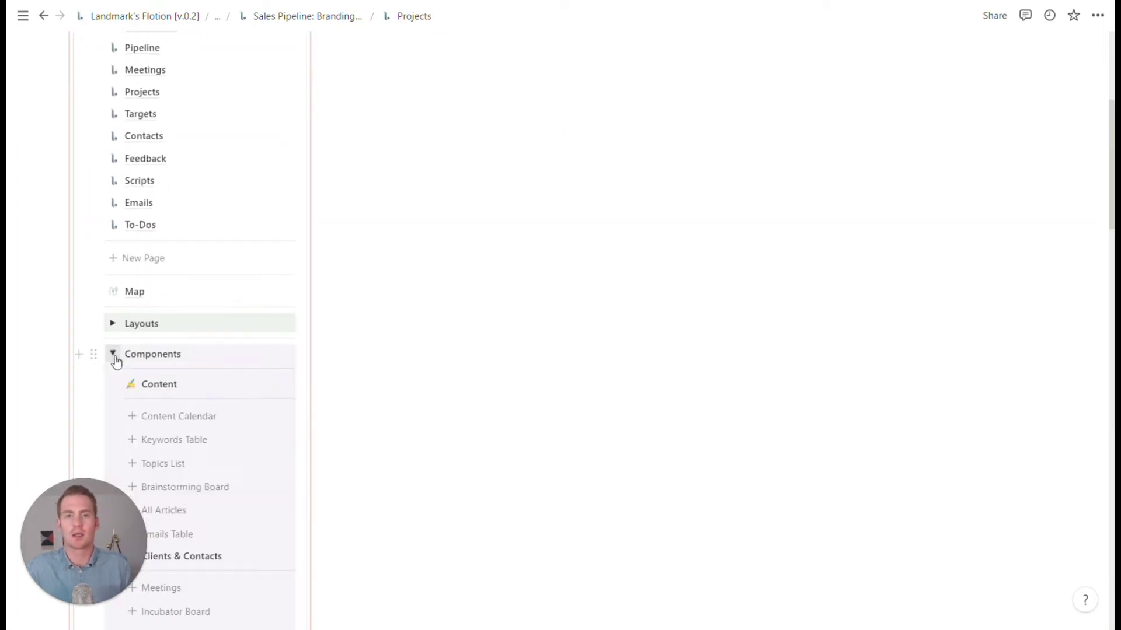
scroll(199, 342, "down", 2)
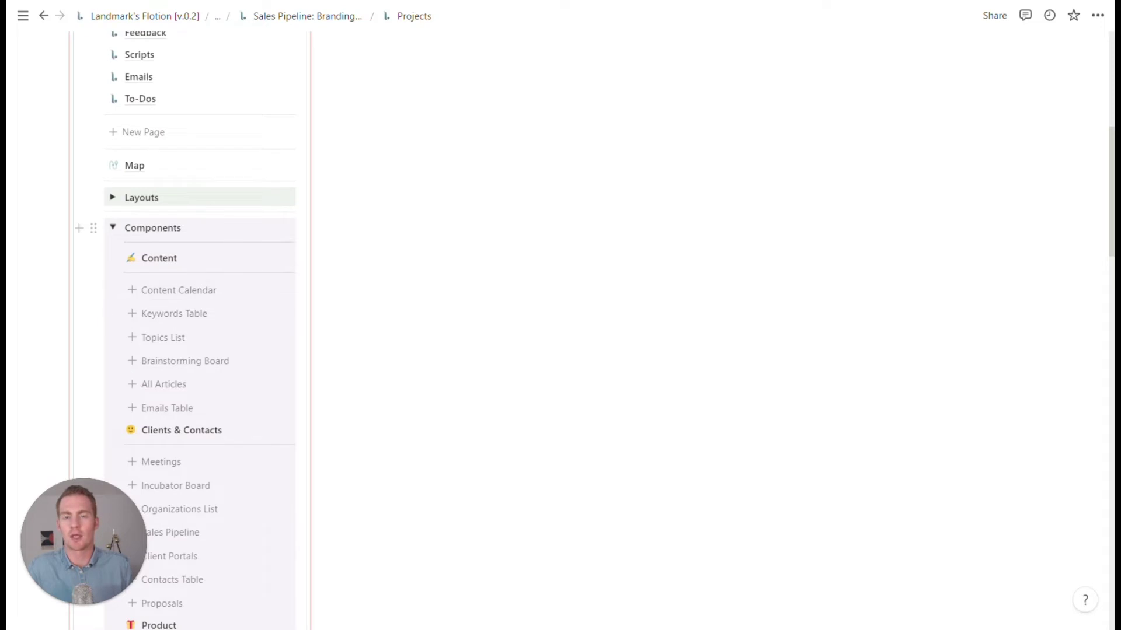
scroll(237, 292, "down", 3)
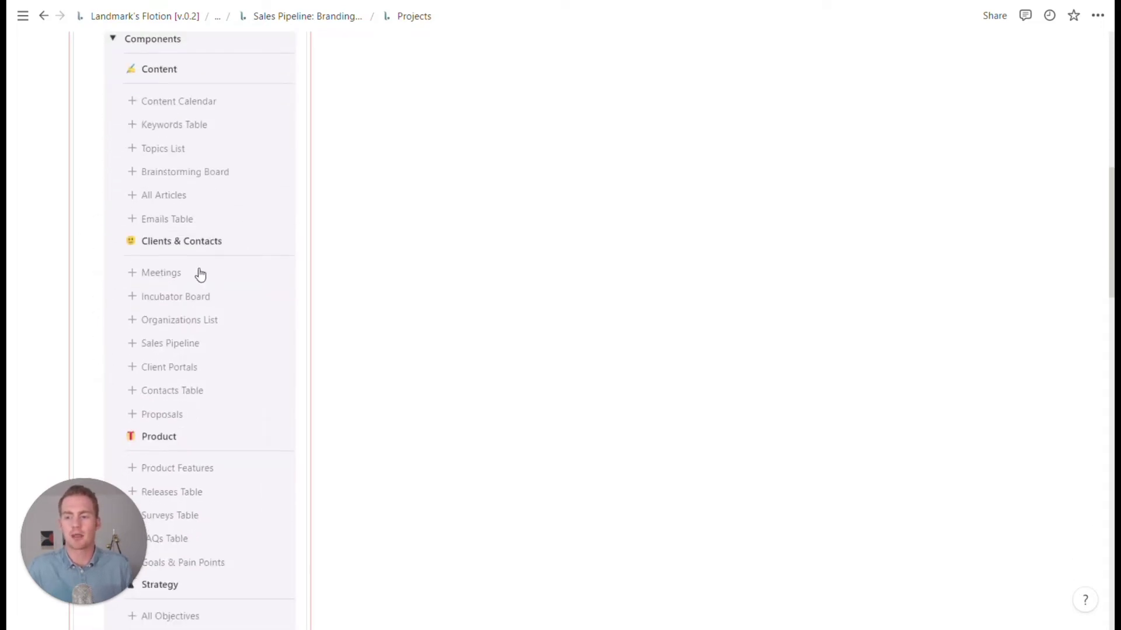
scroll(200, 274, "down", 5)
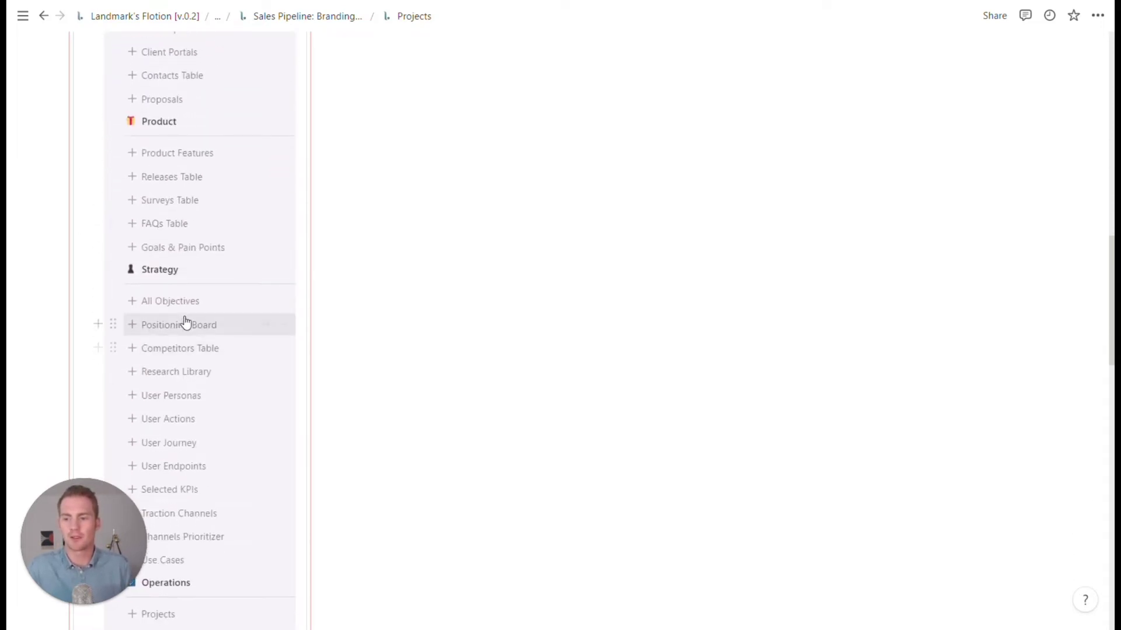
scroll(186, 322, "down", 4)
left_click(175, 361)
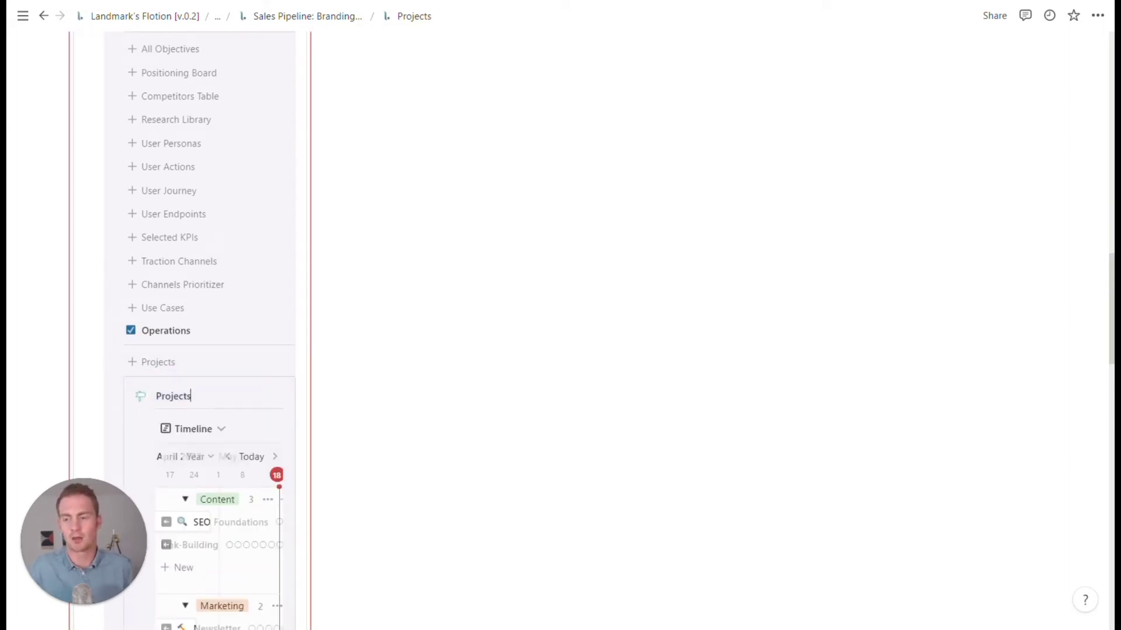
left_click_drag(113, 386, 366, 250)
- Dismiss the Projects block options and collapse the navigation's Components section
left_click(331, 241)
left_click(260, 175)
scroll(561, 292, "down", 5)
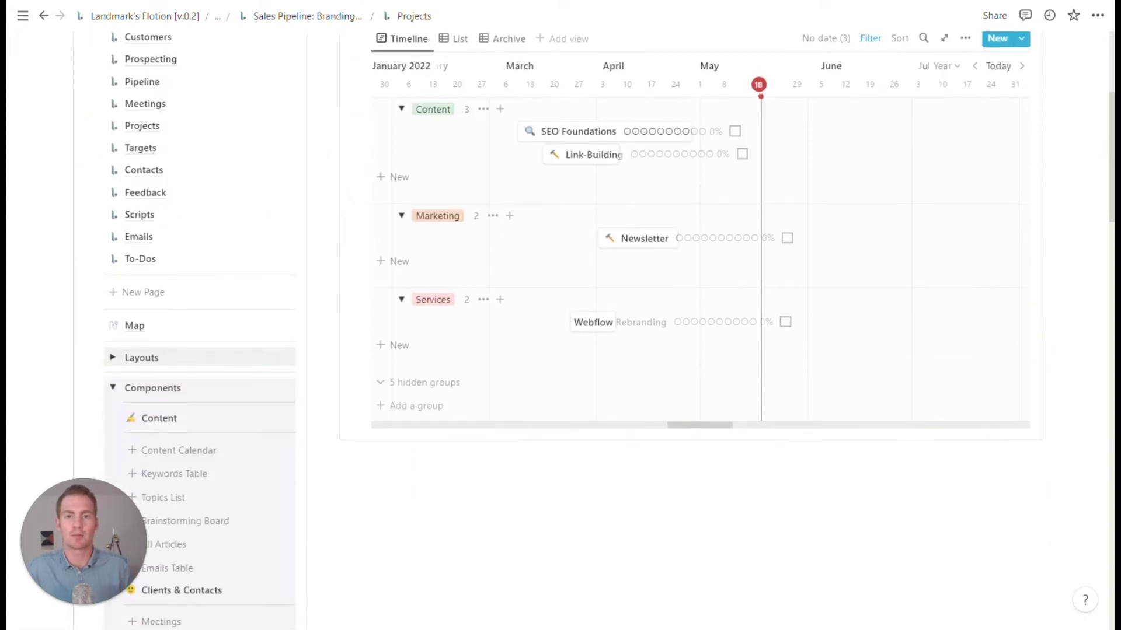
left_click(112, 388)
scroll(658, 258, "up", 3)
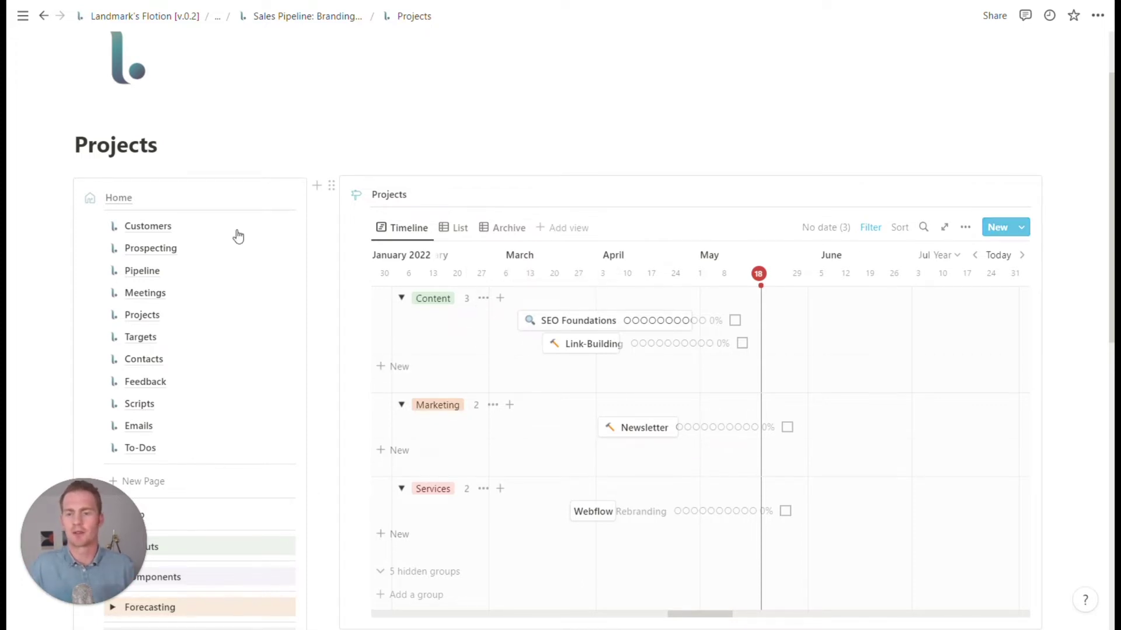
- Rename the Content group to Initial Outreach
left_click(443, 302)
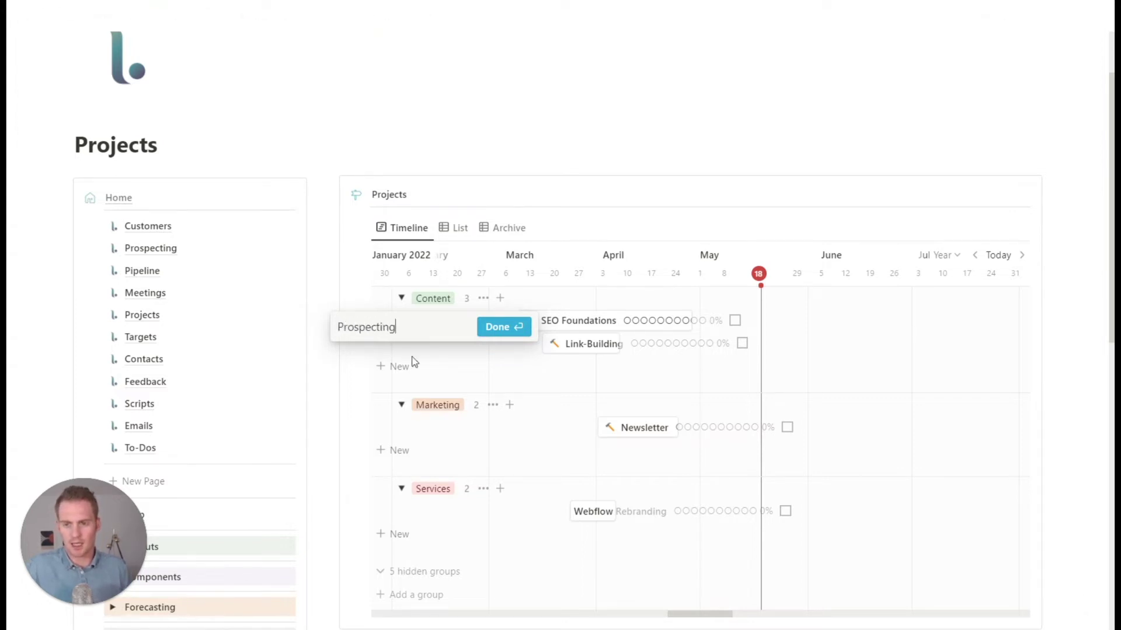
left_click(514, 382)
left_click(445, 298)
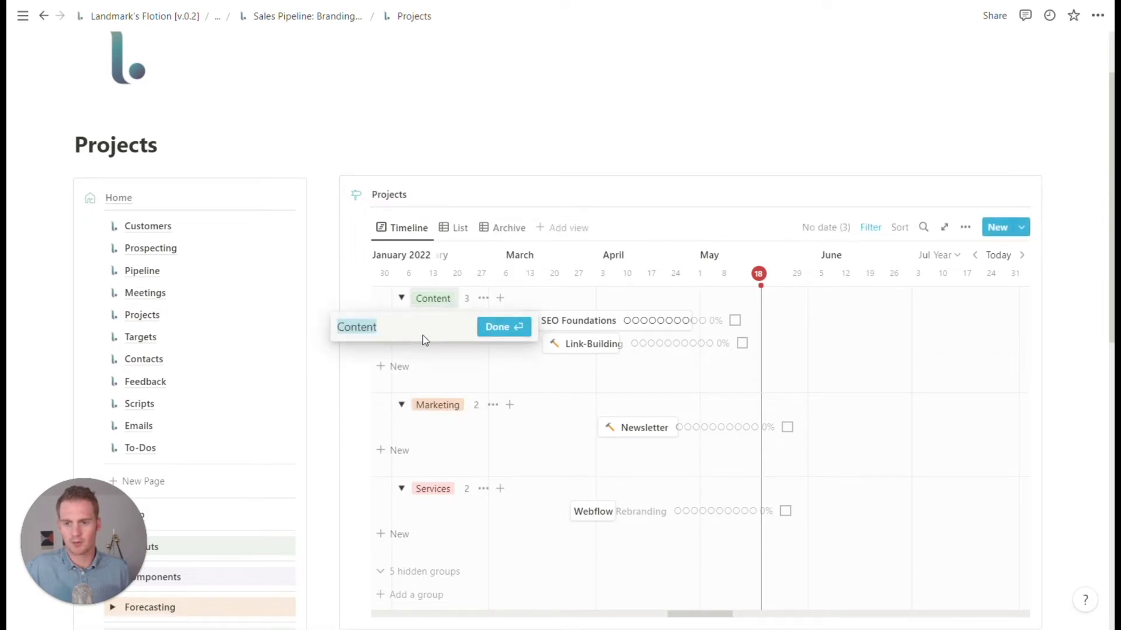
type("Initial Outreach")
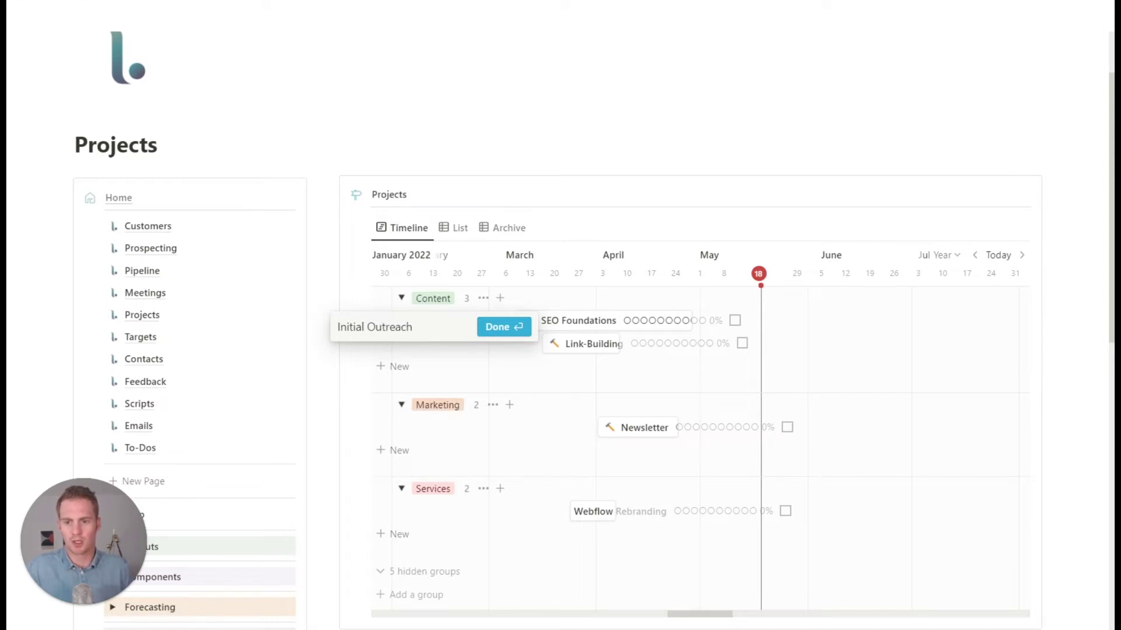
key("Return")
- Rename Marketing to Follow-up and Services to Testimonials
left_click(425, 409)
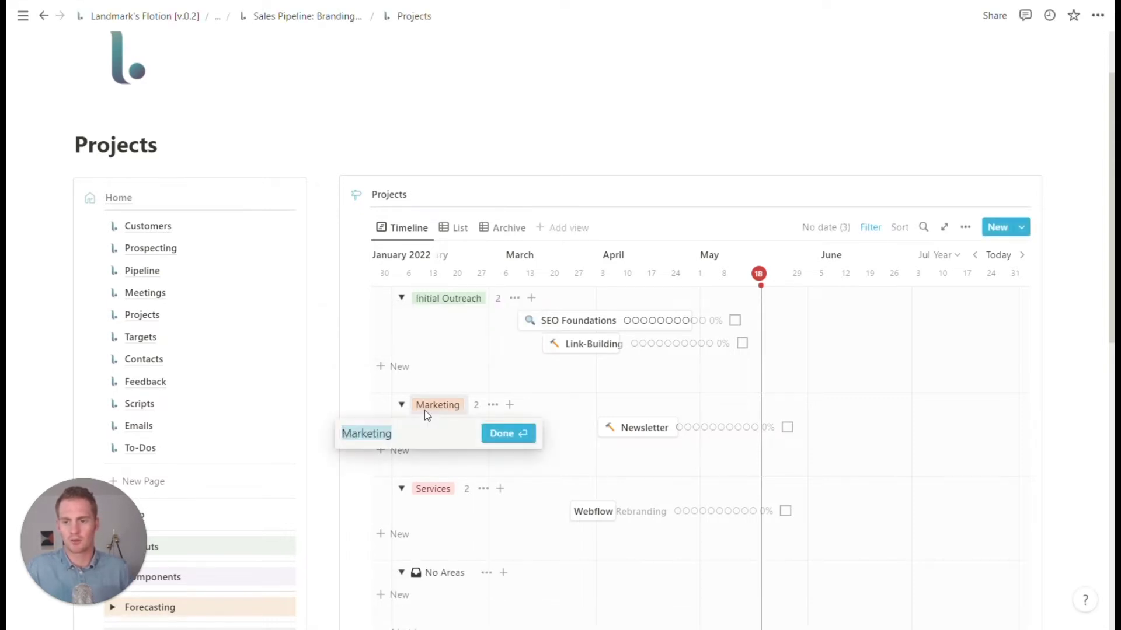
type("Follow")
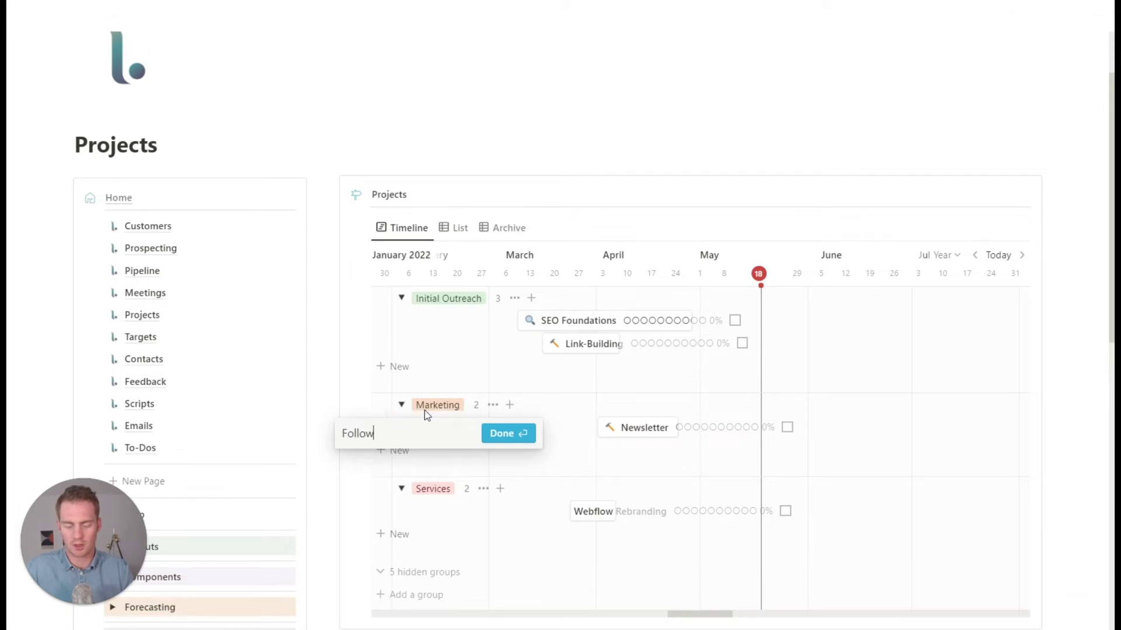
type("-up")
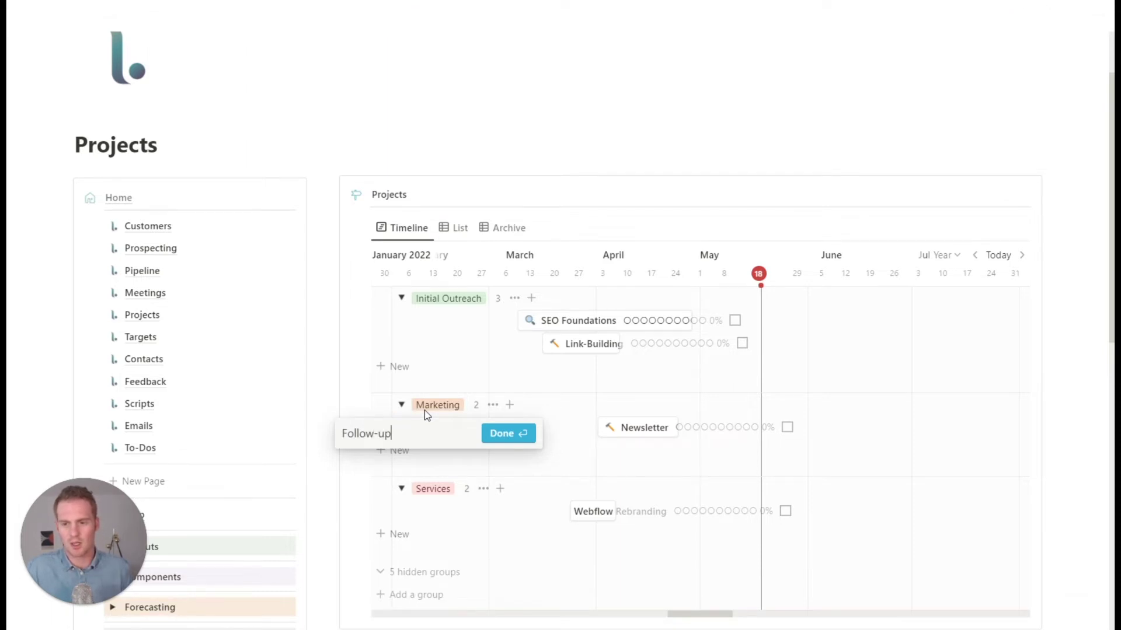
left_click(525, 433)
scroll(523, 439, "down", 1)
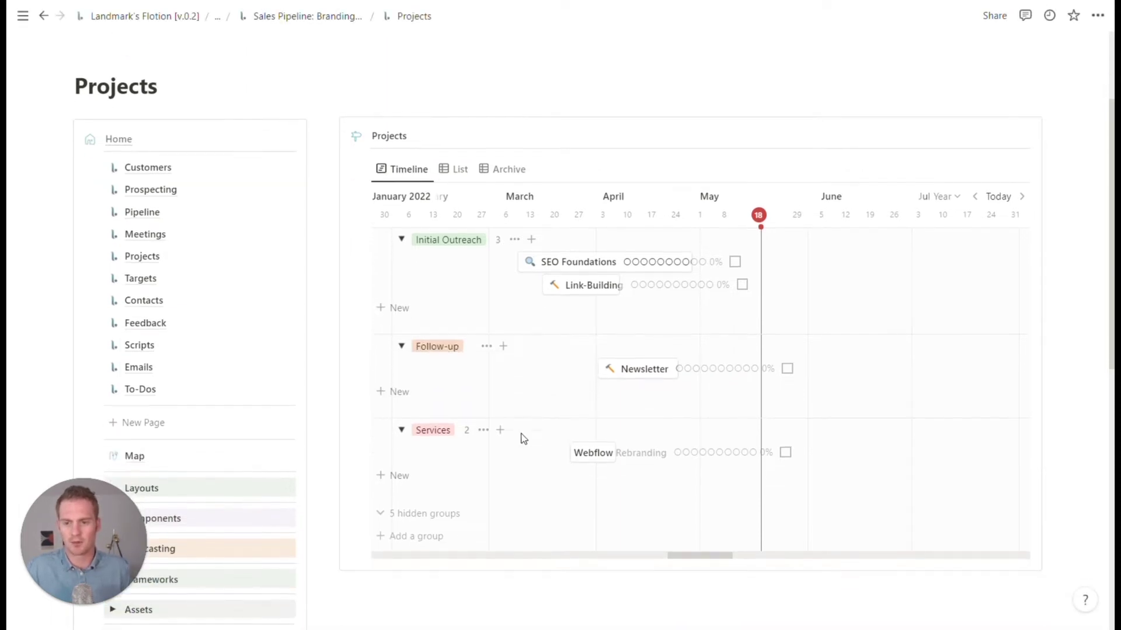
left_click(444, 429)
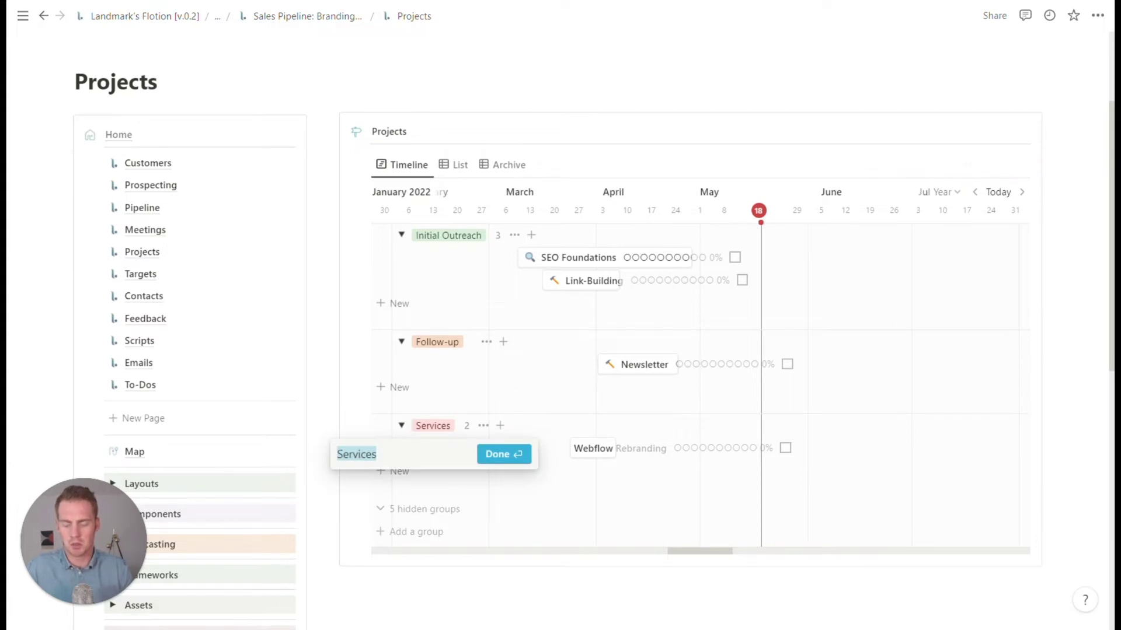
type("Testimonials")
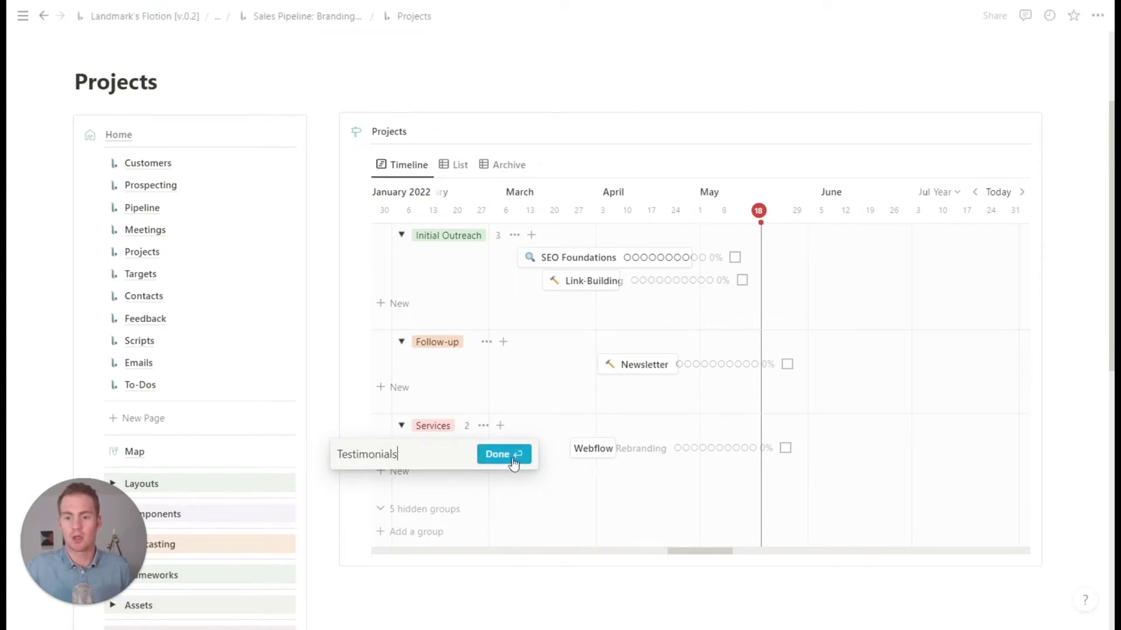
left_click(517, 454)
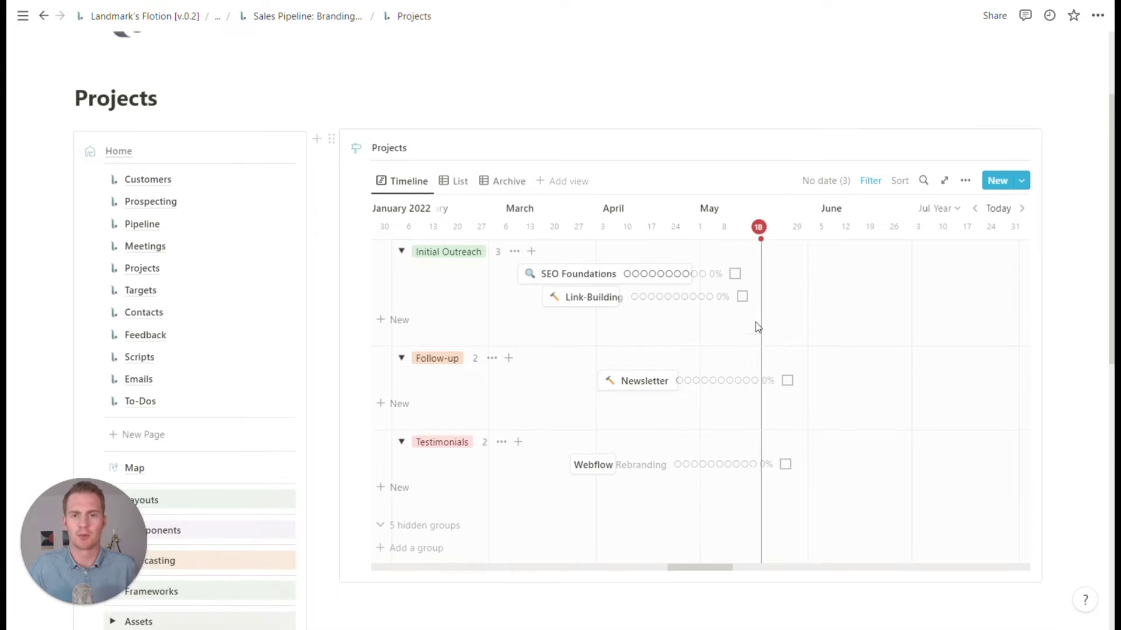
scroll(723, 315, "down", 2)
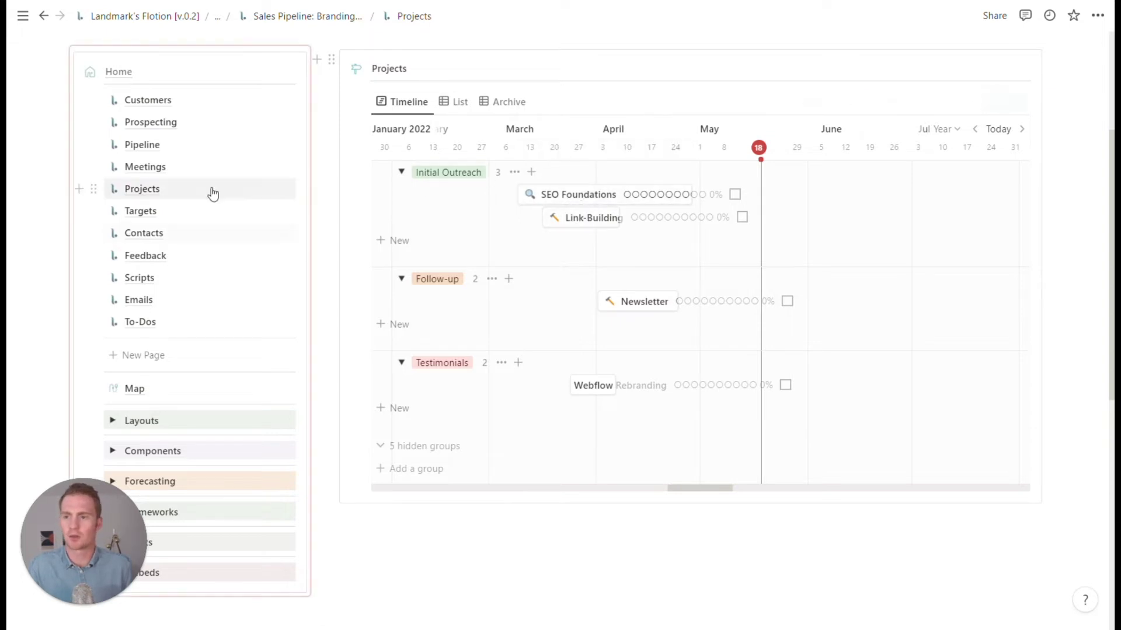
- On the Targets page, insert the All Objectives board from Components
left_click(182, 212)
scroll(253, 278, "down", 6)
left_click(112, 291)
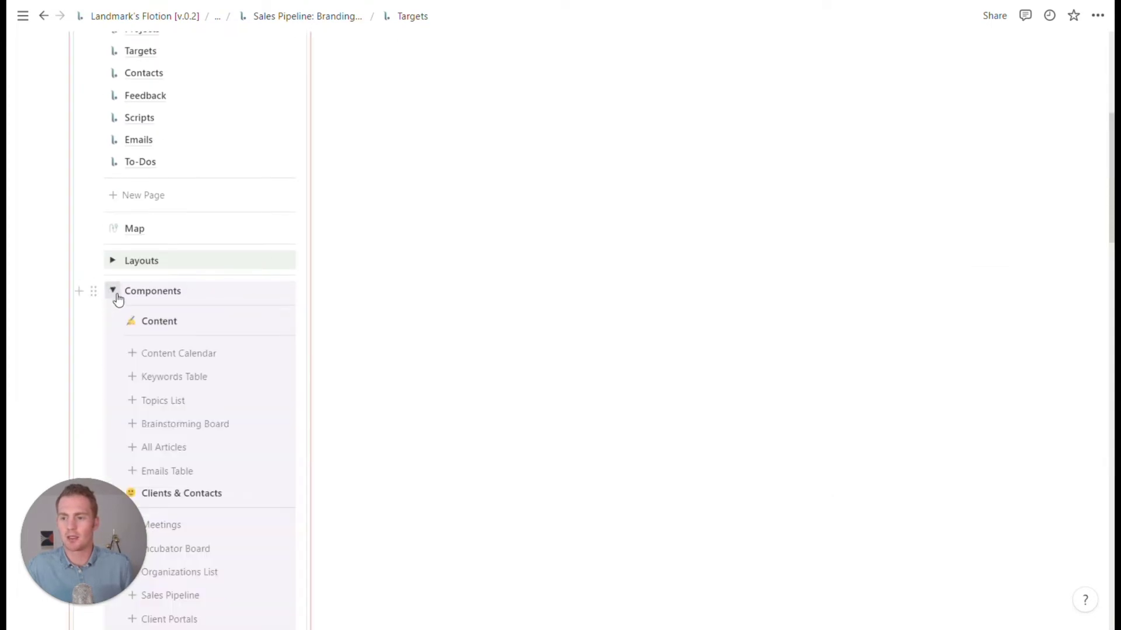
scroll(232, 370, "down", 8)
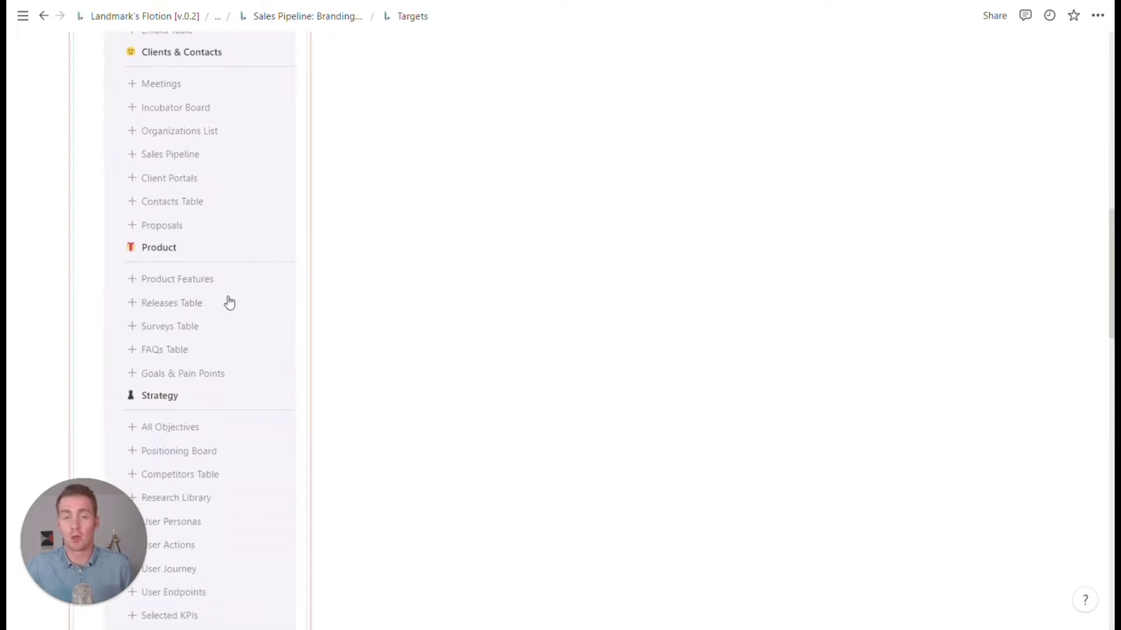
scroll(229, 301, "up", 3)
scroll(228, 303, "down", 5)
left_click(187, 310)
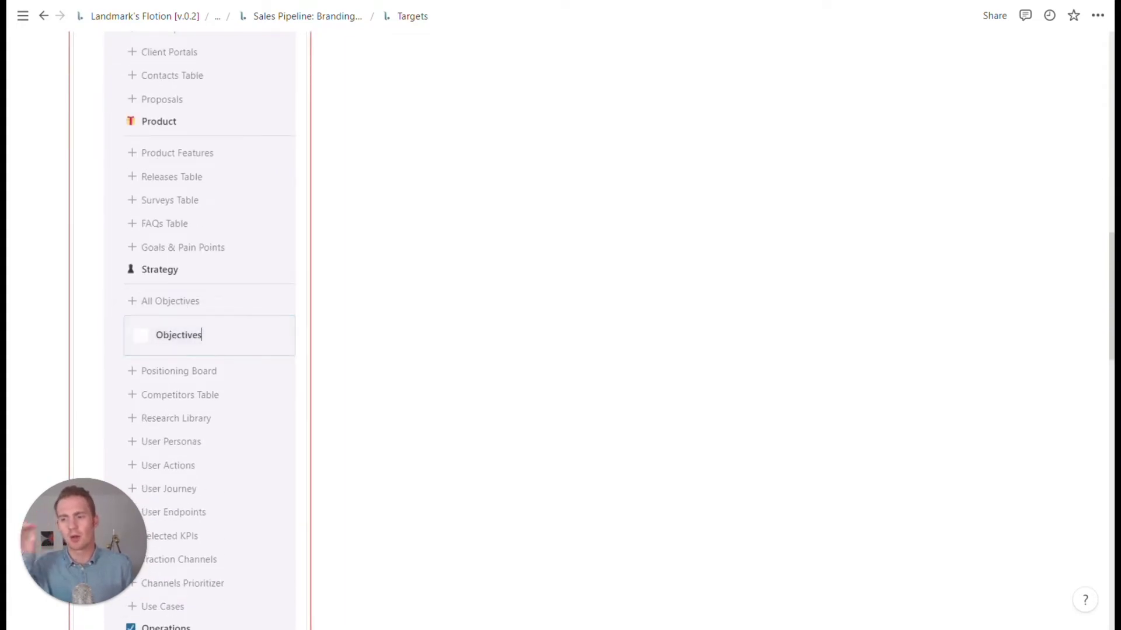
- Move the Objectives board into the right-hand column beside the navigation
left_click_drag(113, 326, 343, 177)
left_click(331, 176)
left_click(363, 200)
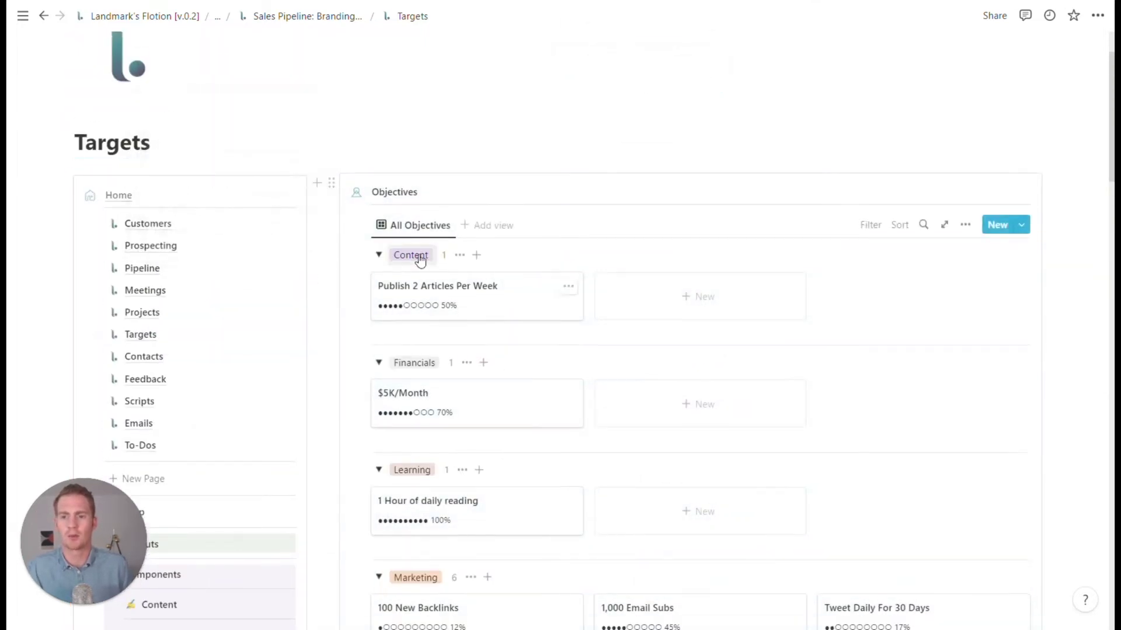
scroll(445, 258, "down", 3)
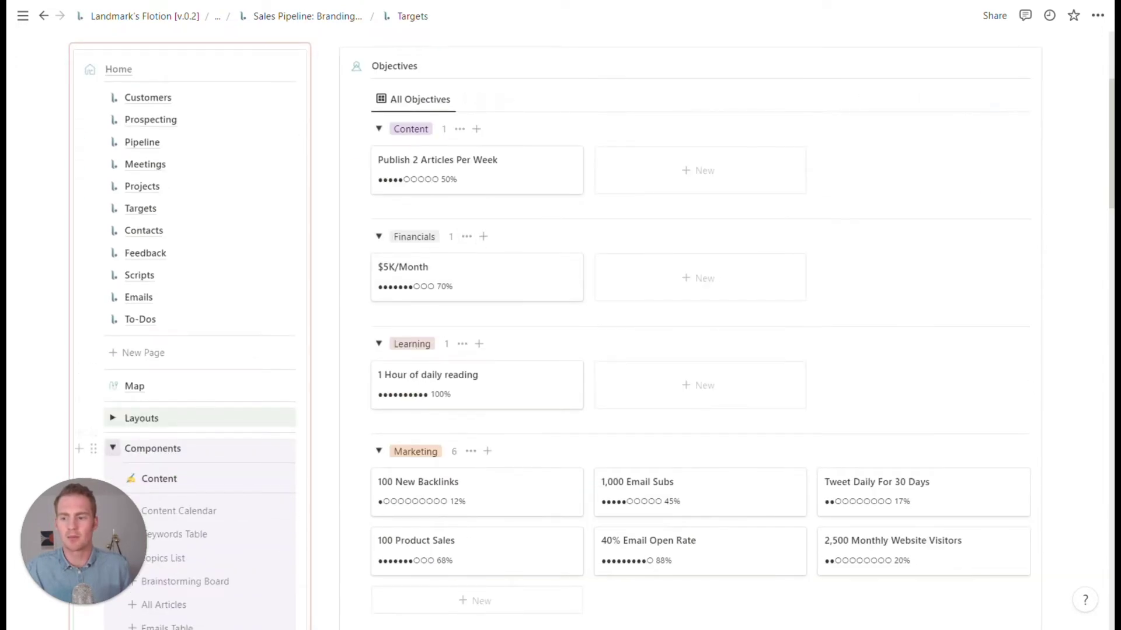
scroll(205, 393, "down", 15)
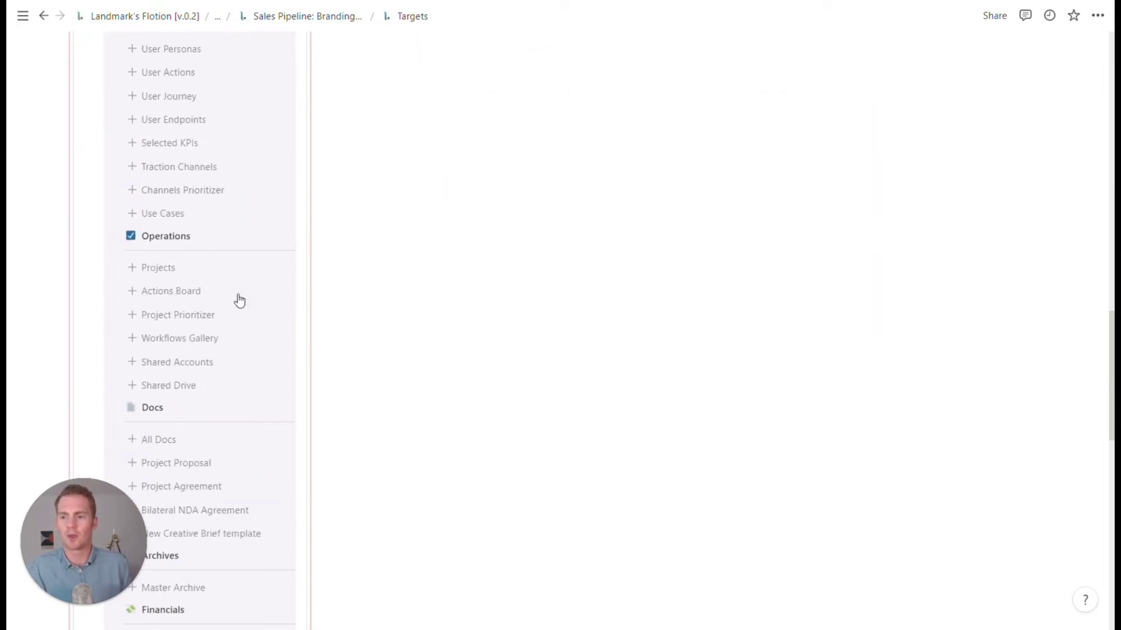
scroll(240, 300, "down", 5)
scroll(239, 301, "up", 20)
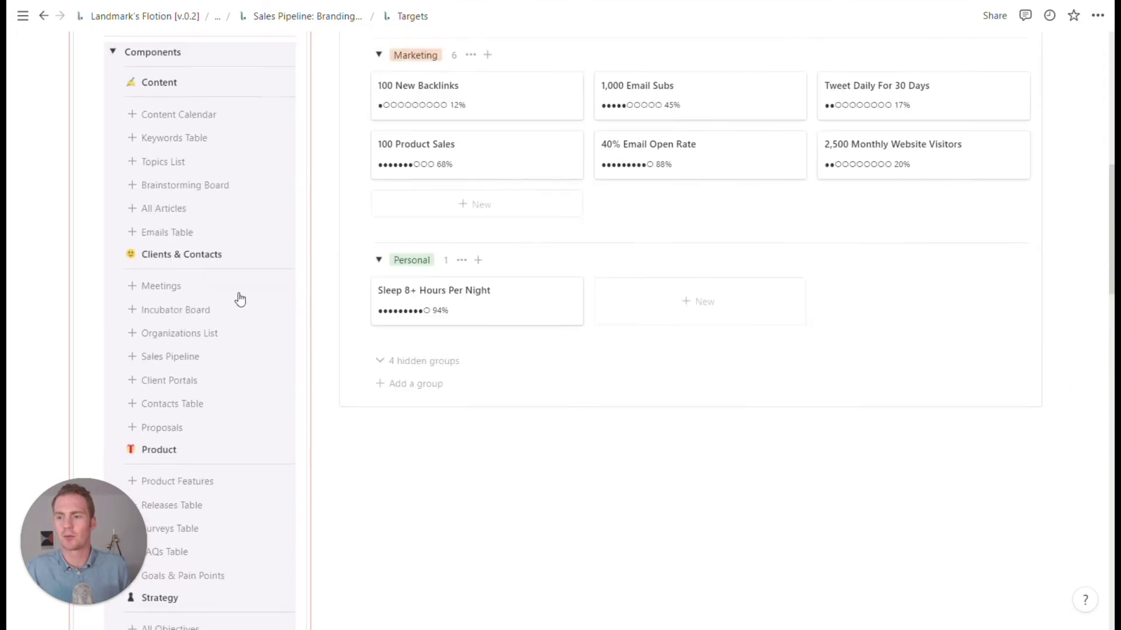
scroll(239, 299, "up", 2)
- Collapse the Components section and expand Frameworks to view its templates
left_click(112, 257)
scroll(114, 260, "down", 1)
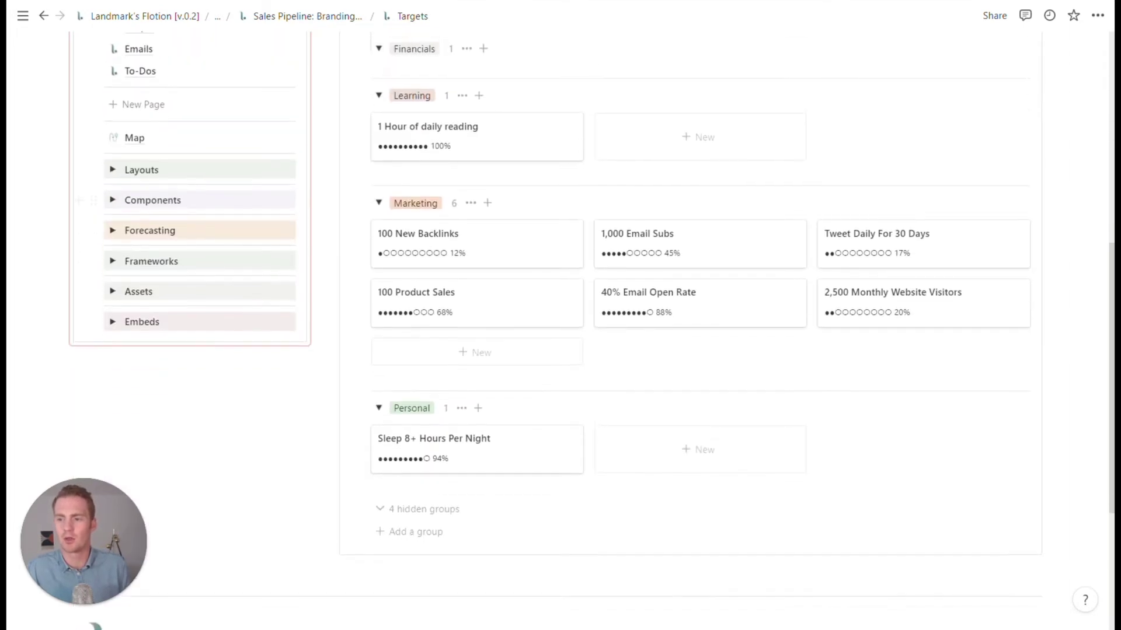
left_click(115, 262)
scroll(204, 274, "down", 1)
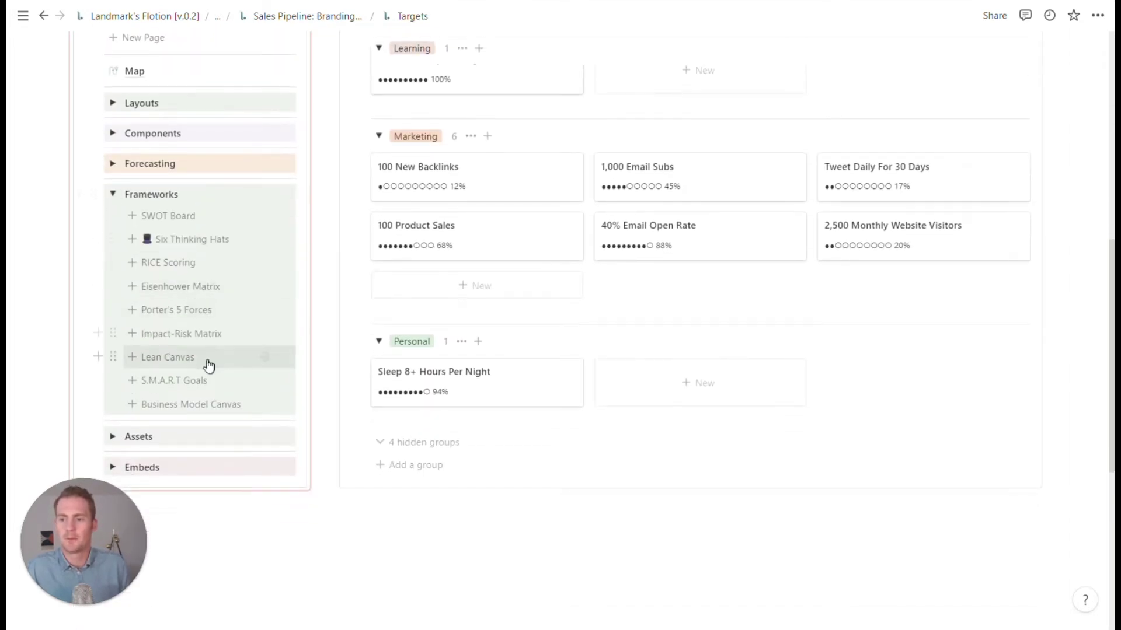
- Insert the S.M.A.R.T Goals template and place its three-goal table below the Objectives board
left_click(183, 385)
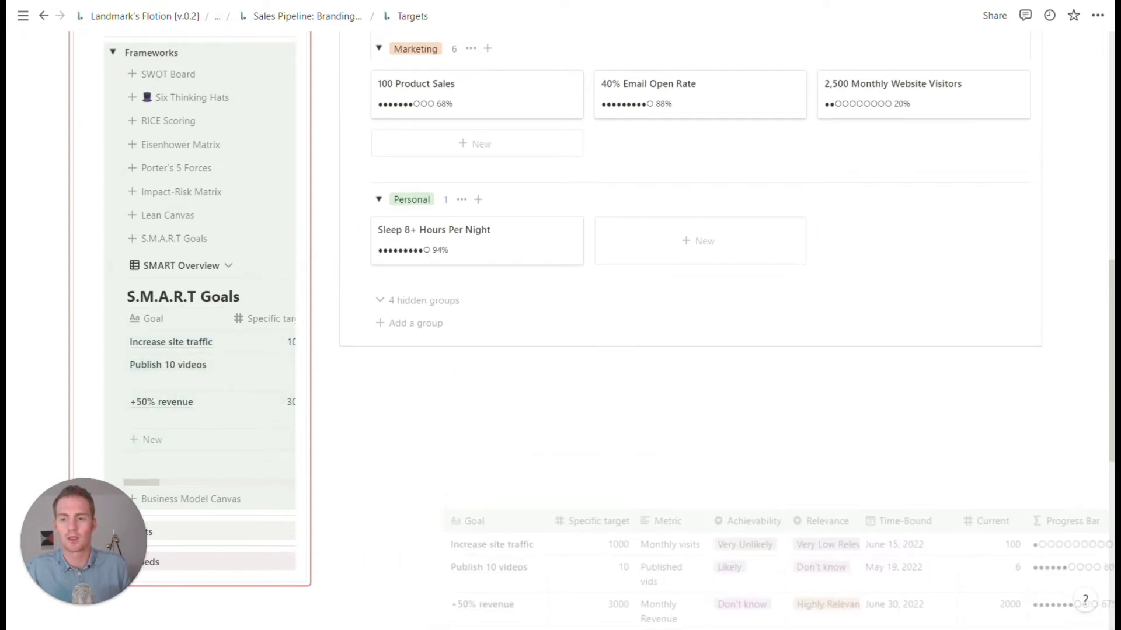
left_click_drag(448, 484, 448, 484)
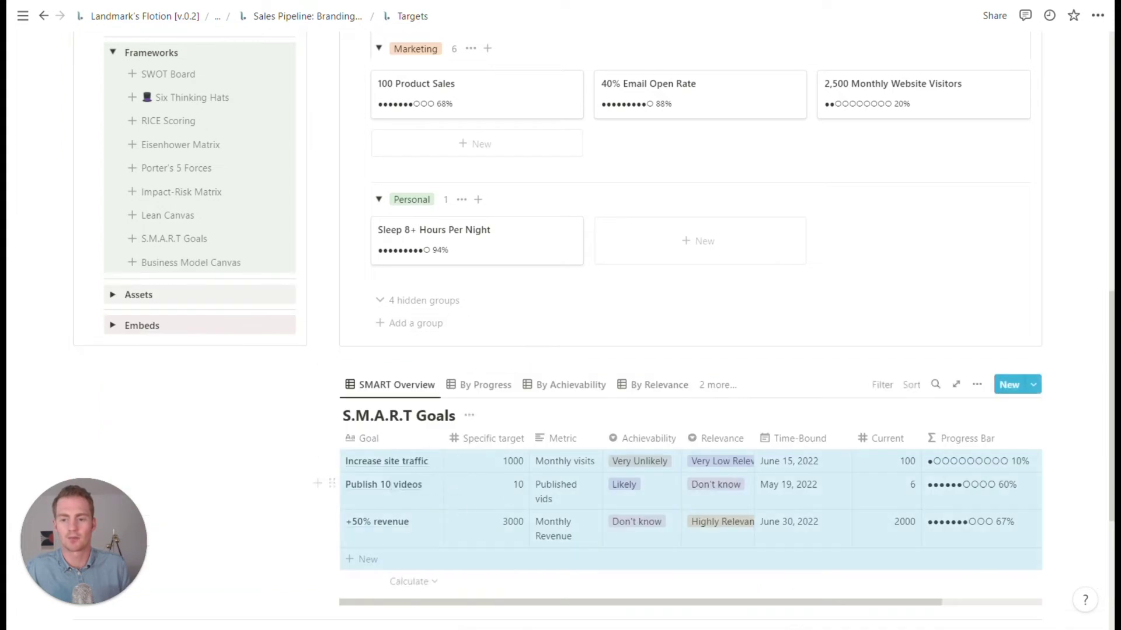
key("Escape")
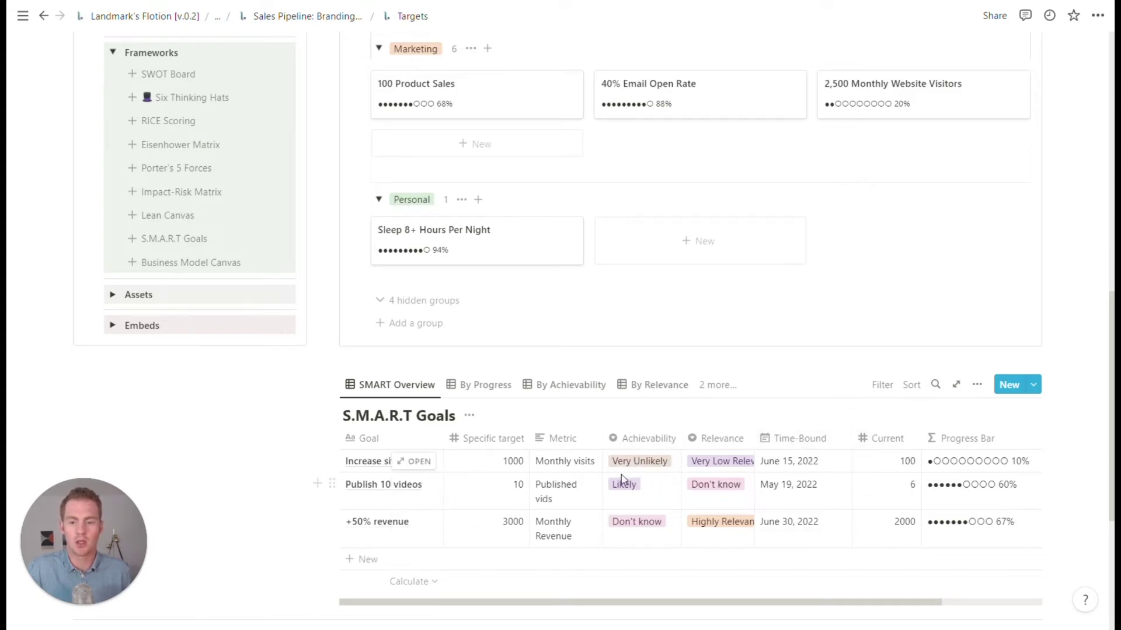
- Collapse the Frameworks section of the Targets page
scroll(562, 453, "up", 8)
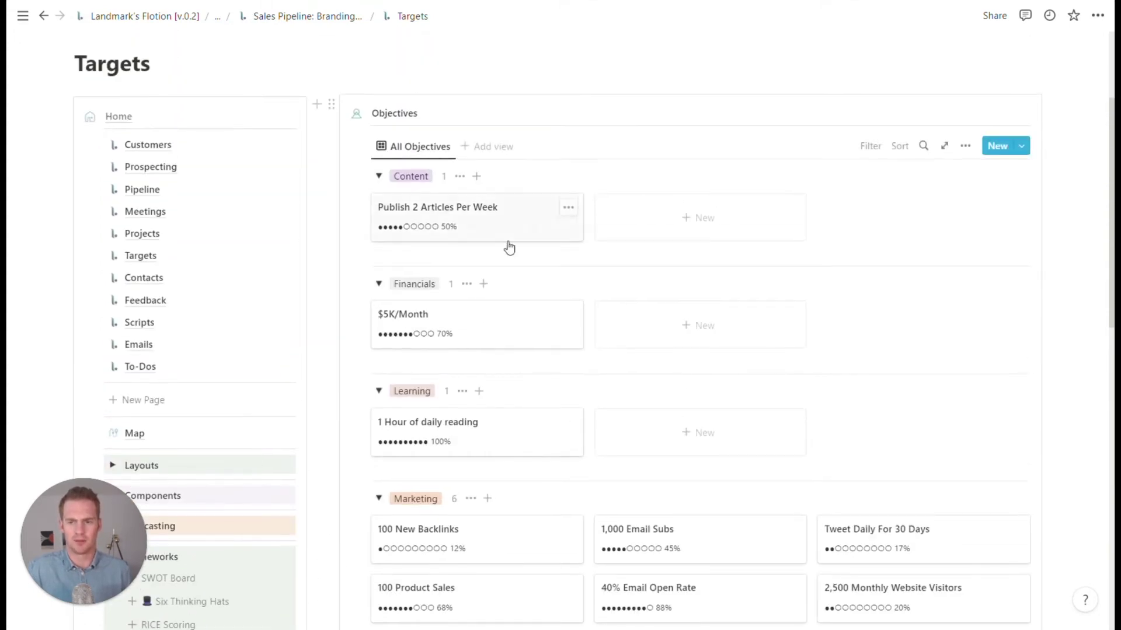
scroll(533, 330, "down", 1)
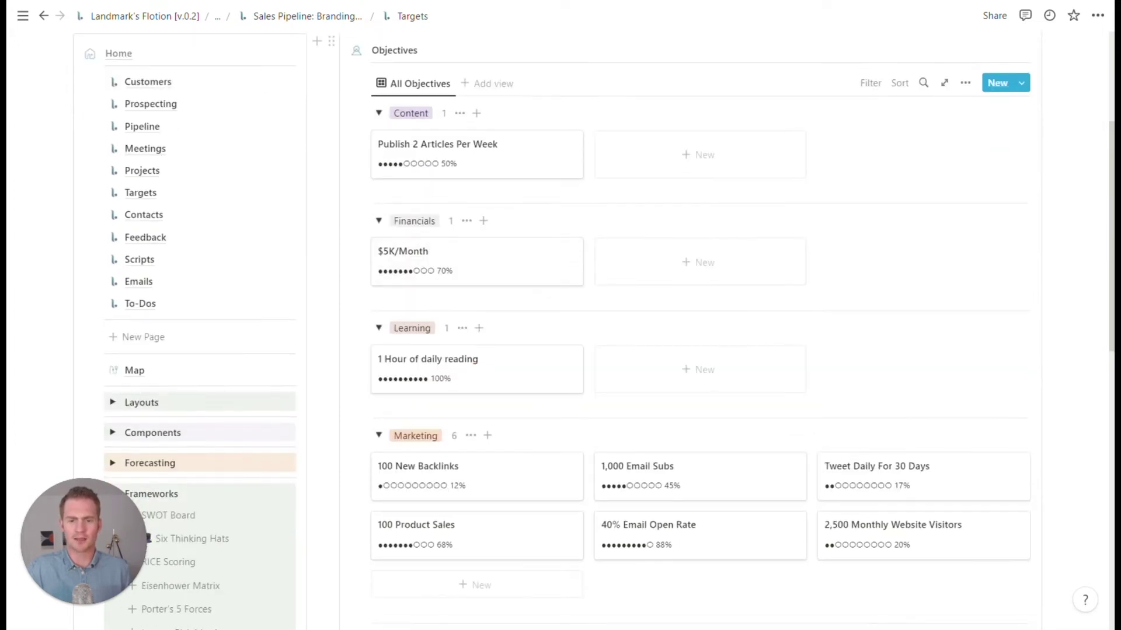
scroll(700, 351, "down", 3)
scroll(539, 221, "up", 2)
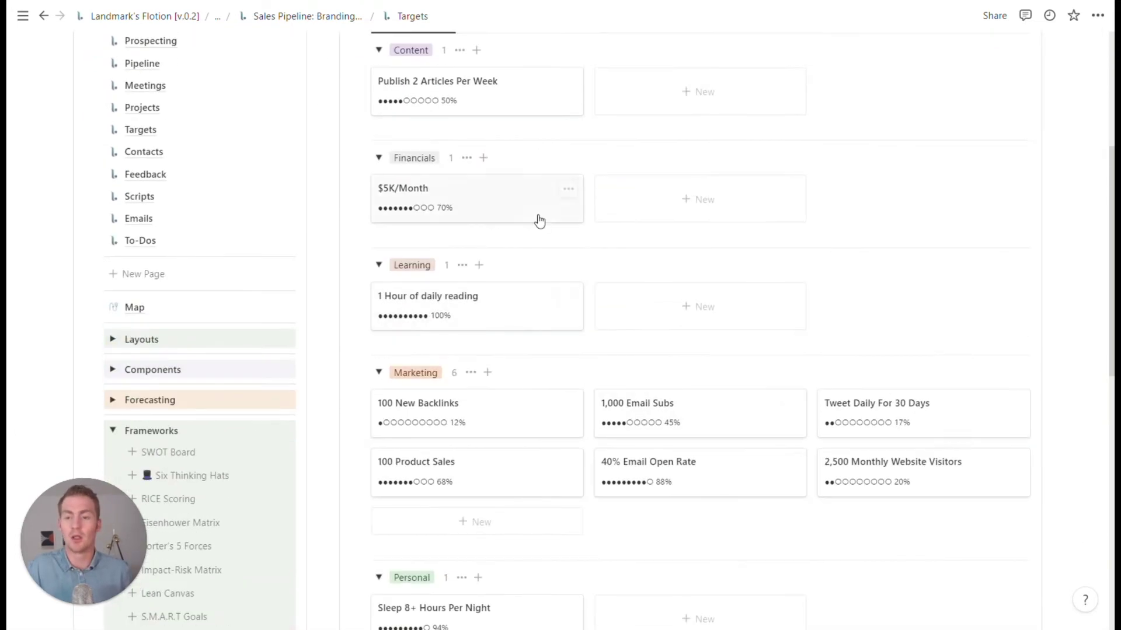
scroll(512, 192, "up", 2)
scroll(351, 292, "down", 3)
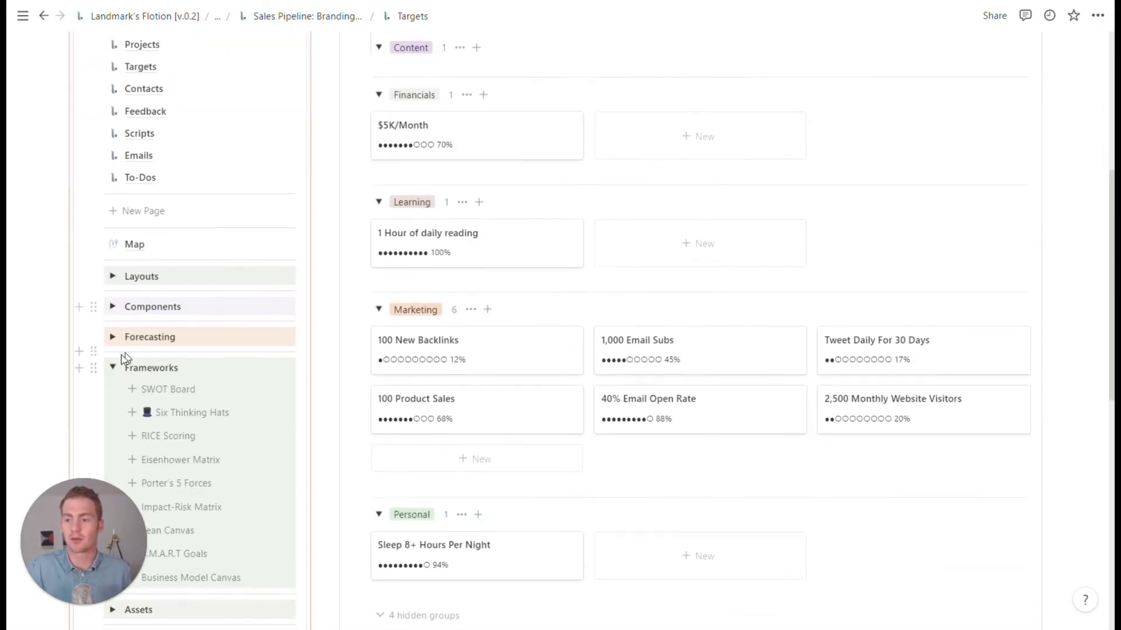
left_click(113, 368)
- Delete the Contacts link from the navigation list, moving the page to trash
scroll(175, 350, "up", 2)
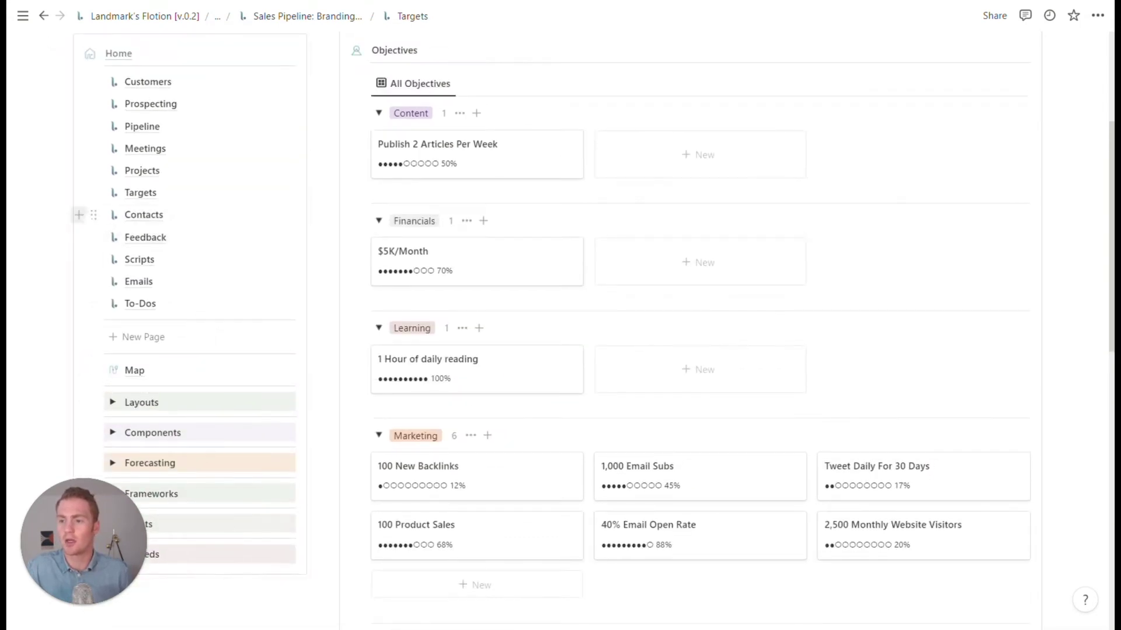
left_click(95, 219)
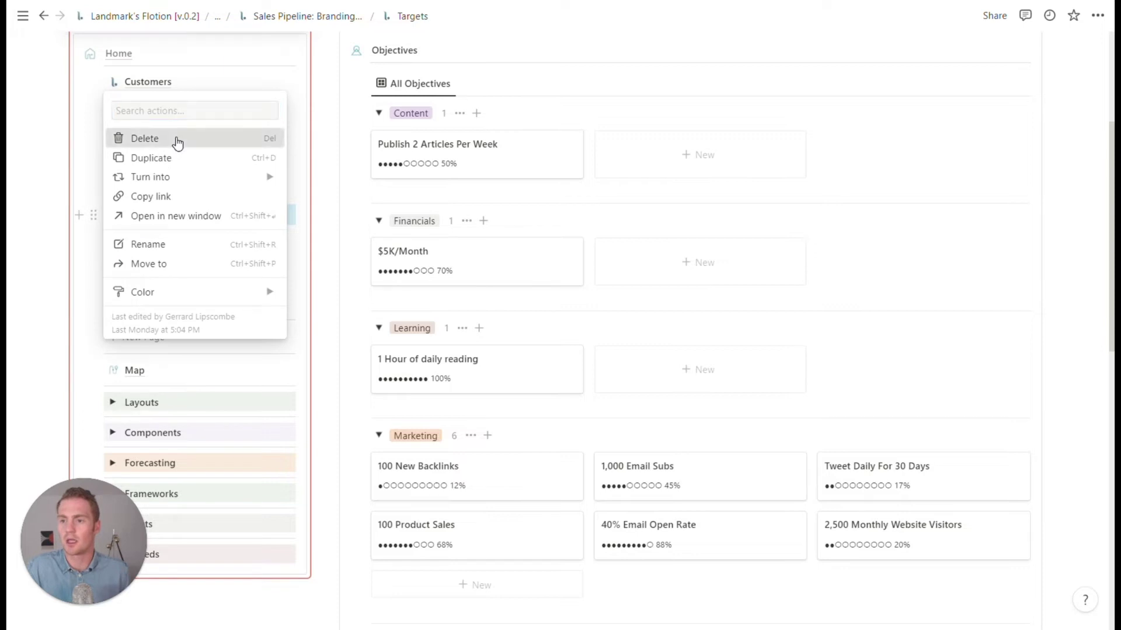
left_click(178, 140)
scroll(190, 185, "up", 2)
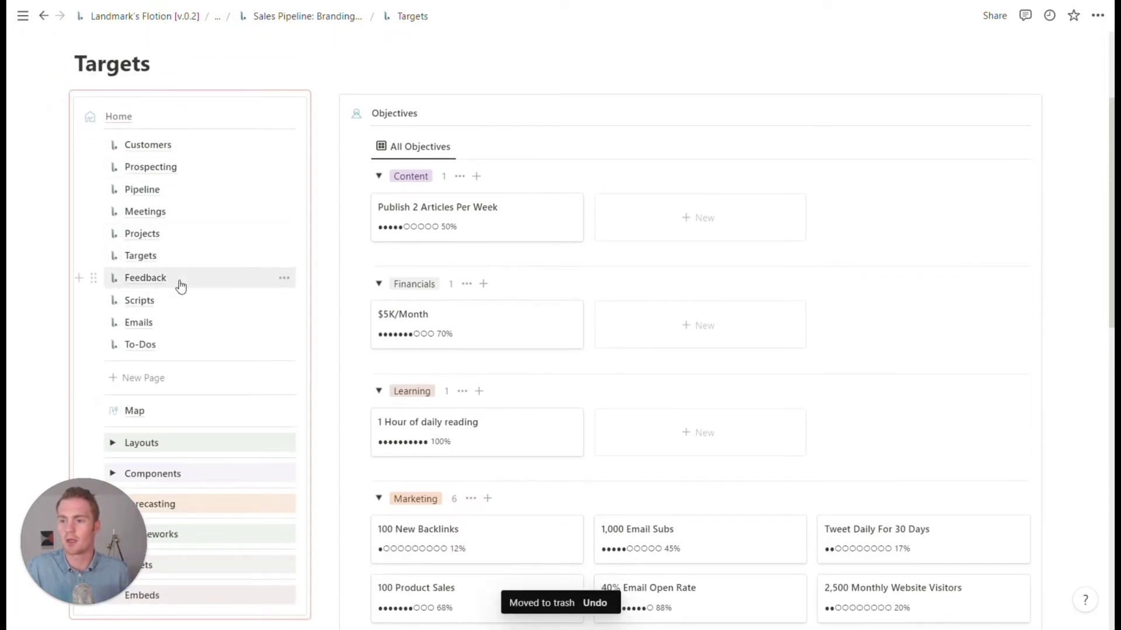
- On the Feedback page, insert the Pipeline board template and place it beside the navigation list
left_click(145, 278)
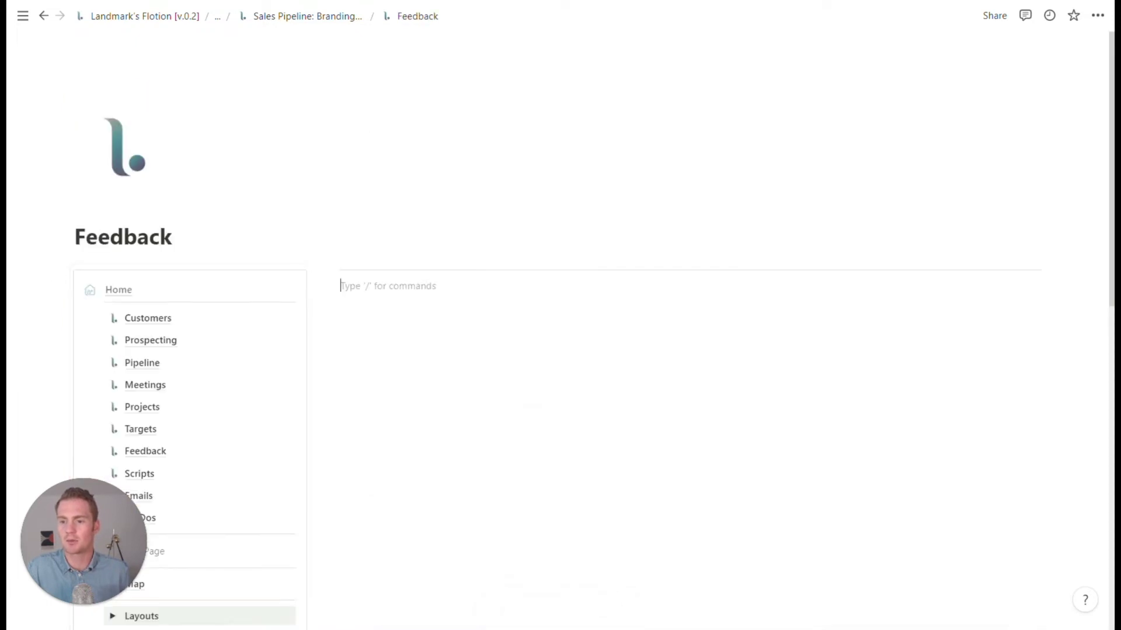
scroll(111, 276, "down", 6)
left_click(113, 274)
scroll(195, 281, "down", 5)
left_click(252, 274)
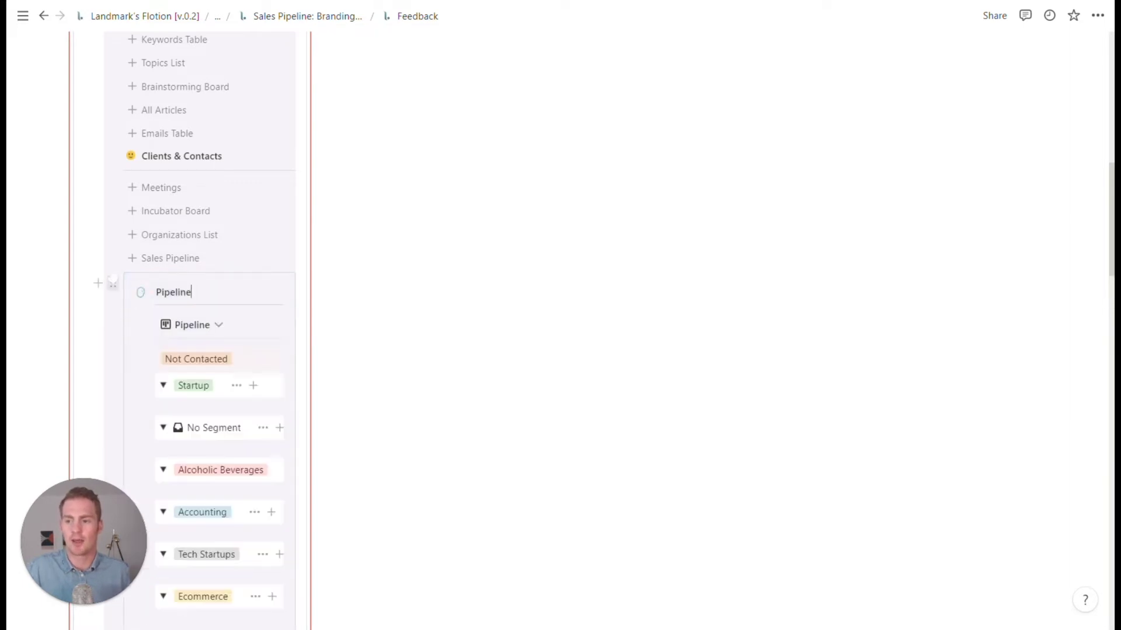
left_click_drag(113, 283, 461, 205)
left_click(331, 207)
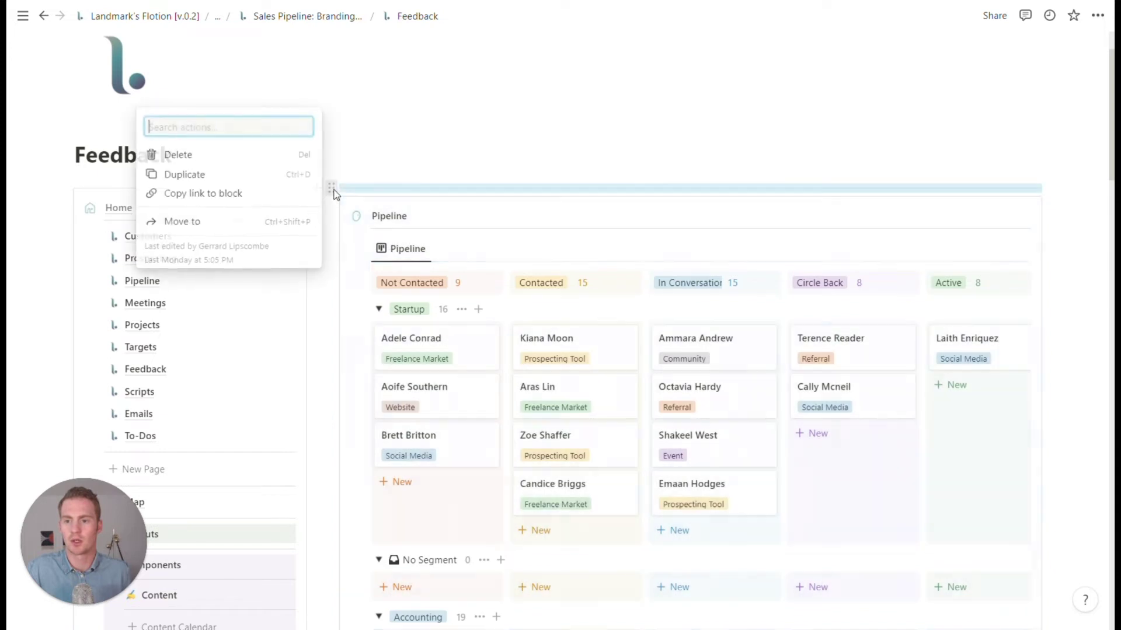
key("Escape")
- Peek at a Not Contacted lead and an In Conversation lead to check their Feedback fields
left_click(438, 349)
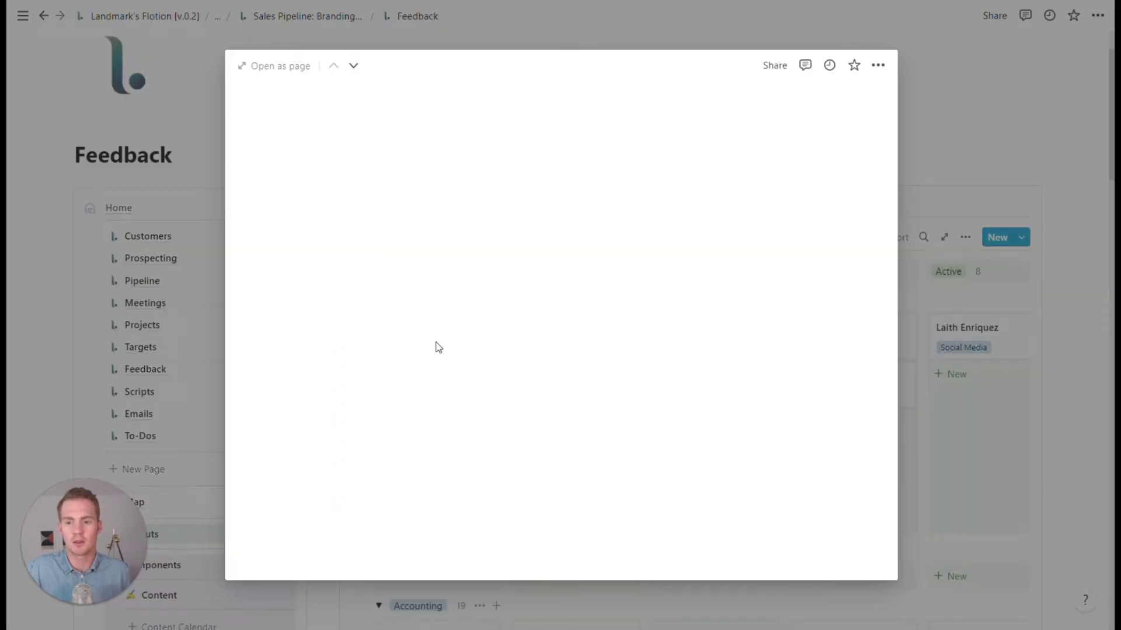
scroll(540, 256, "down", 4)
scroll(541, 258, "up", 3)
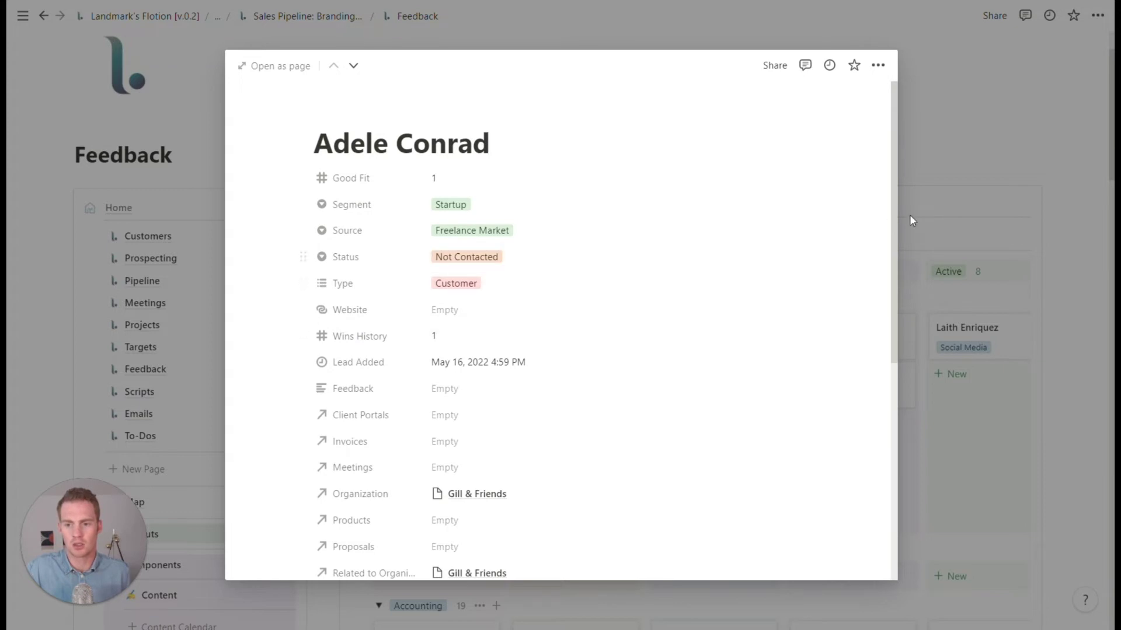
left_click(990, 157)
left_click(750, 346)
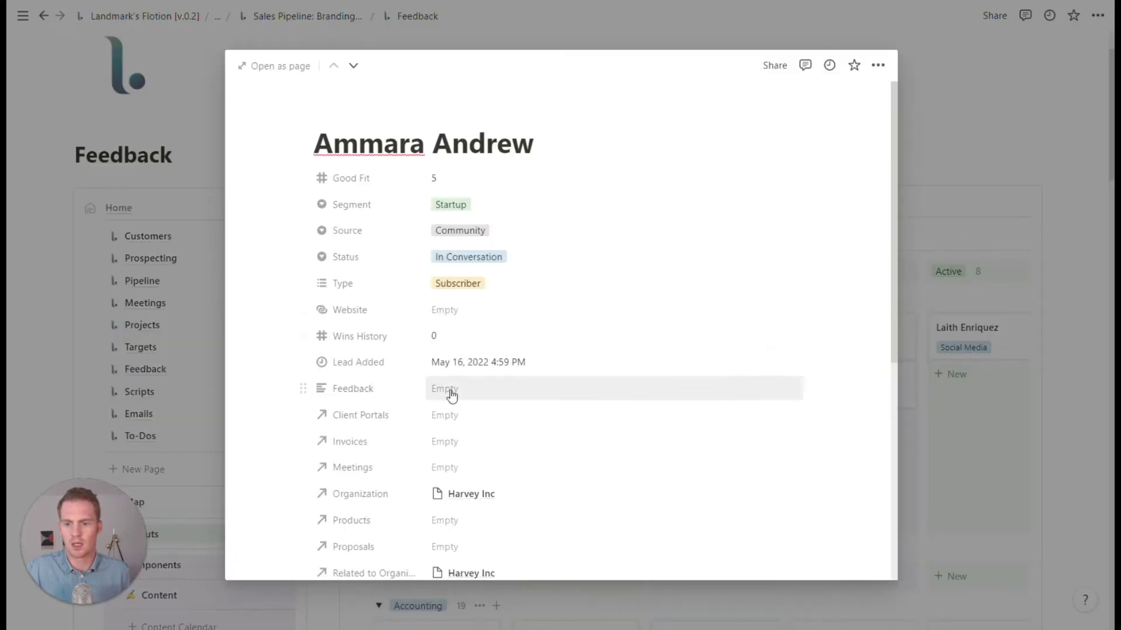
- Filter the Pipeline board to leads whose Feedback is not empty
left_click(979, 129)
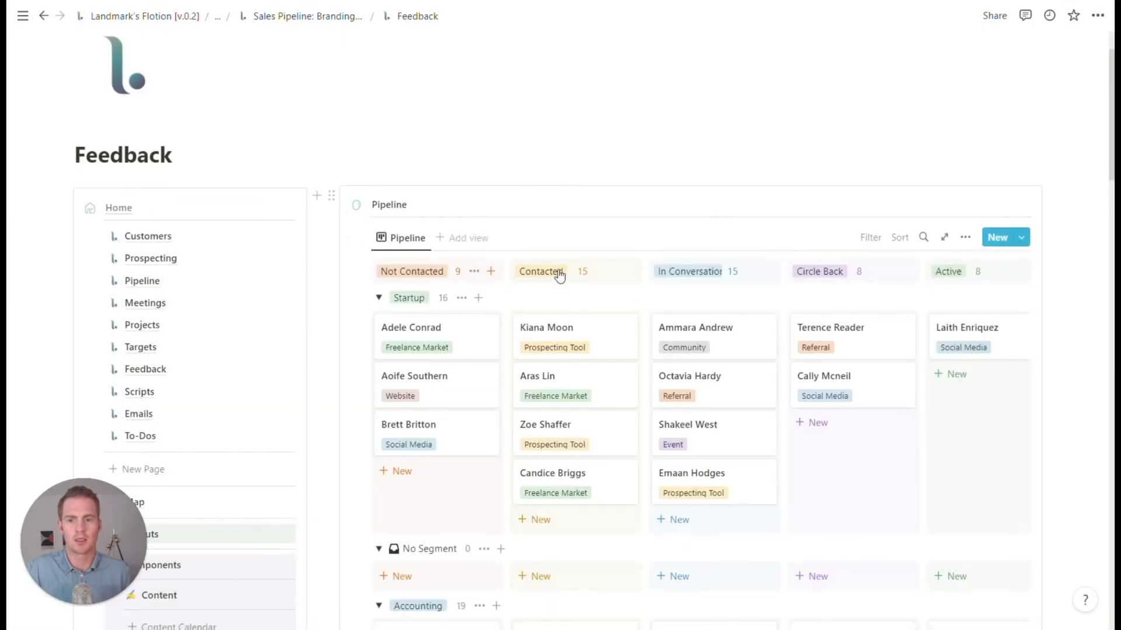
left_click(871, 237)
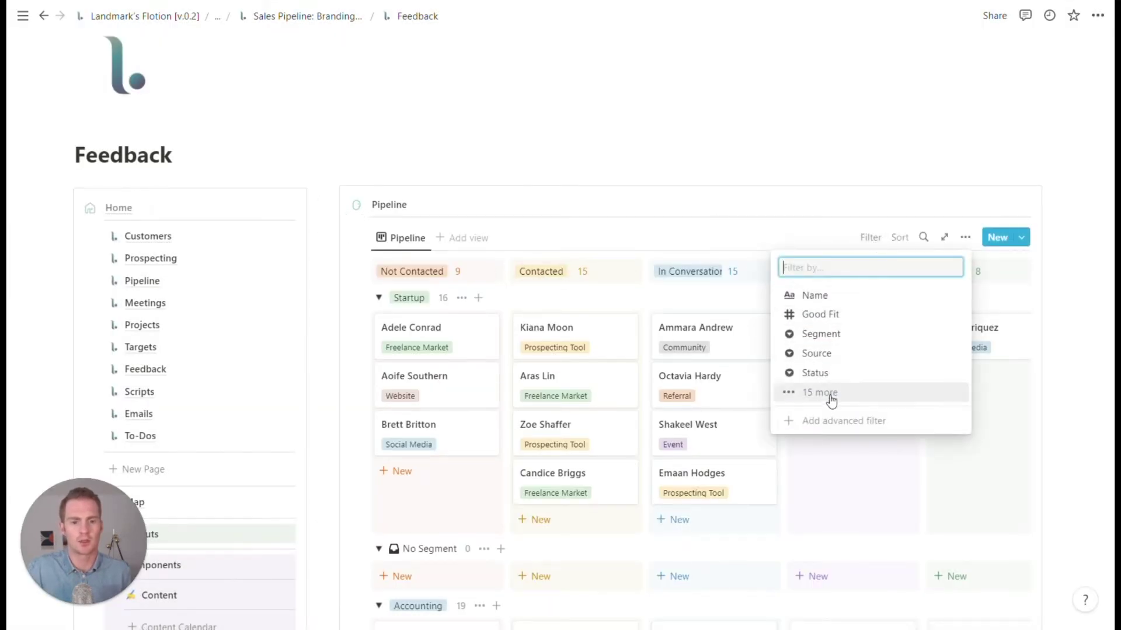
left_click(830, 399)
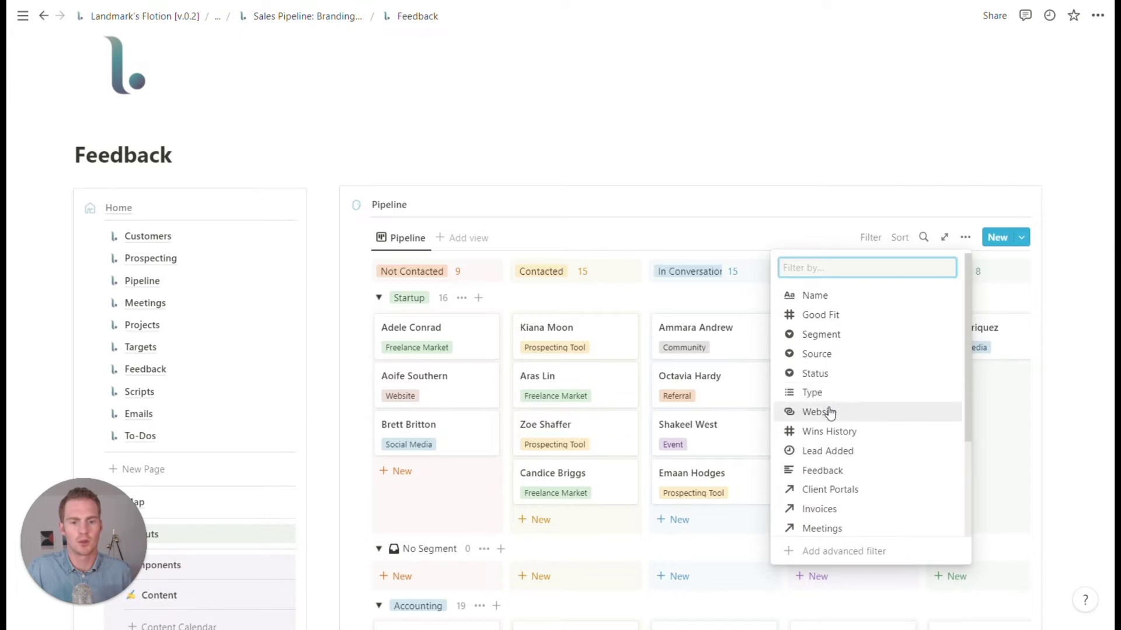
left_click(843, 471)
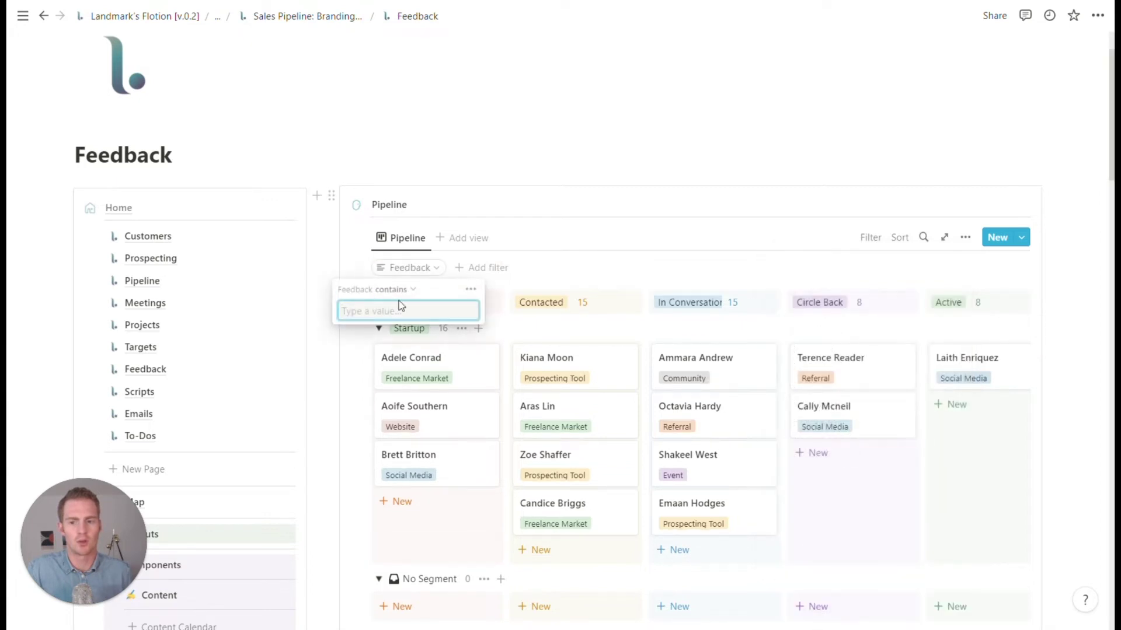
left_click(409, 289)
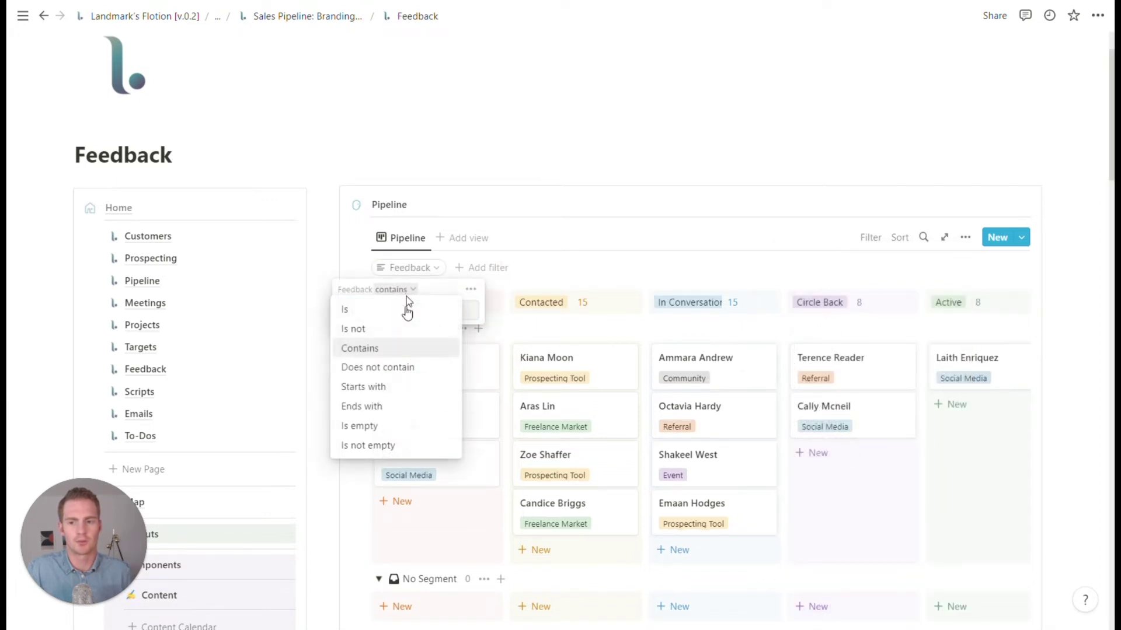
left_click(391, 427)
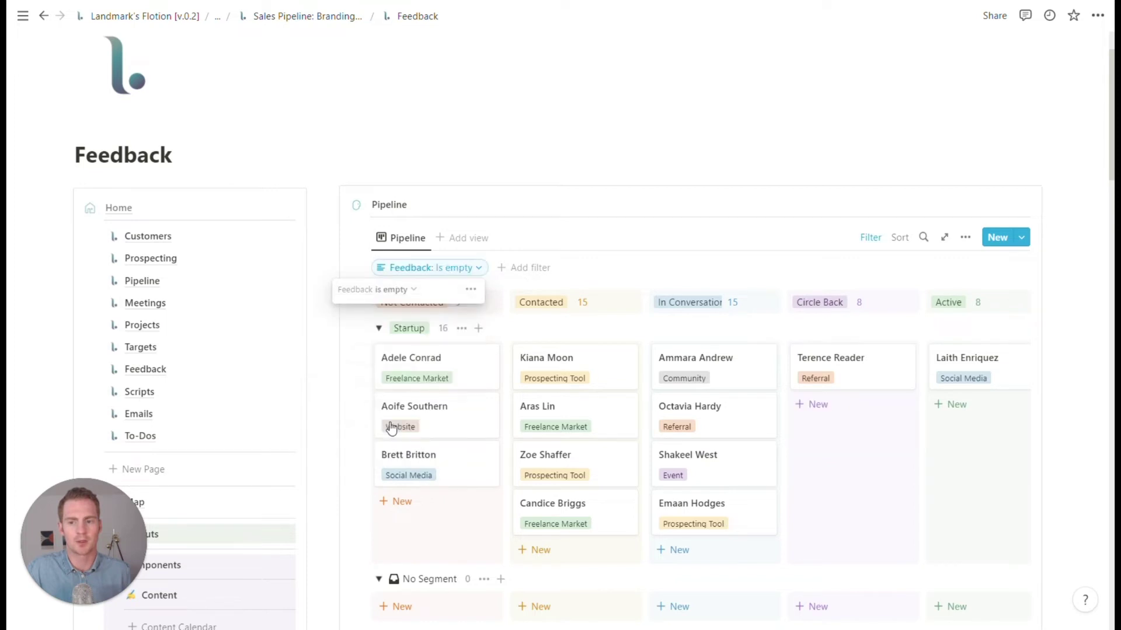
left_click(408, 289)
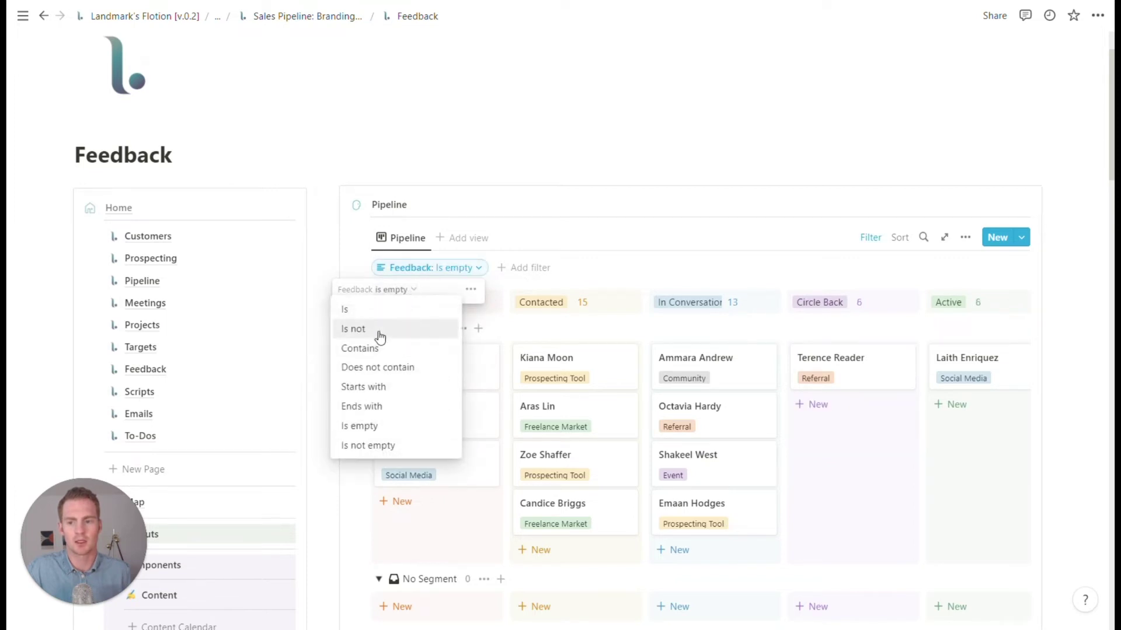
left_click(380, 446)
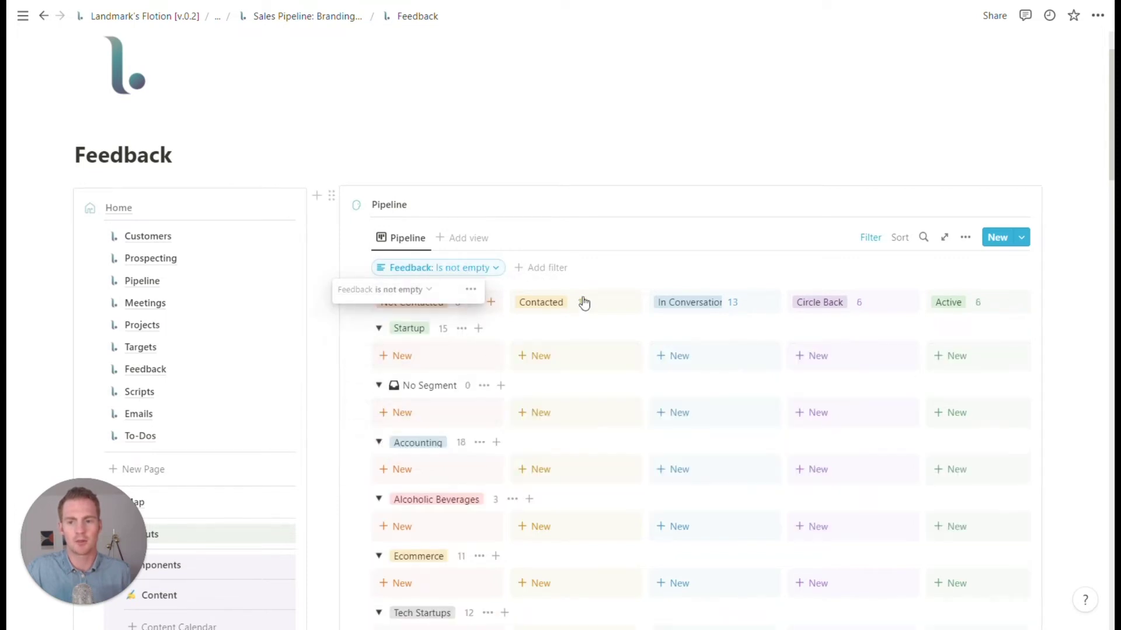
key("Escape")
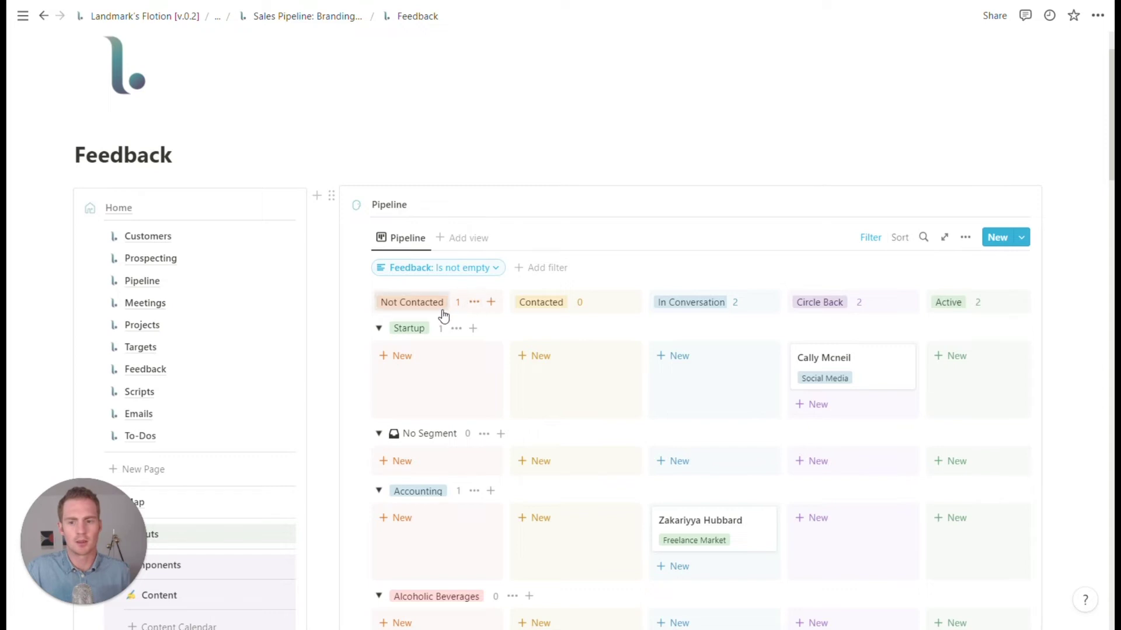
- Group the board by Segment with no sub-grouping, and show Feedback on each card
left_click(966, 237)
left_click(893, 425)
left_click(934, 292)
left_click(879, 361)
left_click(847, 268)
left_click(893, 446)
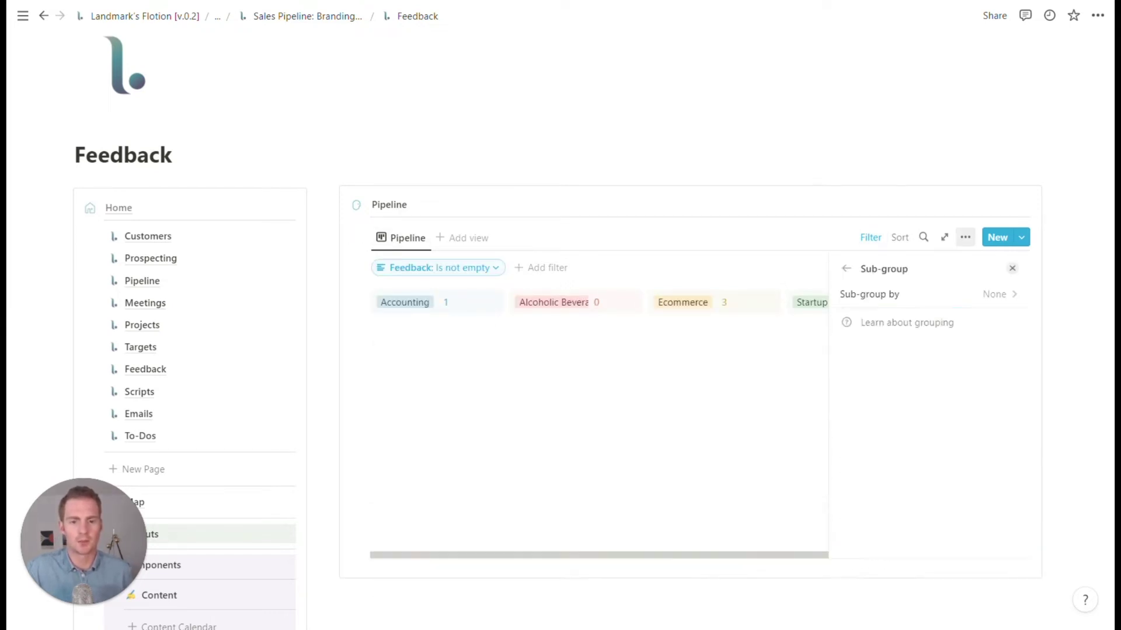
left_click(403, 238)
left_click(438, 284)
left_click(990, 320)
- Close the view settings and collapse the Components section
key("Escape")
scroll(594, 356, "right", 5)
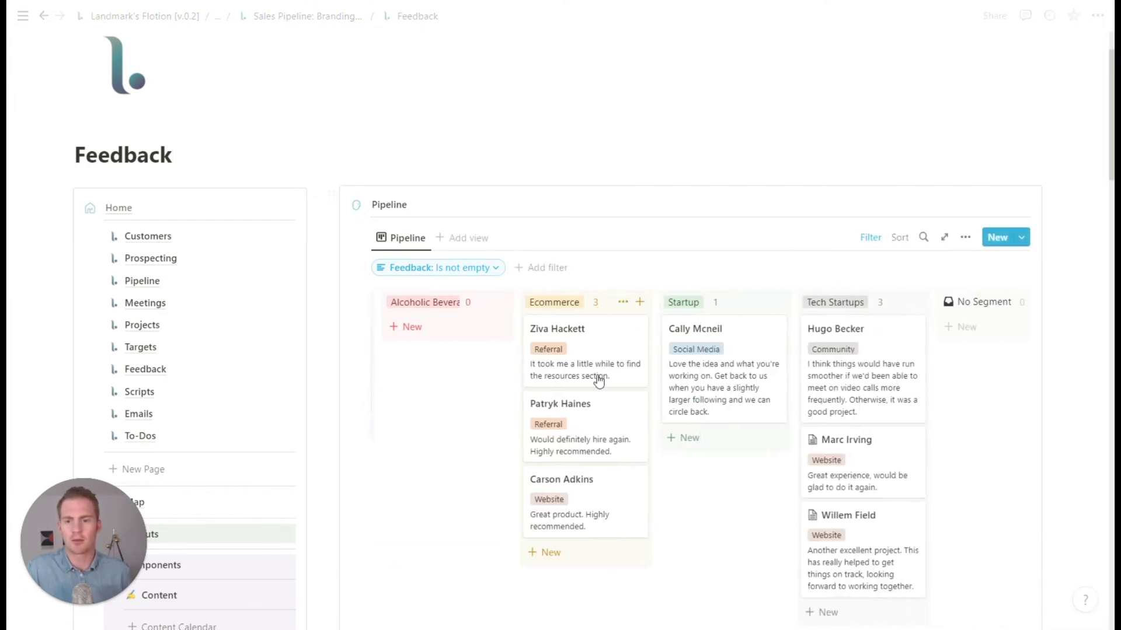
scroll(594, 356, "left", 5)
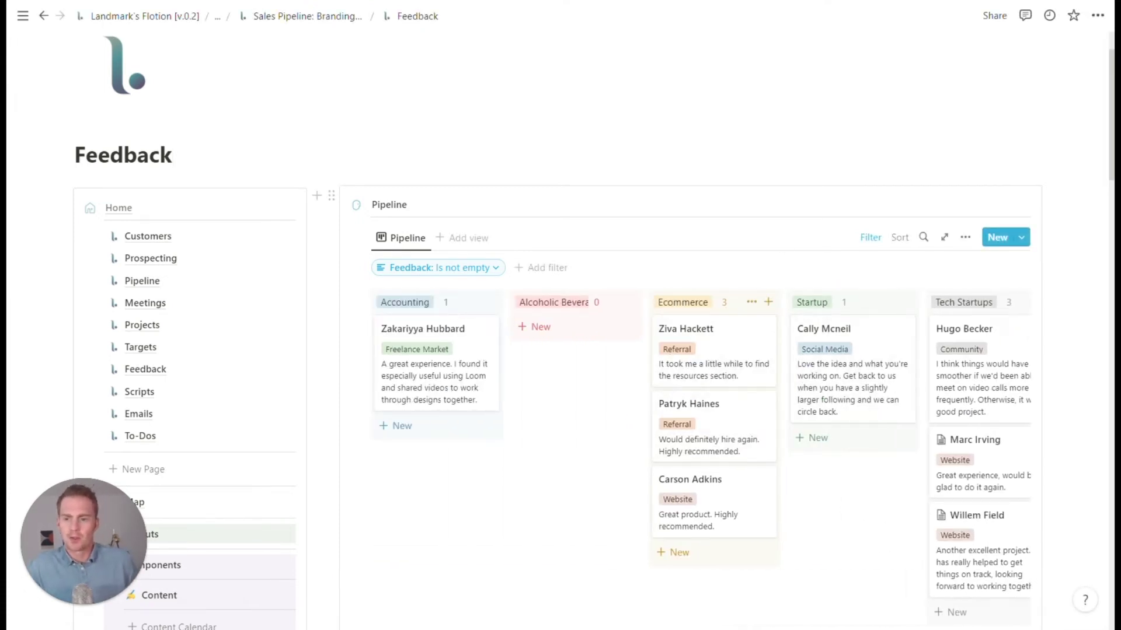
scroll(743, 405, "right", 3)
scroll(746, 405, "left", 3)
scroll(593, 330, "down", 1)
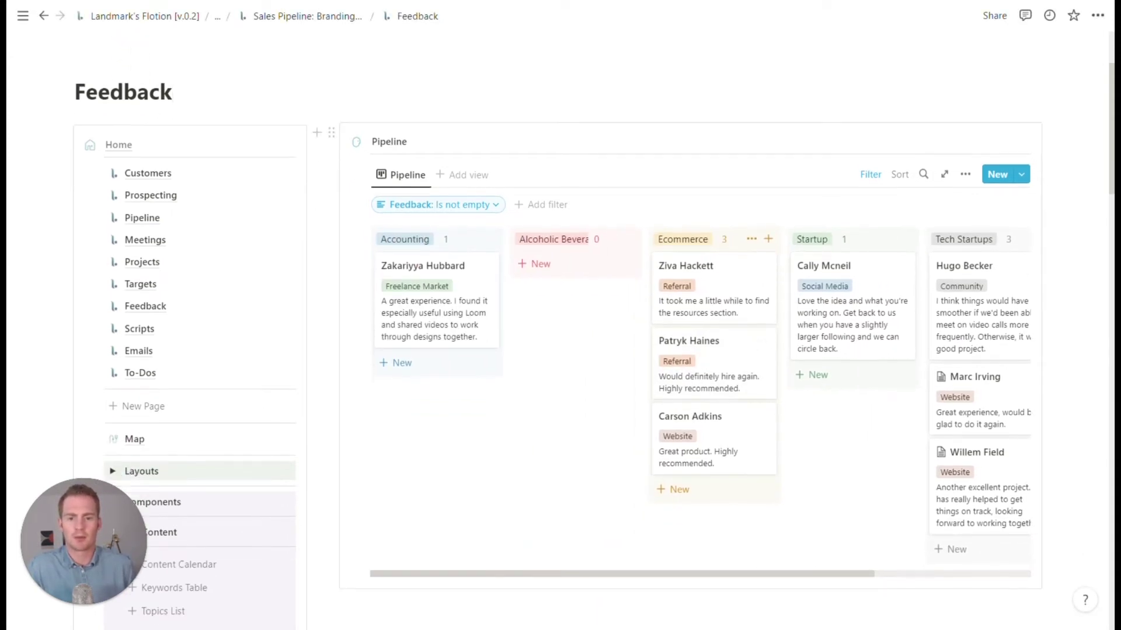
scroll(593, 330, "up", 1)
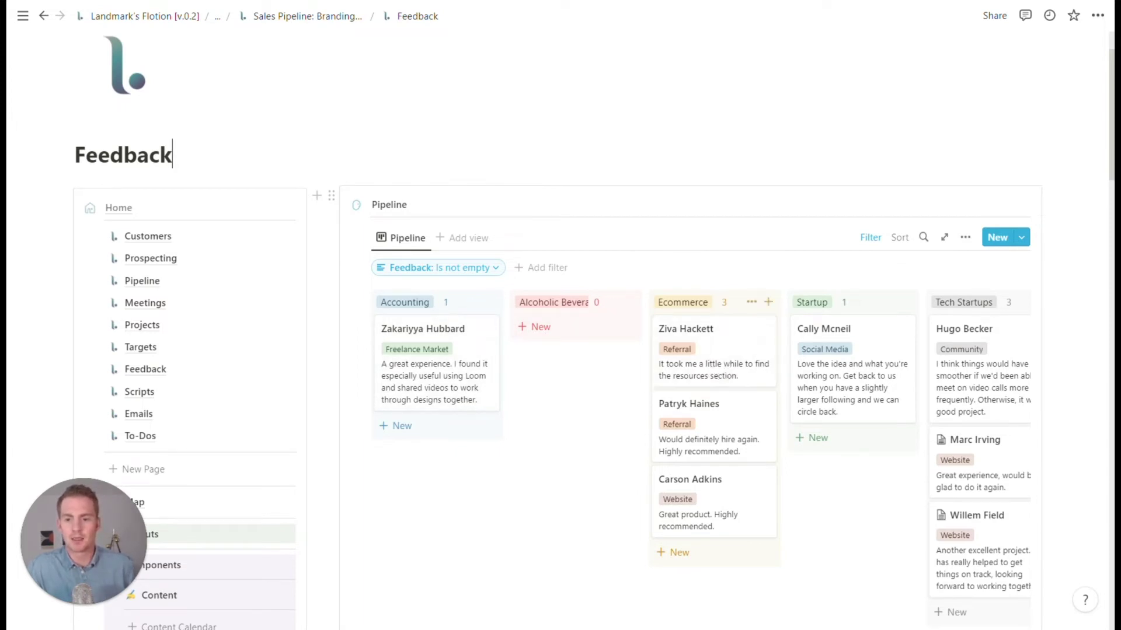
scroll(388, 418, "down", 1)
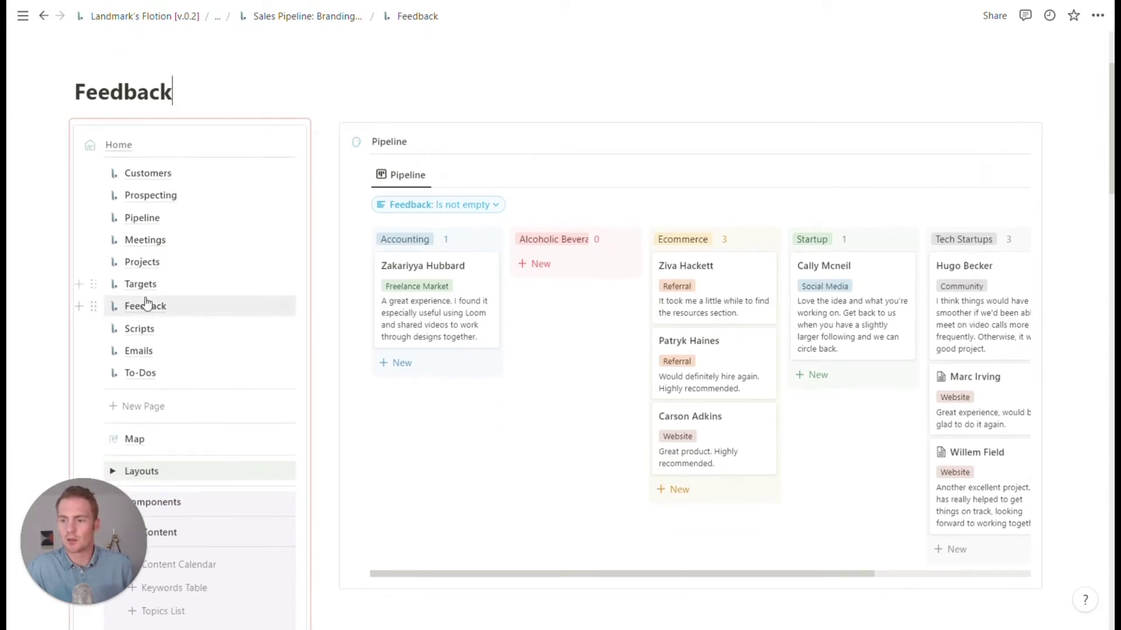
scroll(211, 326, "down", 1)
left_click(117, 443)
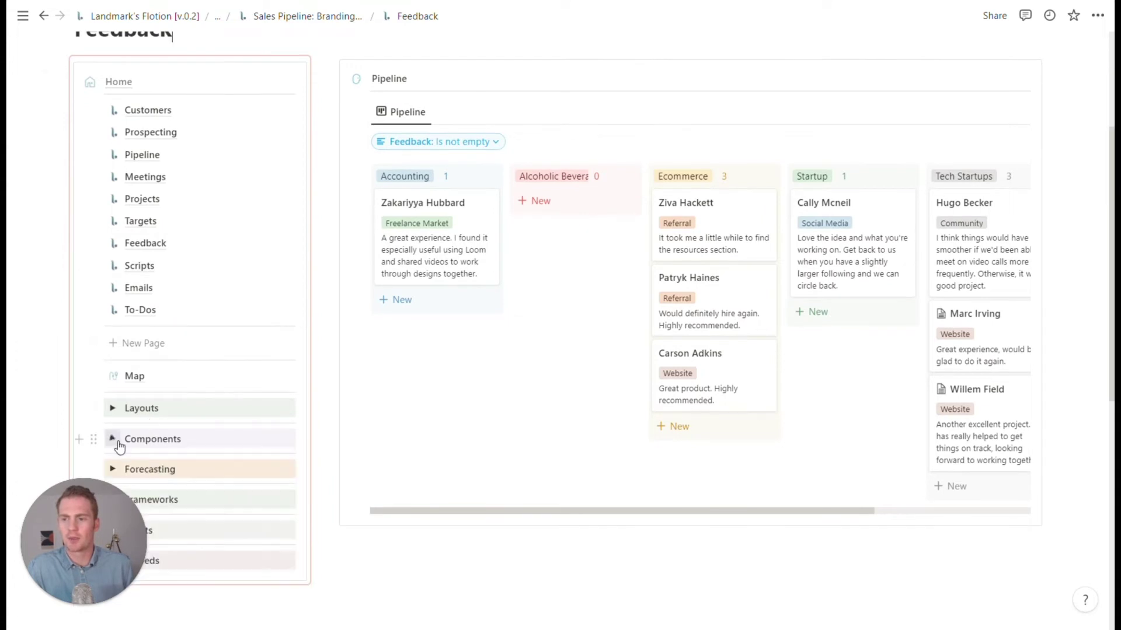
- Move Emails above Scripts in the navigation list
scroll(189, 258, "up", 1)
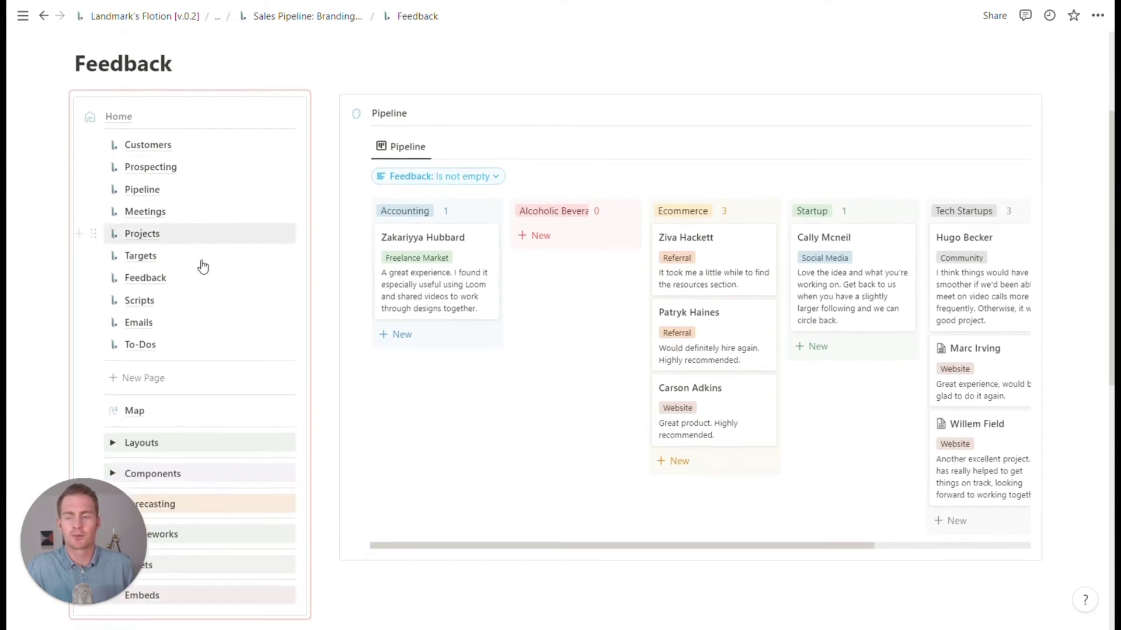
scroll(193, 262, "down", 1)
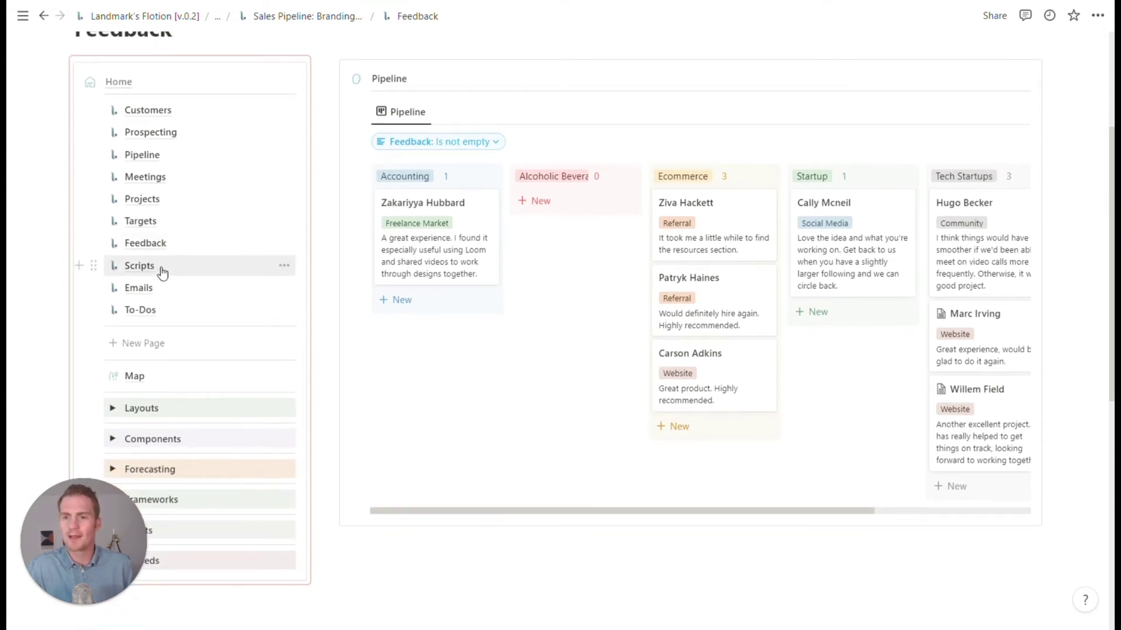
left_click_drag(94, 288, 110, 260)
- On the Emails page, insert the Emails Table template and place it in a column beside Home
left_click(139, 266)
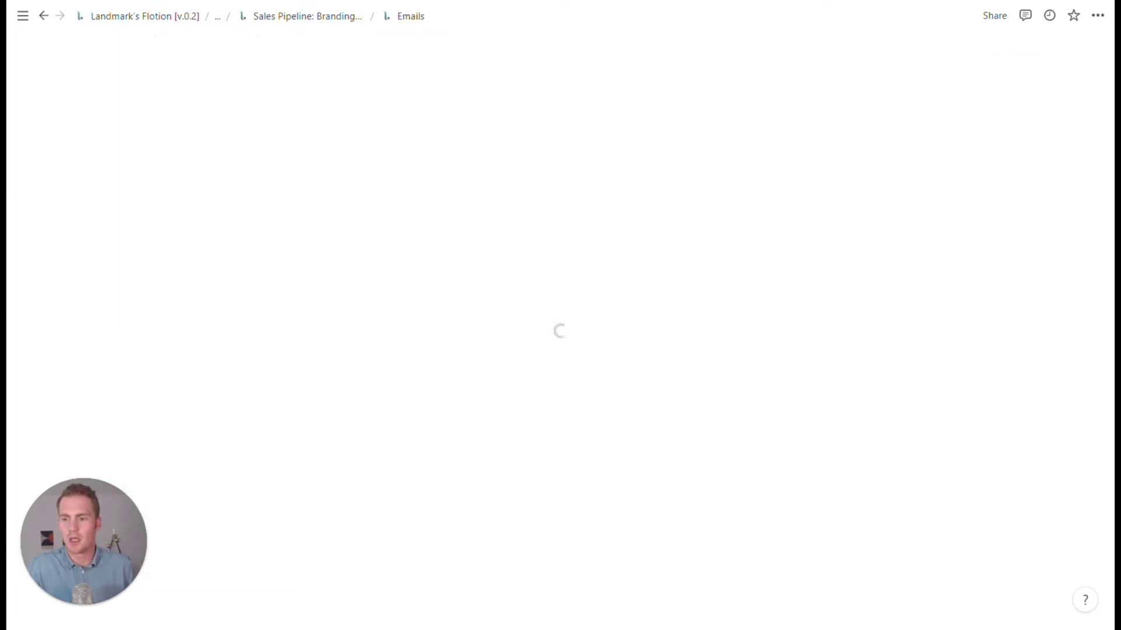
scroll(198, 292, "down", 2)
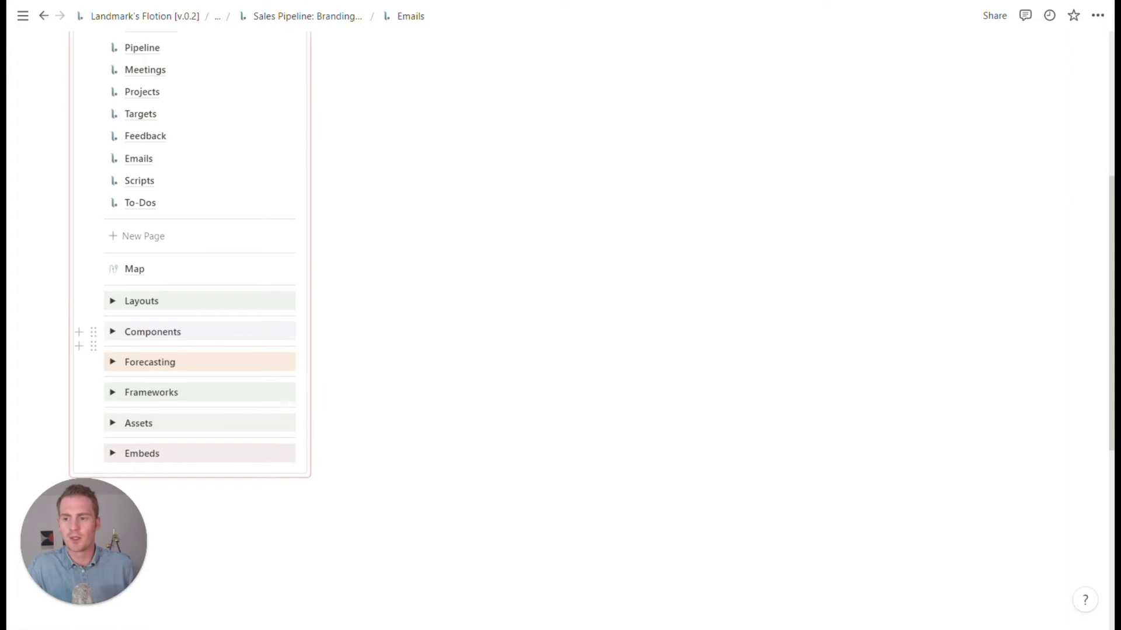
left_click(112, 332)
scroll(113, 338, "down", 3)
scroll(236, 301, "down", 2)
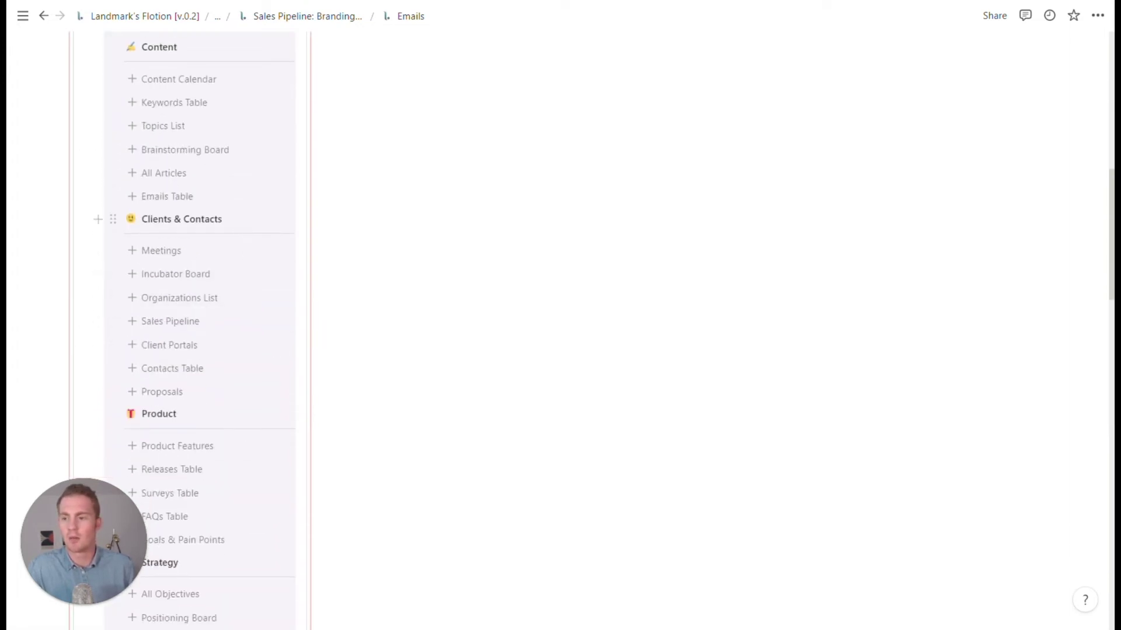
scroll(201, 323, "up", 2)
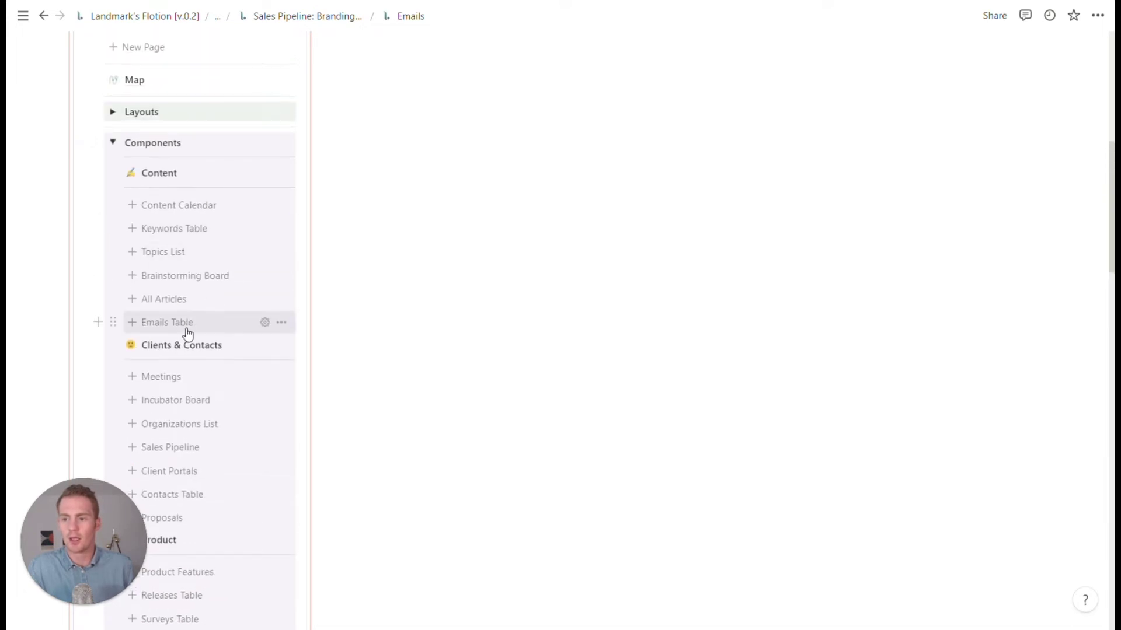
left_click(243, 321)
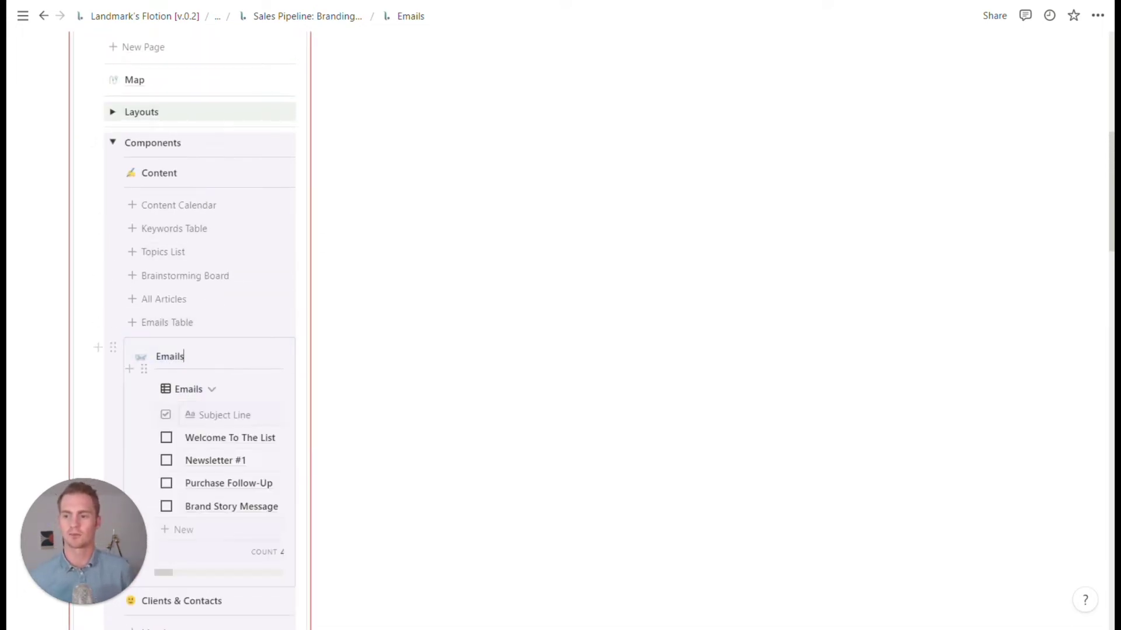
left_click_drag(113, 347, 403, 233)
left_click(331, 212)
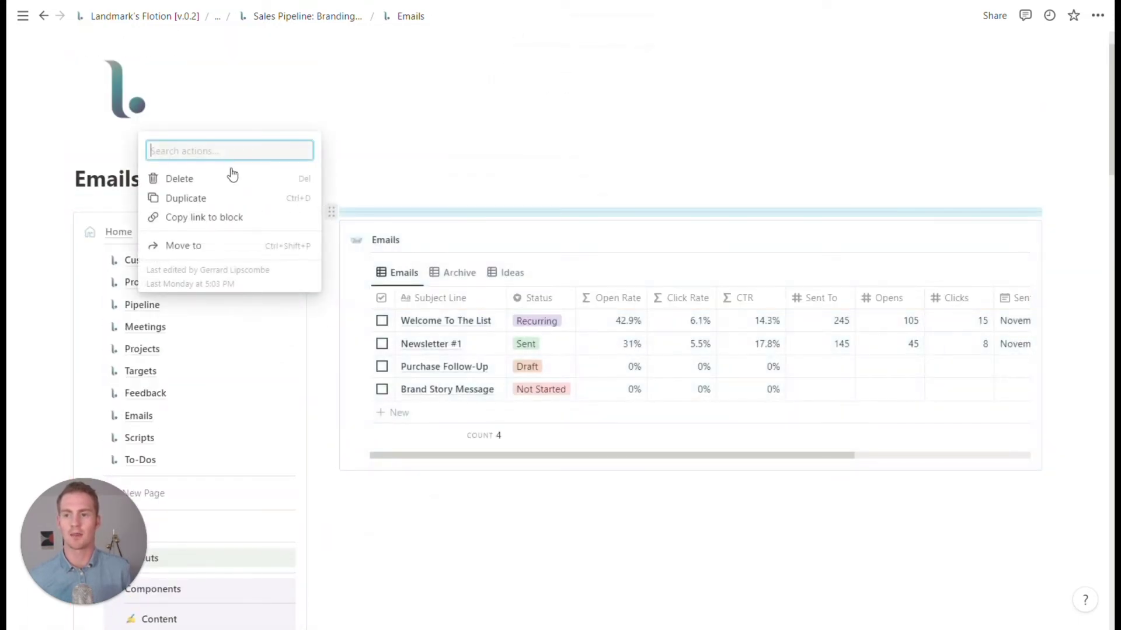
key("Escape")
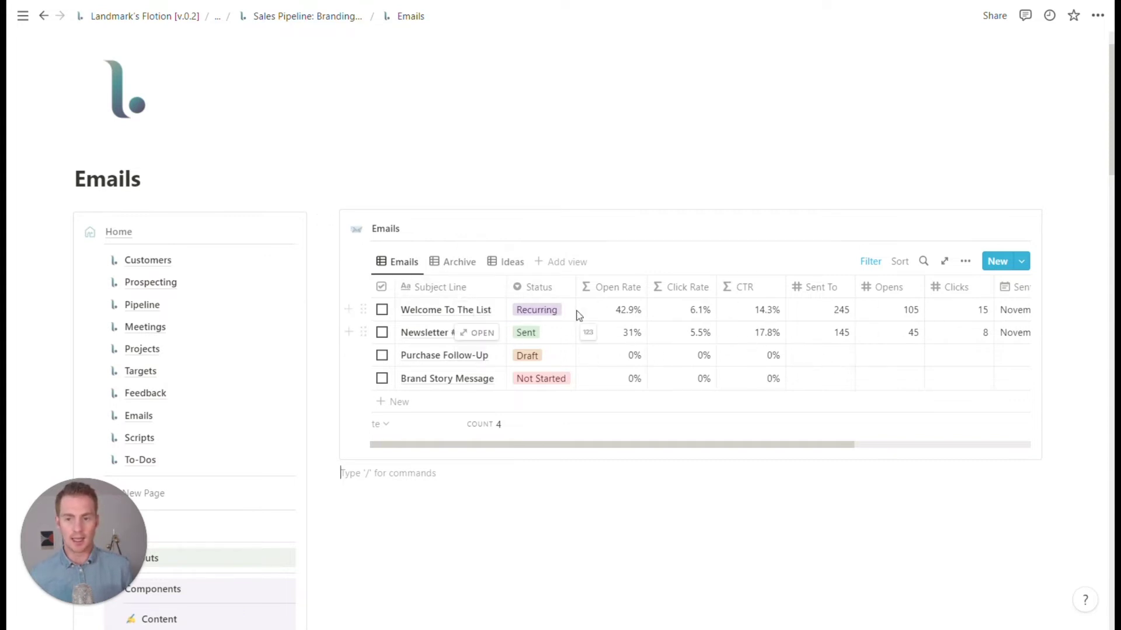
- Check the Brand Story Message email record, then go to the Scripts page's Components list
scroll(519, 328, "down", 1)
scroll(519, 328, "down", 2)
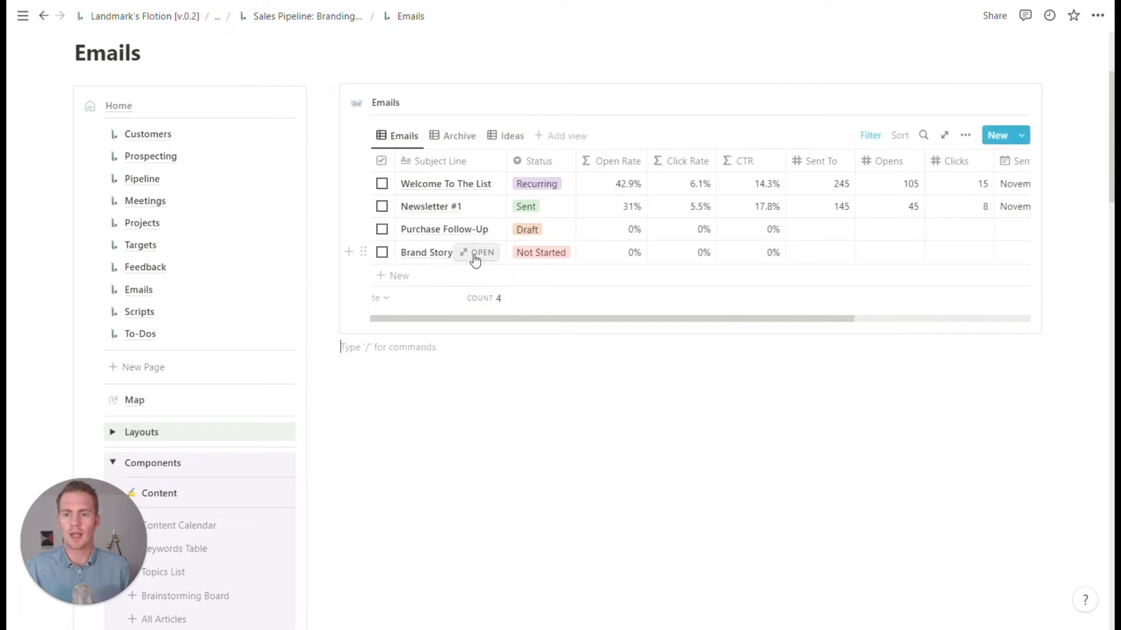
left_click(475, 257)
scroll(538, 358, "down", 3)
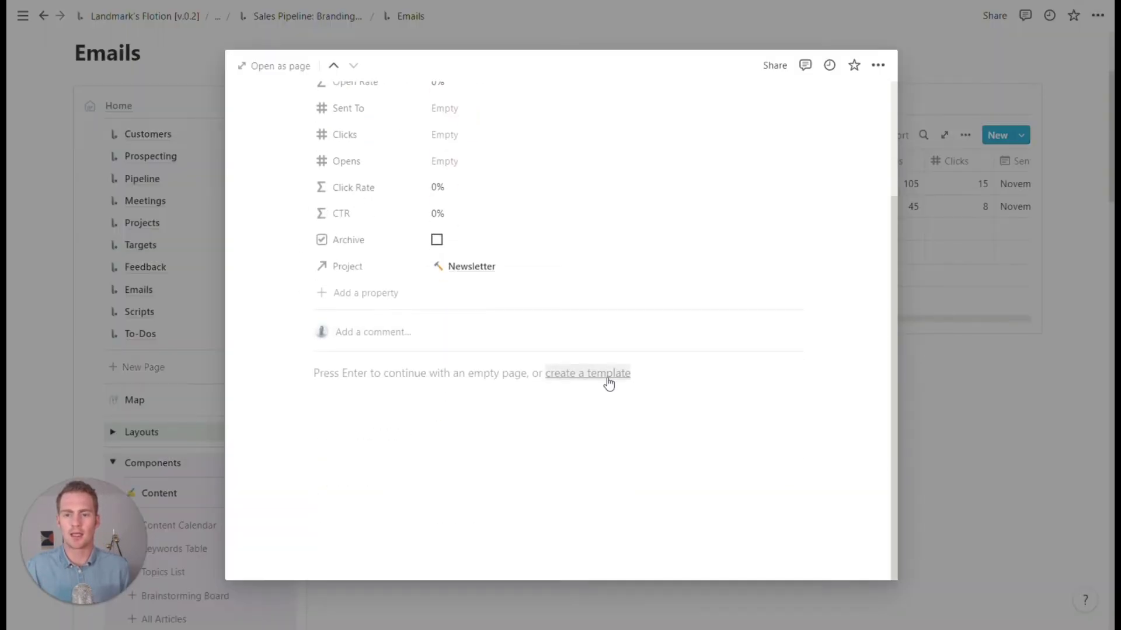
left_click(942, 380)
left_click(158, 312)
scroll(257, 333, "down", 10)
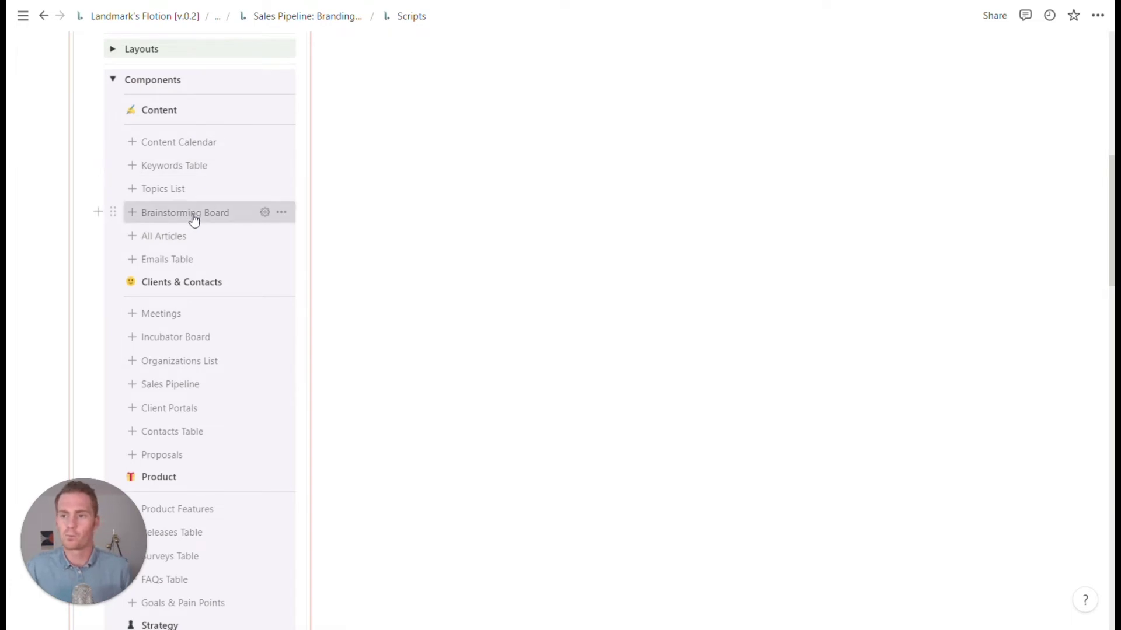
- Expand the Brainstorming Board component and place its board beside the sidebar on Scripts
left_click(195, 219)
left_click(204, 246)
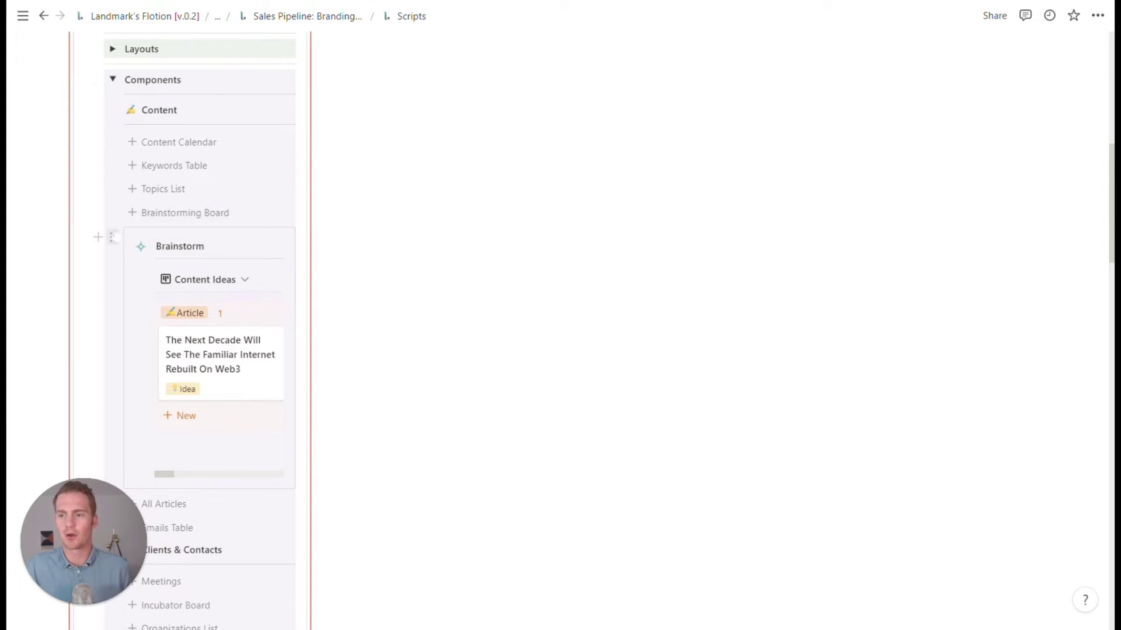
left_click_drag(114, 237, 458, 108)
left_click(337, 81)
key("Escape")
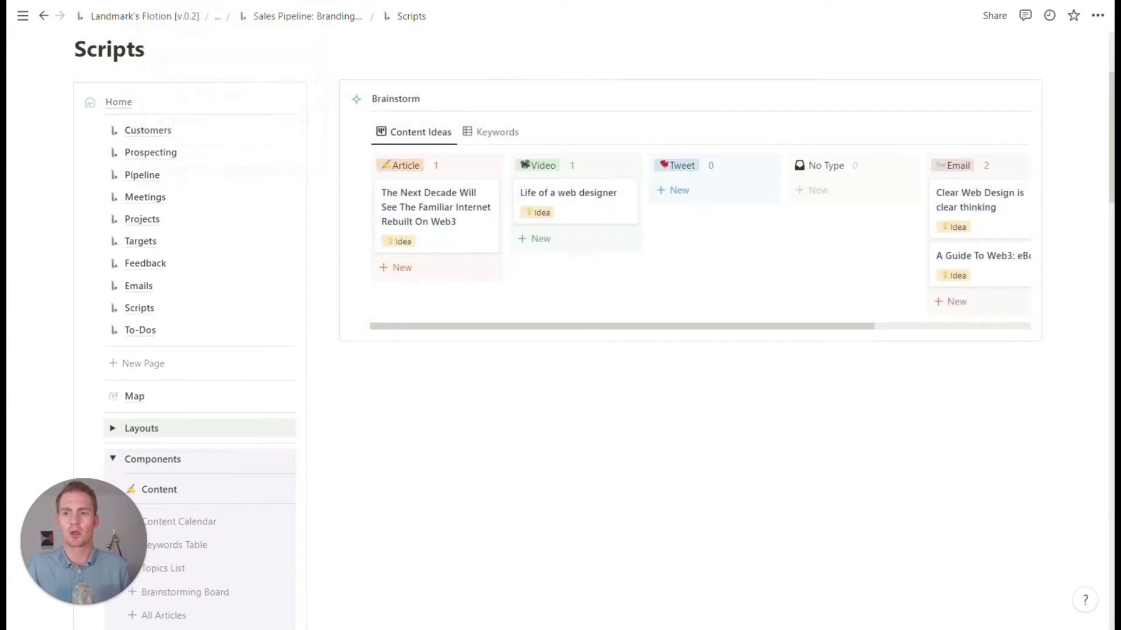
- Move the Email column to the front of the board
scroll(886, 190, "right", 3)
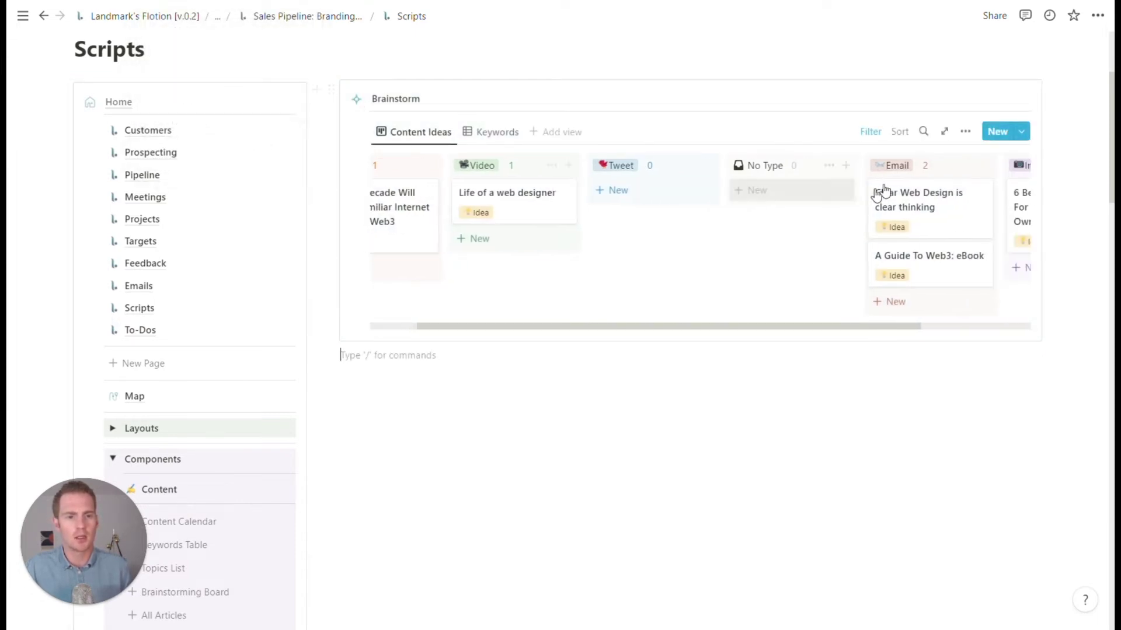
left_click_drag(890, 165, 450, 201)
scroll(560, 228, "left", 1)
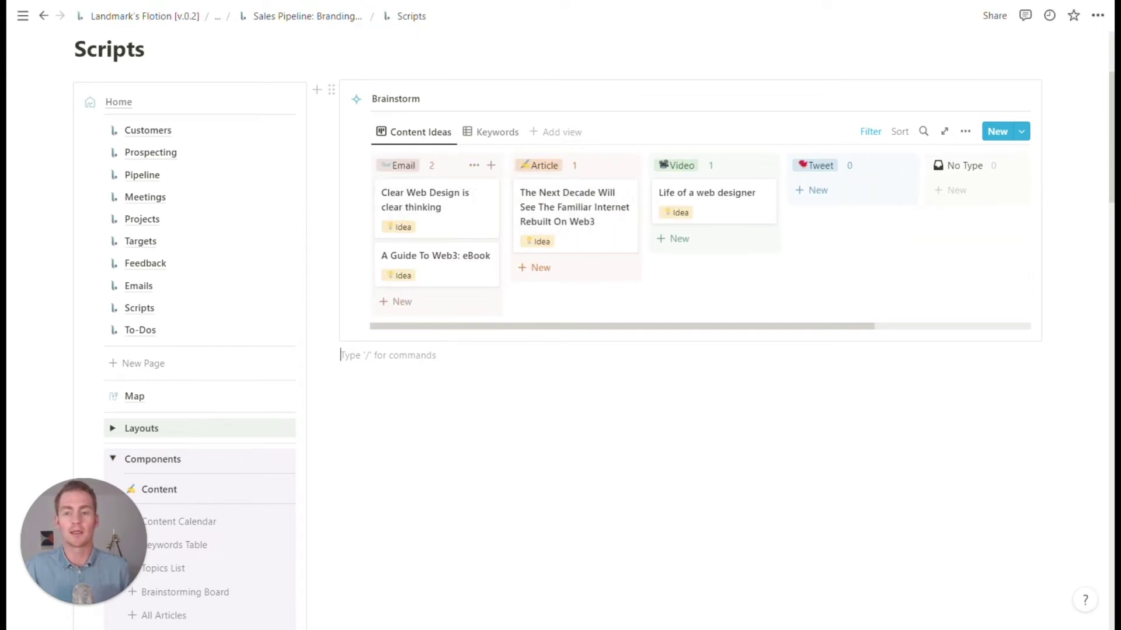
- Start replacing the Brainstorm title with 'Email'
scroll(574, 224, "up", 1)
left_click(420, 162)
key("shift+Home")
type("Email")
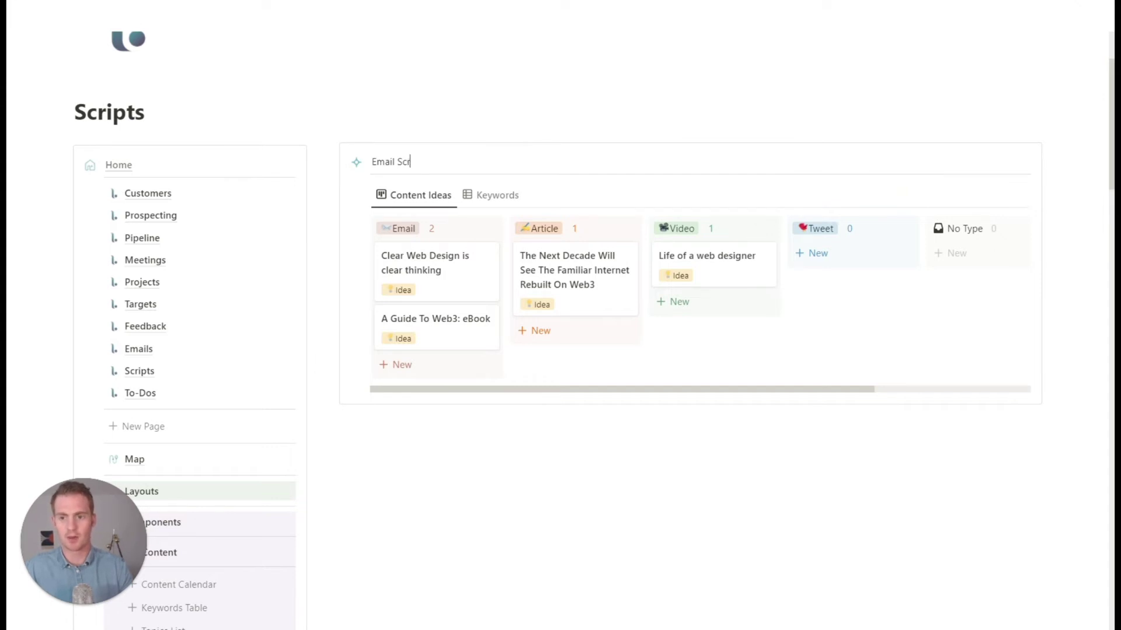
- Finish the Email Scripts title and rename the Email and Article columns Cold Outreach and Warm Outreach
key("shift+Home")
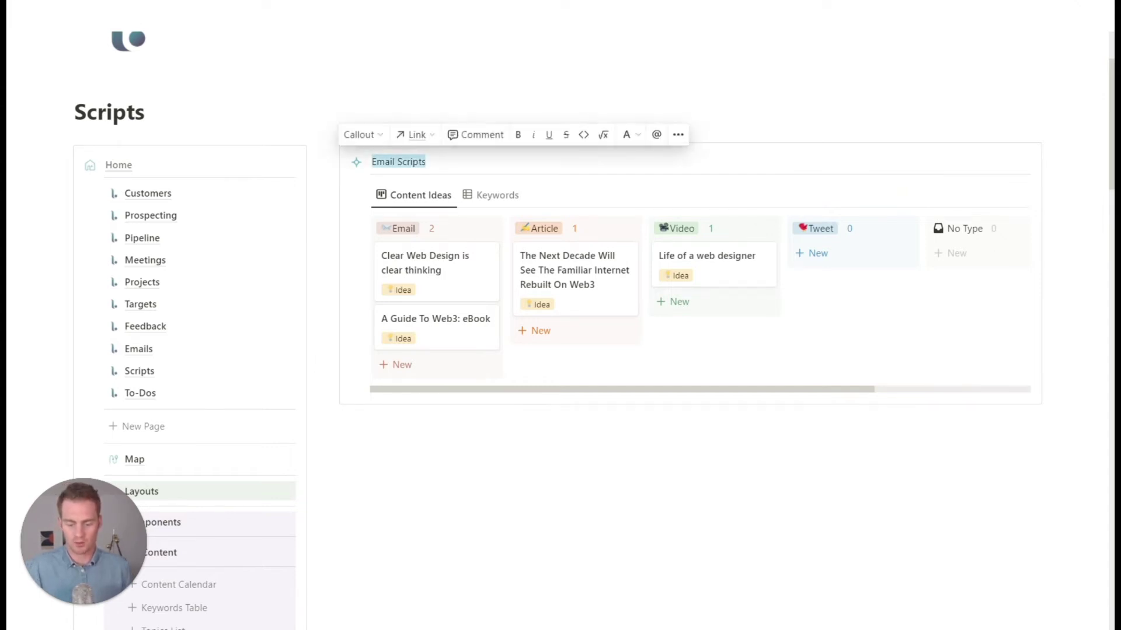
left_click(411, 229)
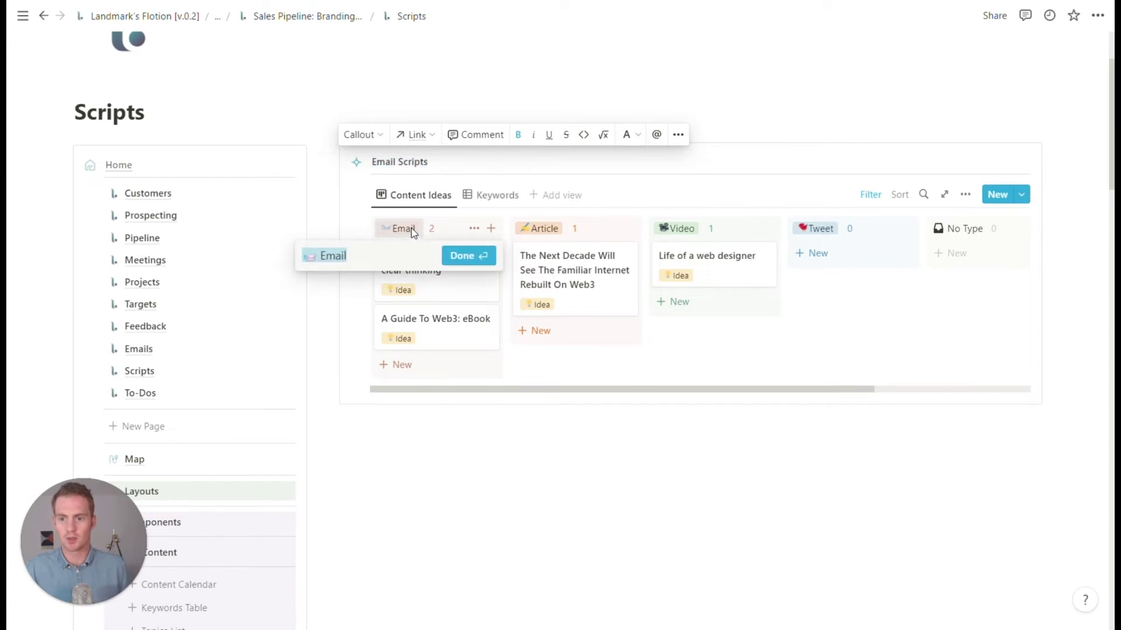
type("Outreach")
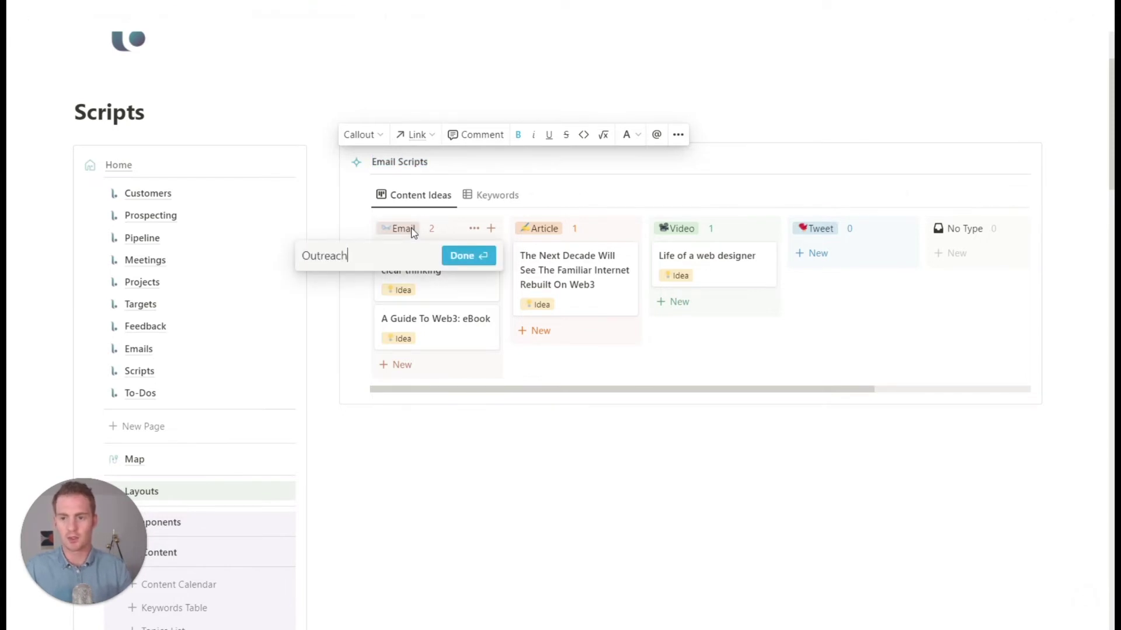
key("ctrl+a")
type("Cold")
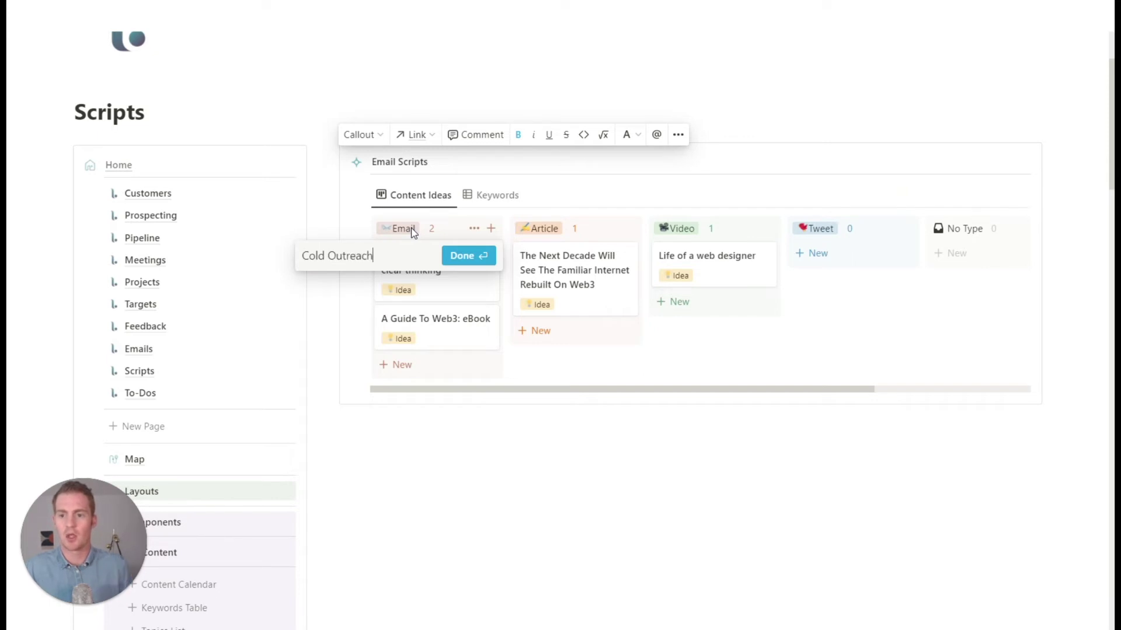
type(" Outreach")
left_click(464, 256)
left_click(536, 230)
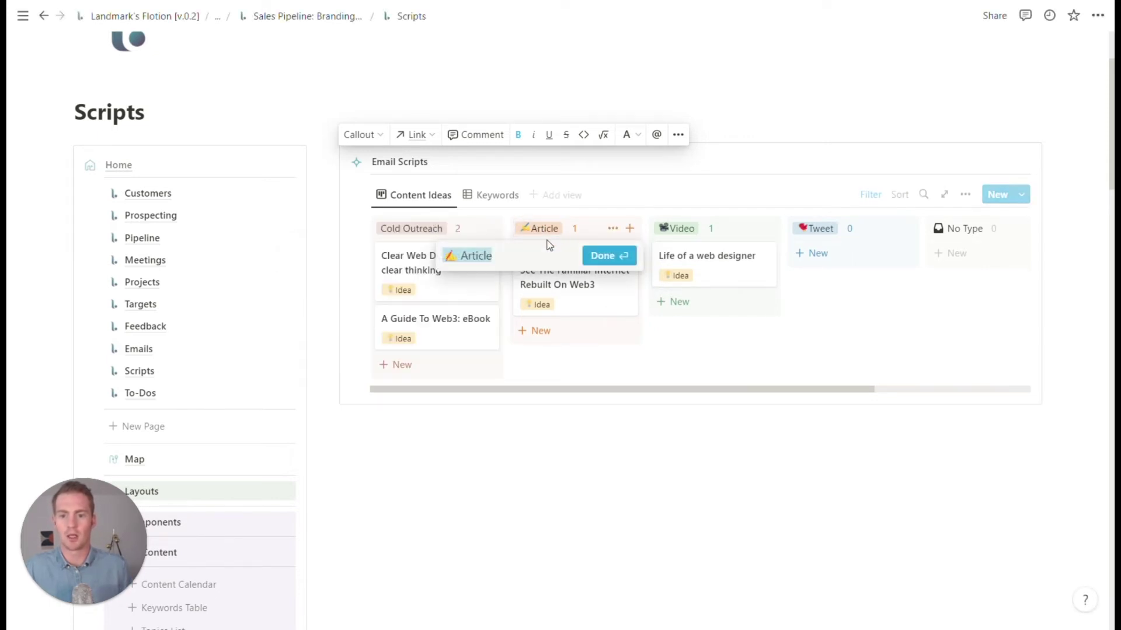
type("Warm Outreach")
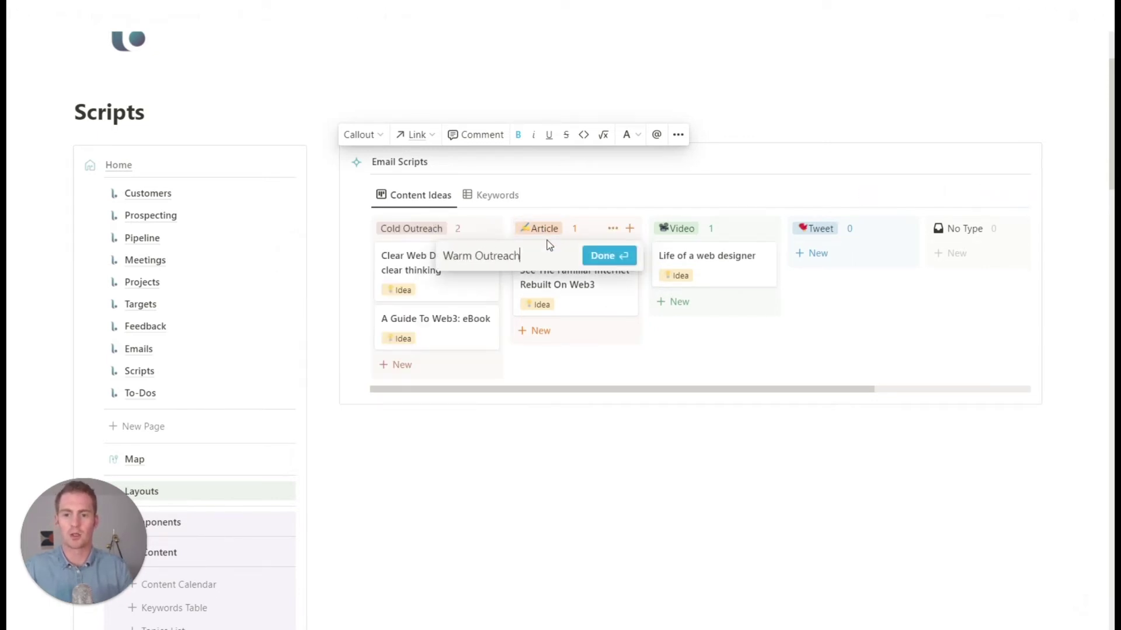
left_click(601, 256)
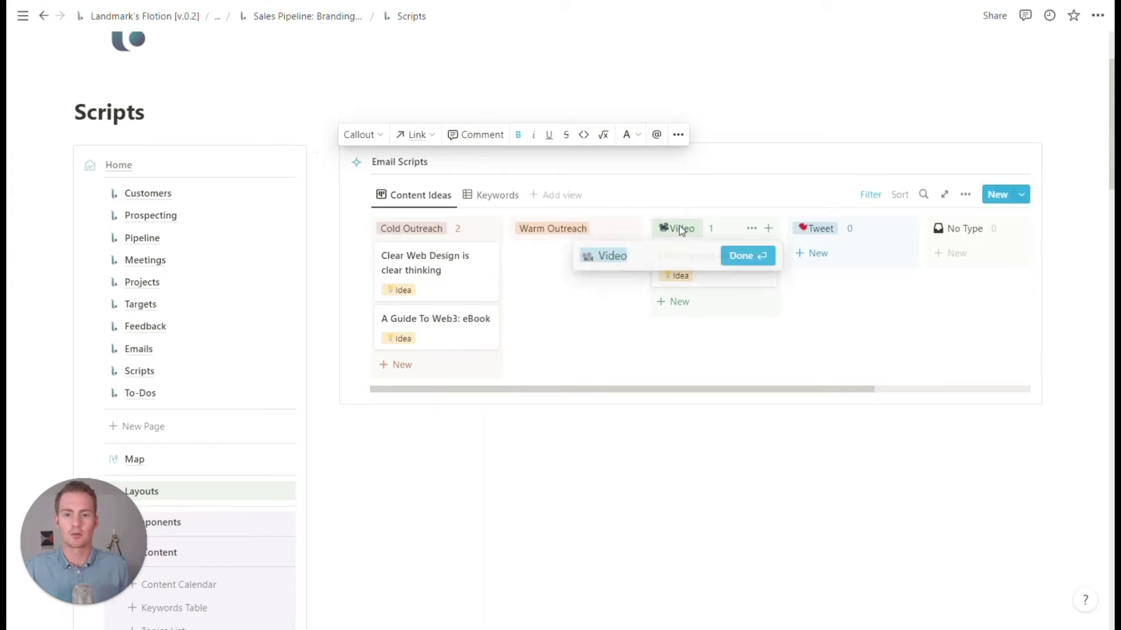
- Rename Video, Tweet and Instagram to Call Scripts, Follow-up and Ice Breakers; move Ice Breakers before No Type
left_click(680, 229)
type("Call Scripts")
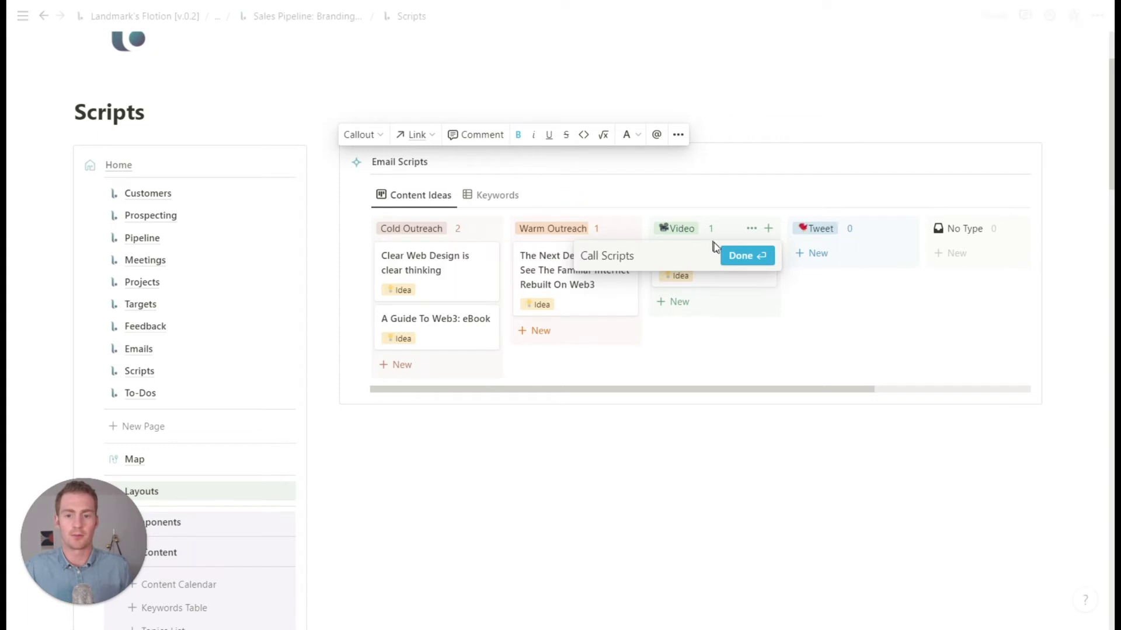
left_click(745, 255)
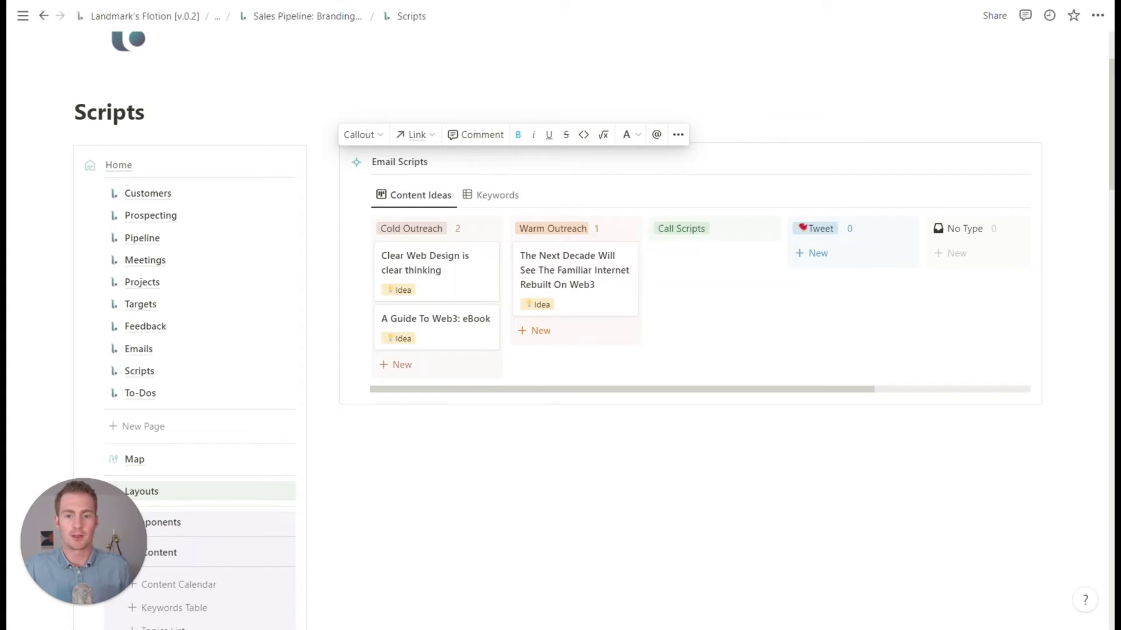
left_click(815, 230)
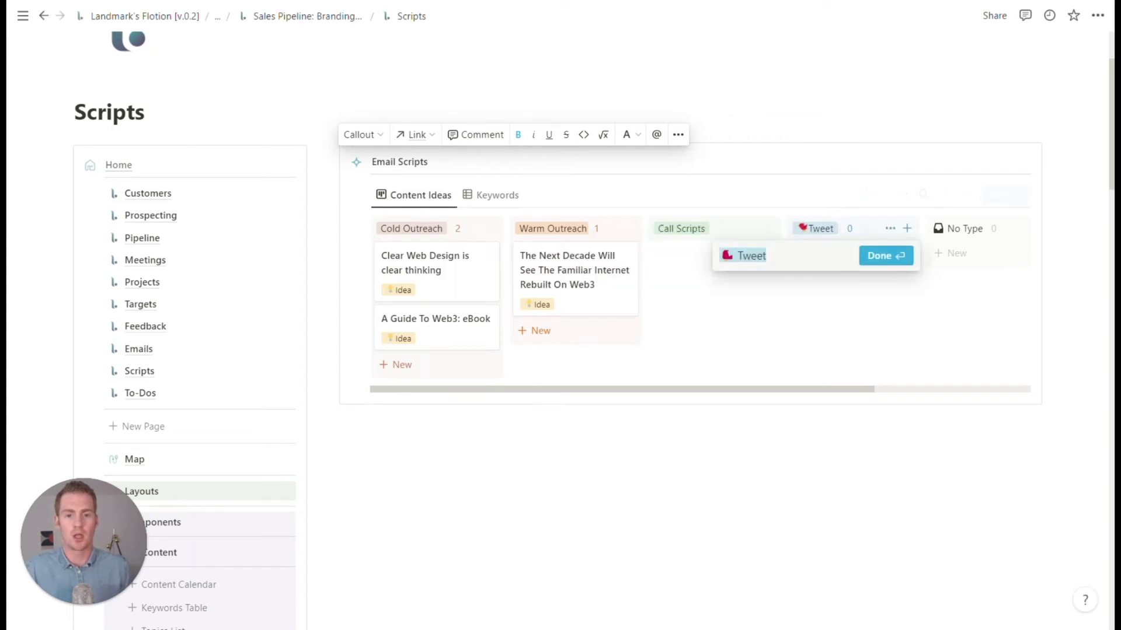
key("BackSpace")
type("Follow-up")
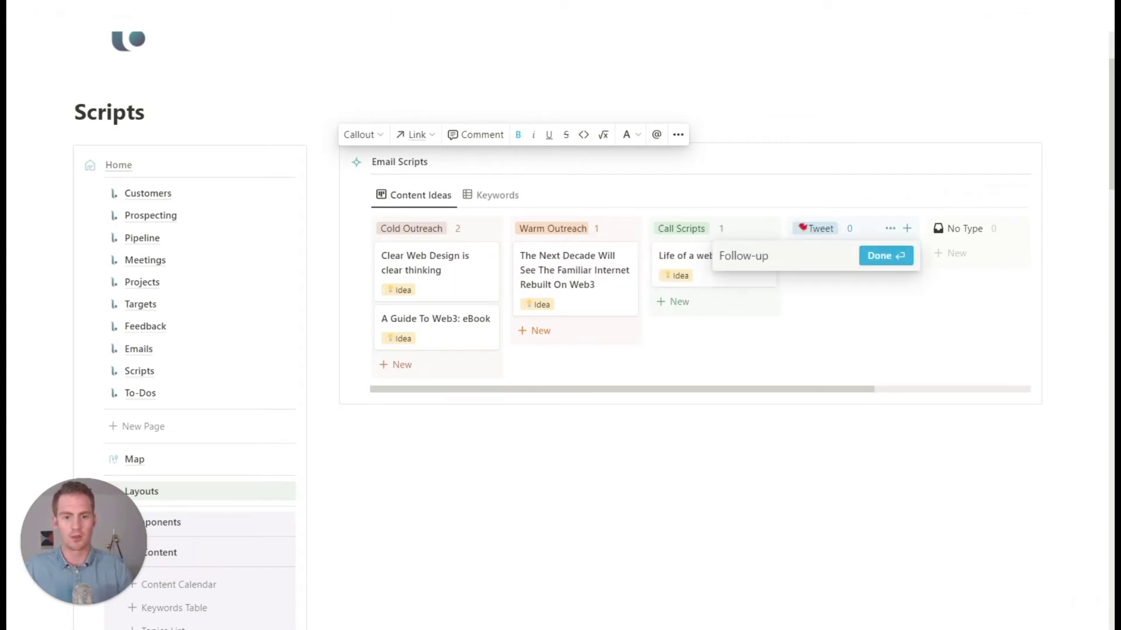
key("Return")
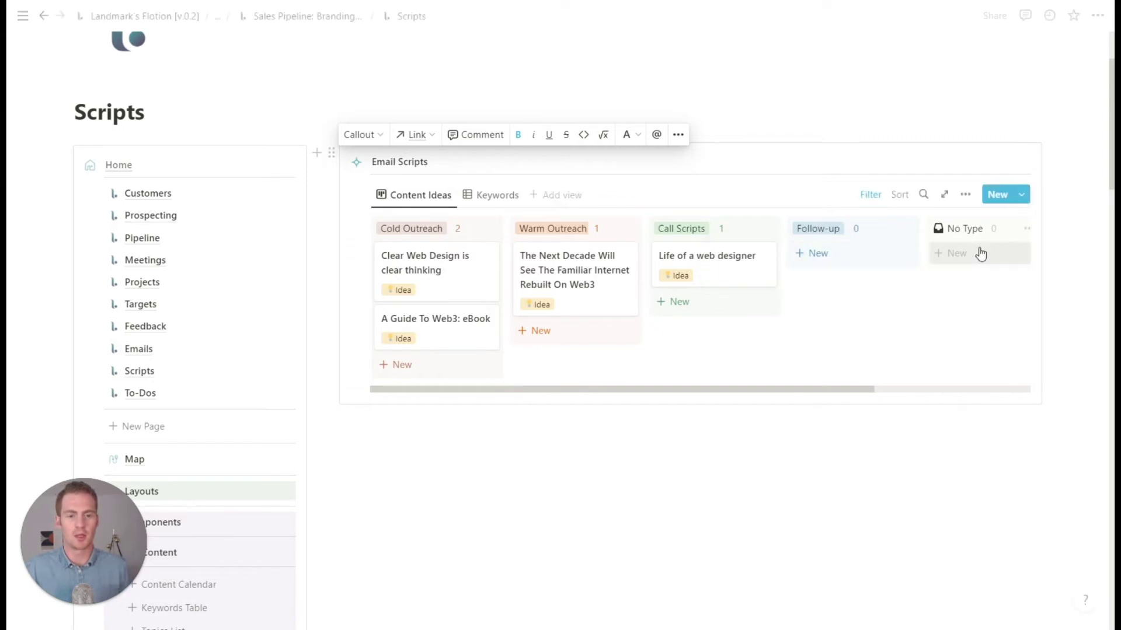
scroll(925, 250, "right", 3)
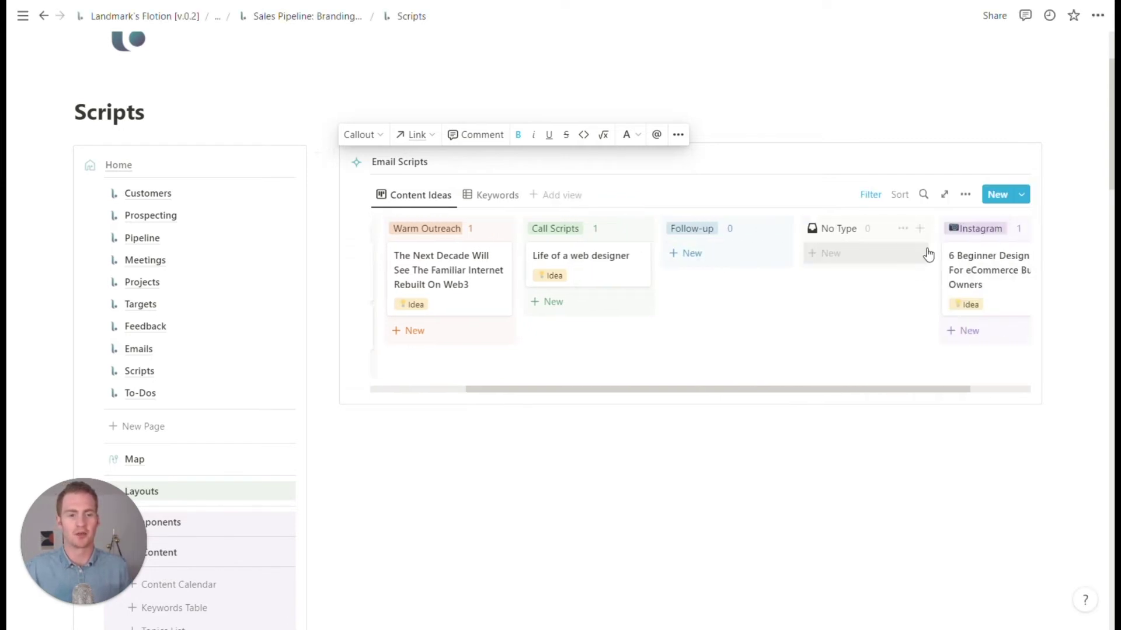
left_click(953, 231)
type("Ice Breakers")
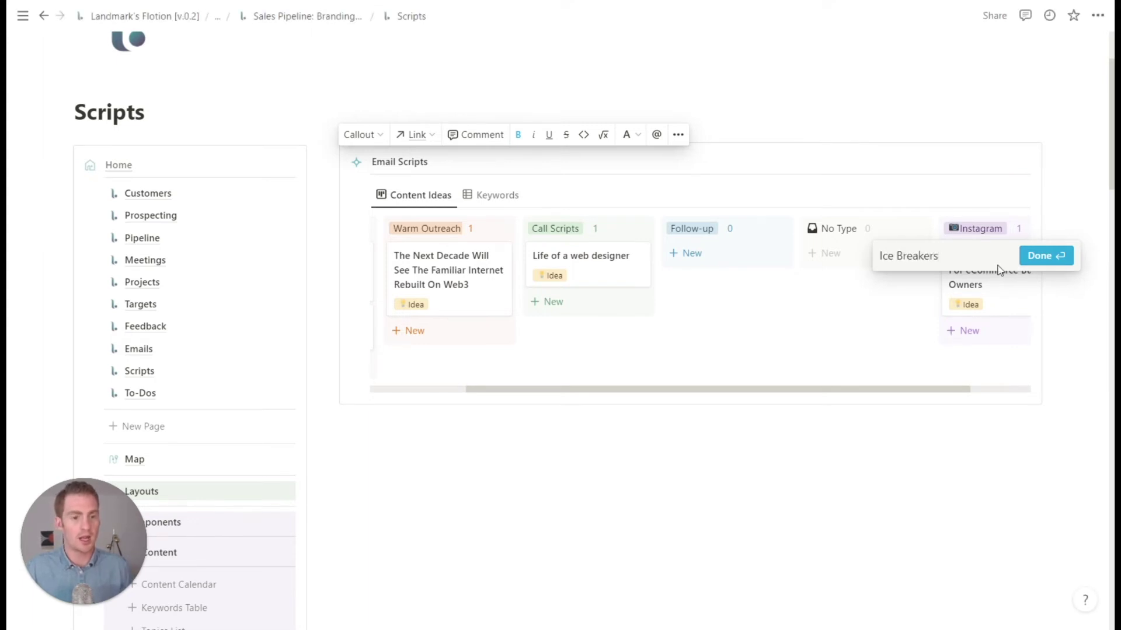
left_click(1045, 255)
left_click_drag(978, 234, 841, 232)
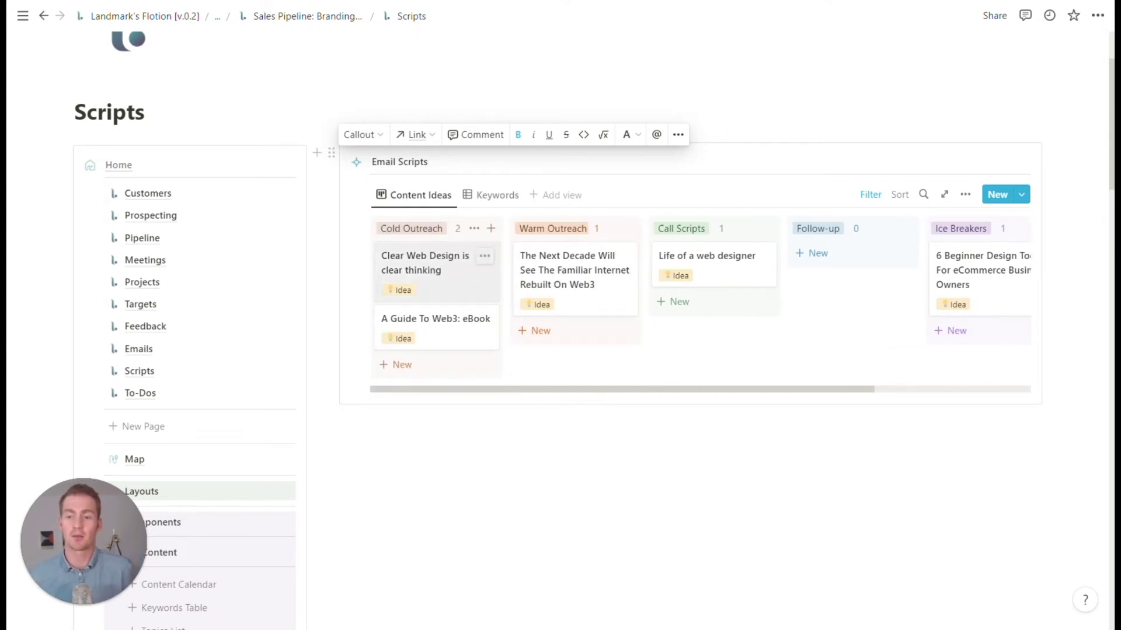
- Retitle the Clear Web Design card to 'Basic Cold Outreach'
left_click(469, 282)
key("ctrl+a")
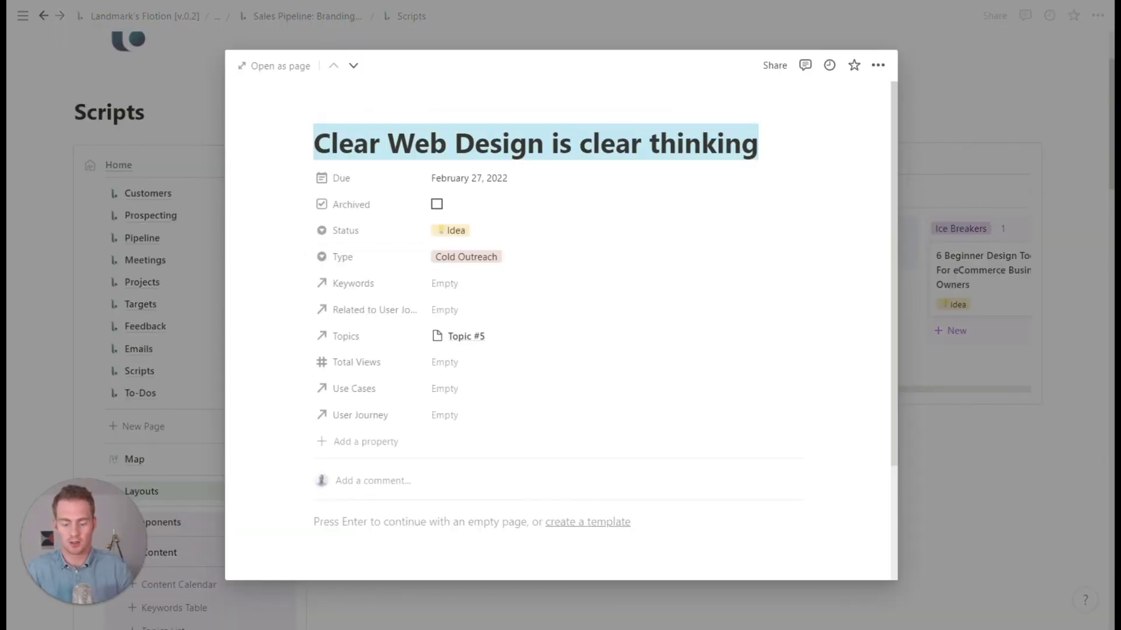
type("Basic Cold Outr")
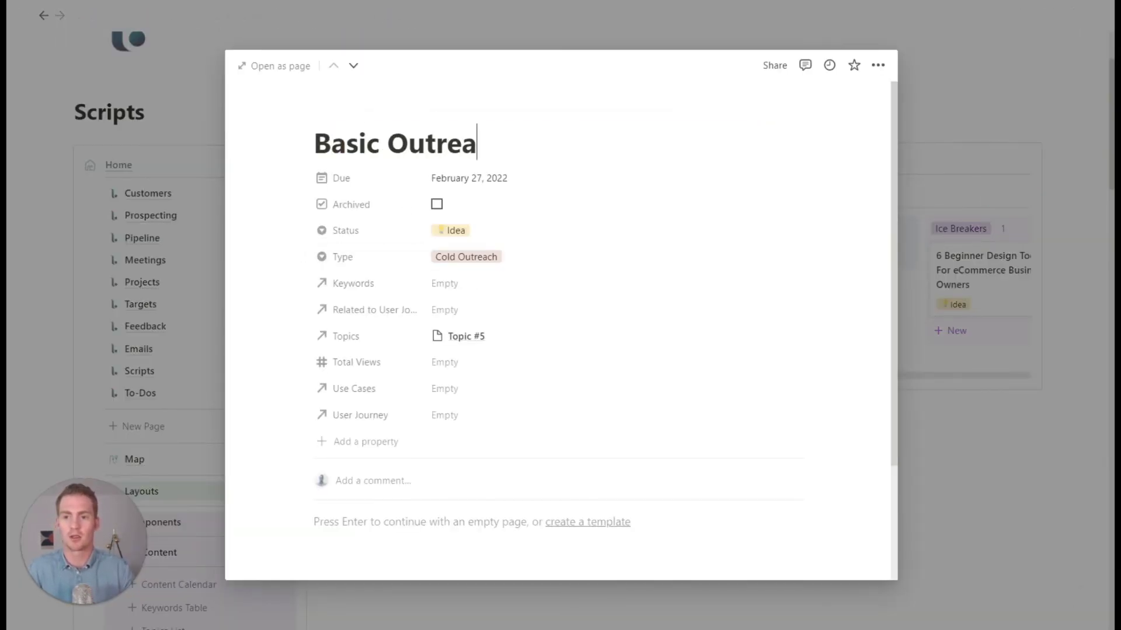
type("eac")
left_click(387, 143)
type("Cold")
left_click(559, 143)
type("h")
- Start the card's body with the greeting 'Hey contact,' and close the card
scroll(432, 300, "down", 3)
key("Return")
scroll(407, 397, "up", 1)
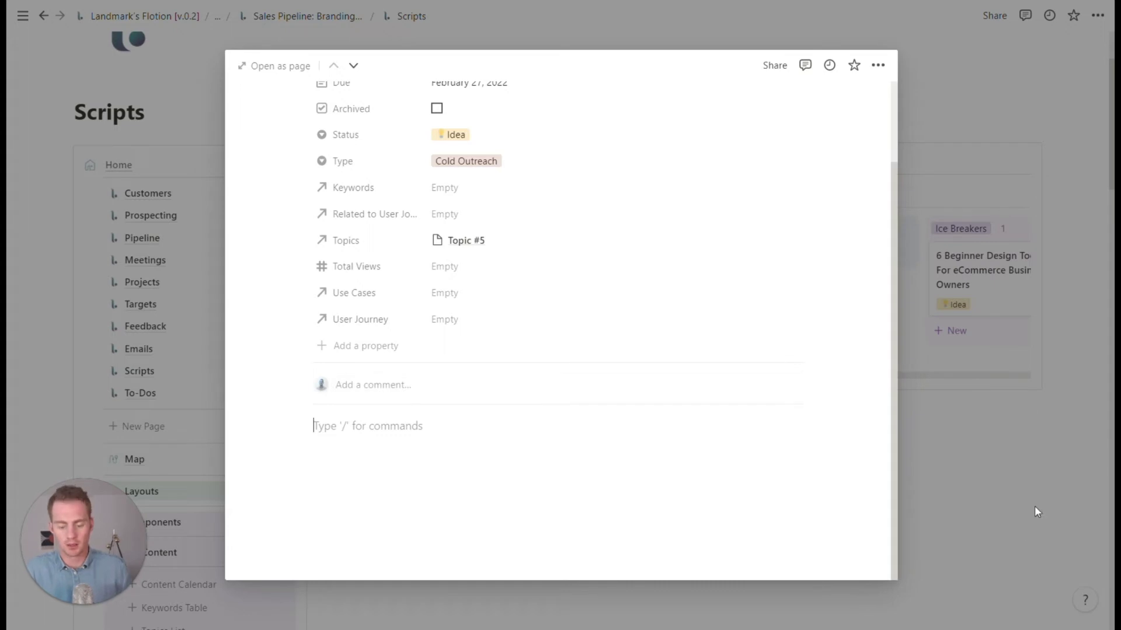
type("Hey contact,")
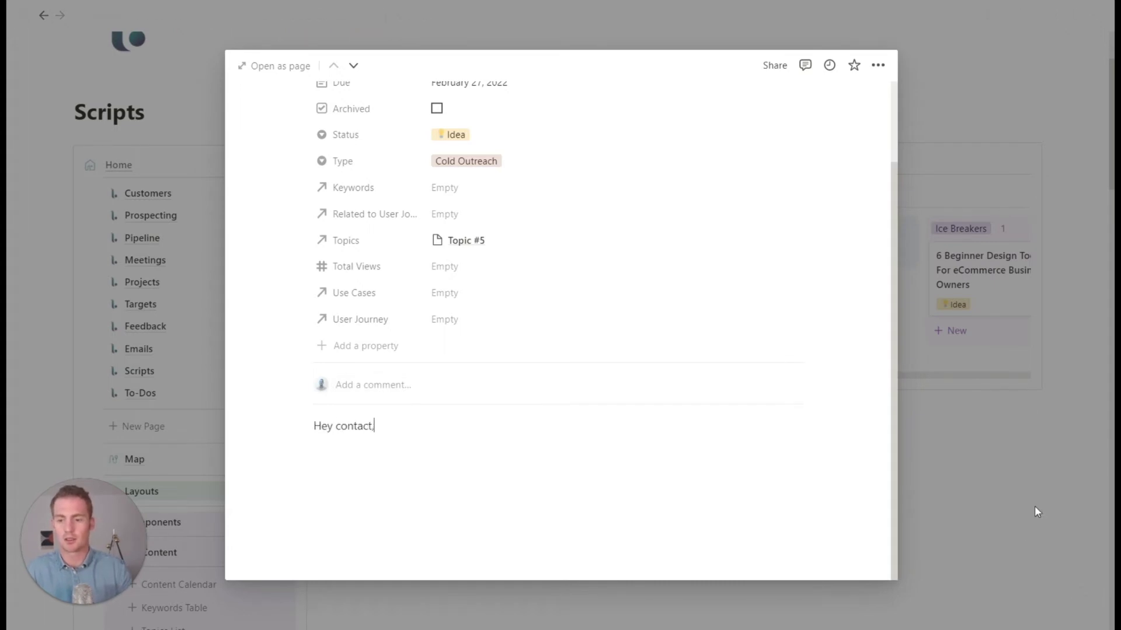
key("Return")
left_click(1047, 457)
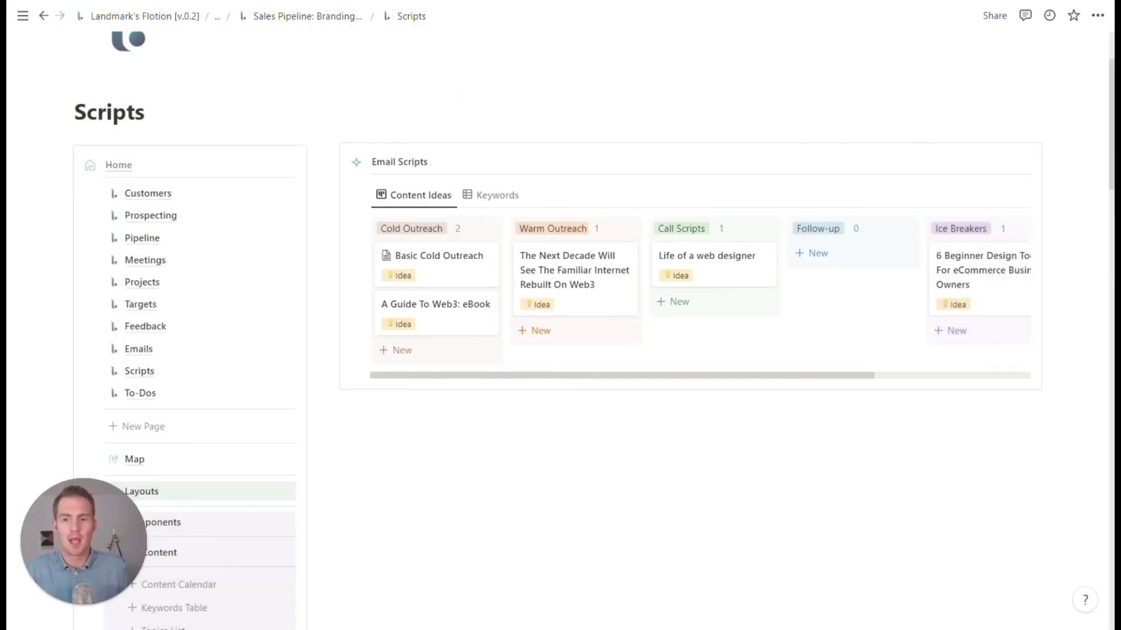
- Reopen the Basic Cold Outreach card, rearrange content in its page, and close it
scroll(213, 278, "down", 2)
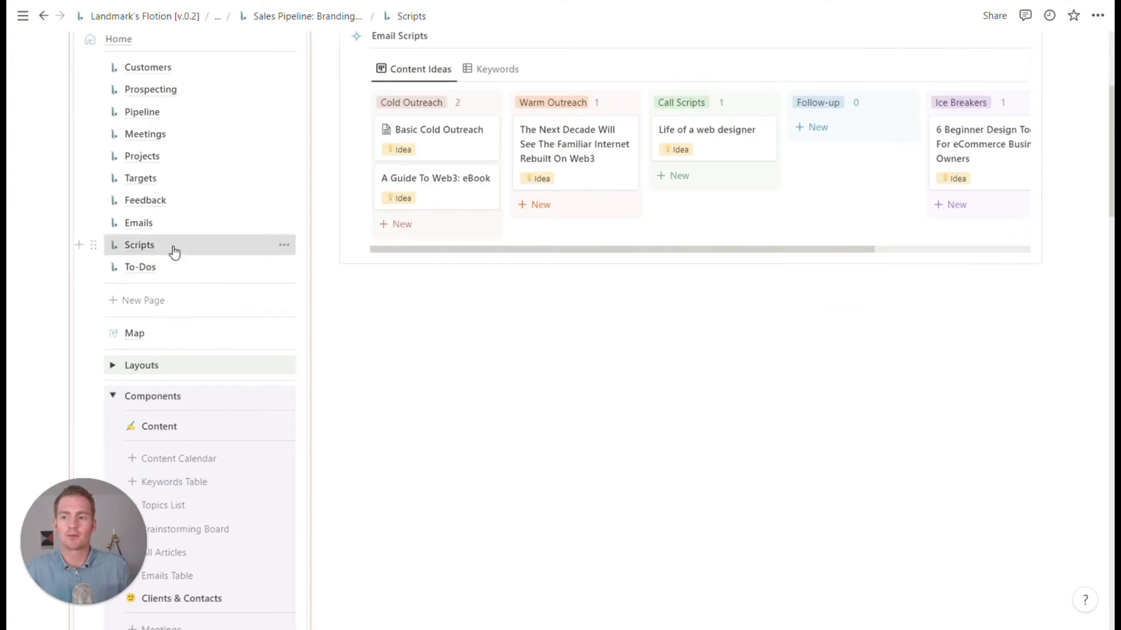
scroll(449, 300, "up", 2)
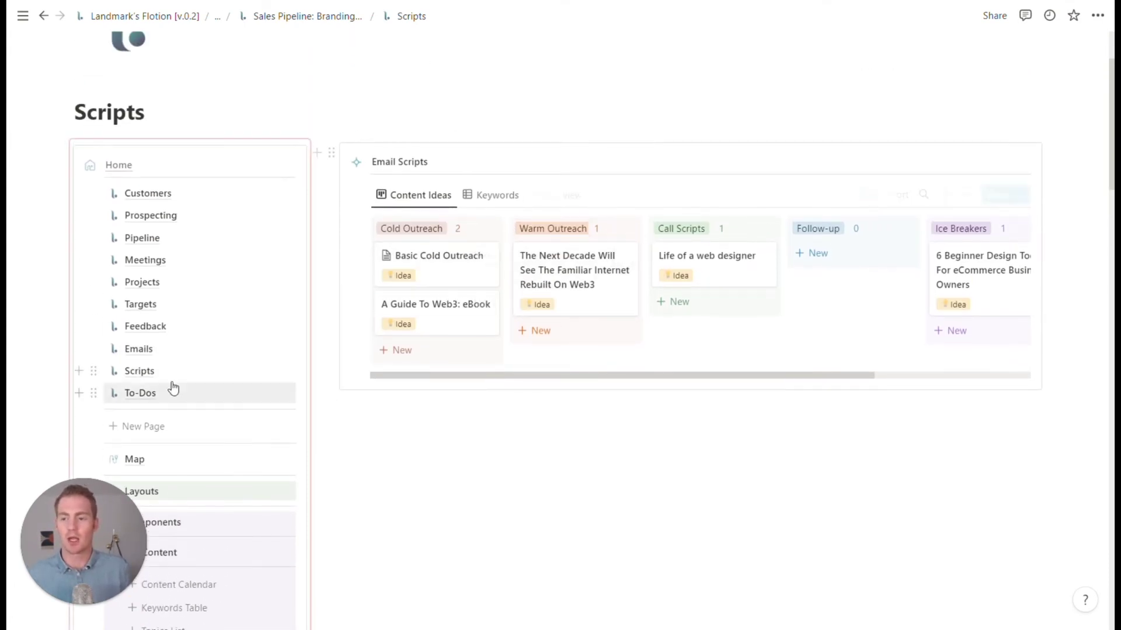
left_click(427, 270)
scroll(563, 437, "down", 2)
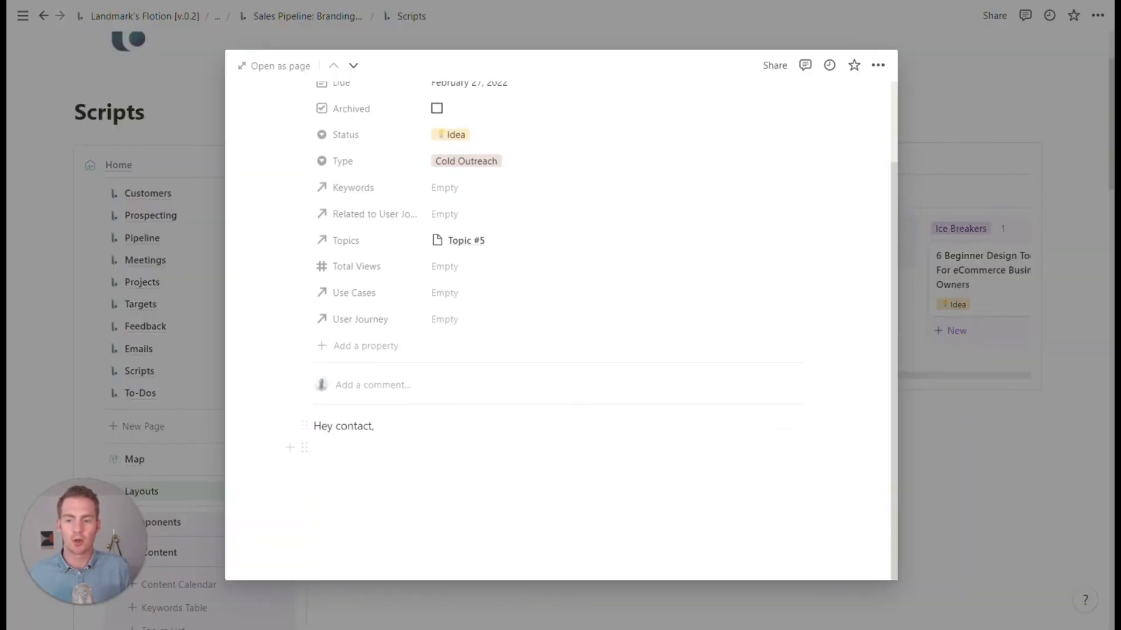
left_click_drag(718, 515, 323, 405)
left_click(1009, 471)
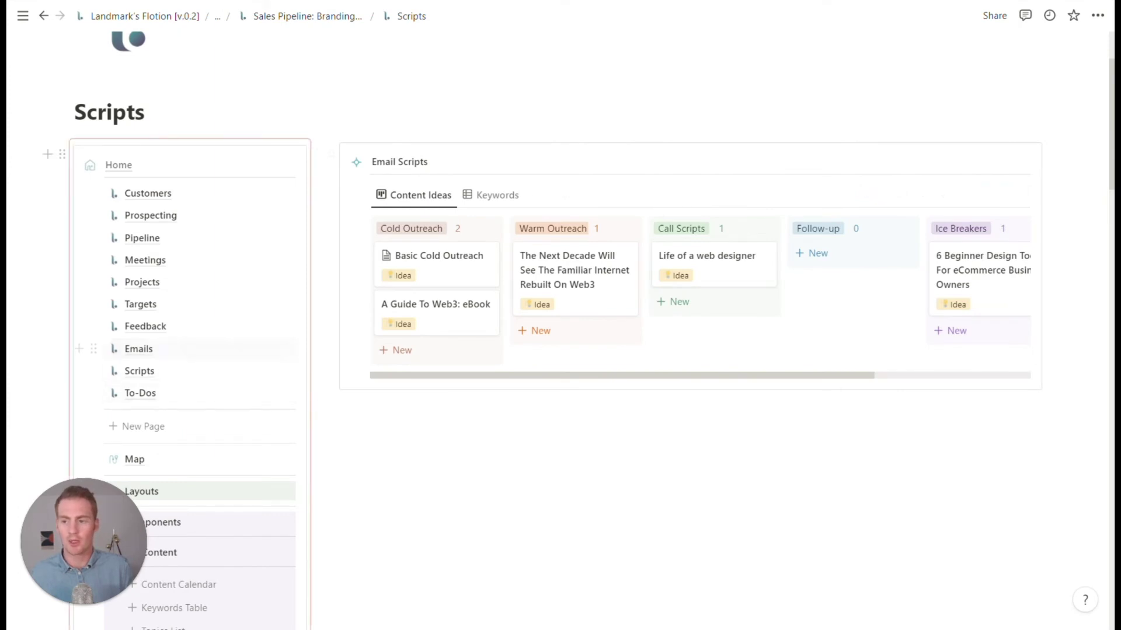
- Add a new empty row to the Emails table and open it as a page
left_click(138, 349)
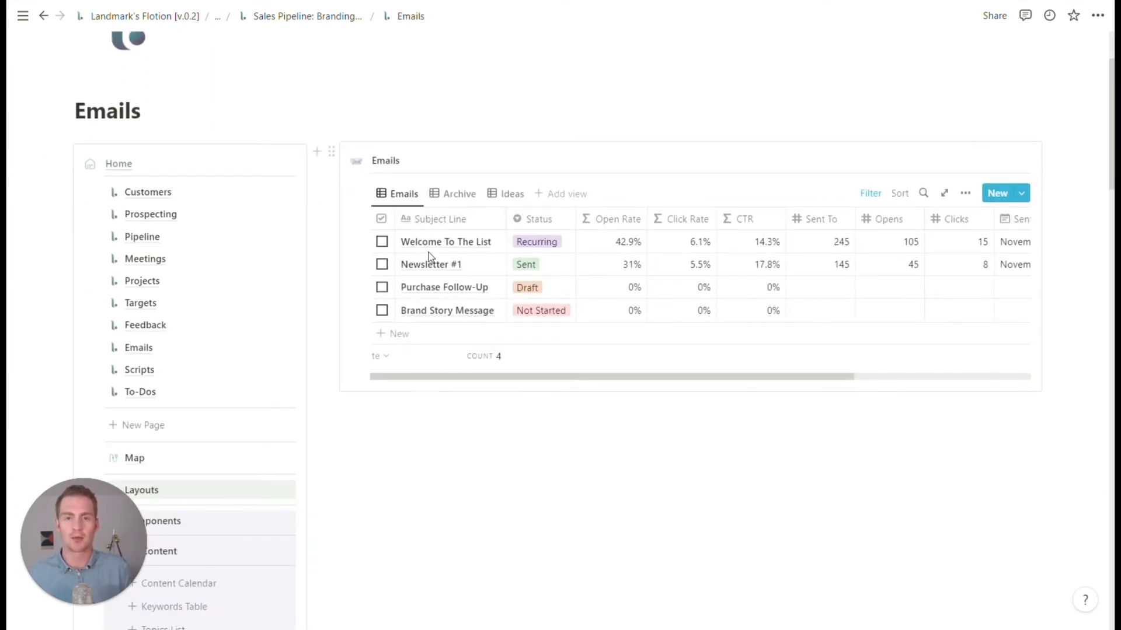
left_click(415, 334)
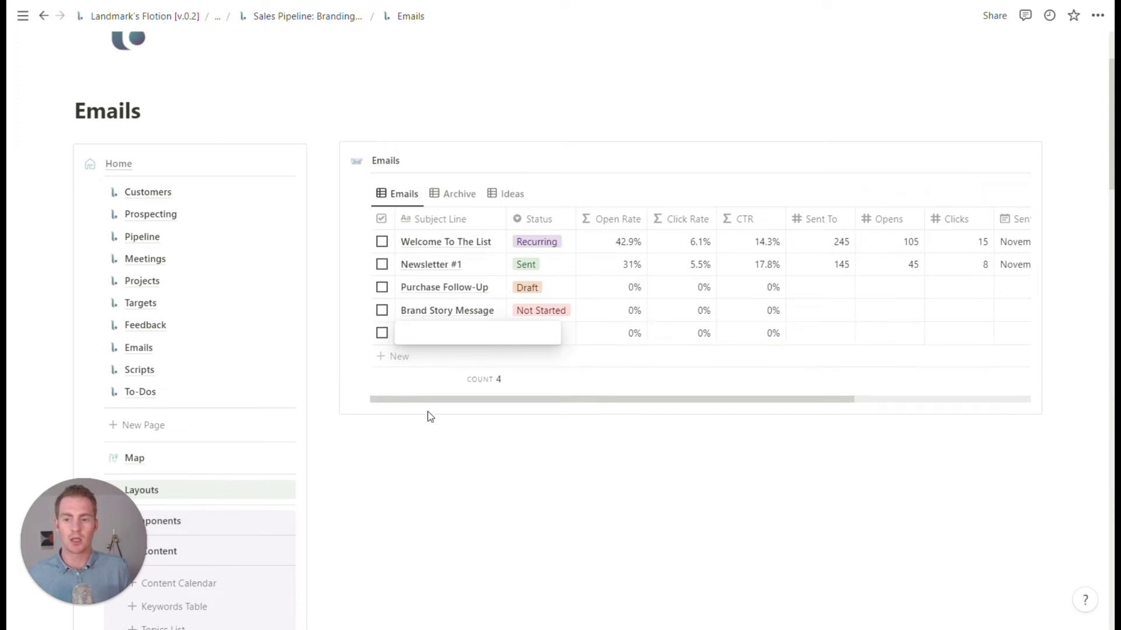
left_click(479, 333)
scroll(562, 378, "down", 3)
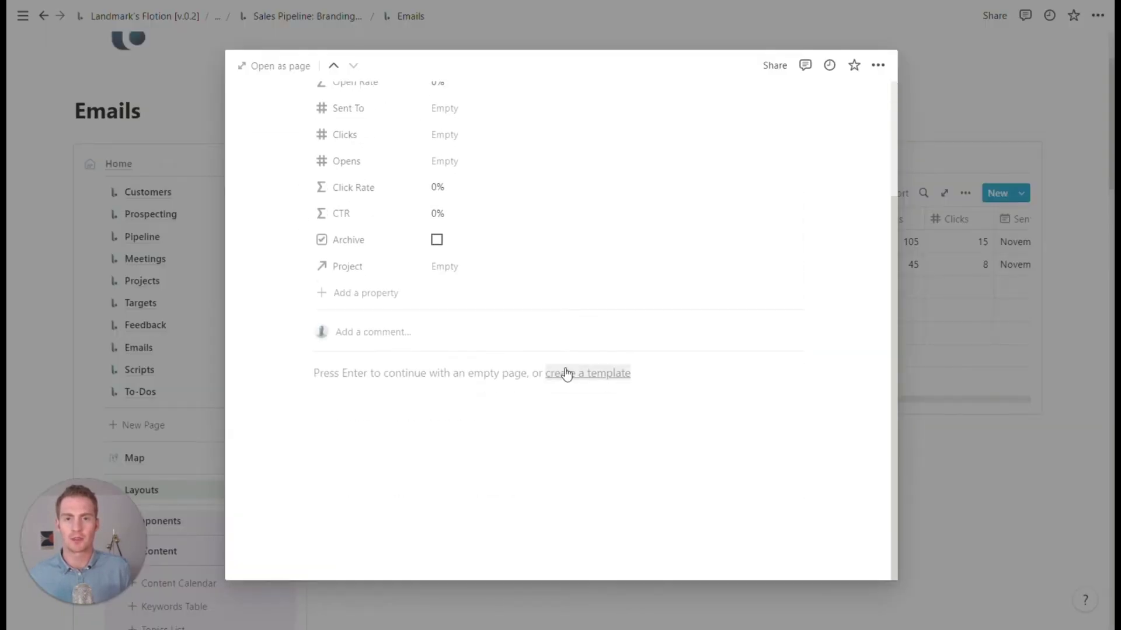
- Create a new Emails database template titled 'Cold Outreach Script'
left_click(566, 374)
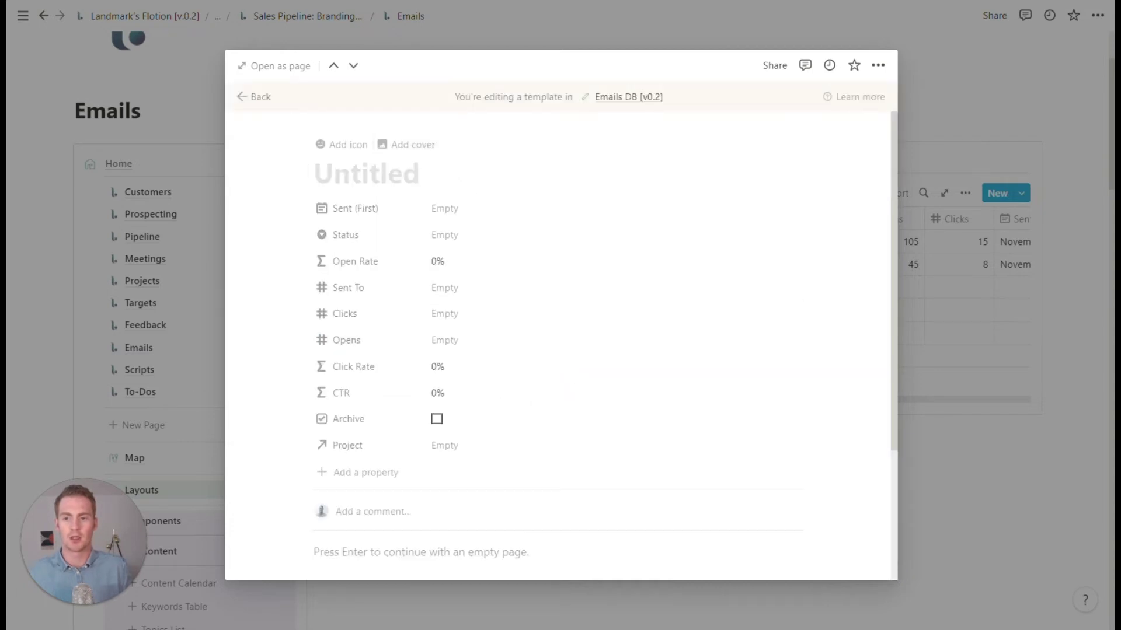
type("Cold Outrea")
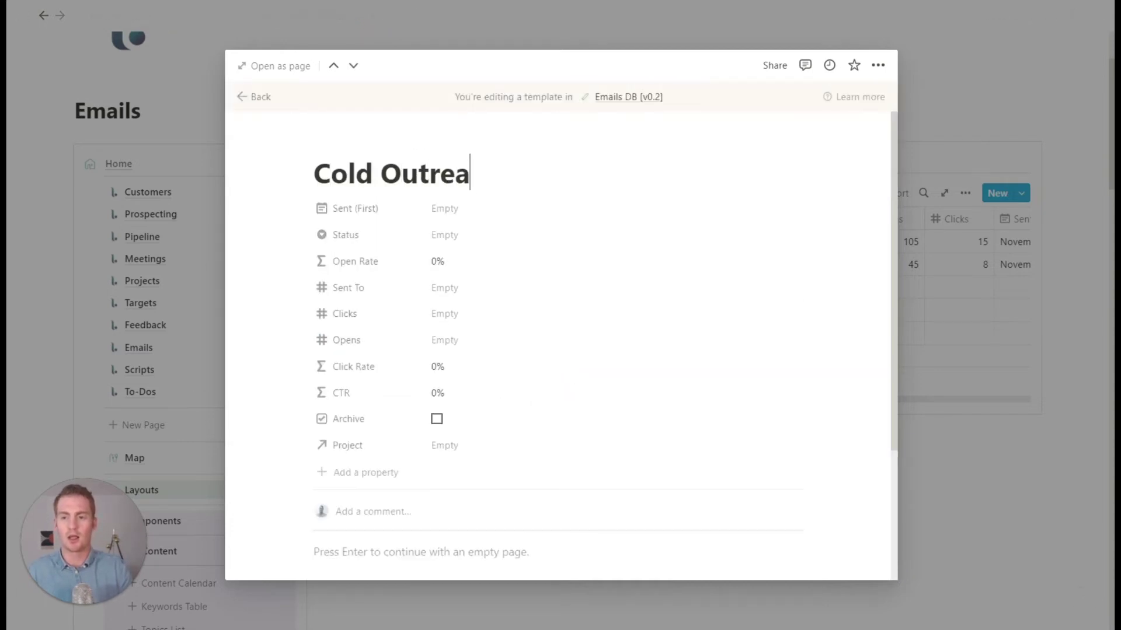
type("ch Script")
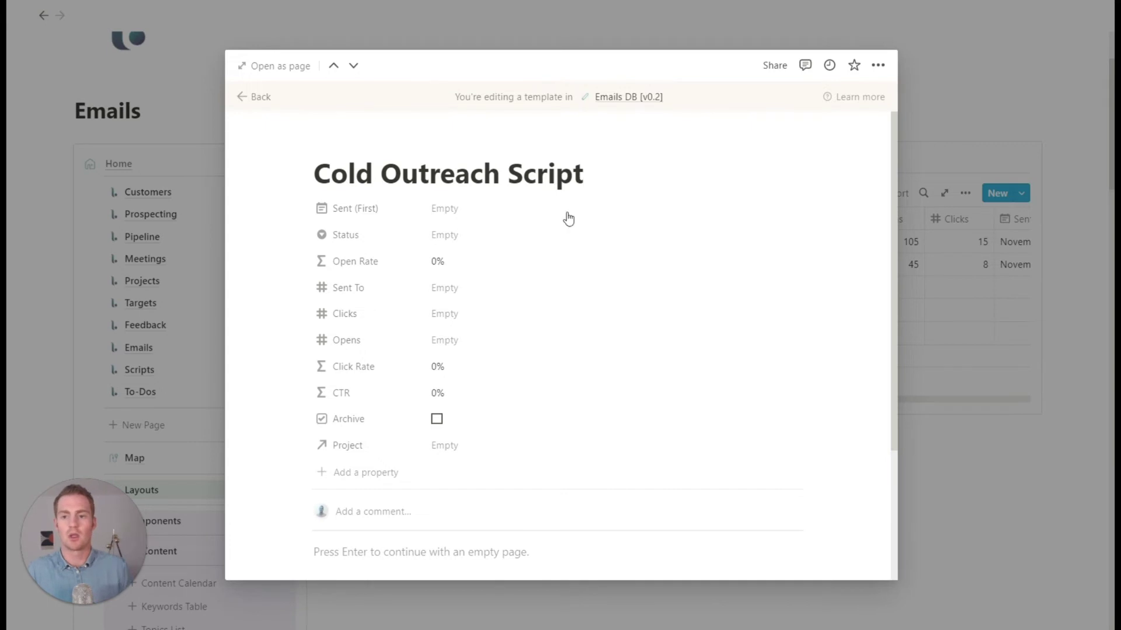
scroll(525, 292, "down", 3)
key("Return")
key("ctrl+v")
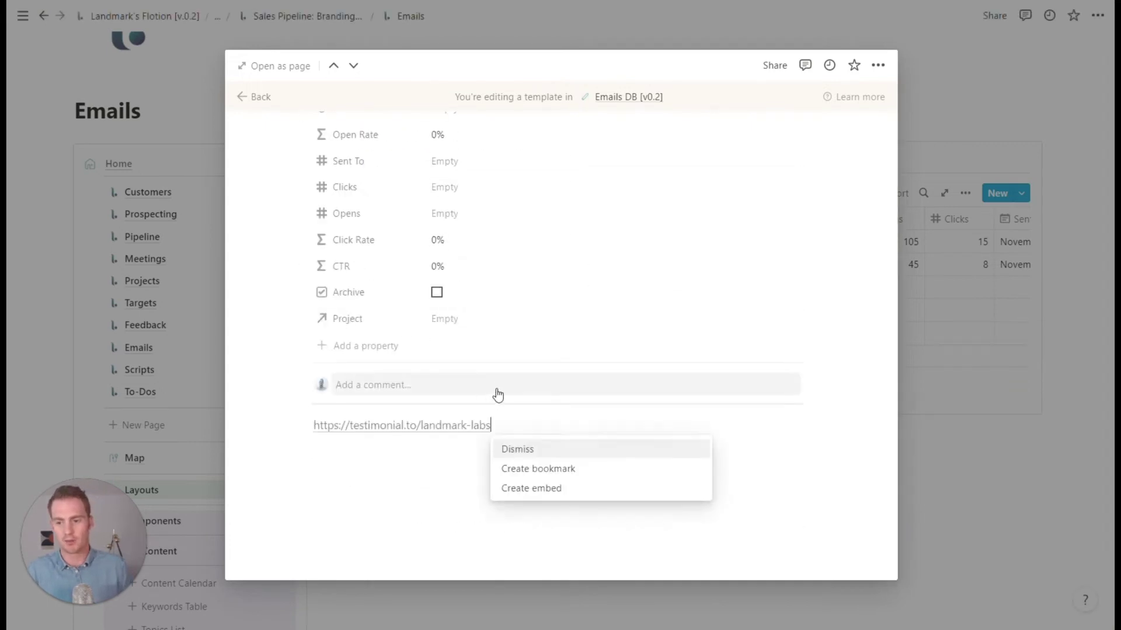
key("ctrl+z")
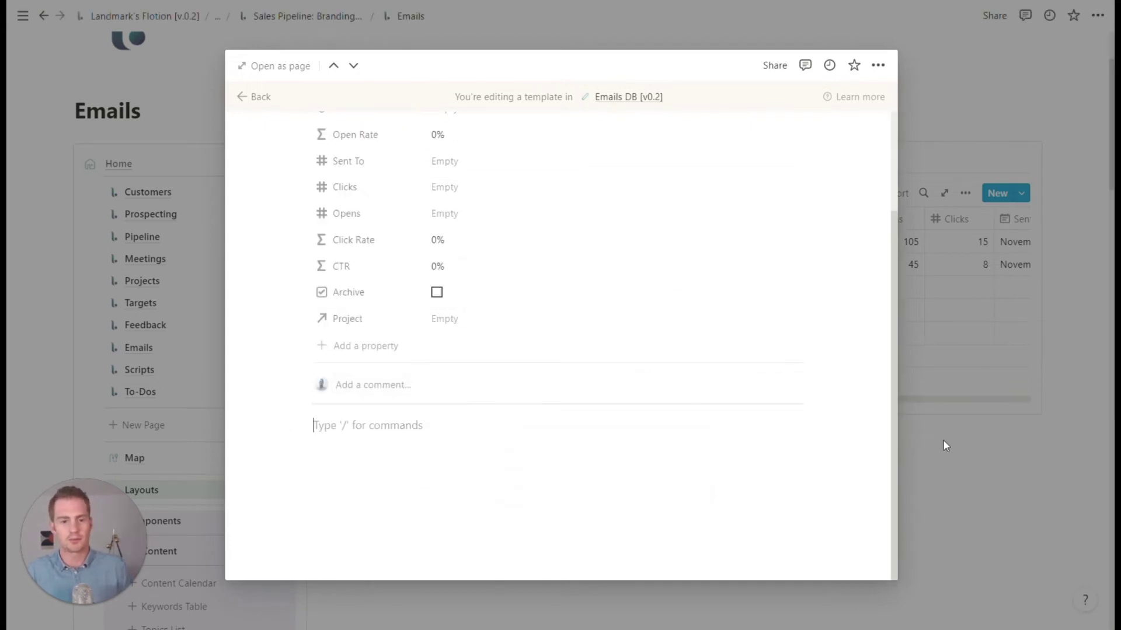
- Write the template's outreach email body, from the 'Hey Contact,' greeting to the signature
type("Hey Con")
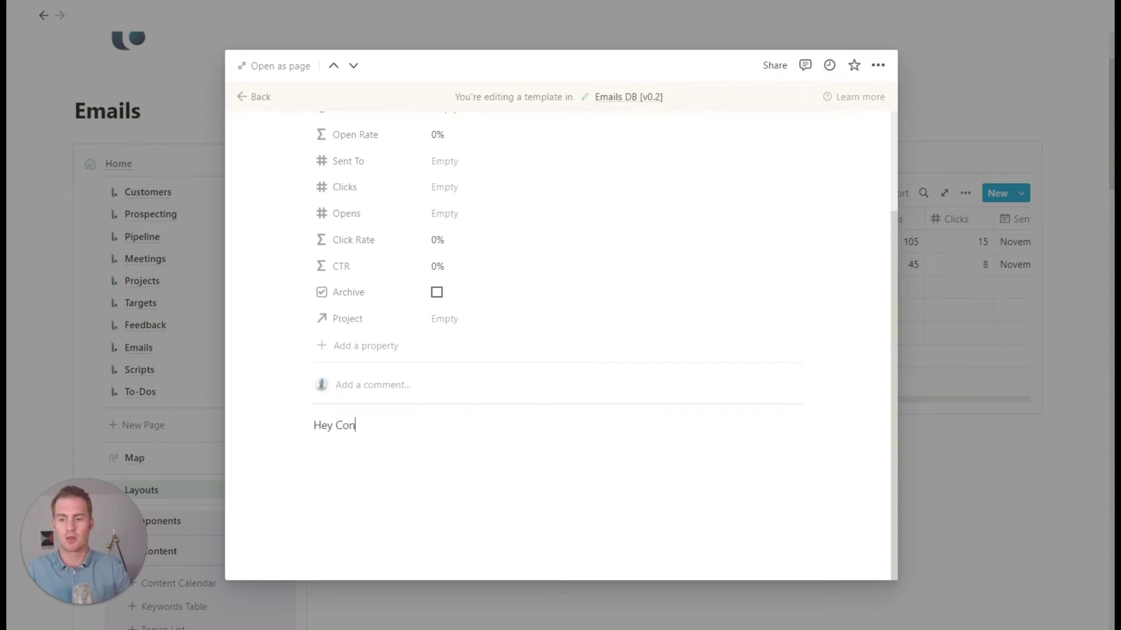
type("tact,")
key("Return")
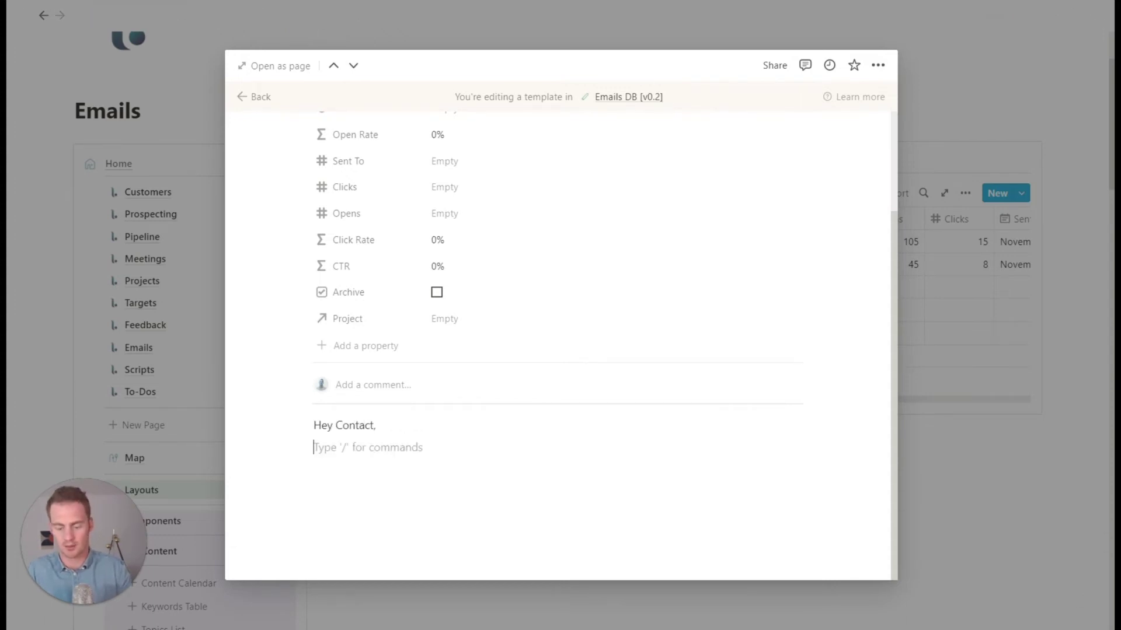
type("F")
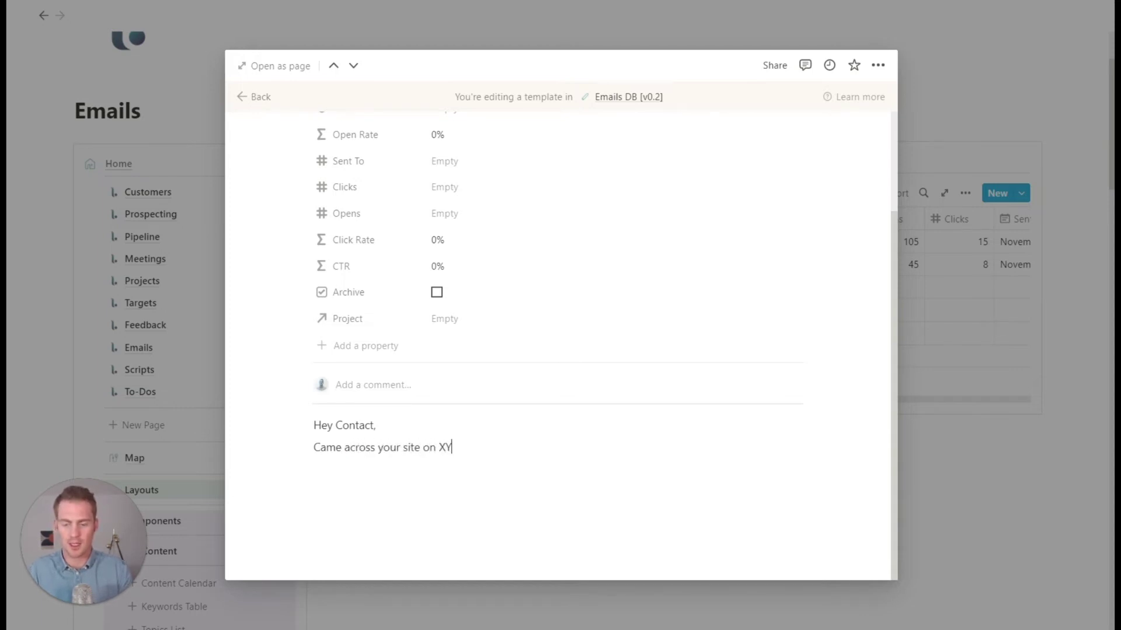
key("Return")
key("BackSpace")
key("BackSpace")
key("Return")
type("Would love to talk further,")
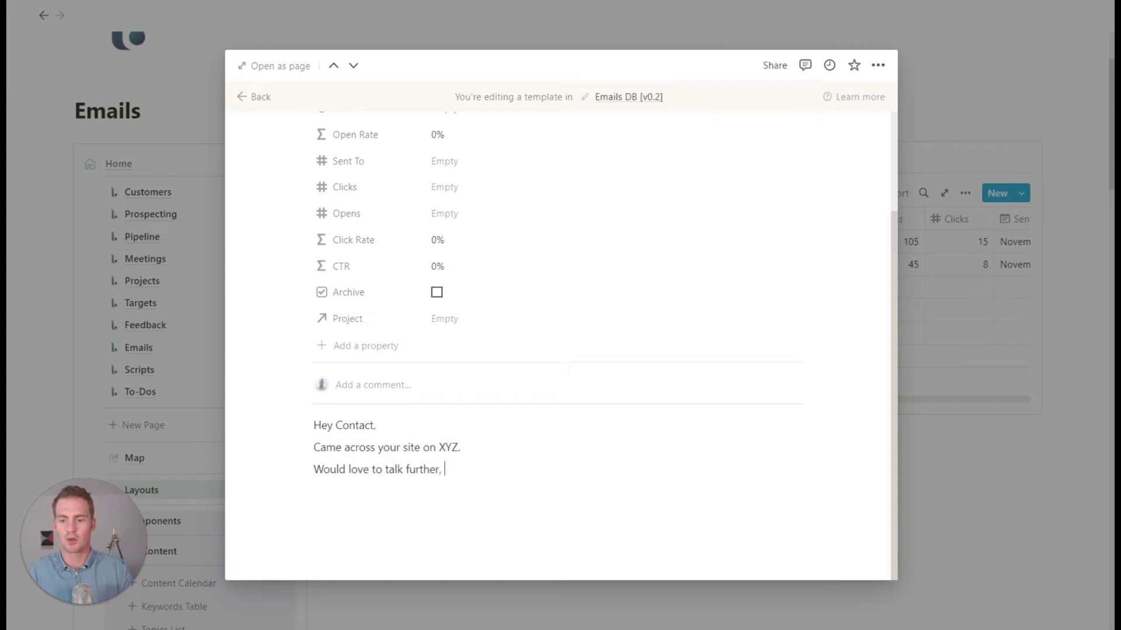
key("Return")
type("Best,")
key("Return")
type("Your name")
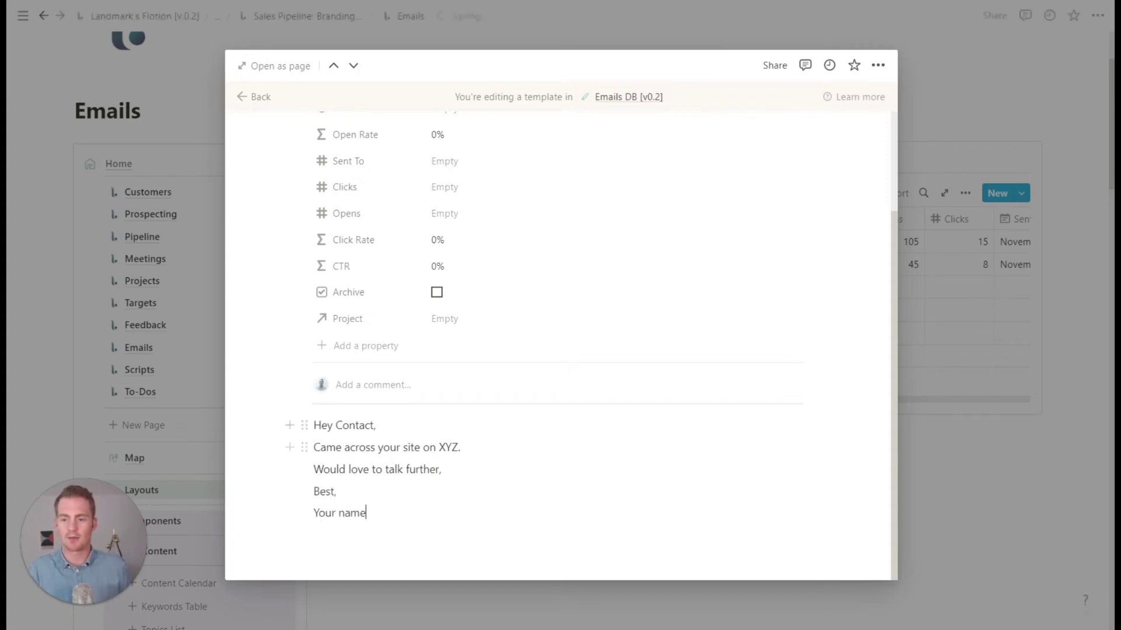
scroll(698, 432, "up", 3)
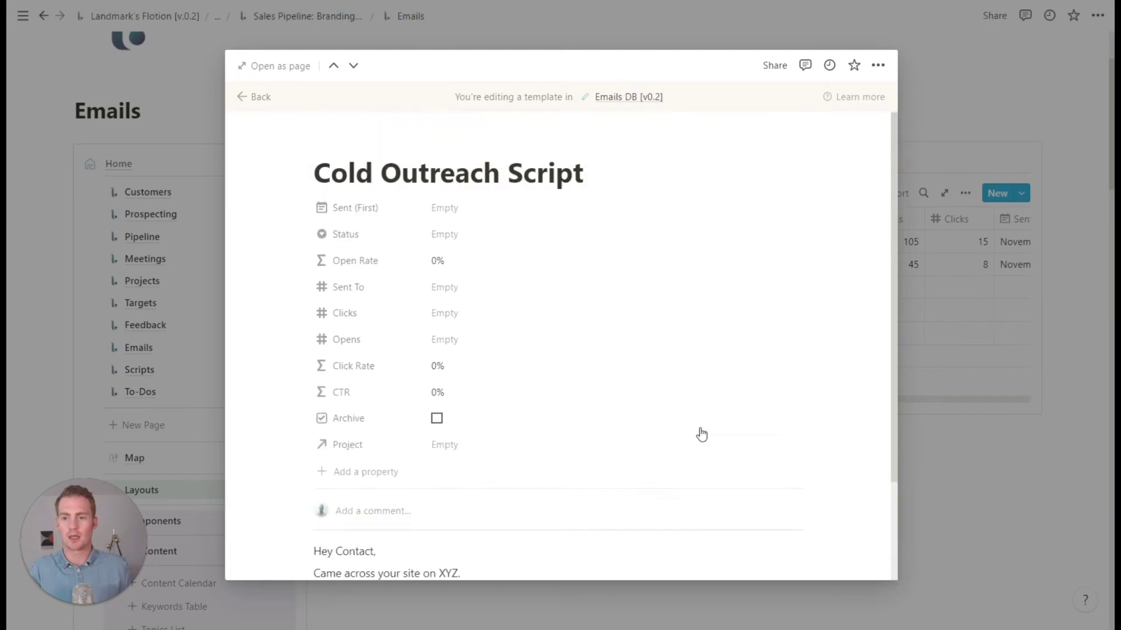
- Apply the Cold Outreach Script template to the new row and close its page
left_click(256, 96)
scroll(565, 309, "down", 3)
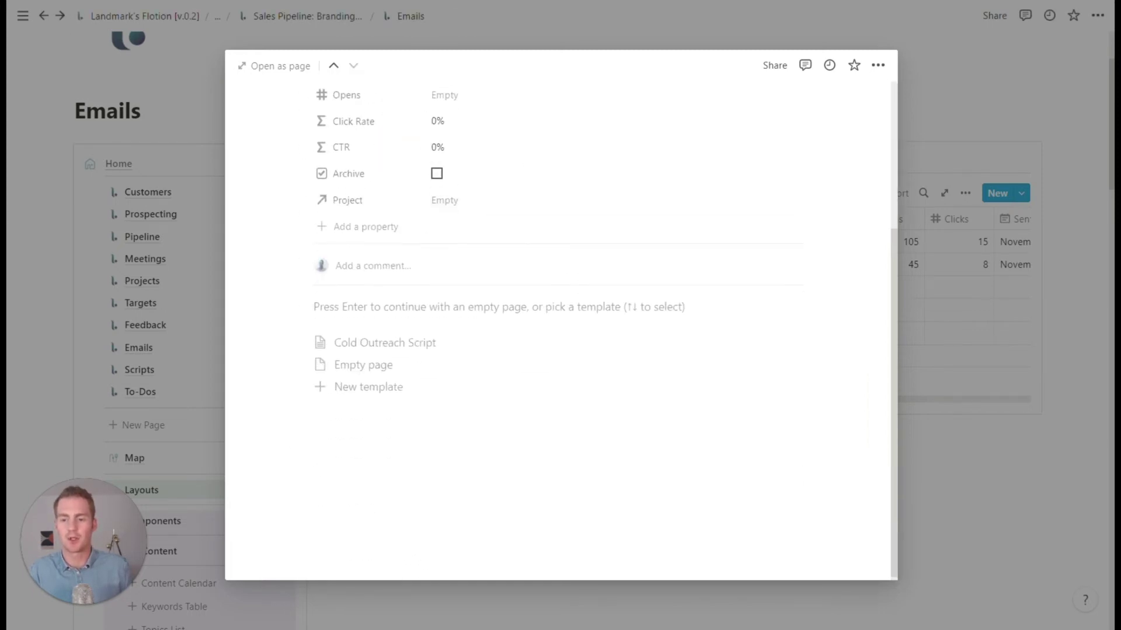
left_click(407, 345)
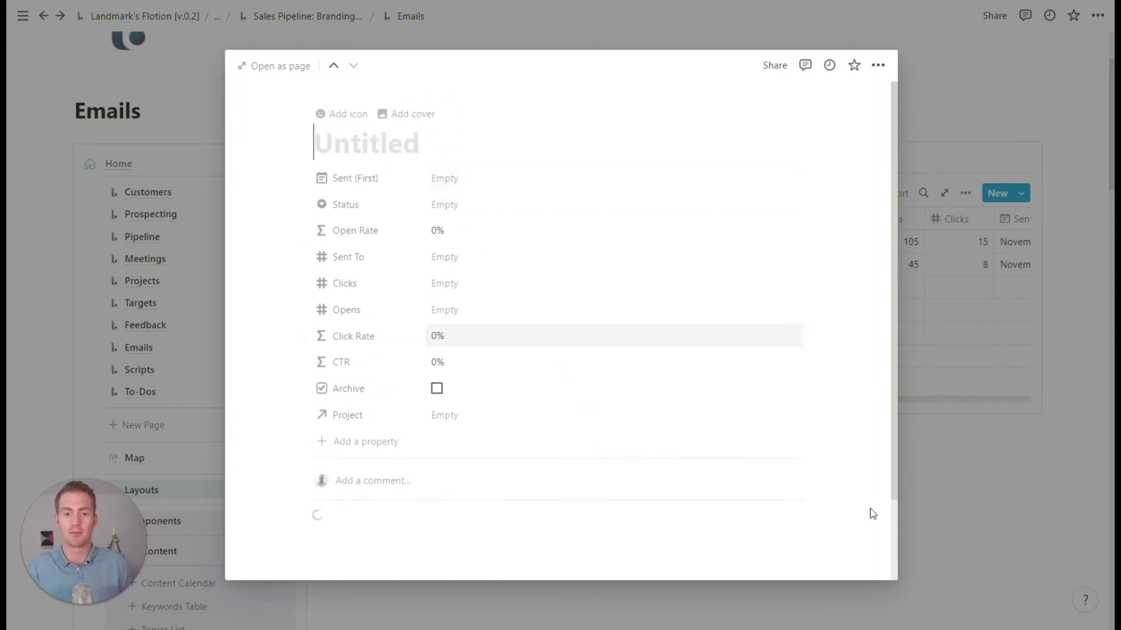
left_click(945, 497)
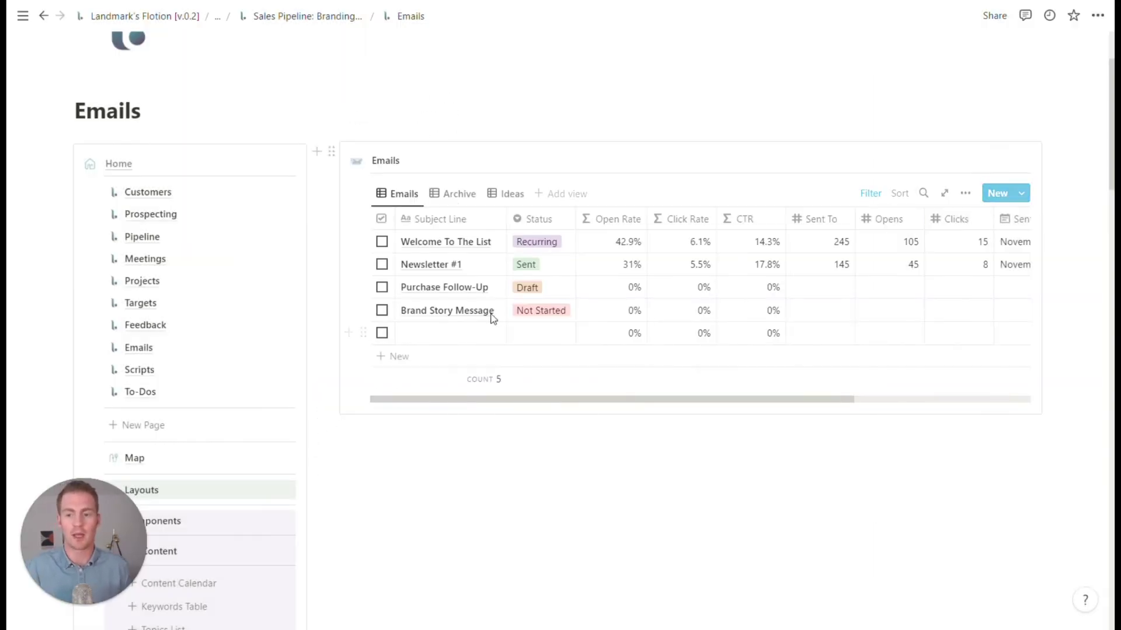
- Reopen the new row to check it, then collapse the Components list in the navigation
left_click(460, 337)
scroll(597, 458, "down", 2)
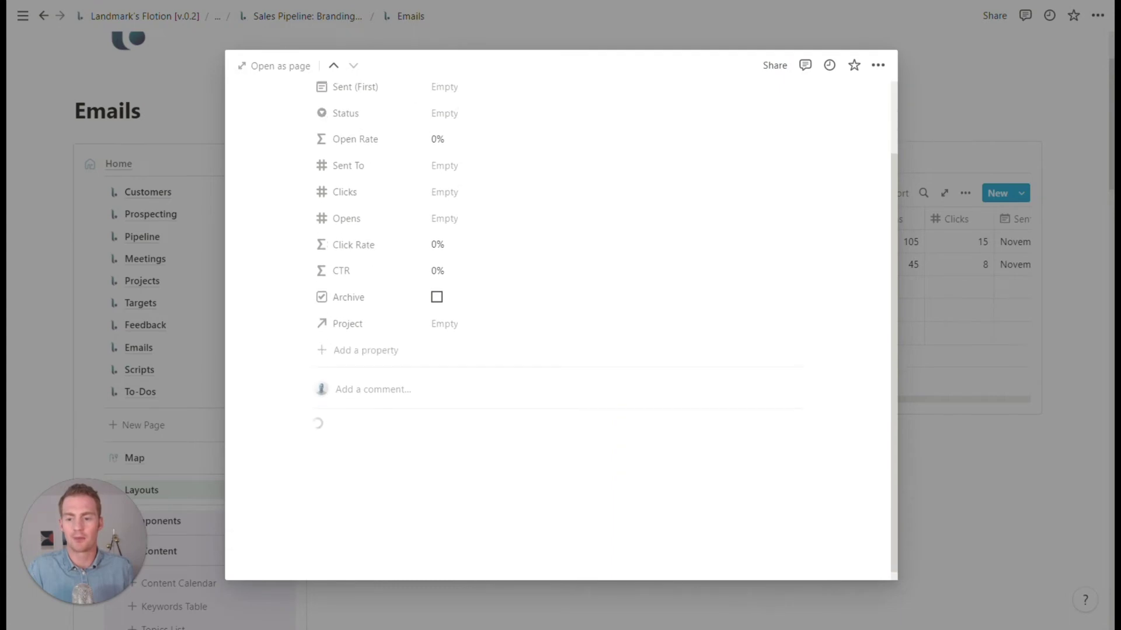
left_click(1004, 472)
scroll(558, 344, "up", 2)
scroll(558, 344, "down", 5)
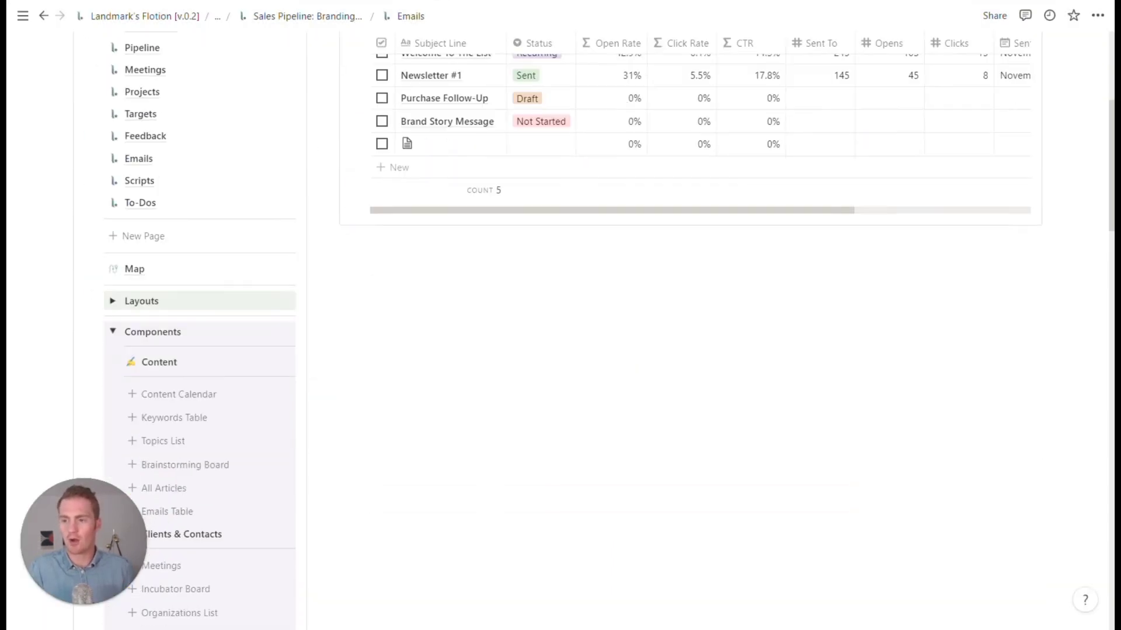
left_click(113, 331)
scroll(197, 385, "up", 3)
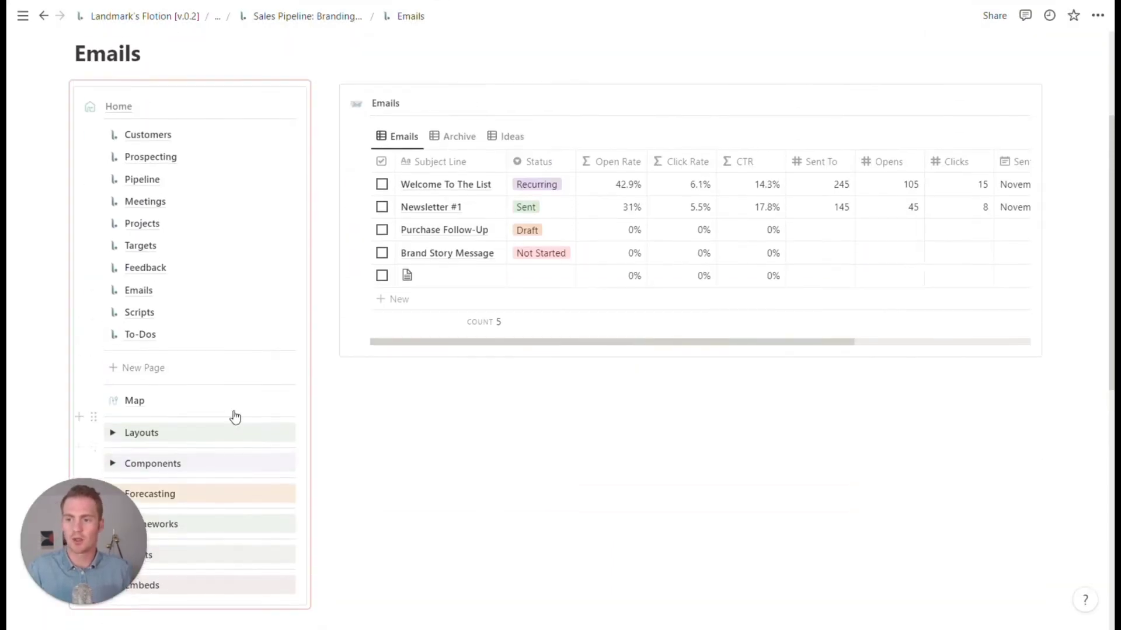
scroll(234, 411, "up", 1)
- On the To-Dos page, insert the Actions Board block from the Components list
left_click(230, 394)
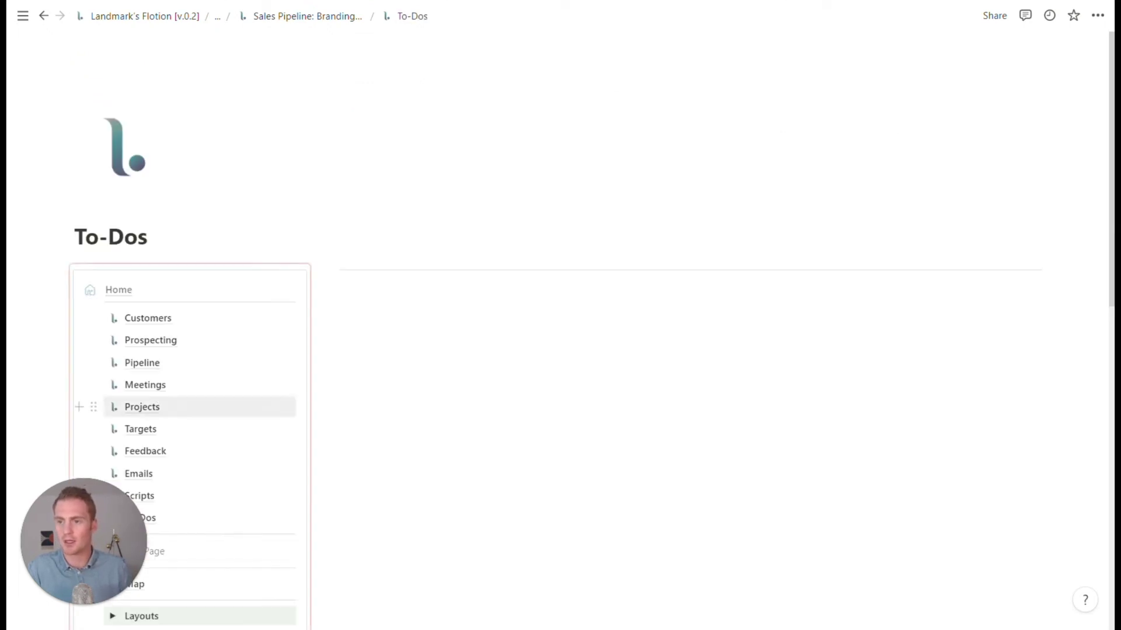
scroll(198, 350, "down", 5)
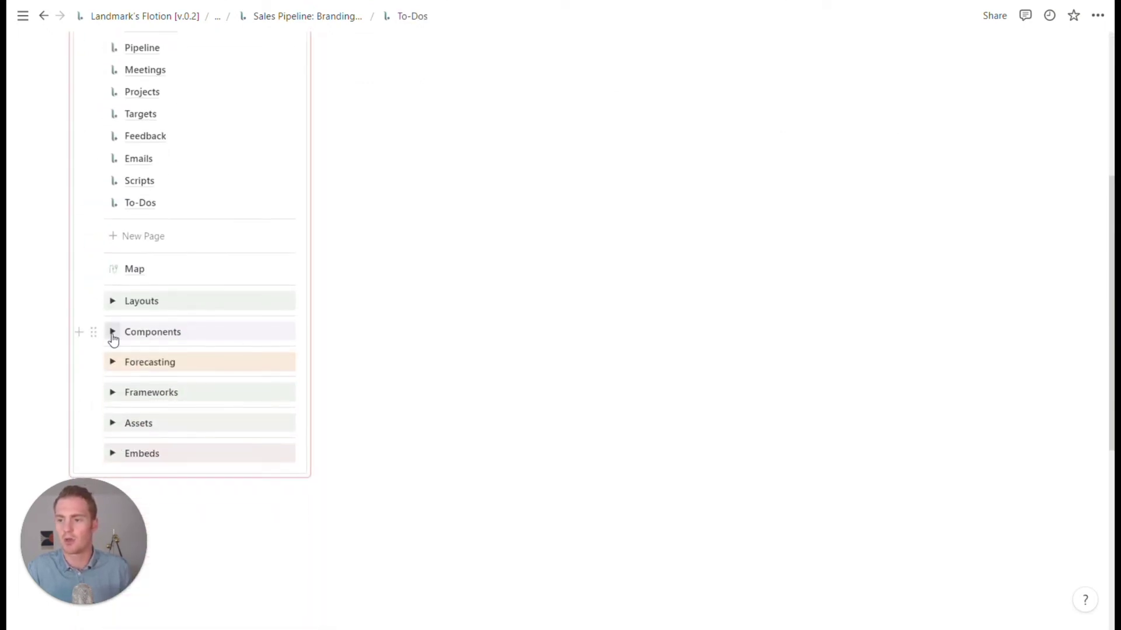
left_click(112, 333)
scroll(201, 310, "down", 3)
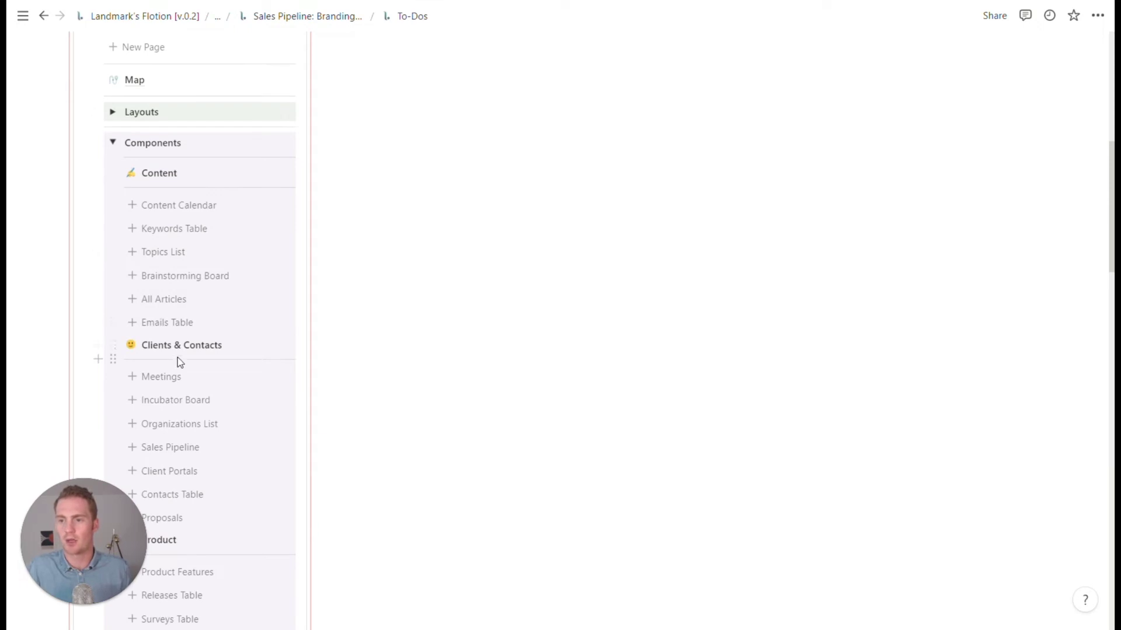
scroll(186, 255, "down", 8)
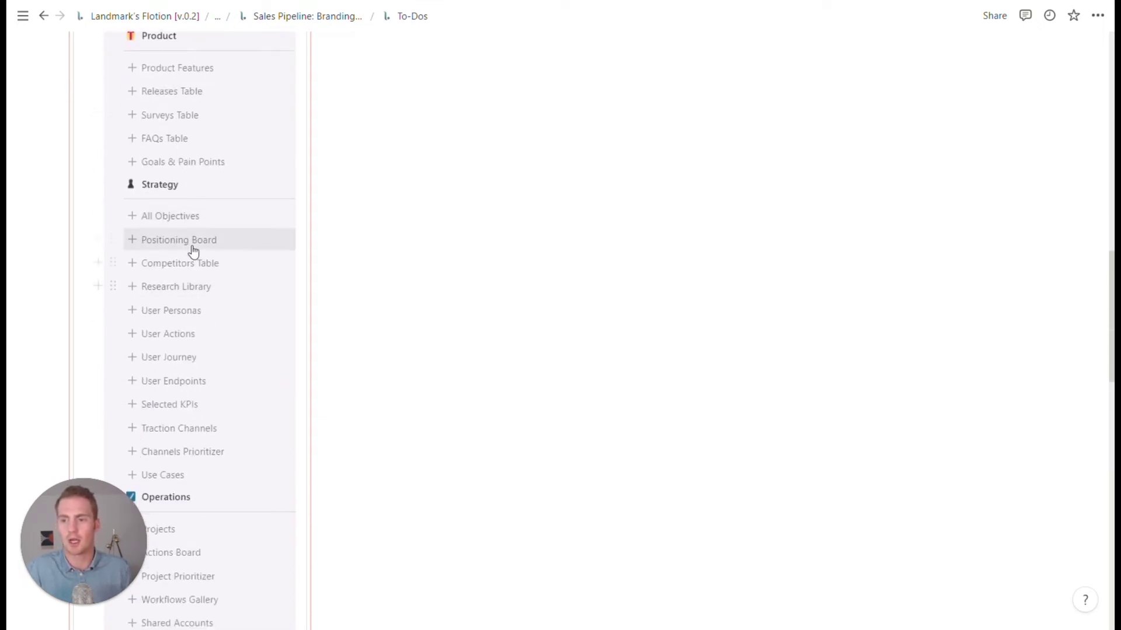
scroll(191, 255, "down", 4)
left_click(207, 300)
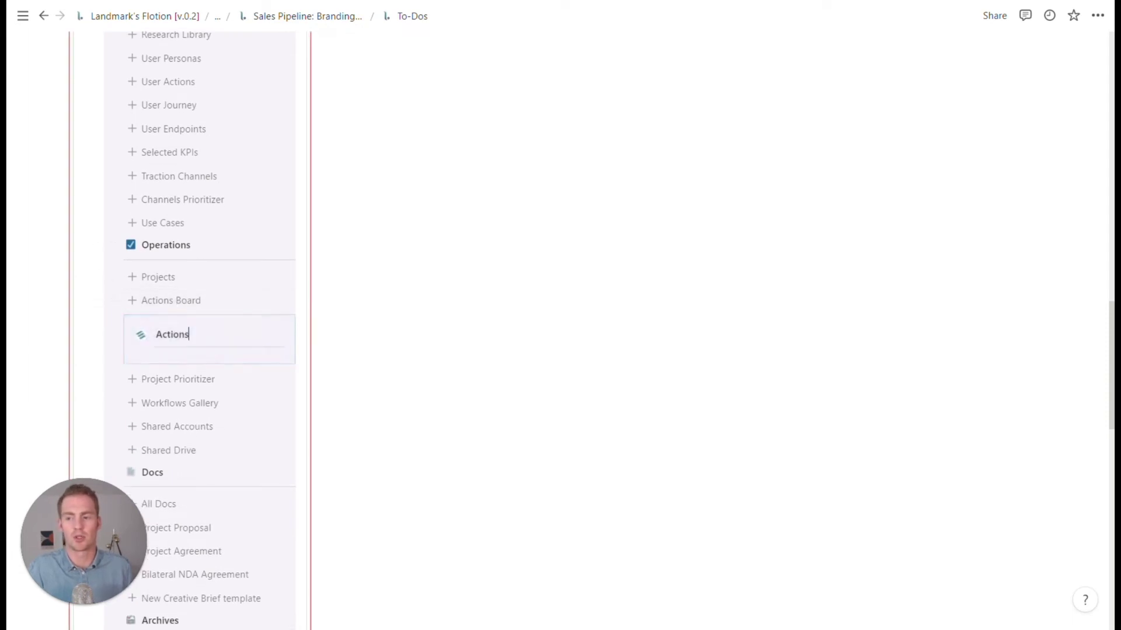
- Drag the Actions board into the main column beside the navigation and collapse Components
left_click_drag(113, 325, 341, 127)
left_click(331, 121)
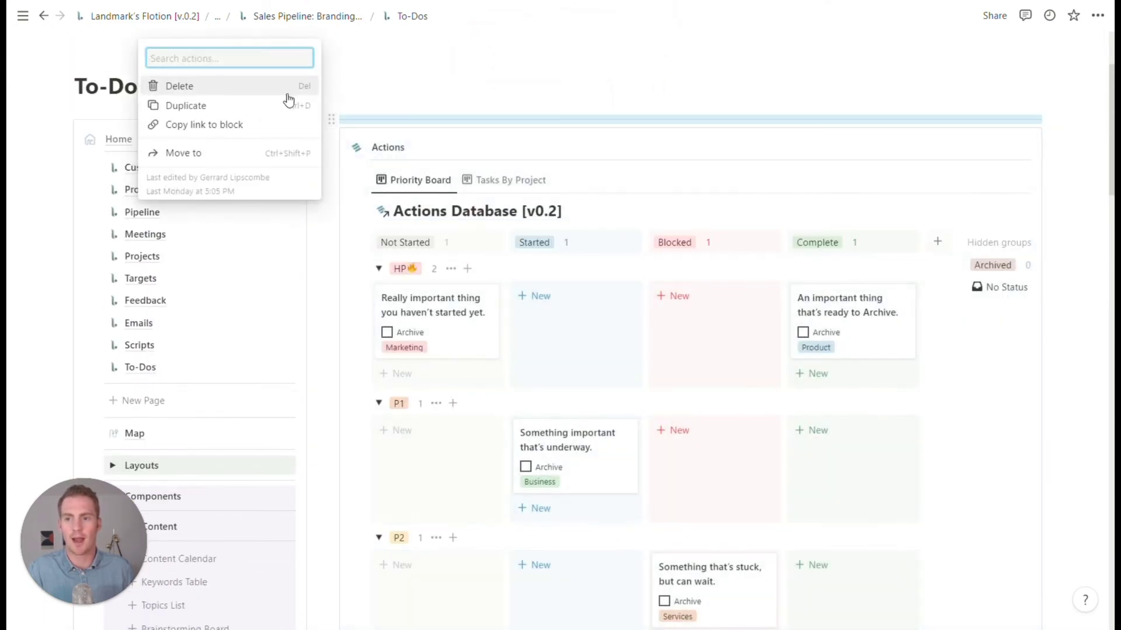
key("Escape")
scroll(117, 263, "down", 5)
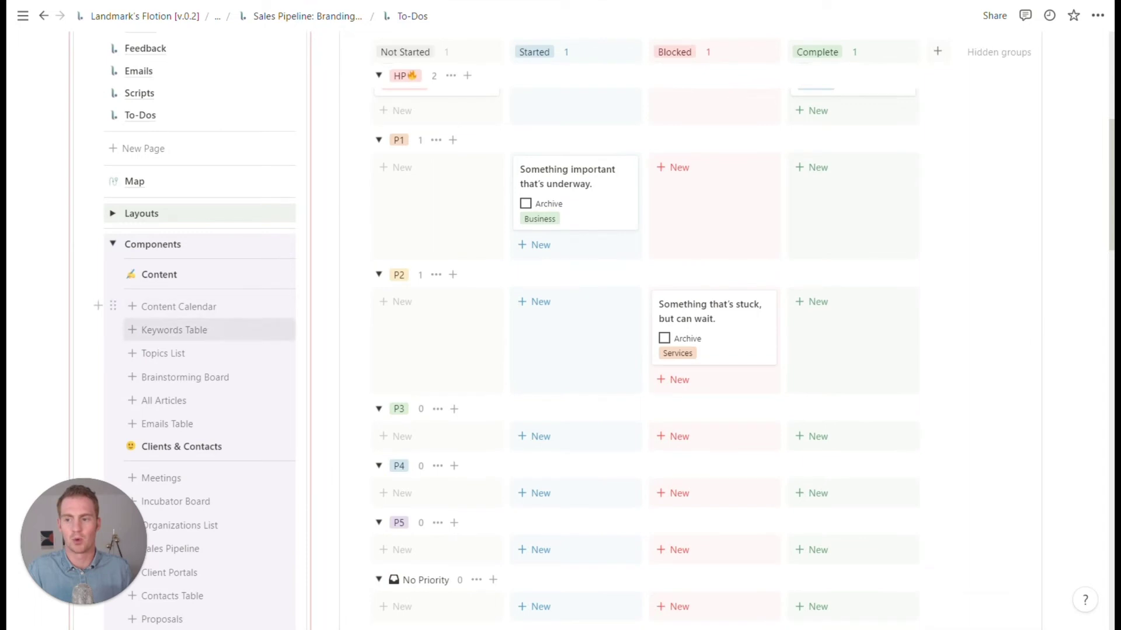
left_click(112, 244)
scroll(412, 251, "up", 5)
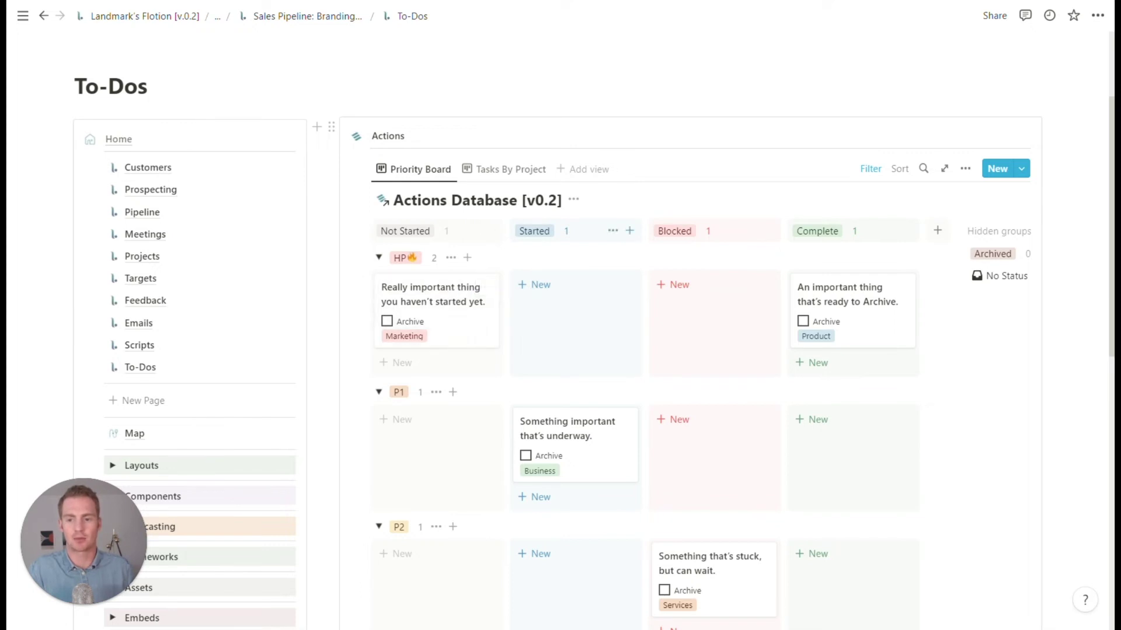
scroll(584, 315, "down", 2)
scroll(583, 315, "up", 2)
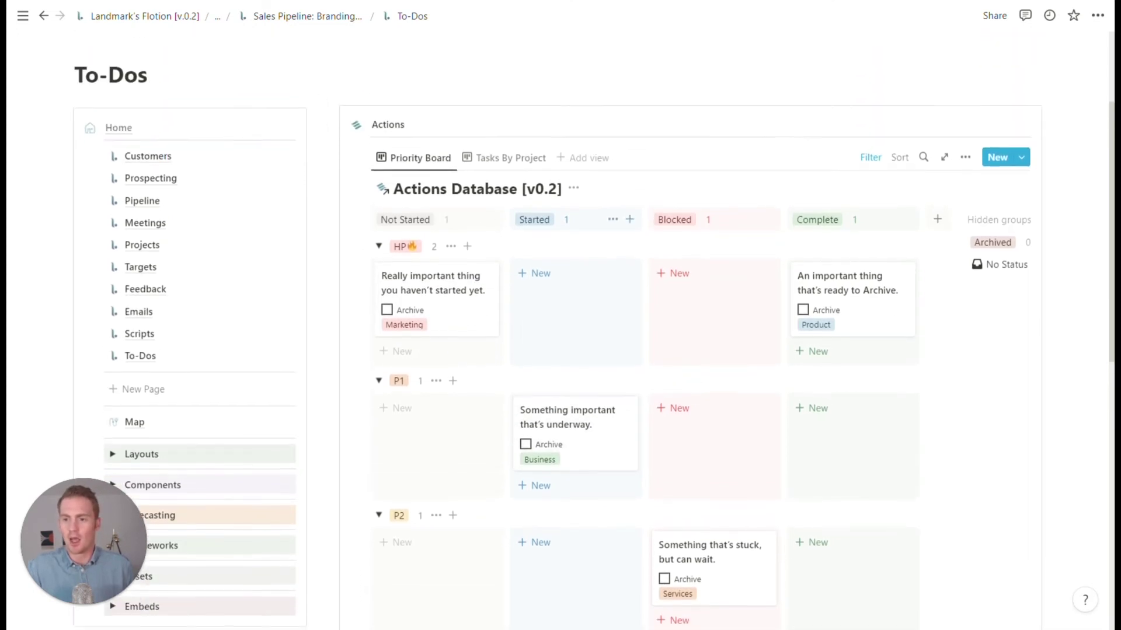
- Rename the SEO Foundations project to 'Tech Startups Research'
left_click(184, 264)
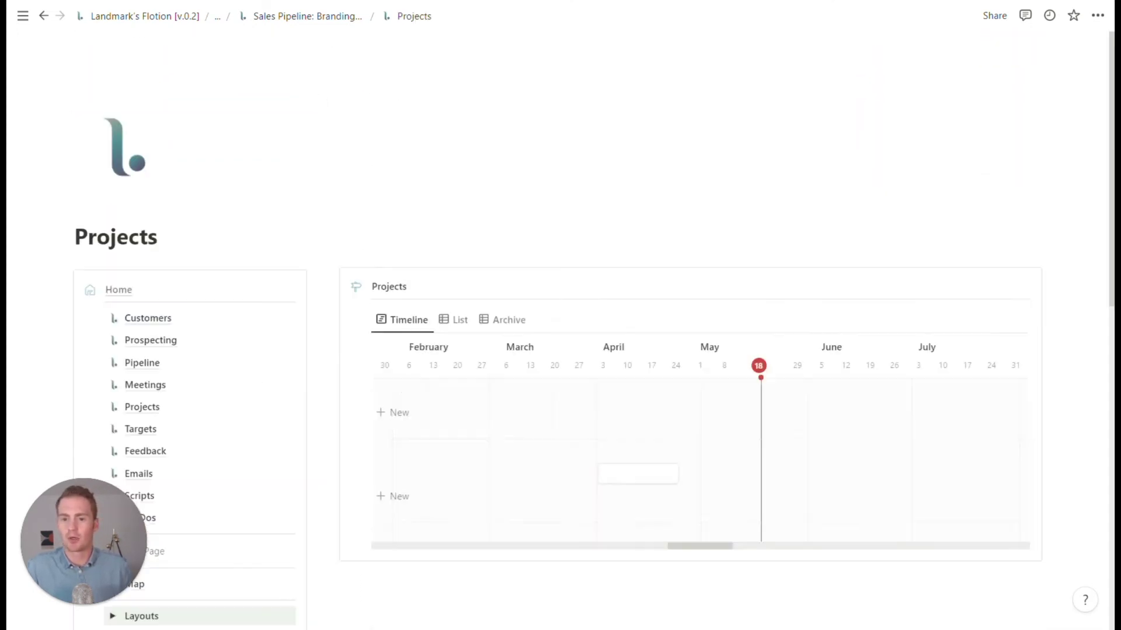
scroll(650, 325, "down", 2)
left_click(613, 286)
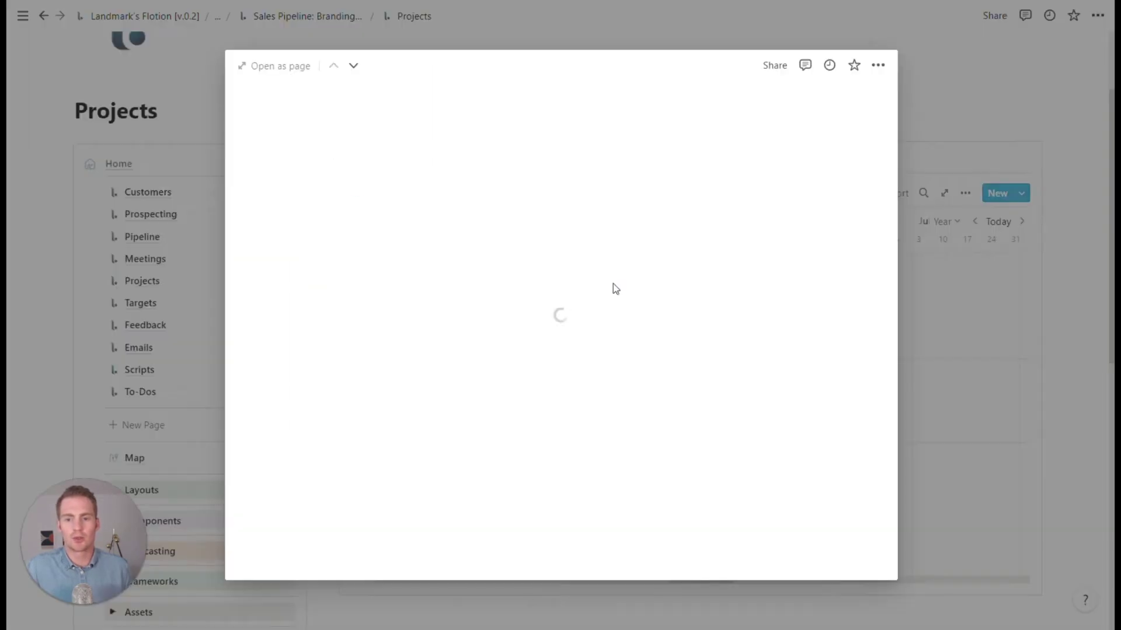
key("ctrl+a")
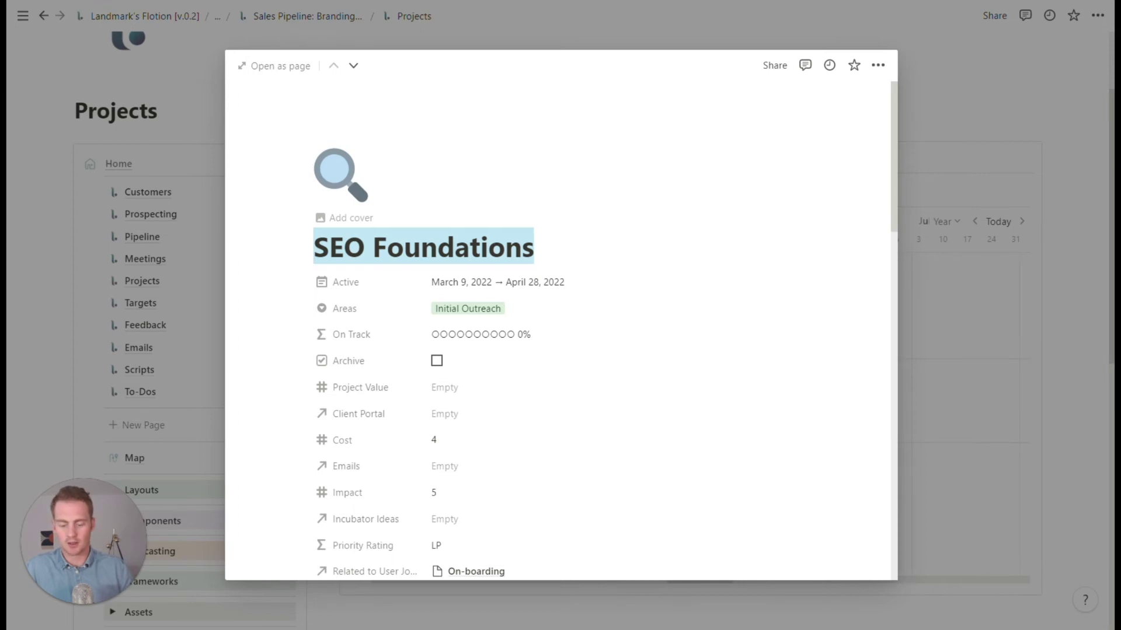
type("Tech Startup")
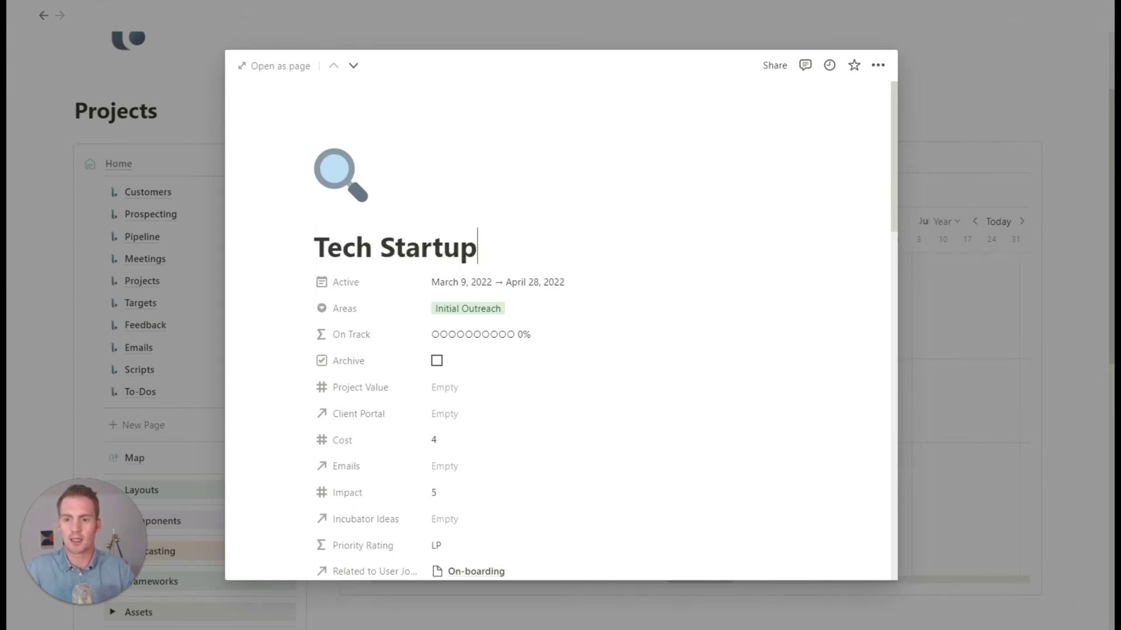
type("s Researhc")
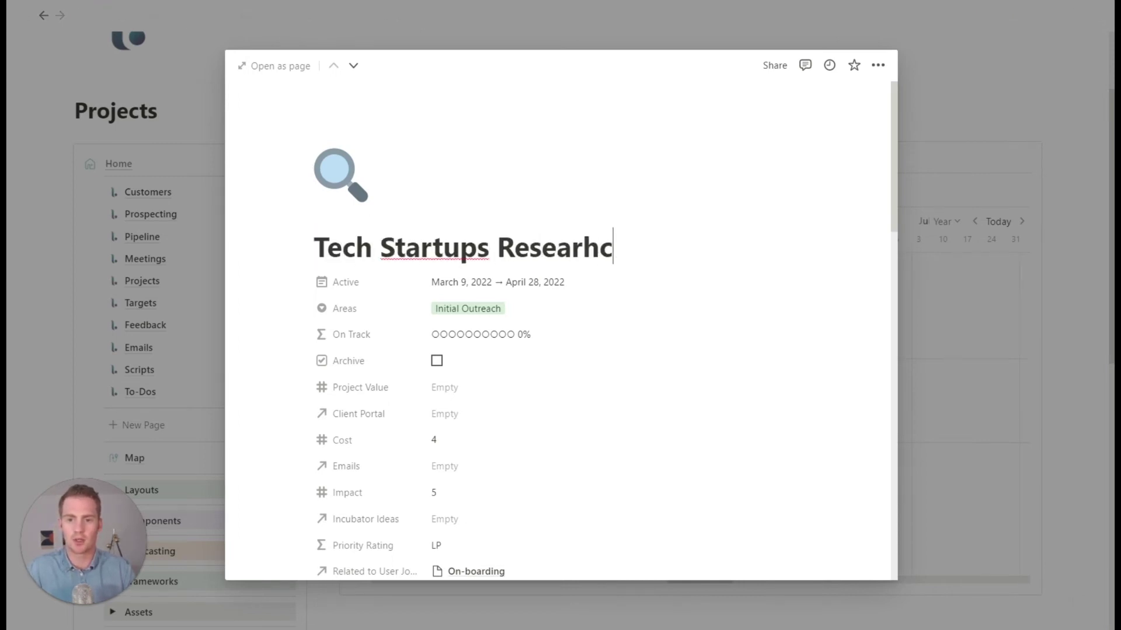
key("BackSpace")
key("BackSpace")
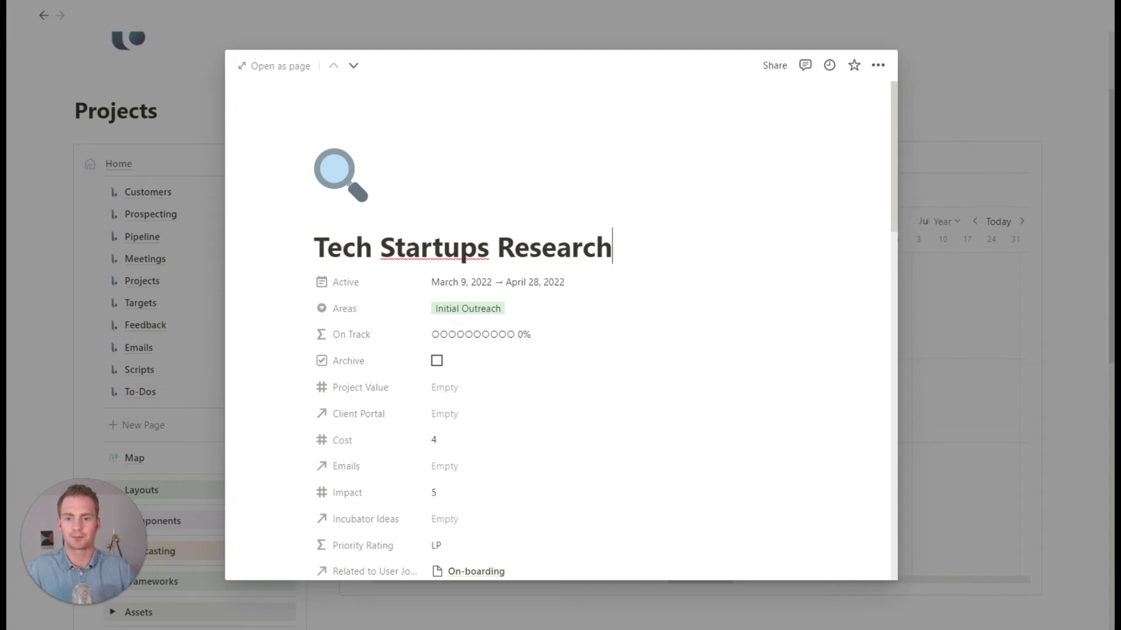
left_click(1063, 275)
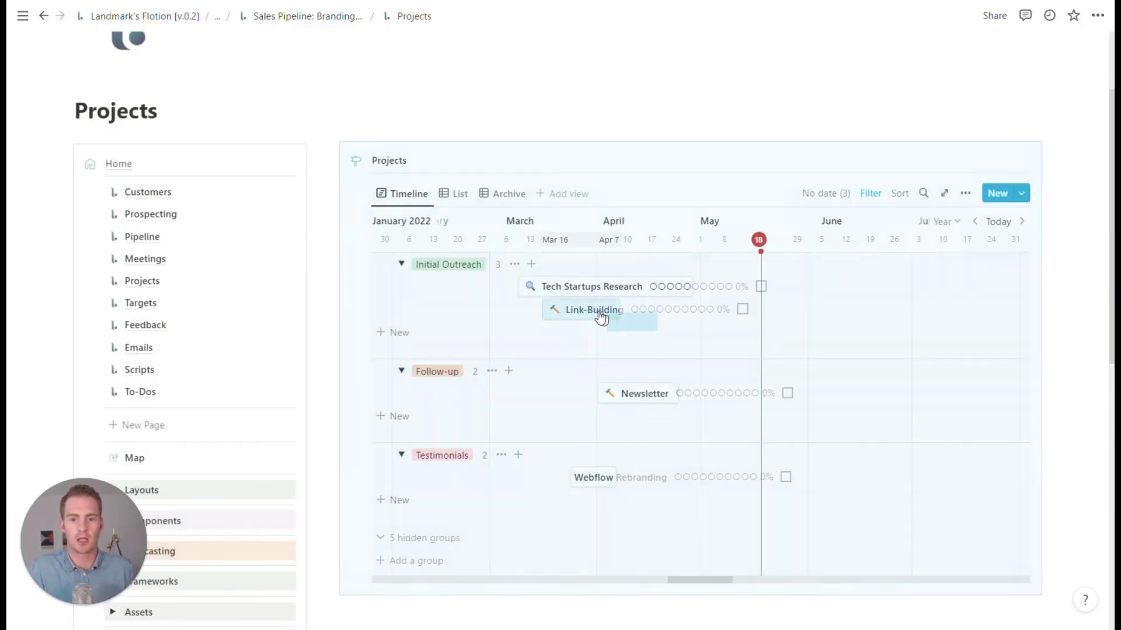
- Delete the Link-Building project and reopen Tech Startups Research to check it
key("Delete")
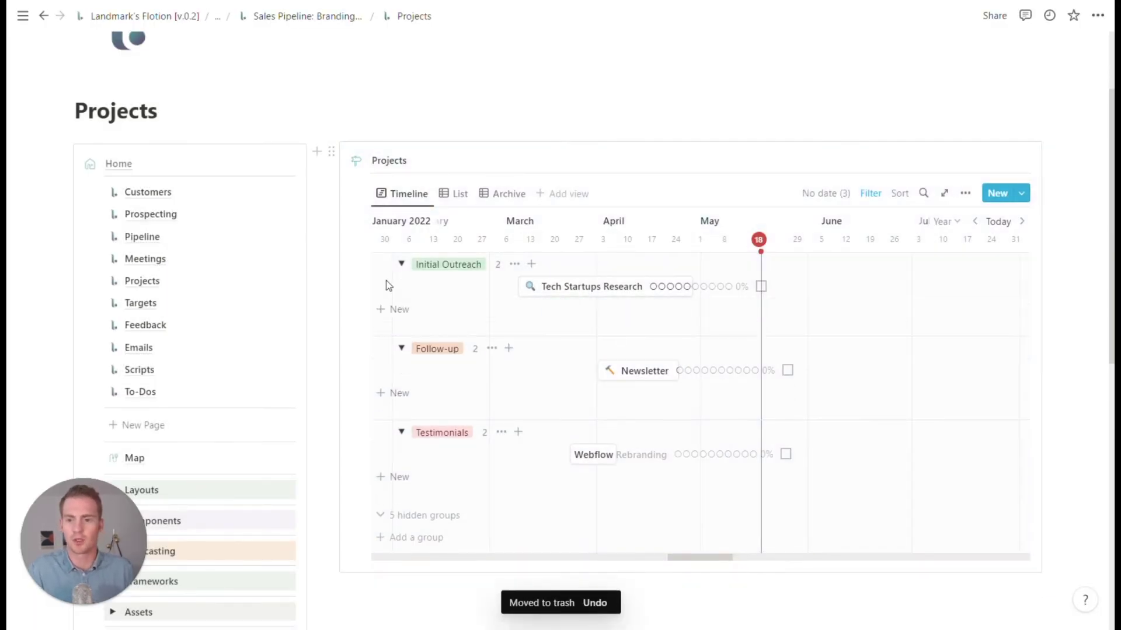
scroll(409, 297, "down", 2)
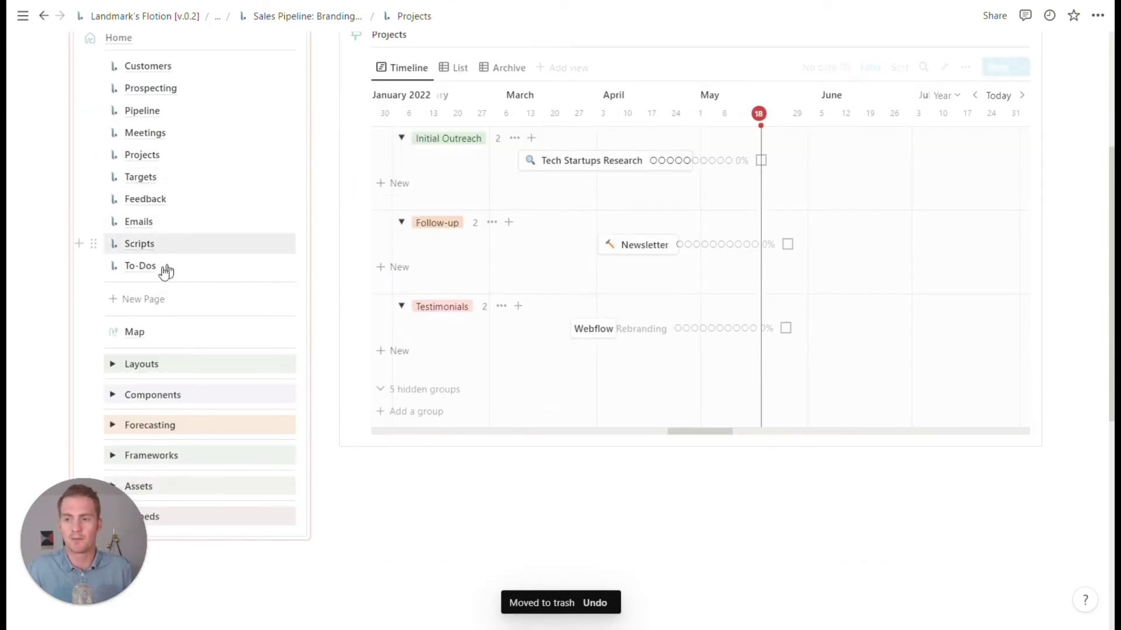
left_click(562, 168)
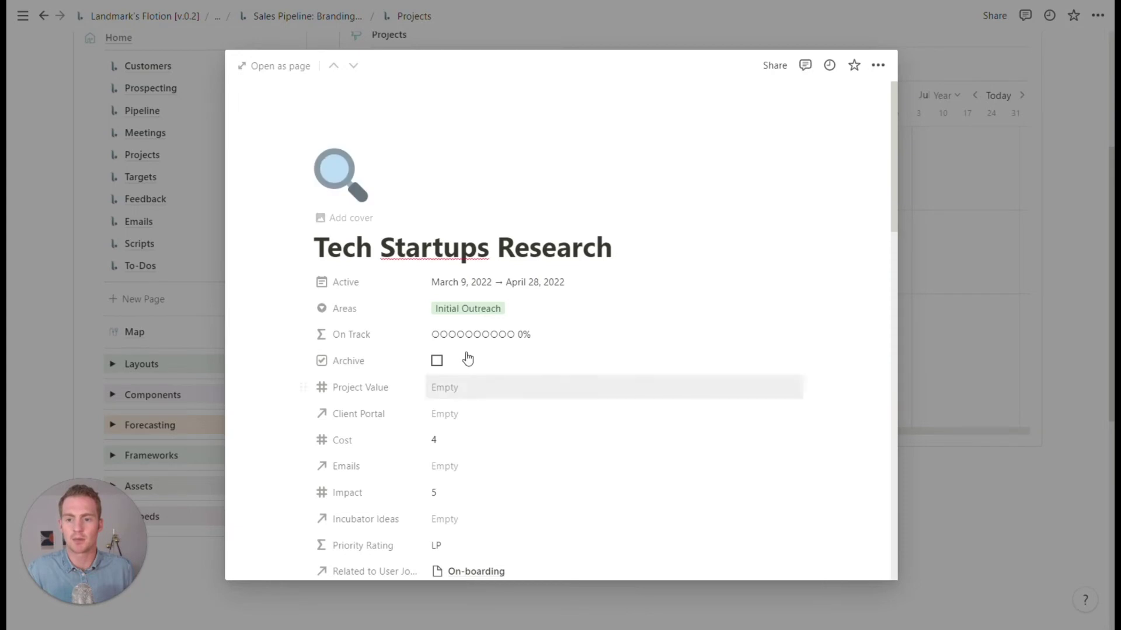
left_click(969, 506)
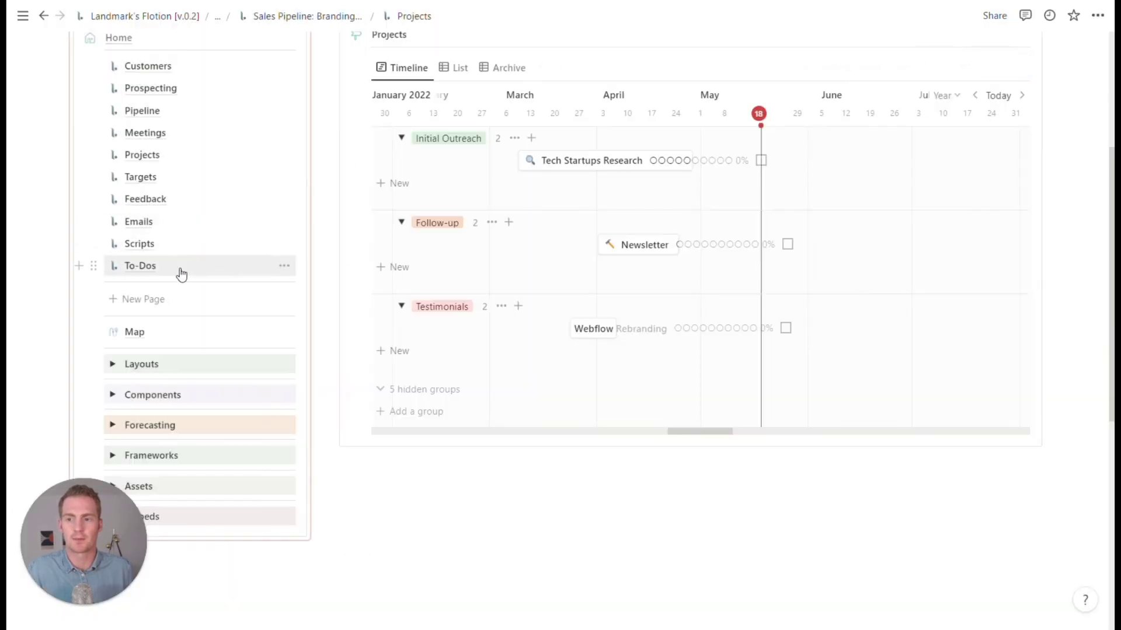
- Retitle the top-priority HP task 'Browse LinkedIn & List First 20 Candidates'
left_click(178, 267)
scroll(385, 249, "down", 3)
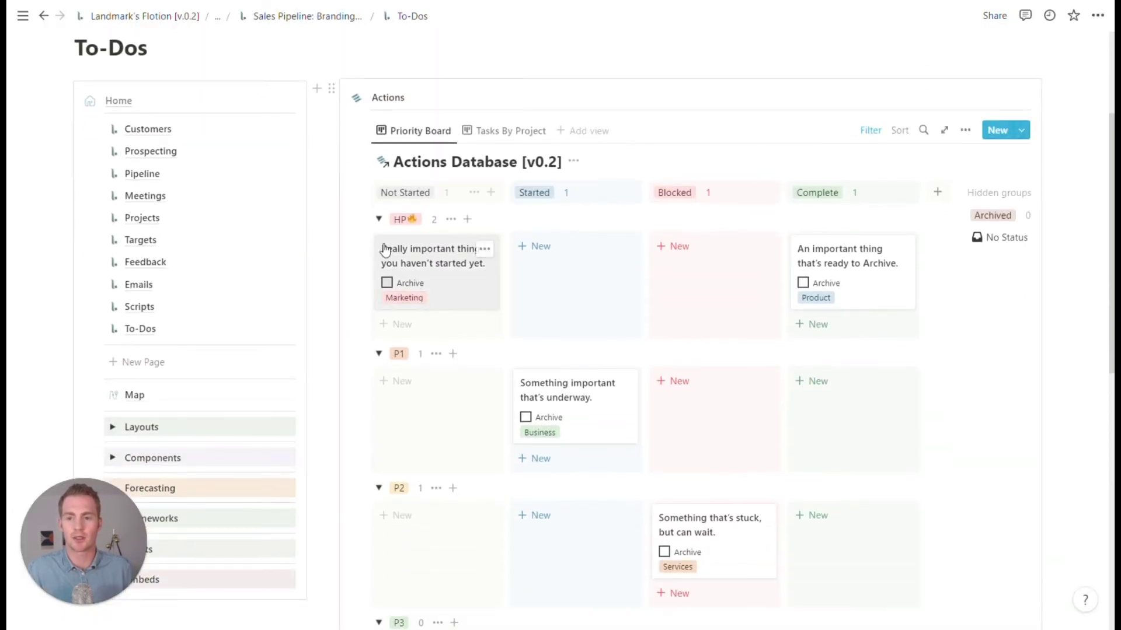
left_click(433, 267)
triple_click(432, 142)
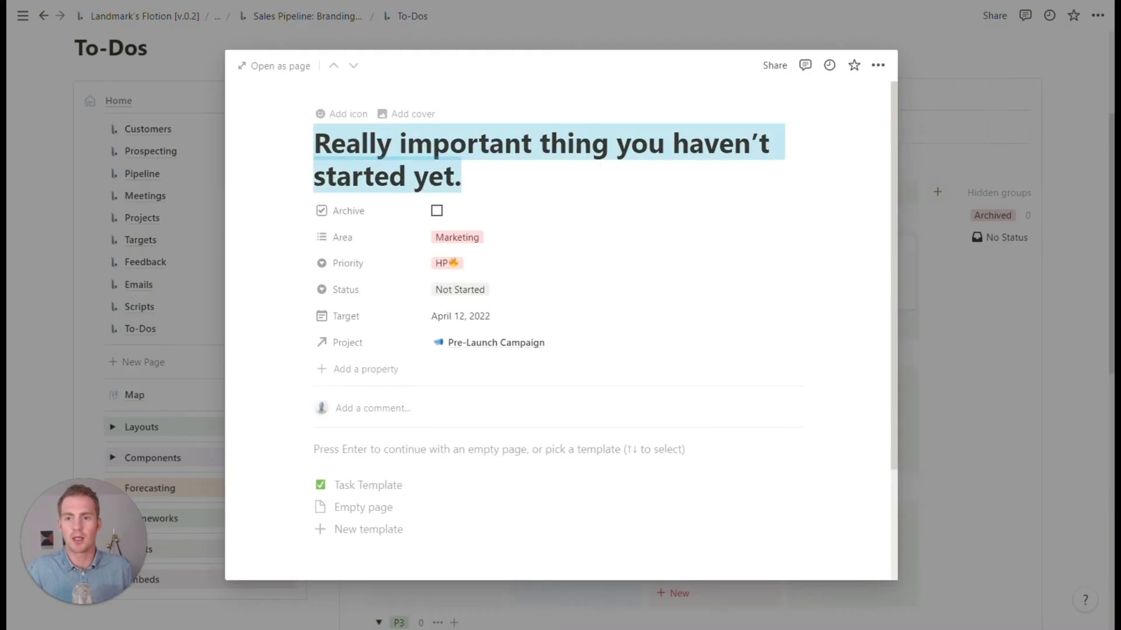
type("B")
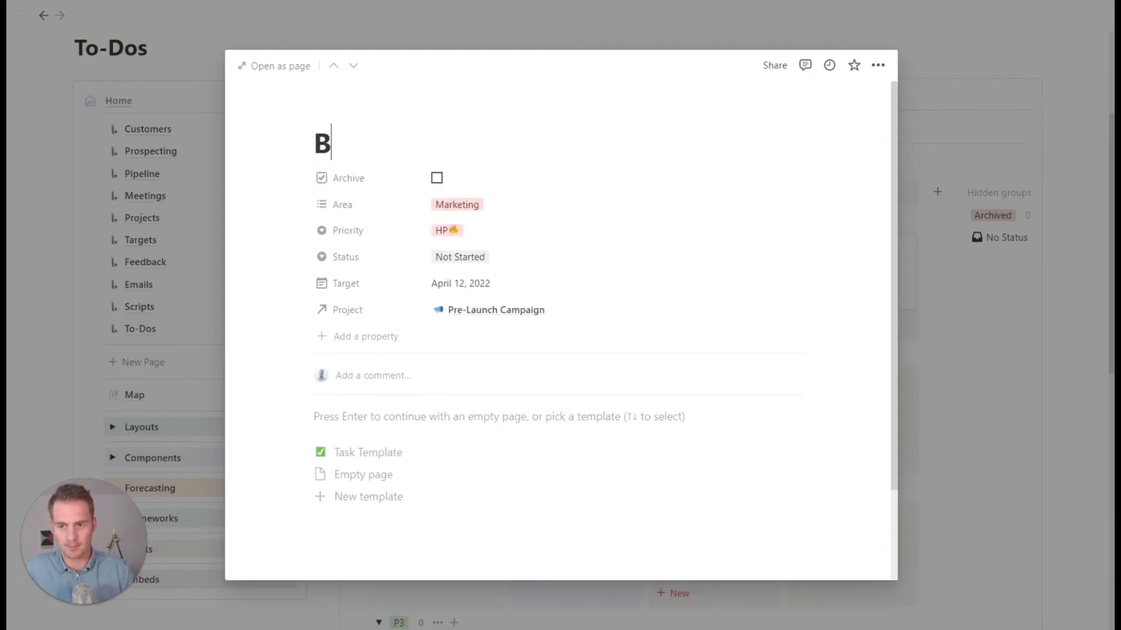
type("rowse LinkedIn")
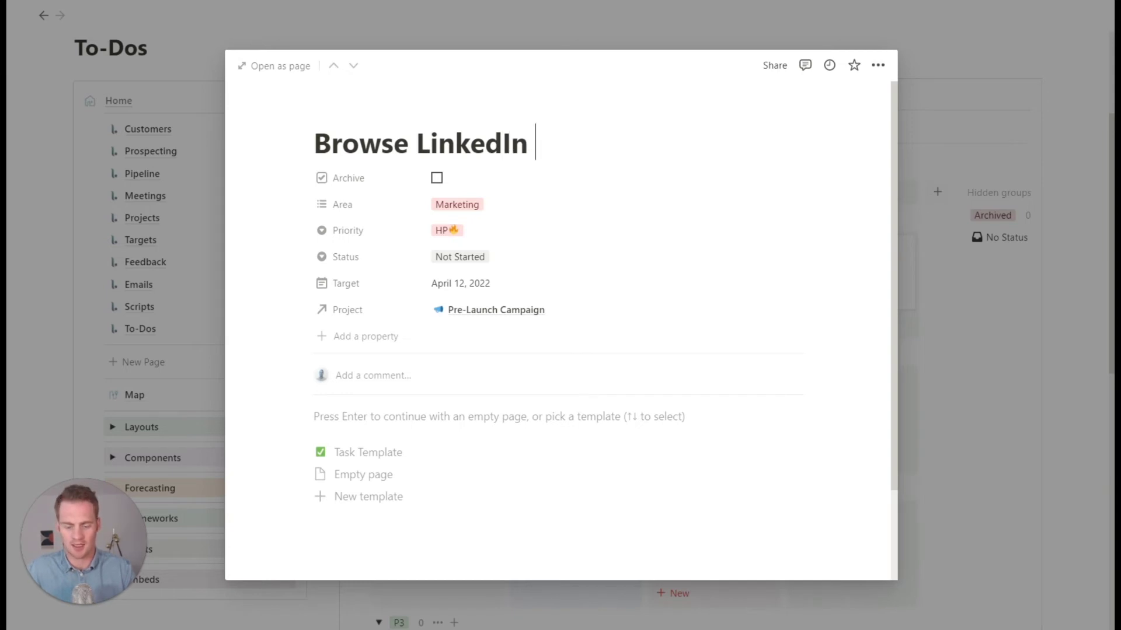
type(" & ")
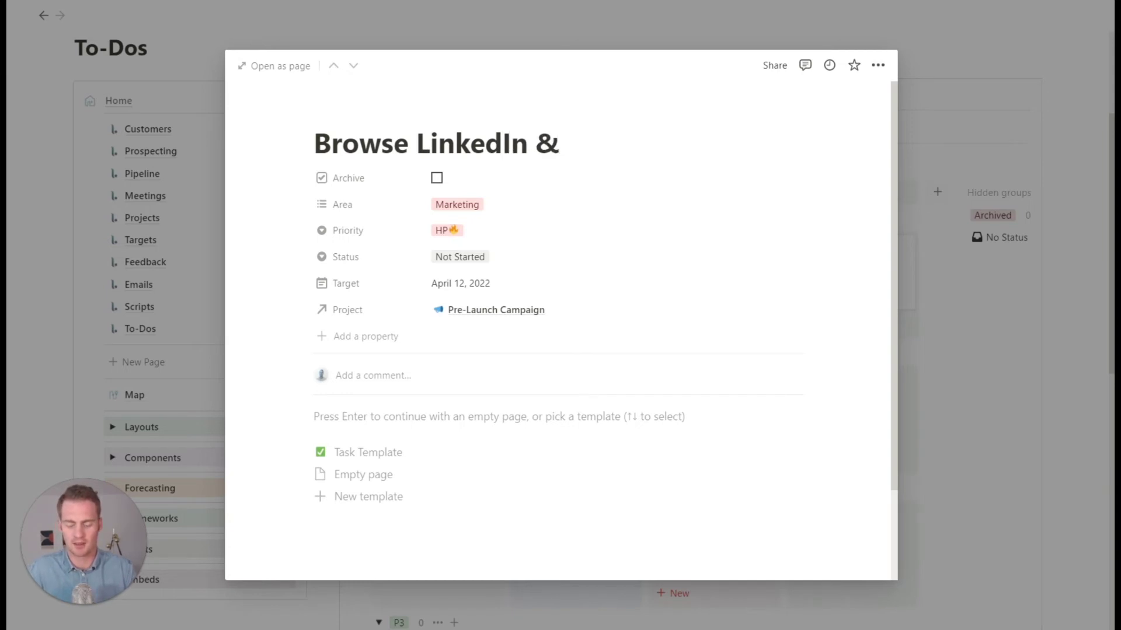
type("List First ")
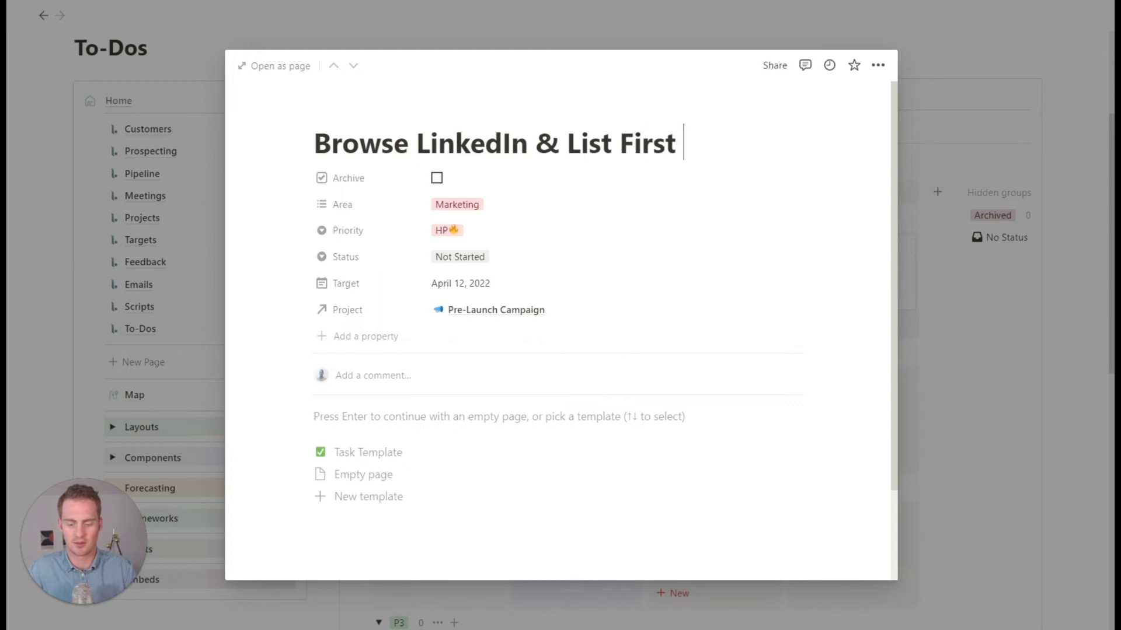
type("20 Candidates")
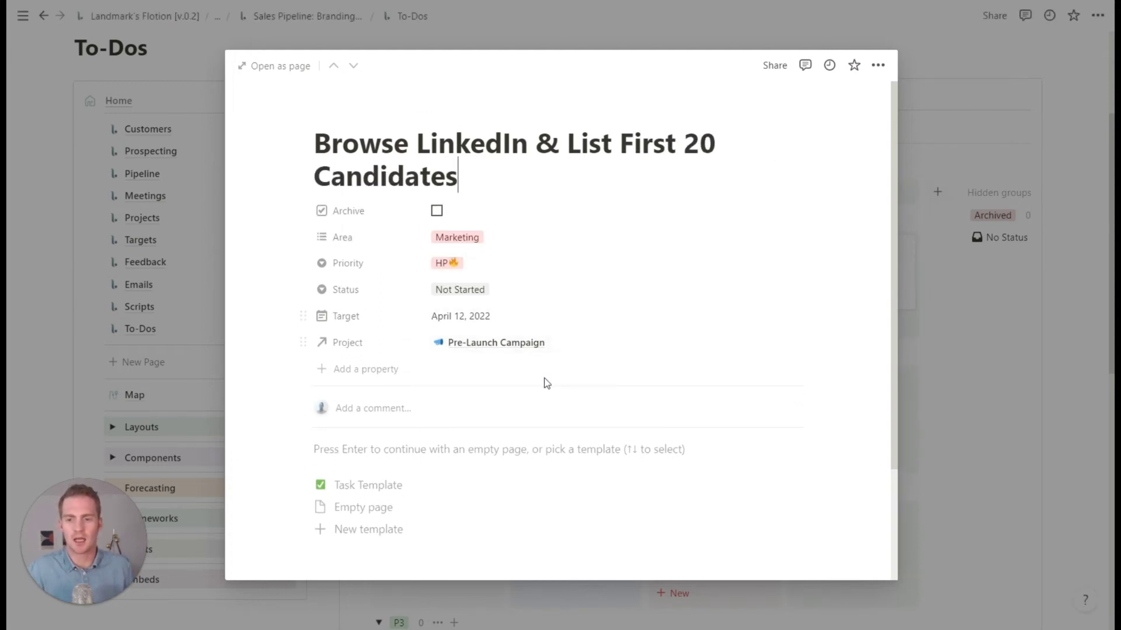
- Change the task's project from Pre-Launch Campaign to Tech Startups Research
left_click(556, 353)
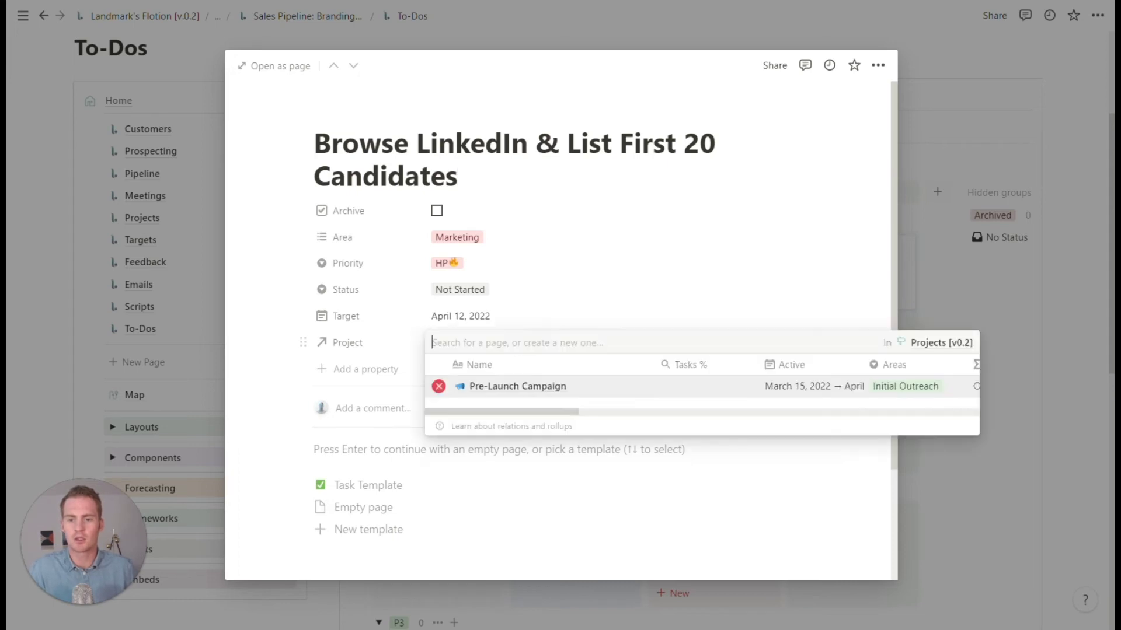
left_click(439, 387)
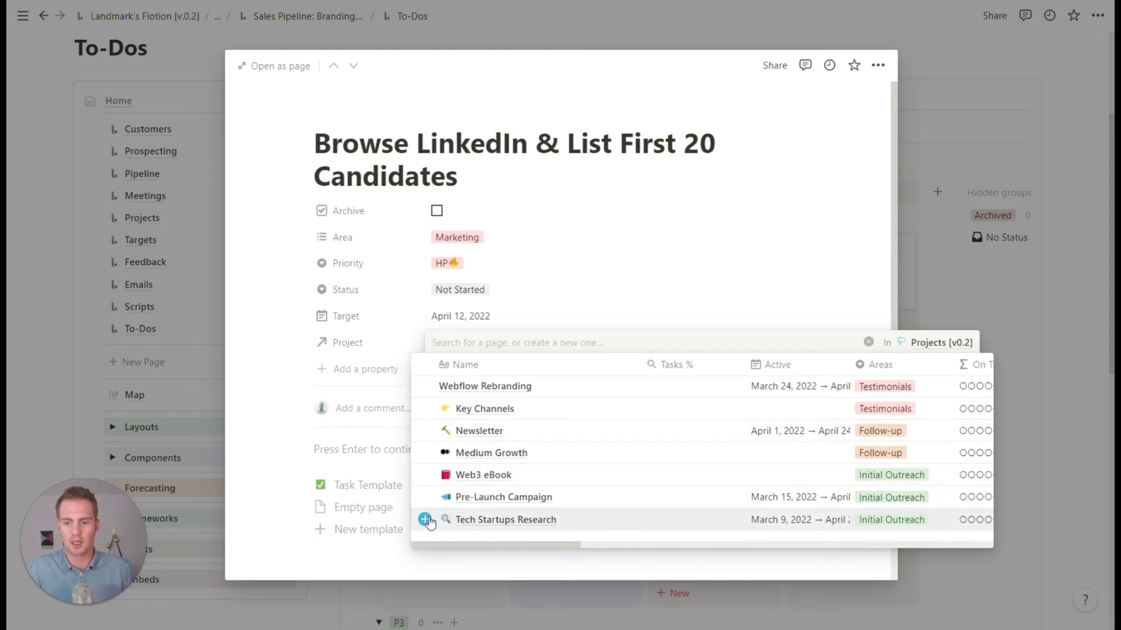
left_click(366, 474)
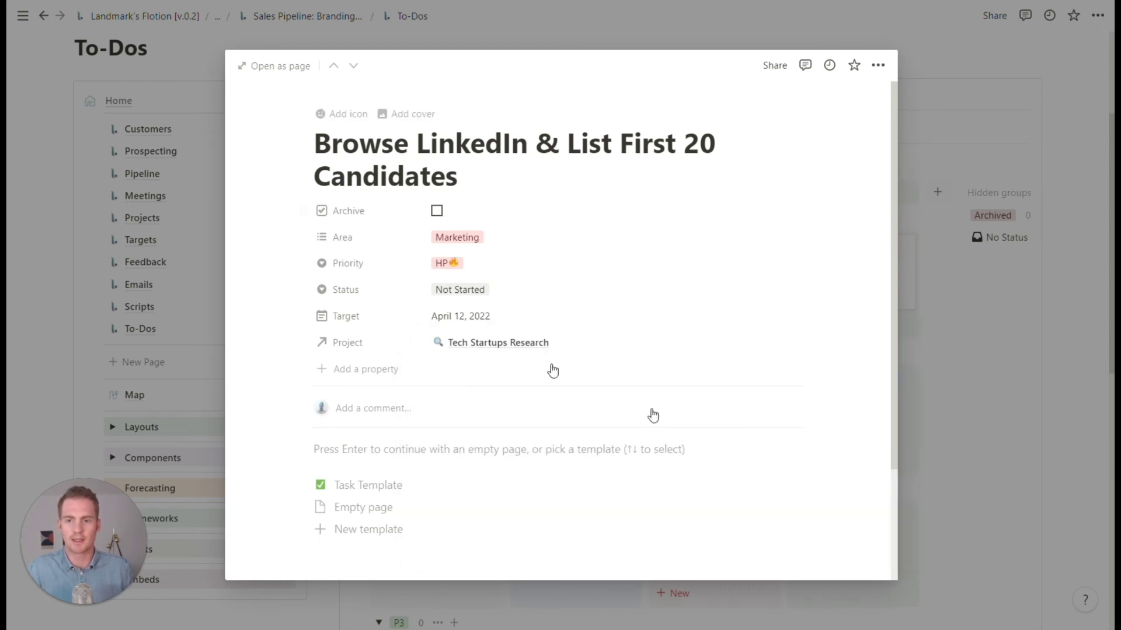
left_click(982, 404)
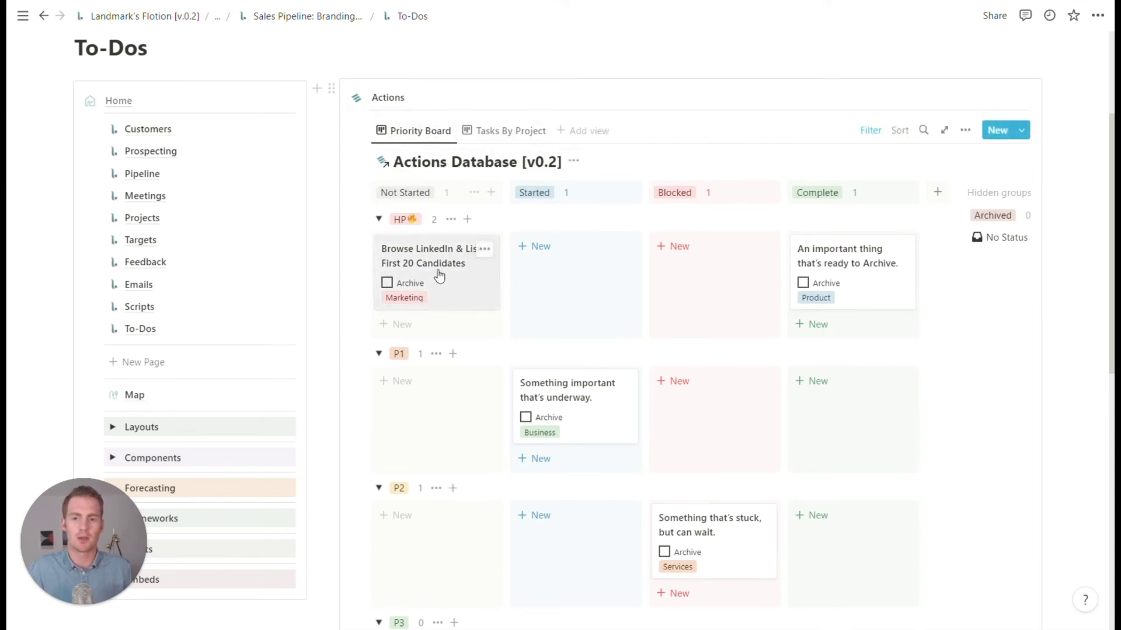
left_click_drag(438, 275, 818, 325)
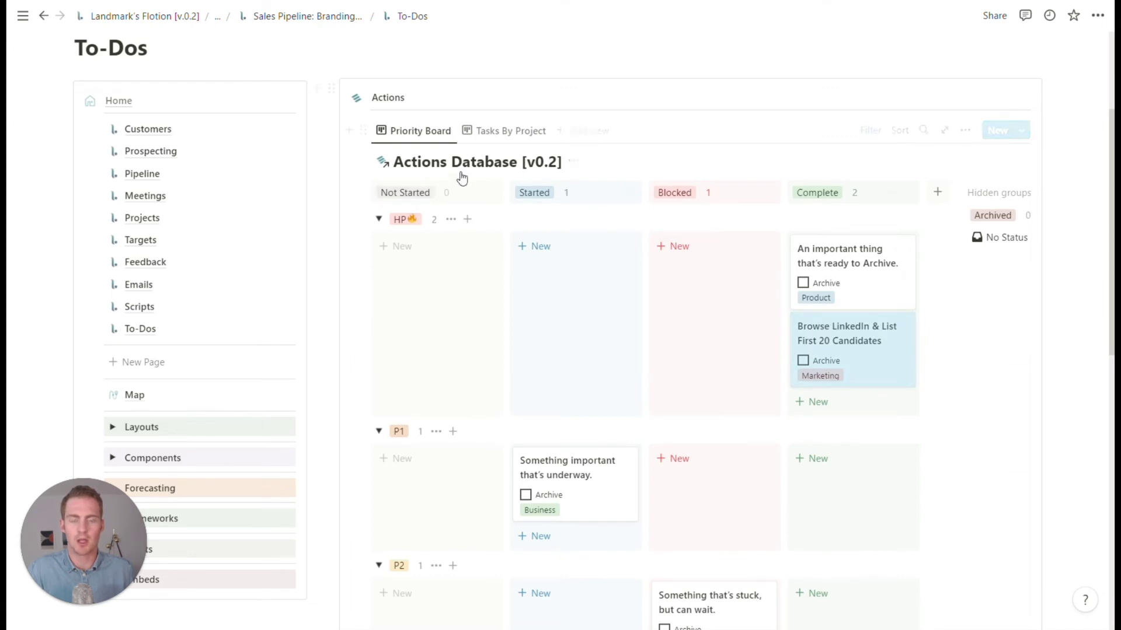
left_click(816, 361)
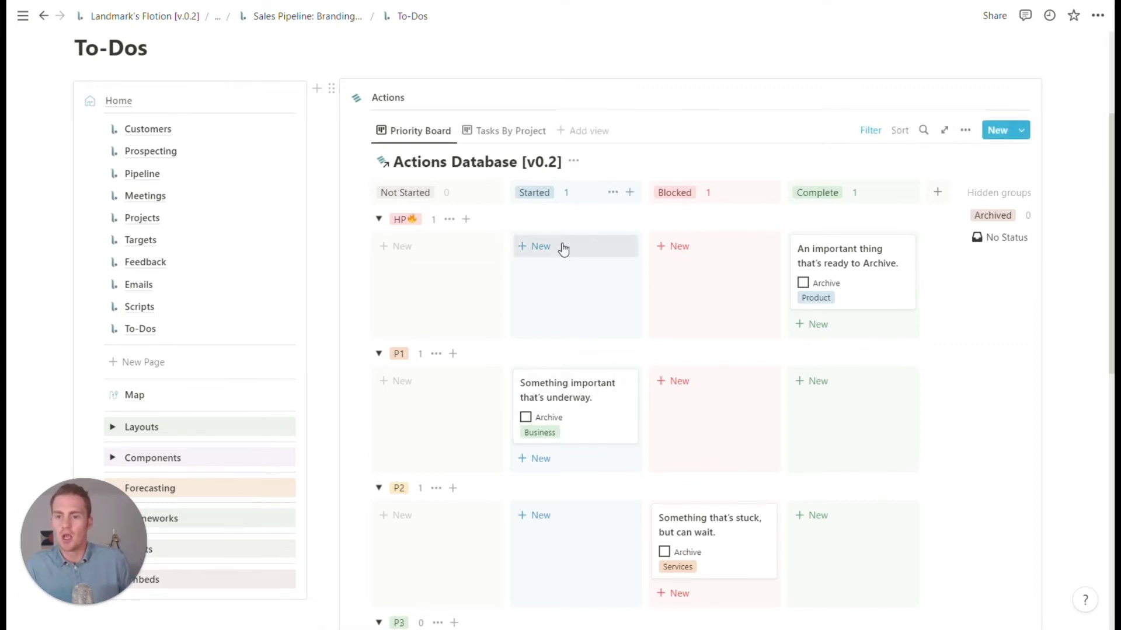
key("ctrl+z")
left_click_drag(863, 351, 435, 268)
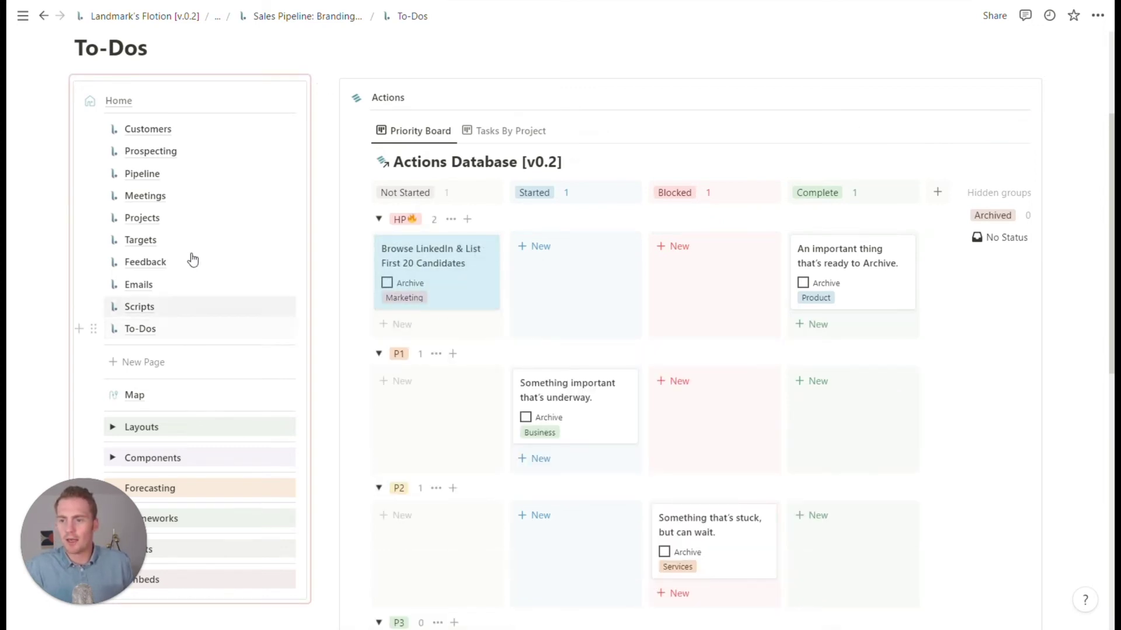
- Add a P1 Not Started task about preparing for a meeting, then preview its page
left_click(425, 382)
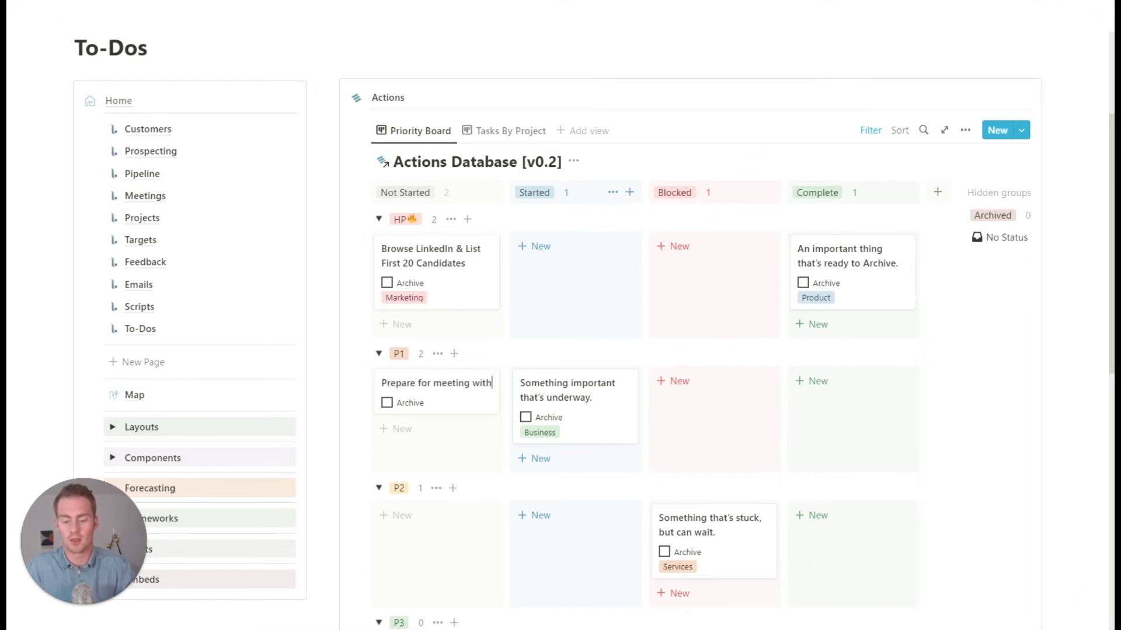
type("Jeff")
key("Return")
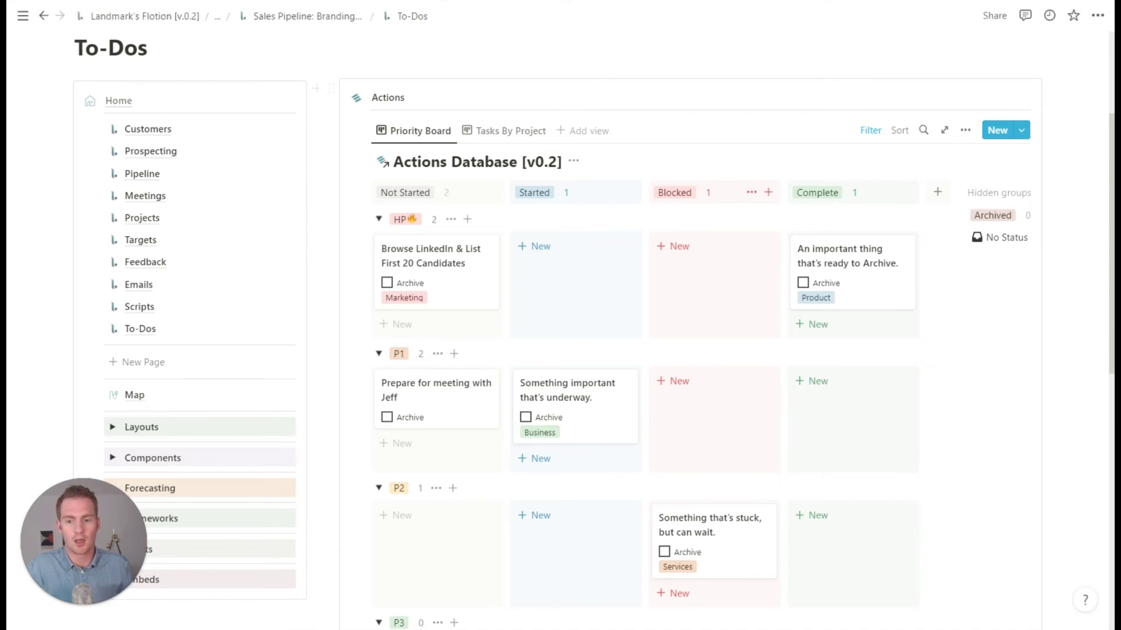
left_click(446, 396)
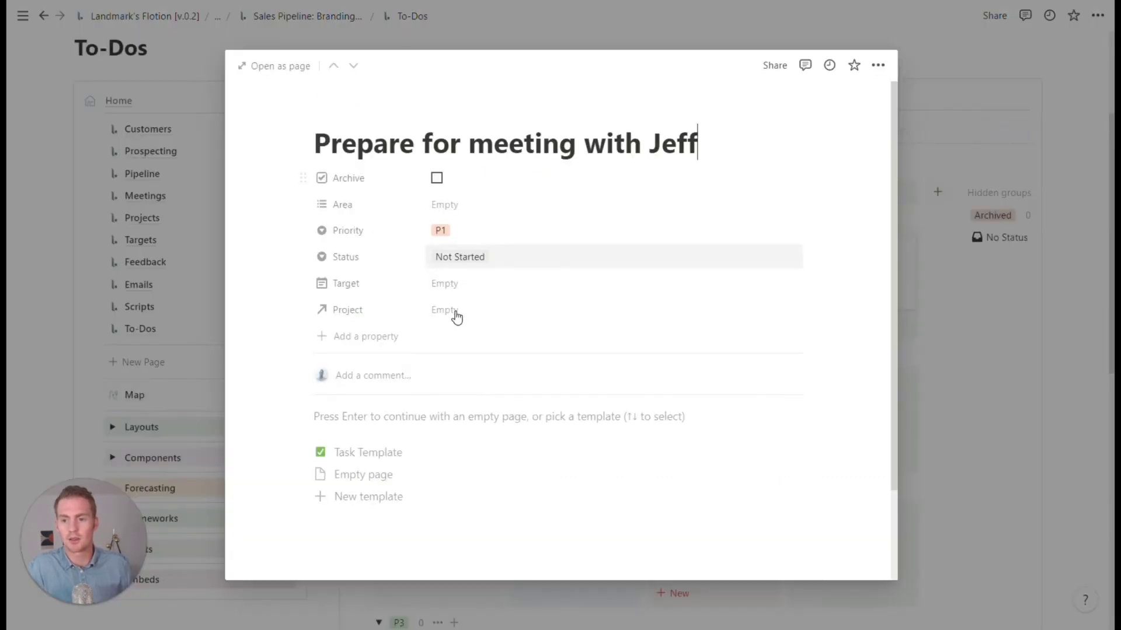
left_click(1002, 387)
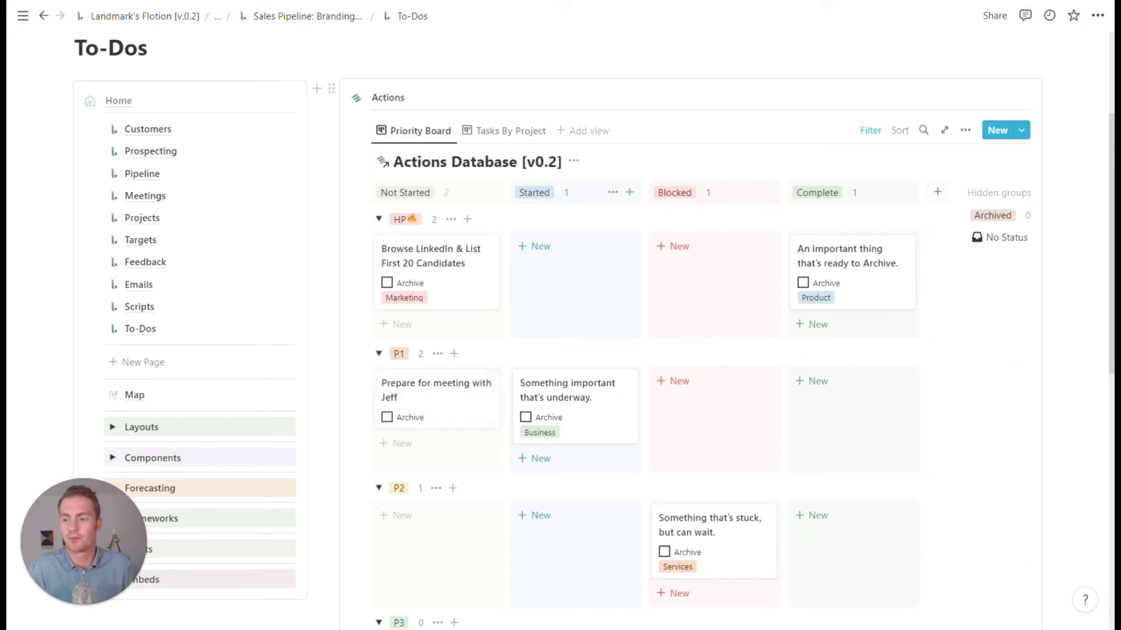
- Open the Customers page from the Sales Pipeline home and rename it 'Personas'
scroll(251, 173, "up", 2)
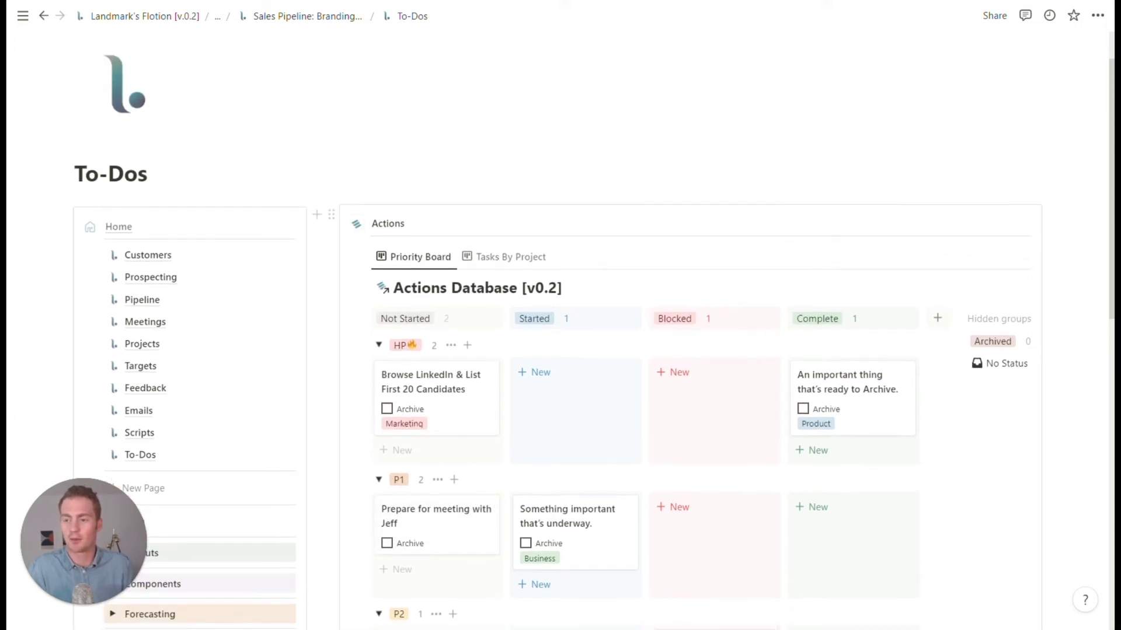
scroll(400, 238, "down", 3)
scroll(426, 250, "up", 3)
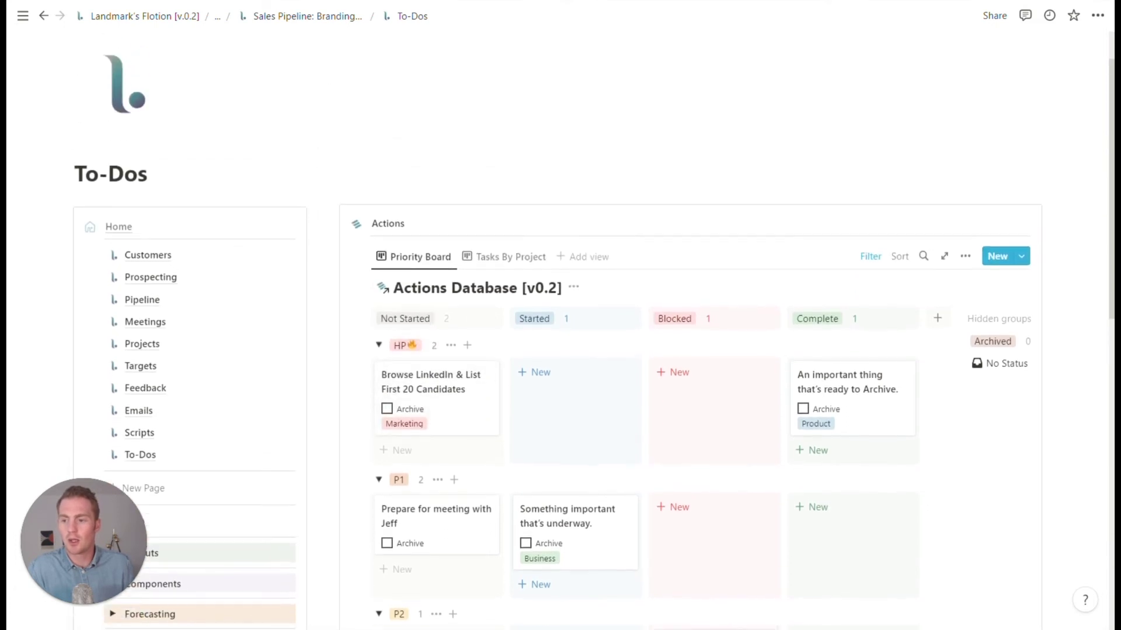
left_click(126, 229)
scroll(188, 316, "down", 2)
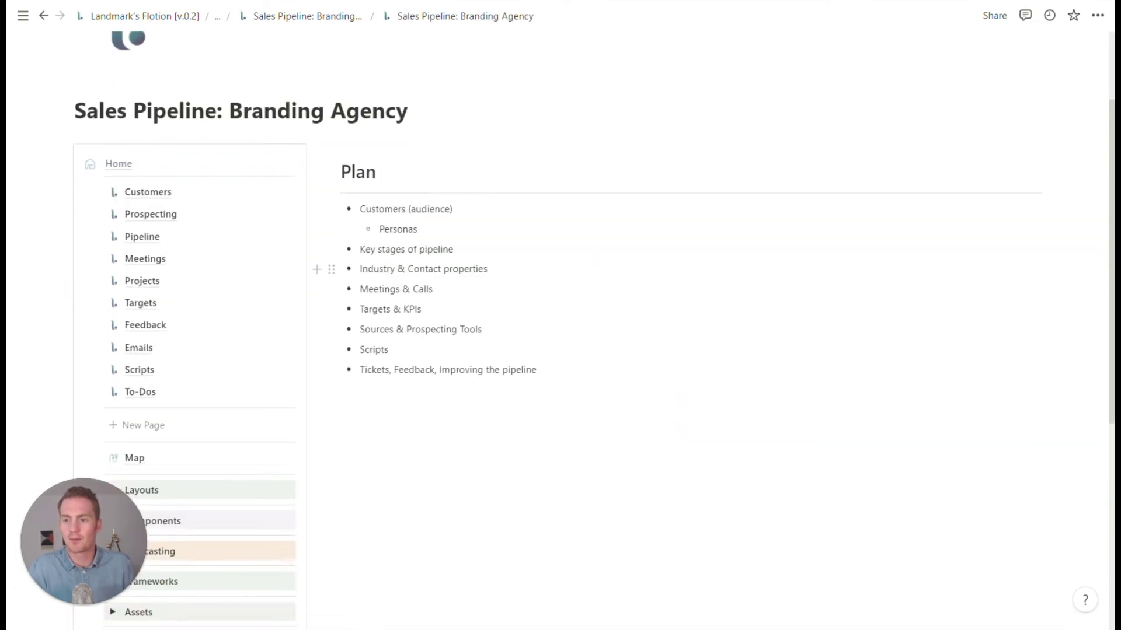
scroll(189, 316, "up", 2)
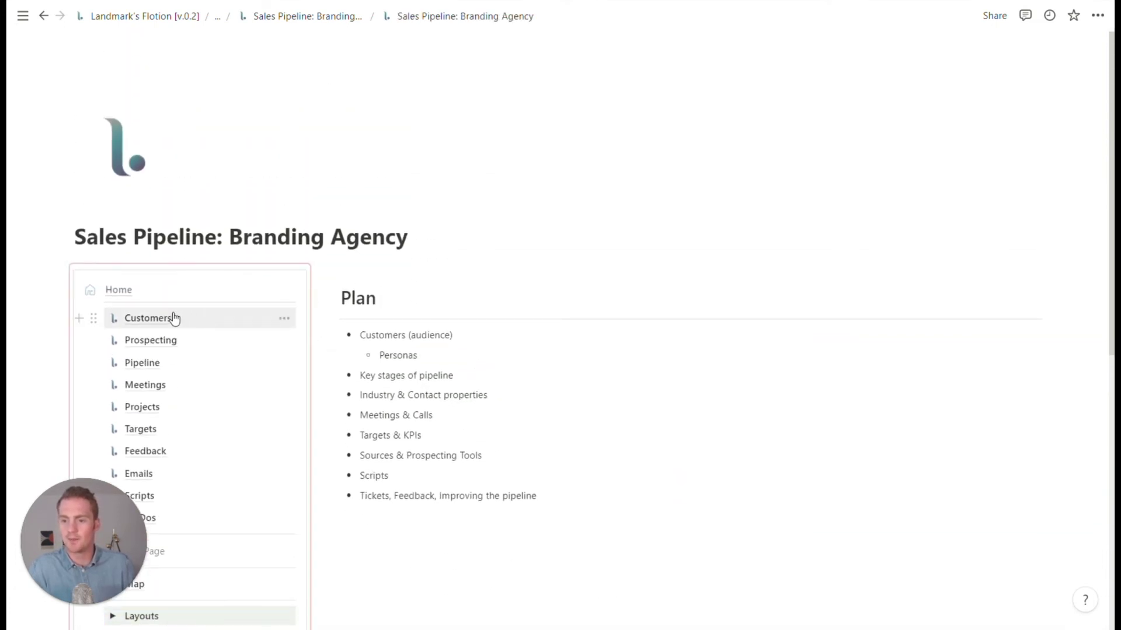
left_click(173, 319)
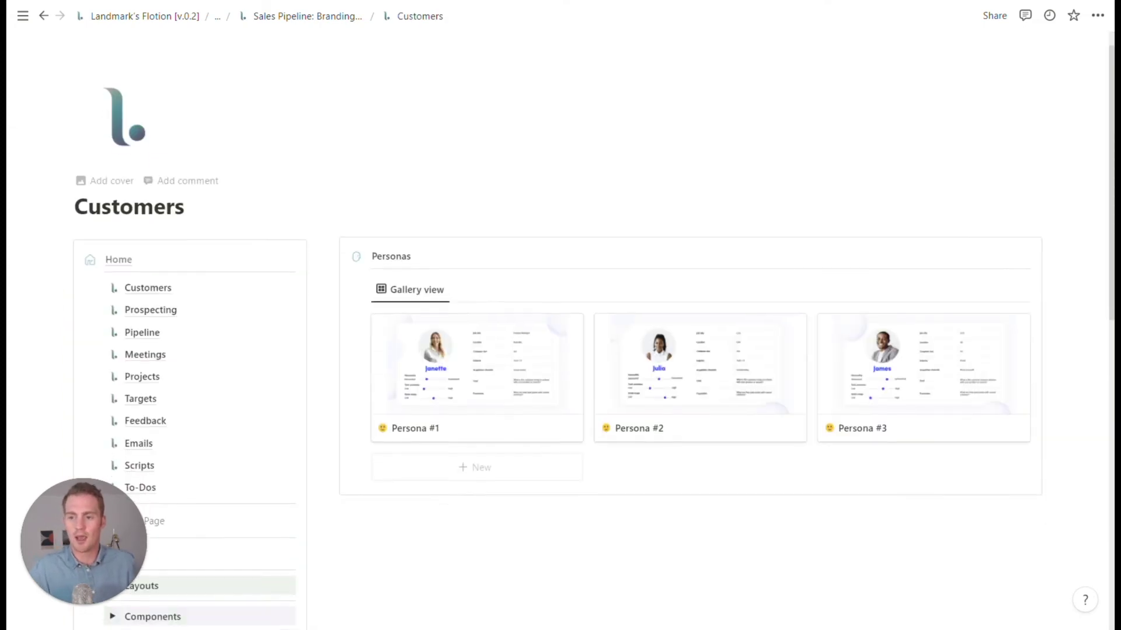
scroll(557, 342, "down", 1)
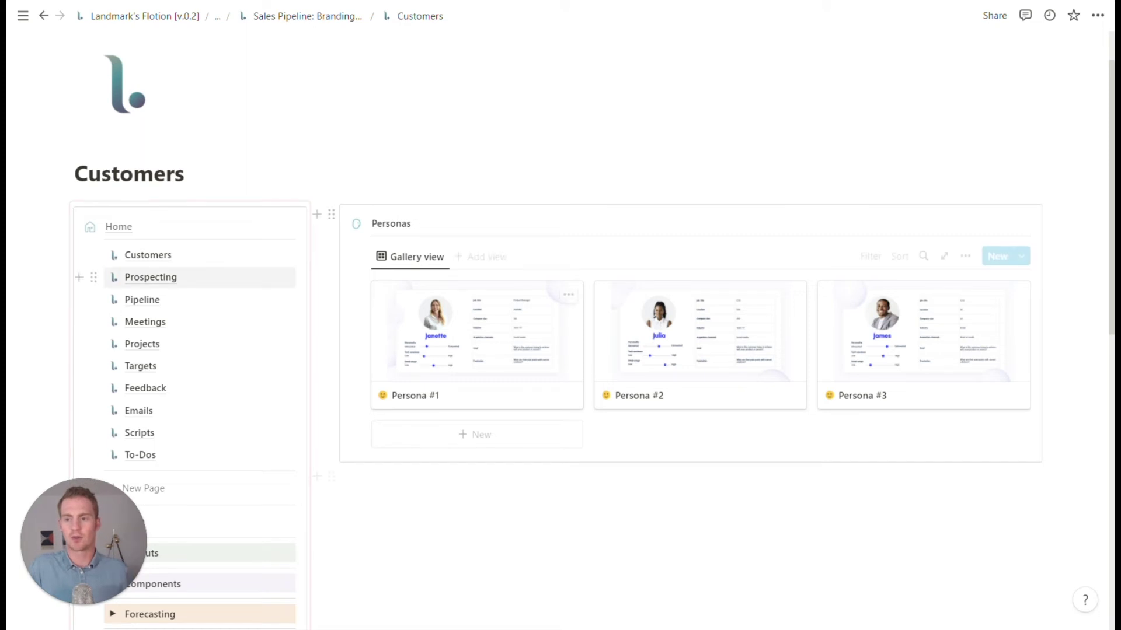
double_click(129, 173)
type("Personas")
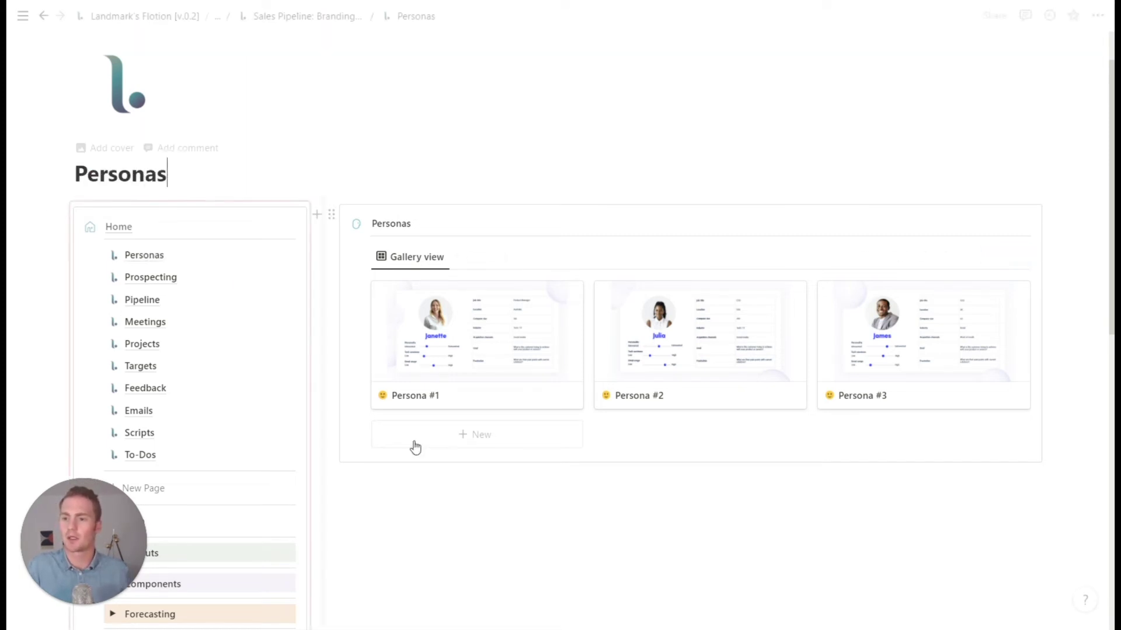
left_click(409, 477)
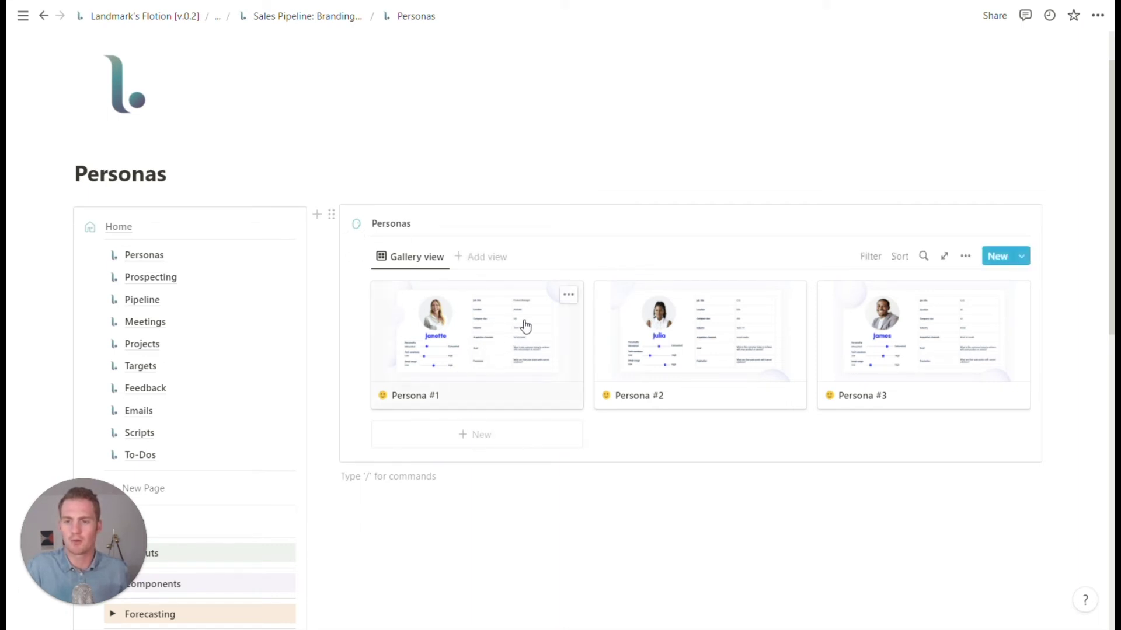
- Preview the Persona #1 card, then close the preview
left_click(482, 347)
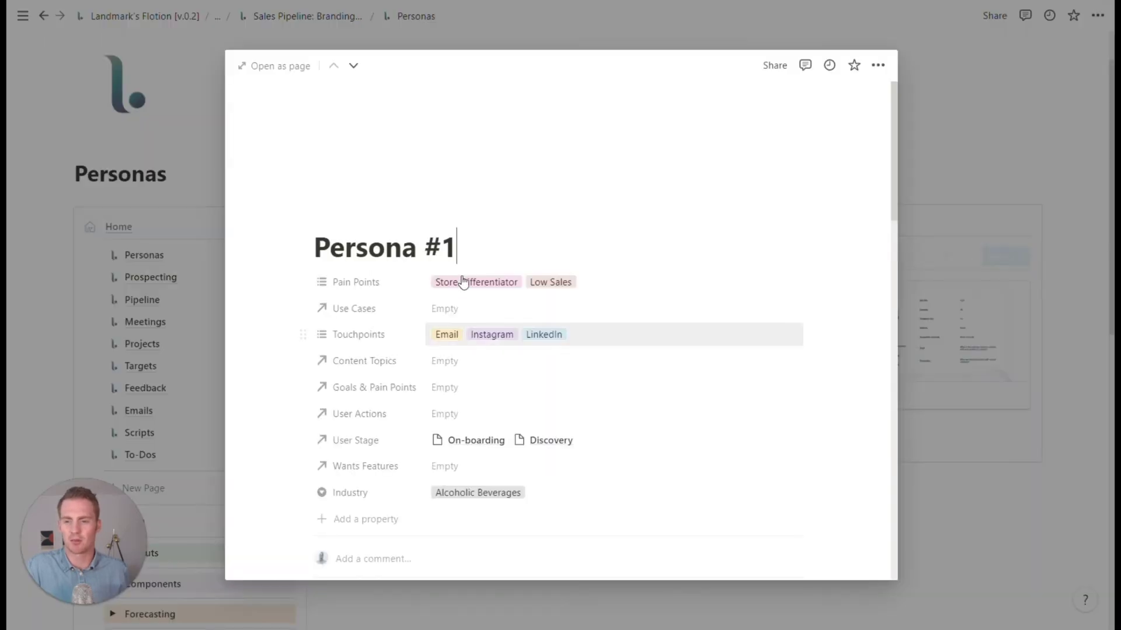
scroll(447, 276, "down", 5)
scroll(447, 275, "up", 5)
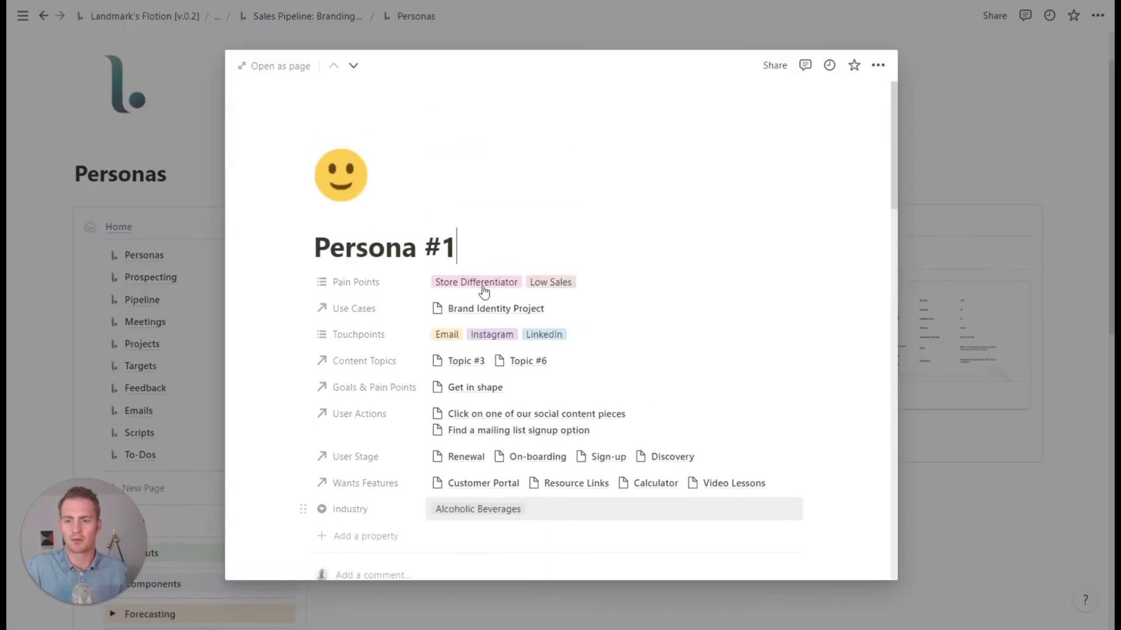
left_click(1029, 485)
left_click(174, 281)
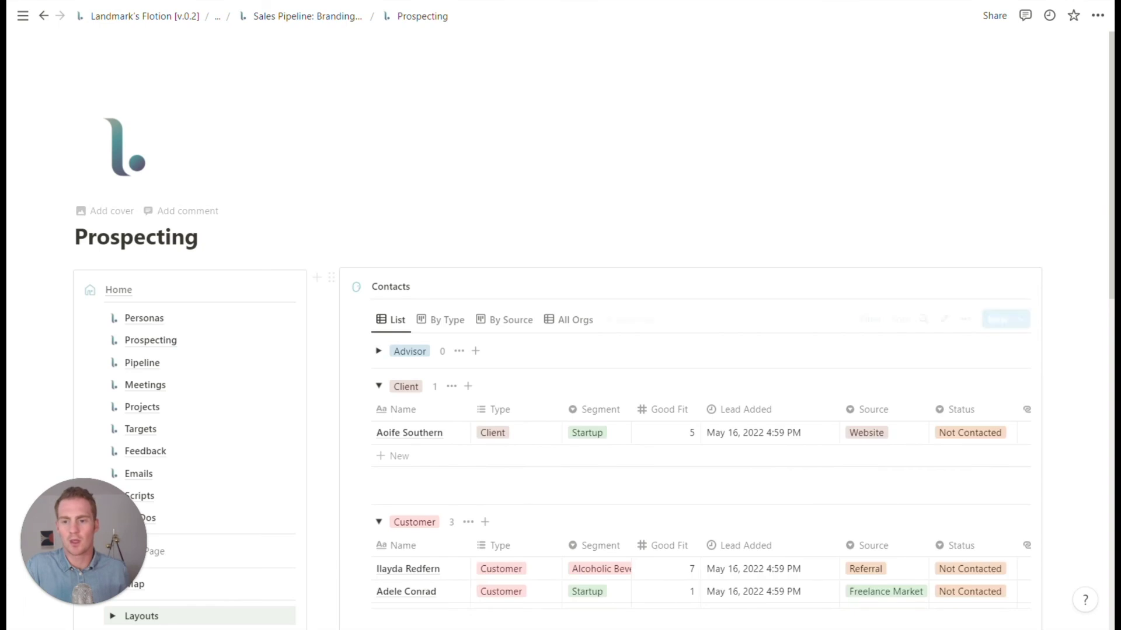
scroll(625, 318, "down", 1)
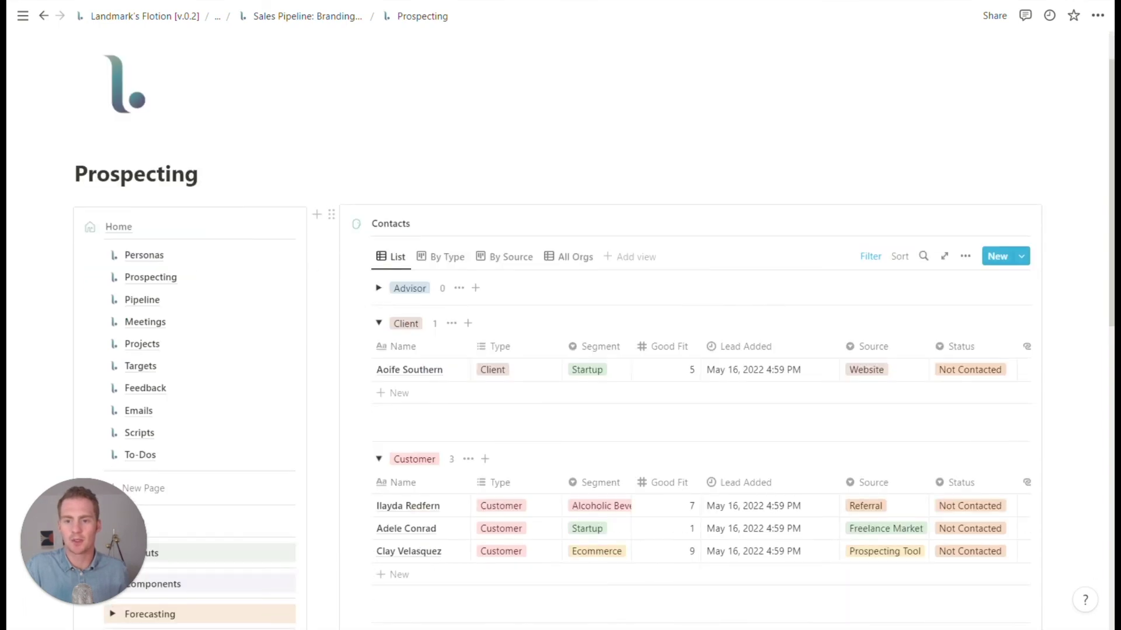
scroll(638, 282, "down", 1)
left_click(867, 205)
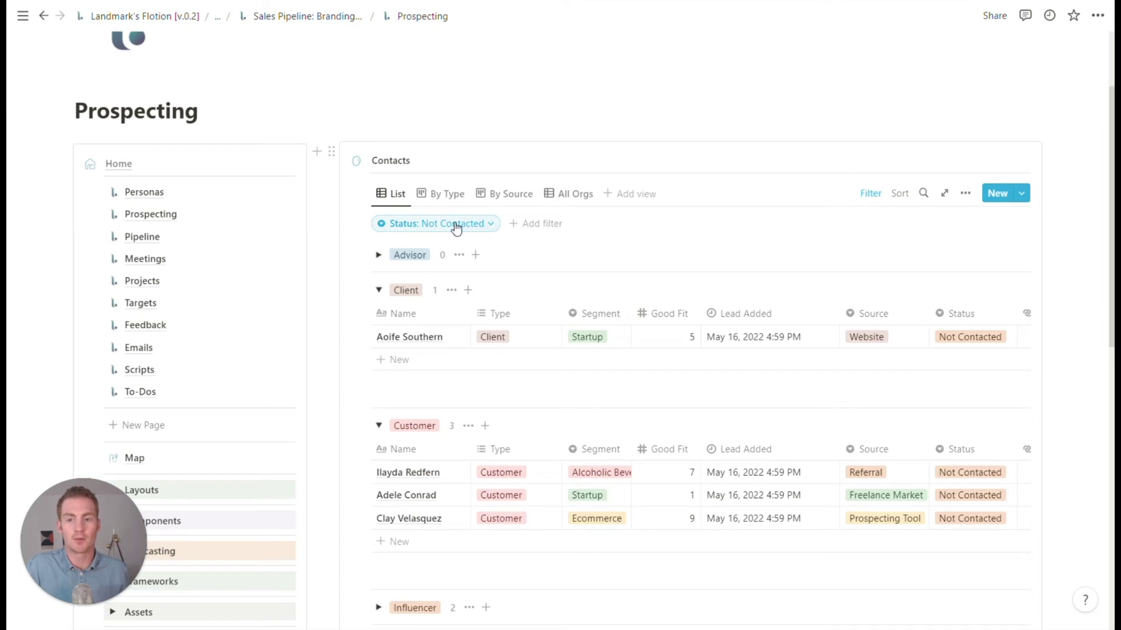
left_click(868, 196)
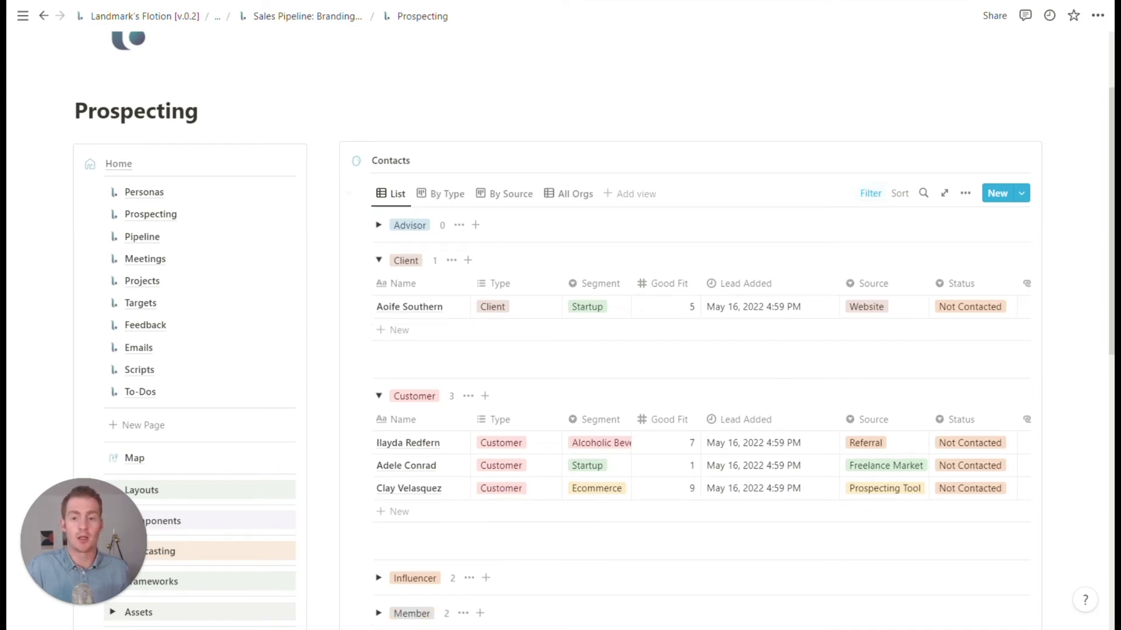
scroll(608, 272, "down", 4)
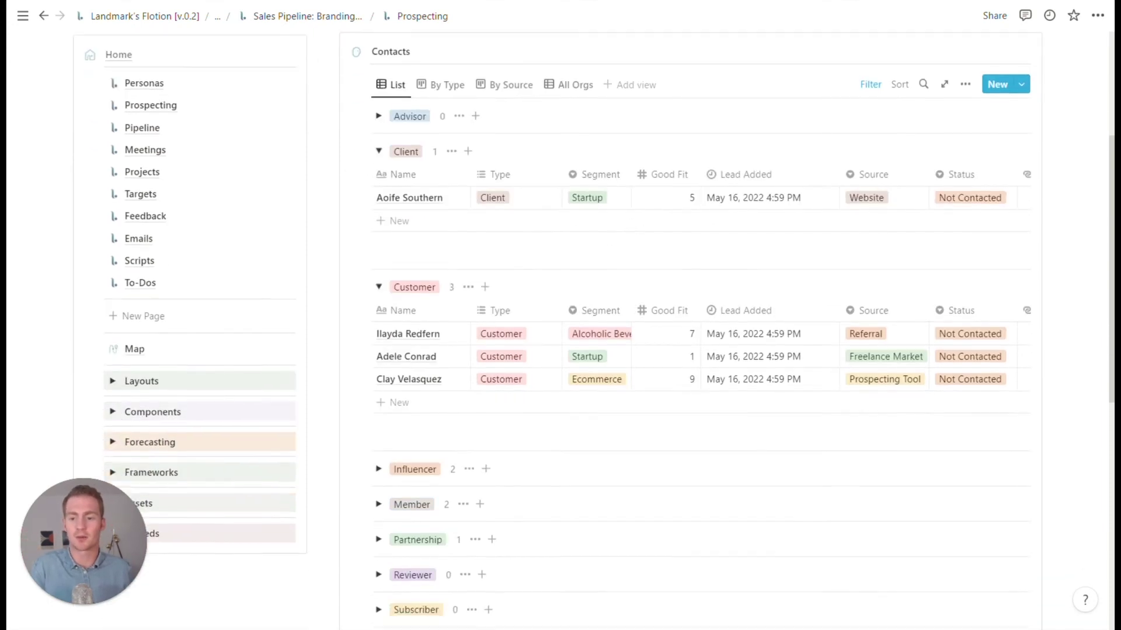
scroll(608, 272, "up", 5)
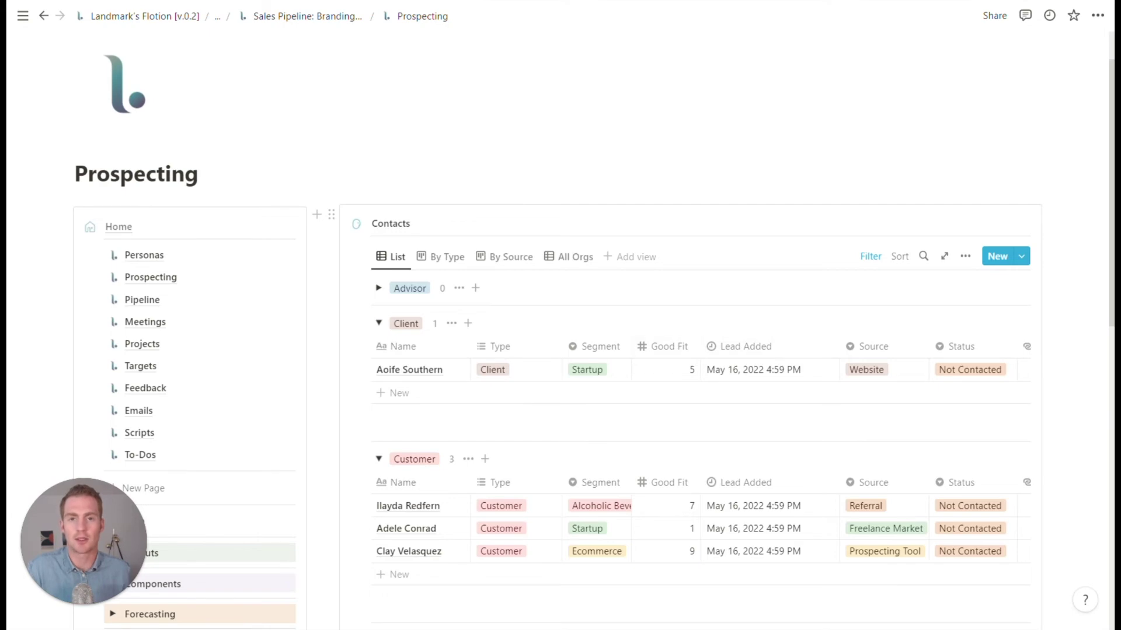
scroll(620, 368, "down", 3)
scroll(620, 366, "up", 3)
scroll(613, 353, "down", 9)
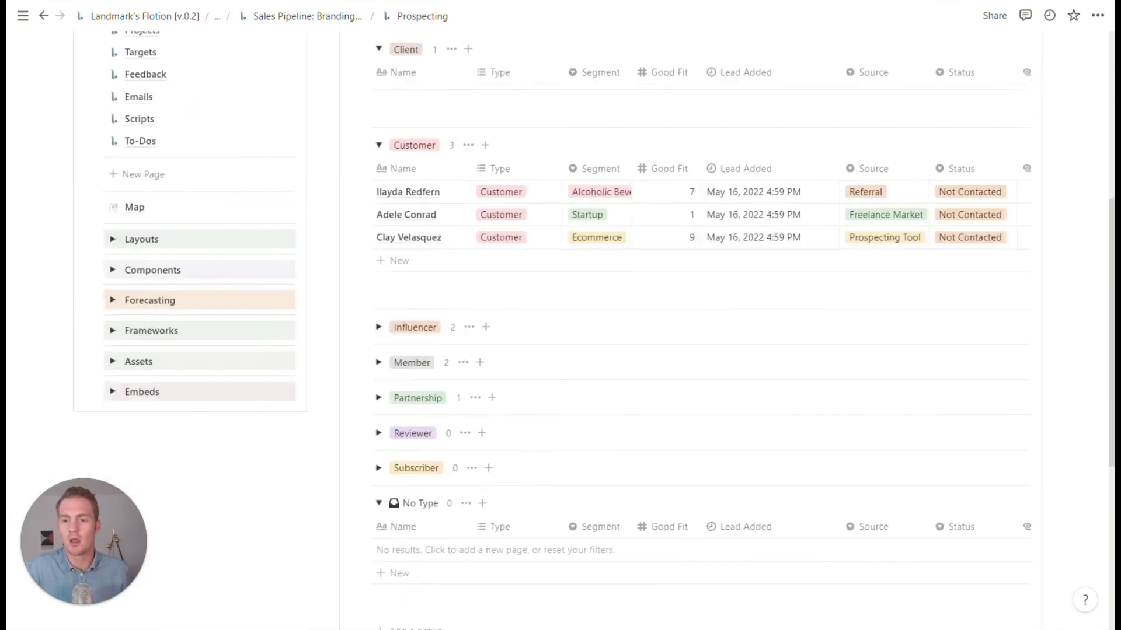
scroll(463, 342, "up", 9)
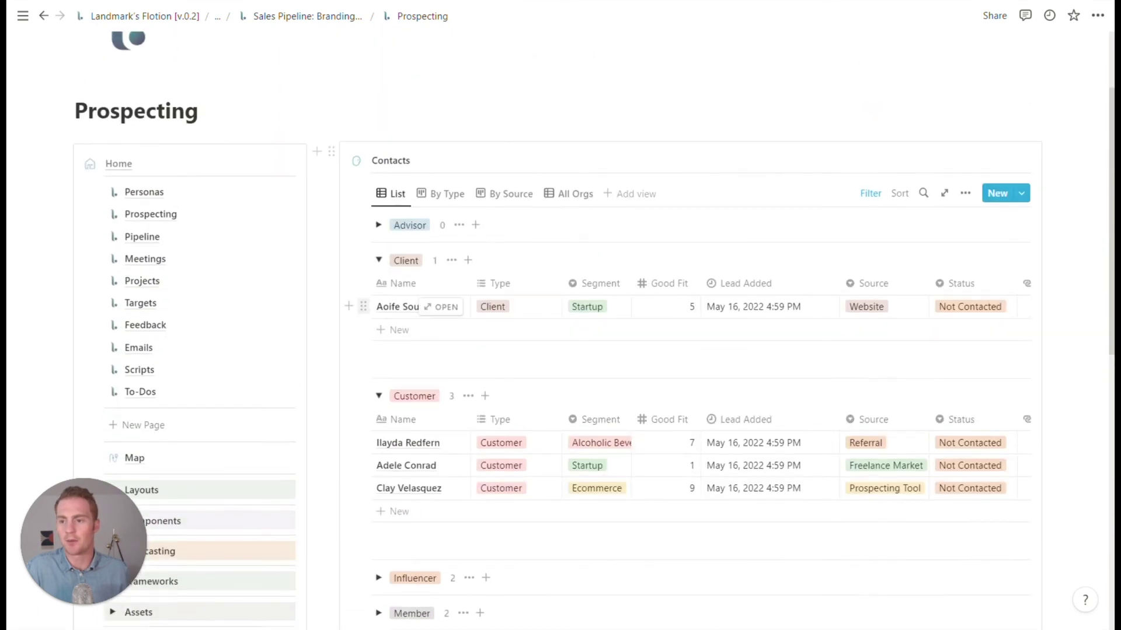
- Create a new page, move it below To-Dos in the navigation, and title it 'Tools'
left_click(167, 428)
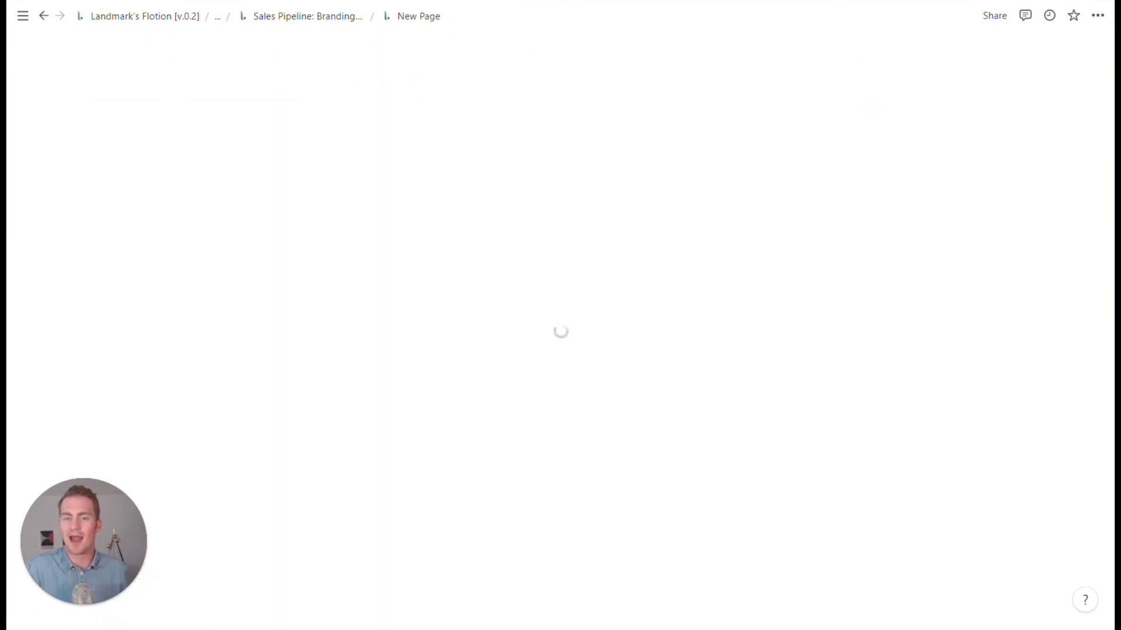
scroll(116, 326, "down", 4)
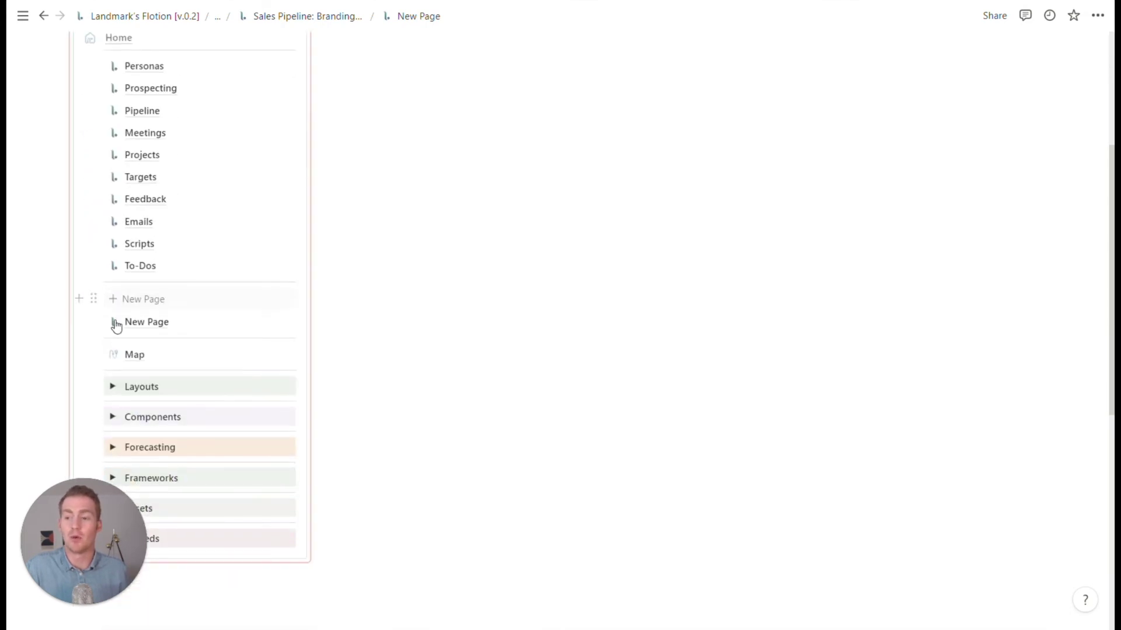
left_click_drag(93, 321, 111, 279)
scroll(150, 290, "up", 5)
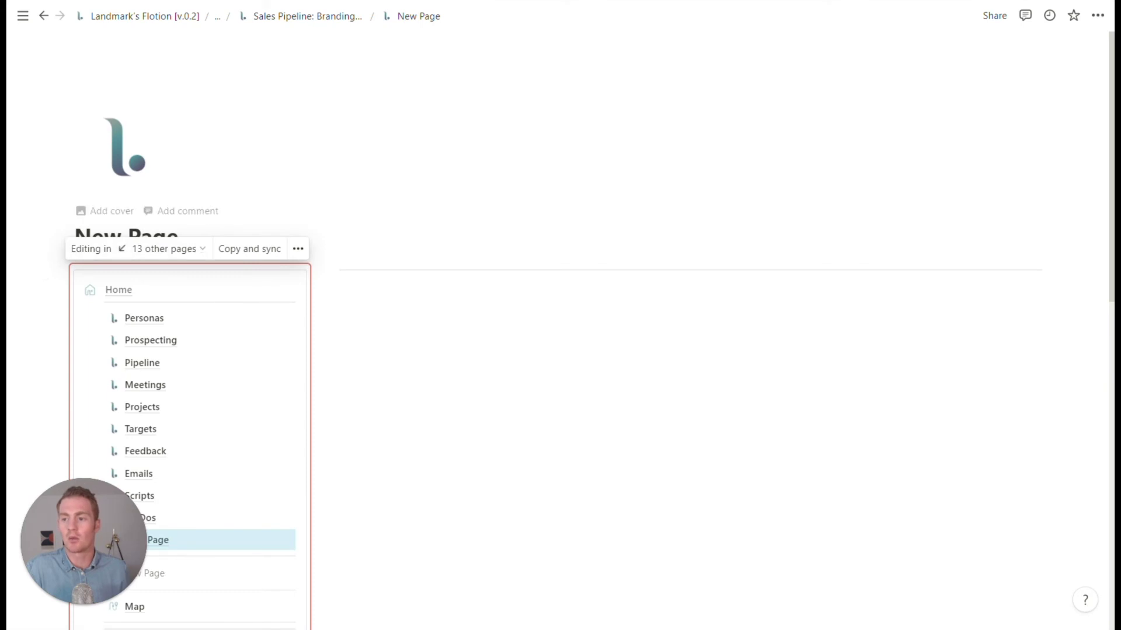
key("ctrl+shift+Left")
key("ctrl+shift+Left")
type("Tools")
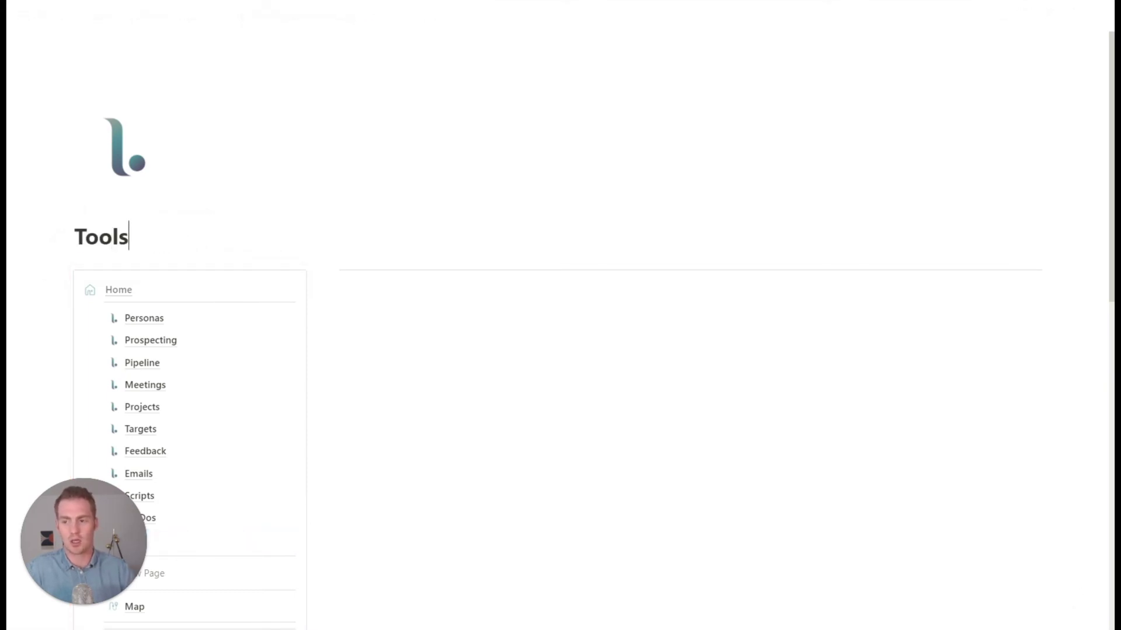
- Expand Components and insert the Favorite Tools gallery template onto the Tools page
scroll(222, 380, "down", 5)
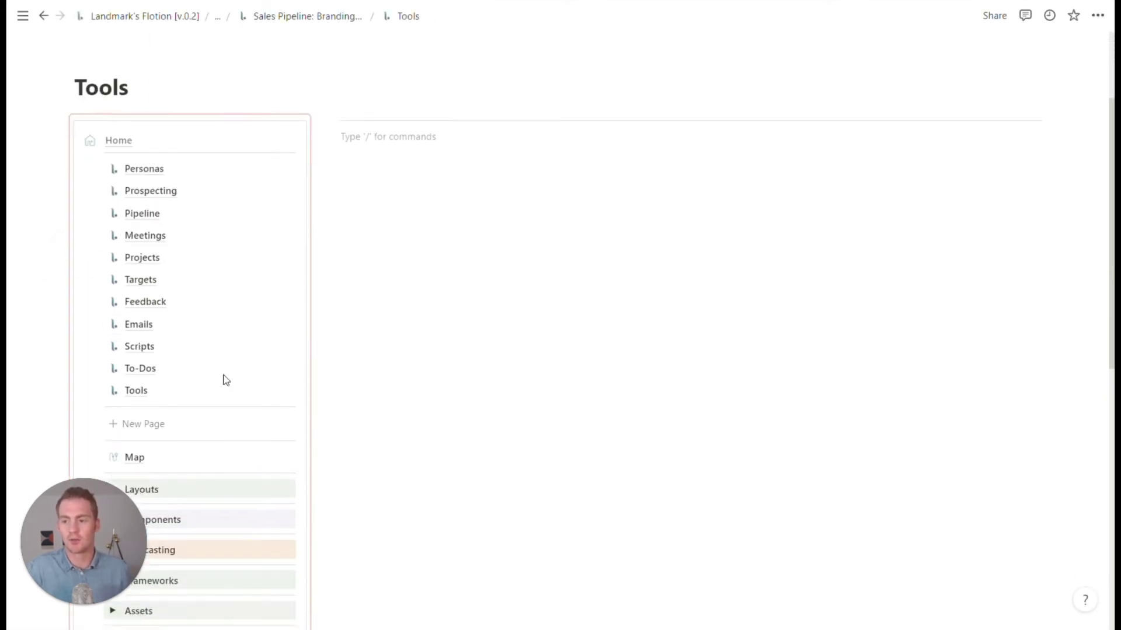
scroll(114, 363, "down", 3)
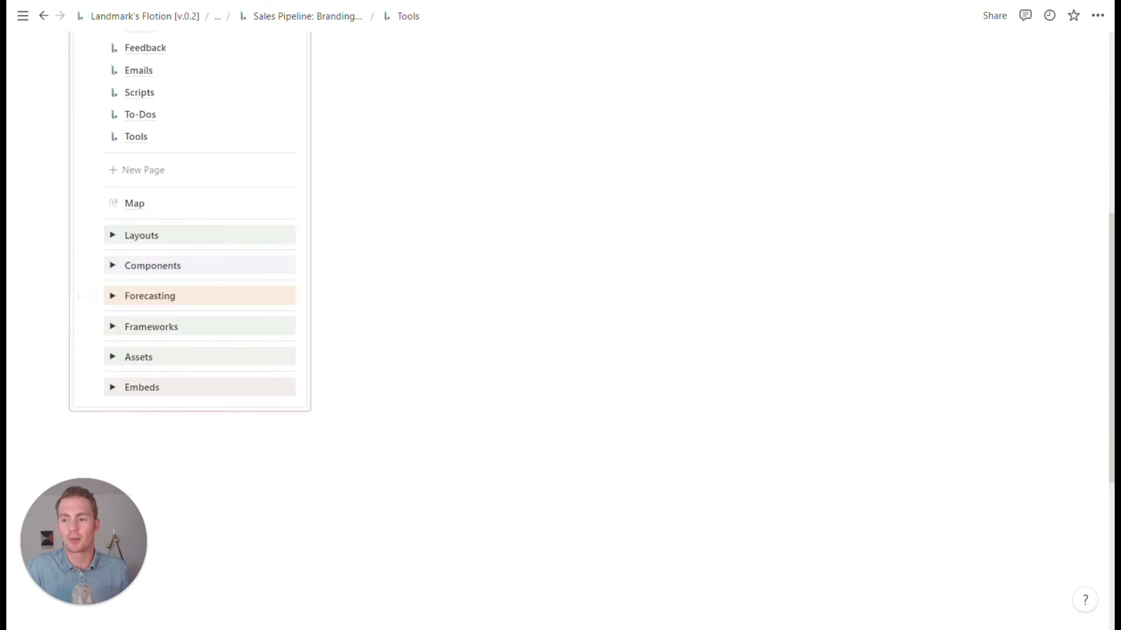
scroll(167, 311, "up", 1)
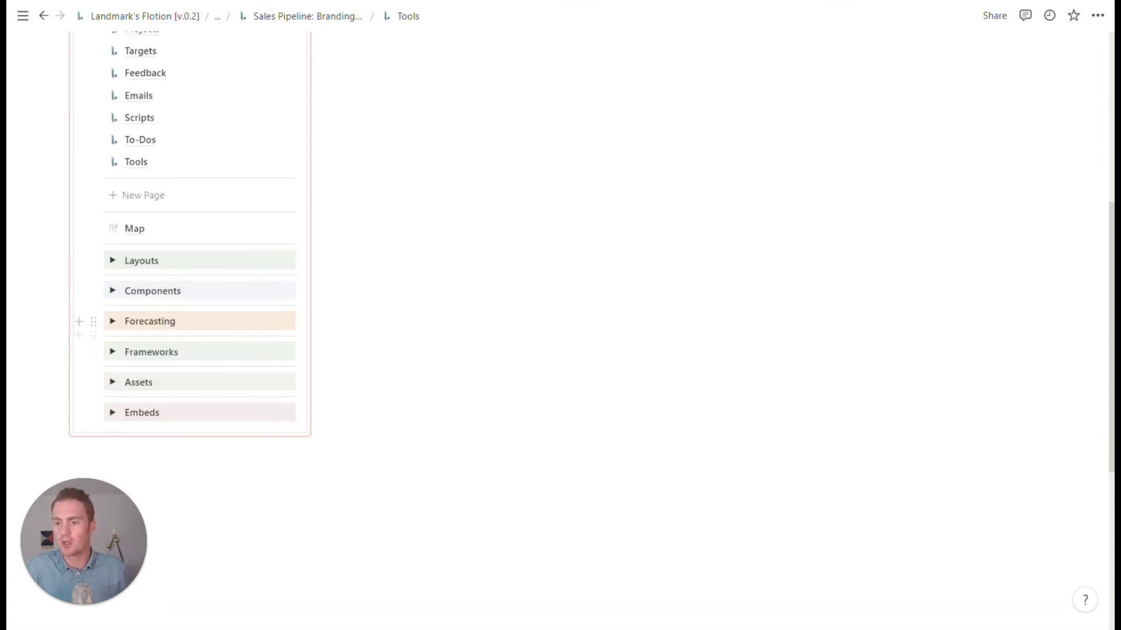
left_click(112, 291)
scroll(188, 344, "down", 15)
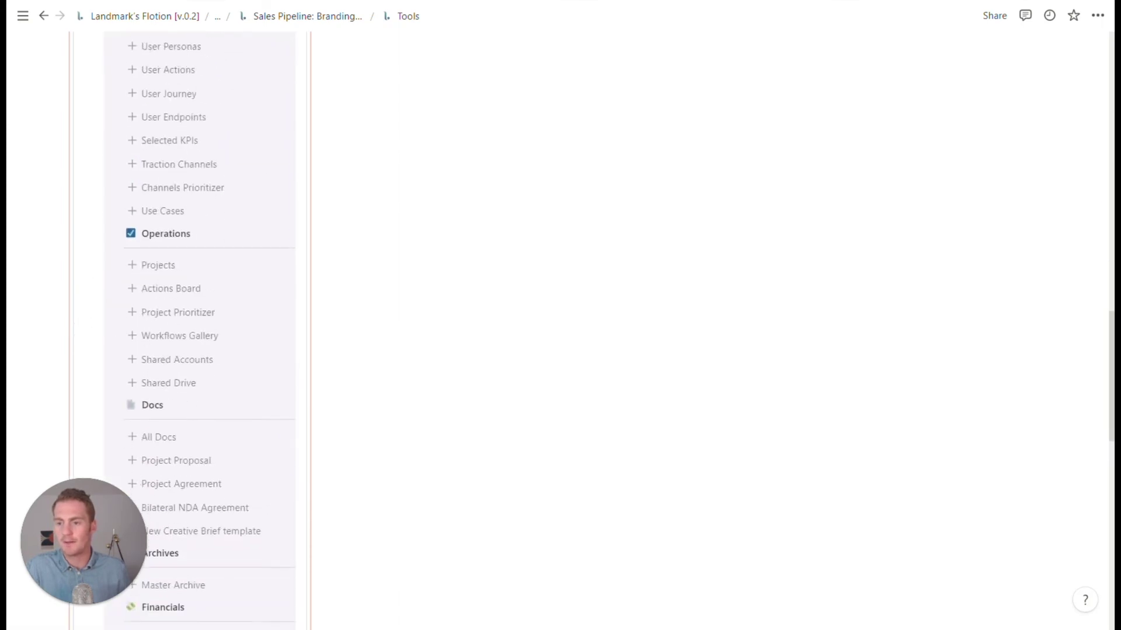
scroll(175, 344, "down", 3)
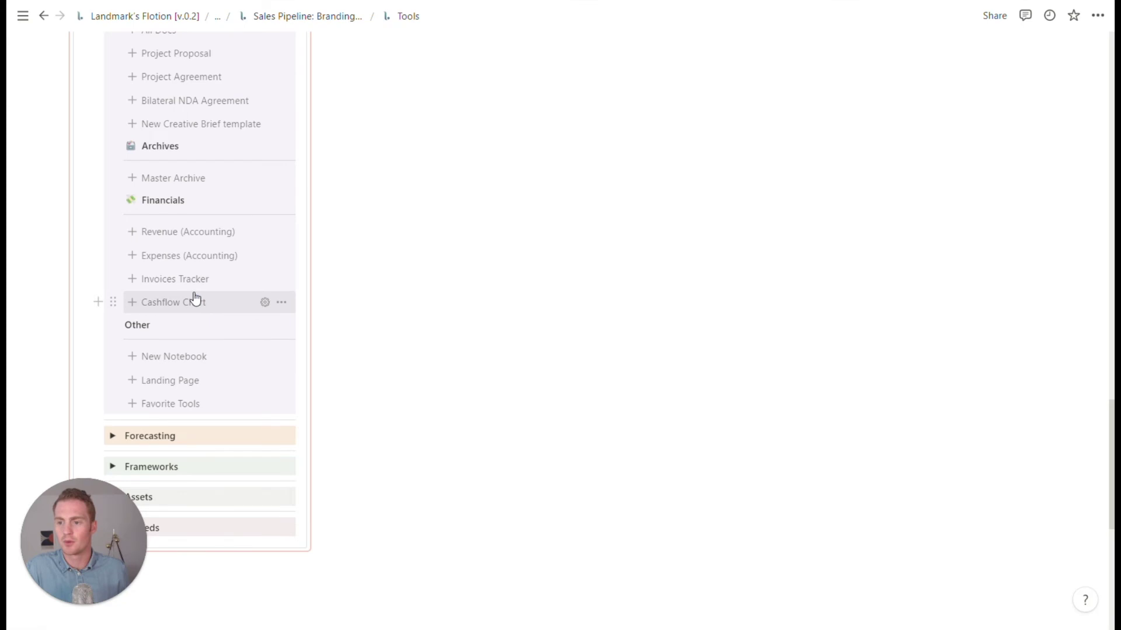
left_click(175, 404)
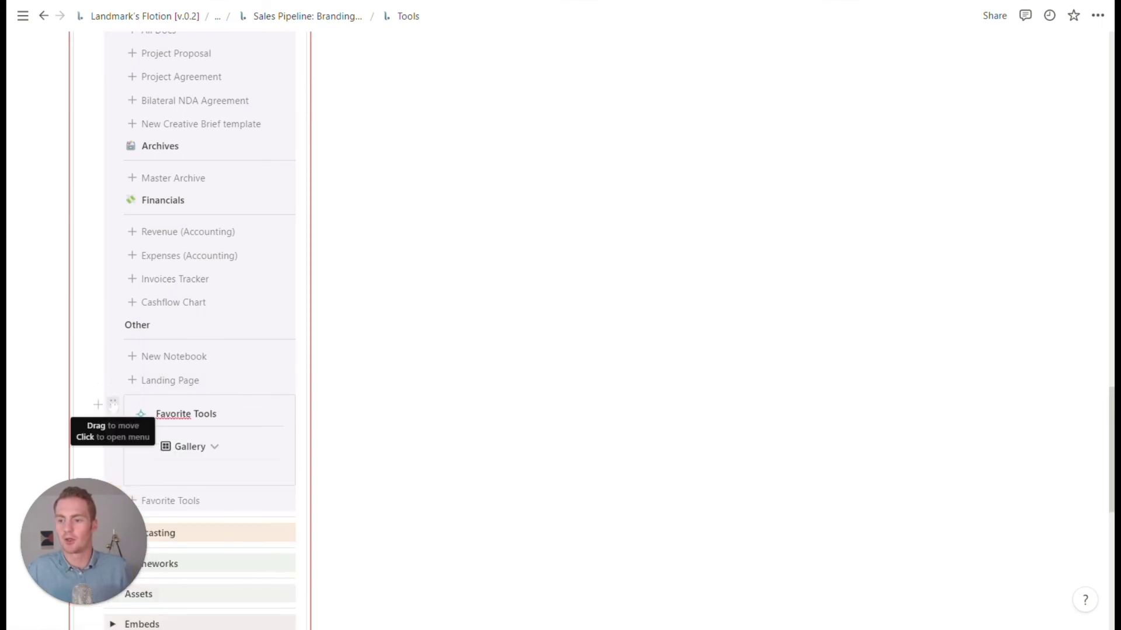
- Drag the Favorite Tools gallery up beside the navigation list
left_click_drag(113, 405, 337, 205)
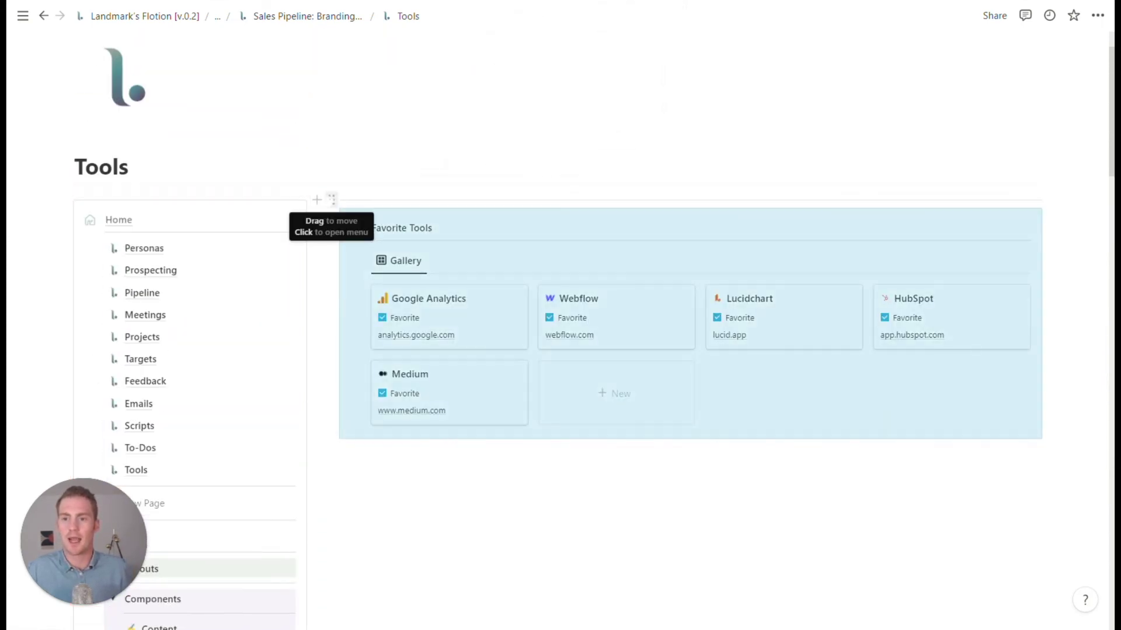
left_click(330, 217)
key("Escape")
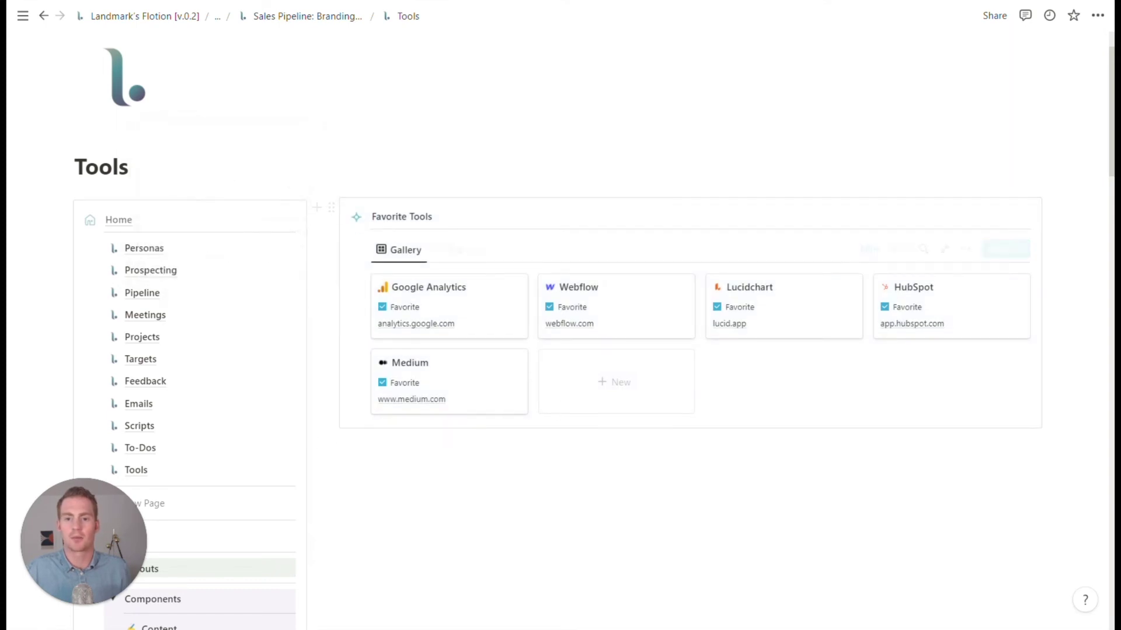
- Remove the gallery's Favorite filter rule so all tools are shown
left_click(875, 250)
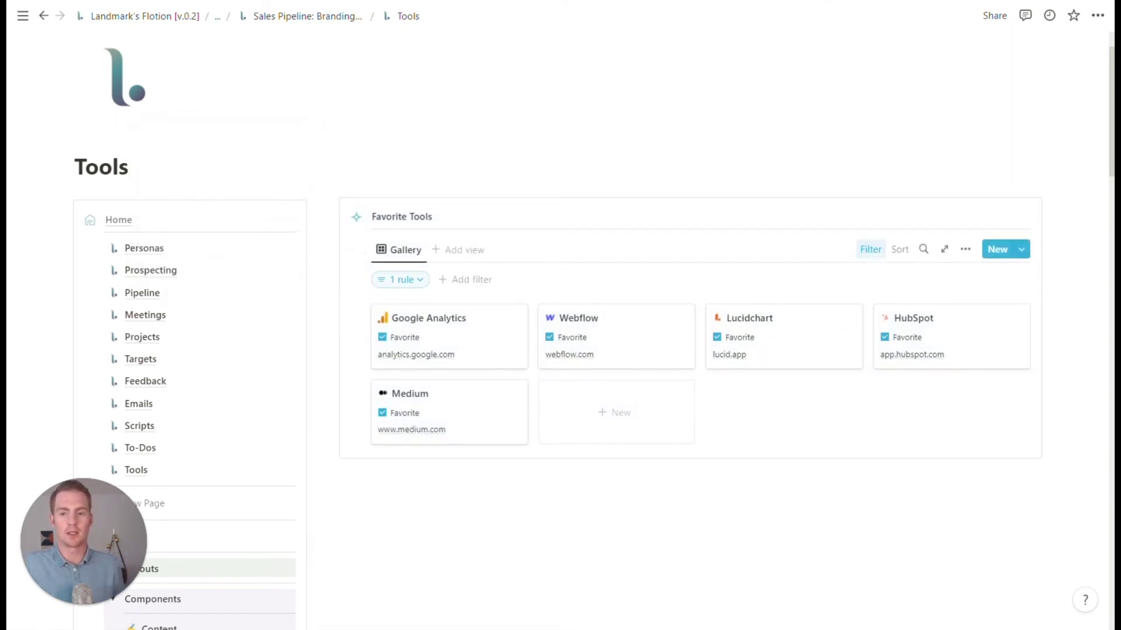
left_click(407, 281)
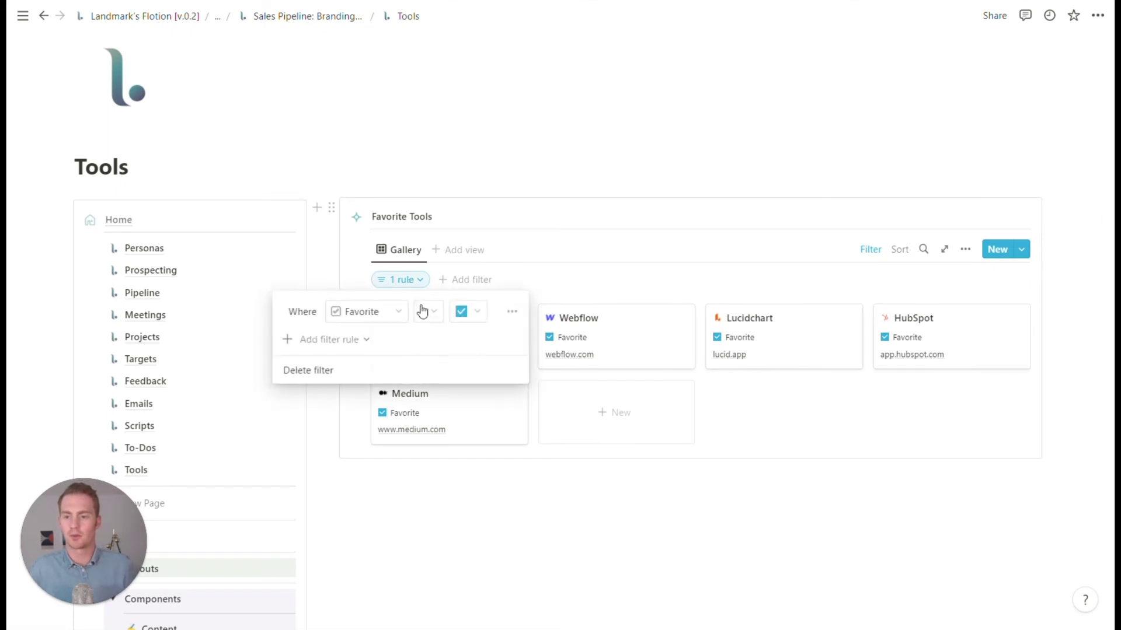
left_click(511, 311)
left_click(498, 338)
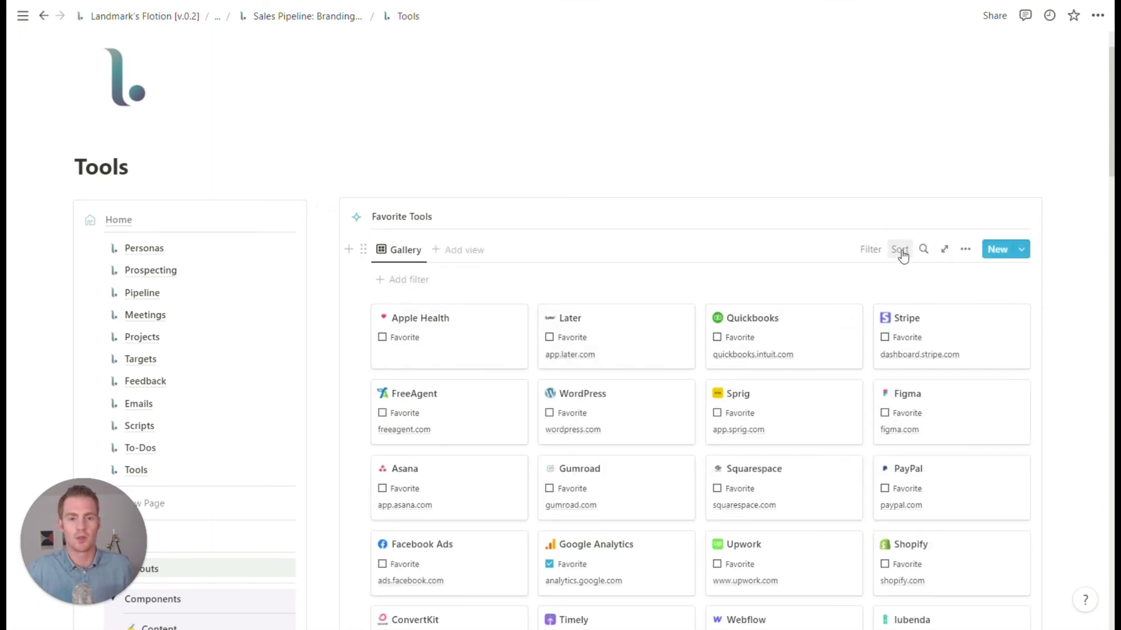
- Set the Favorite Tools gallery view's grouping to Tags
left_click(393, 256)
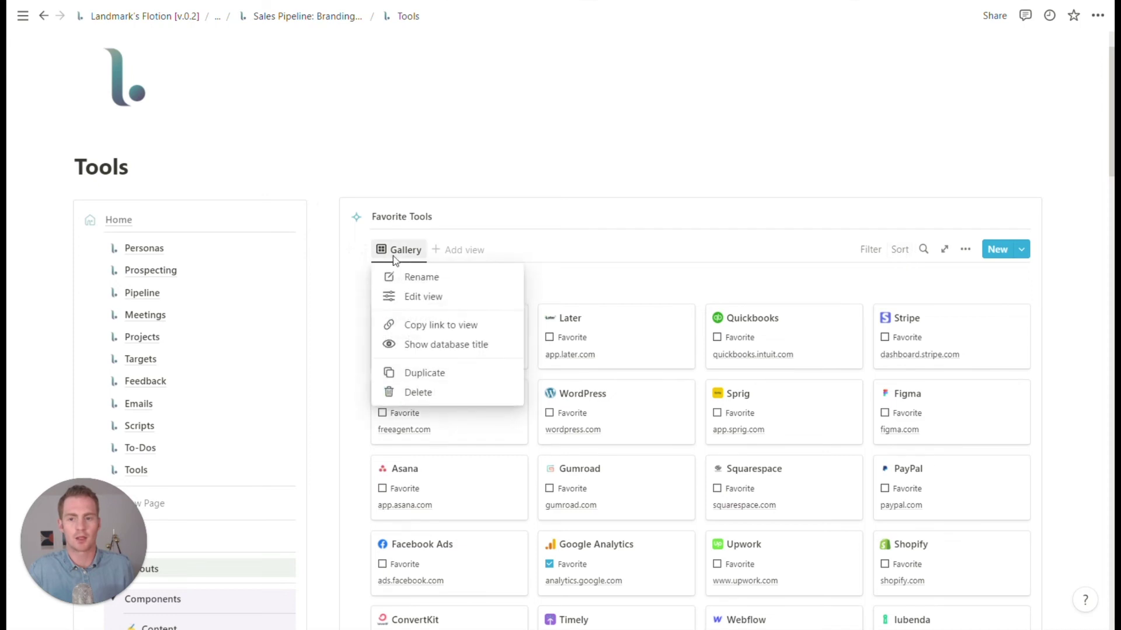
left_click(424, 299)
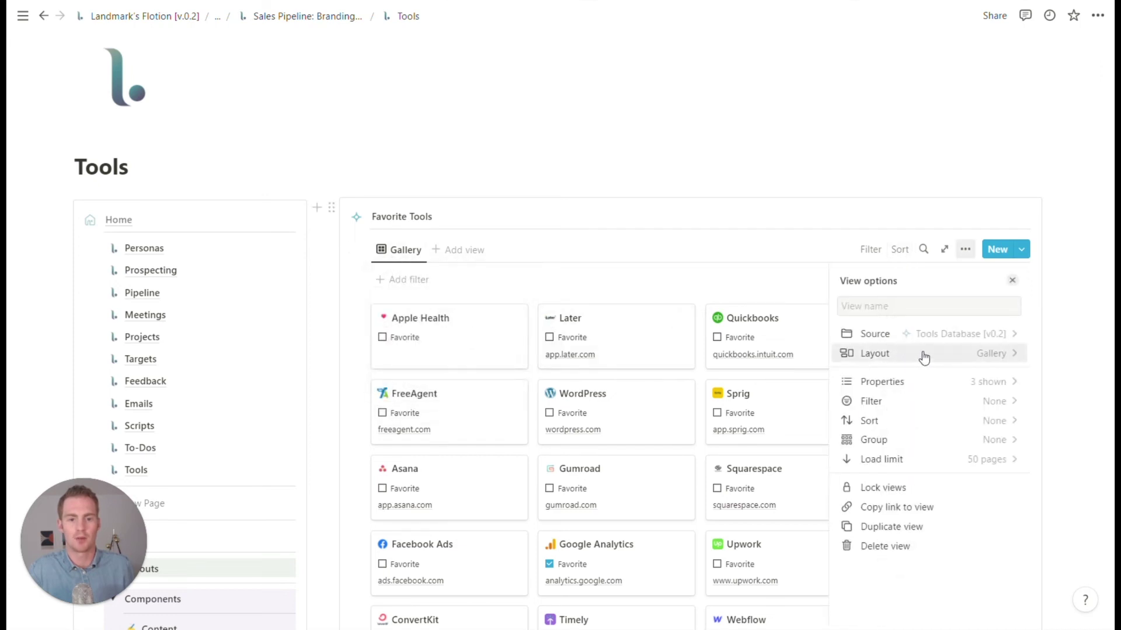
left_click(918, 440)
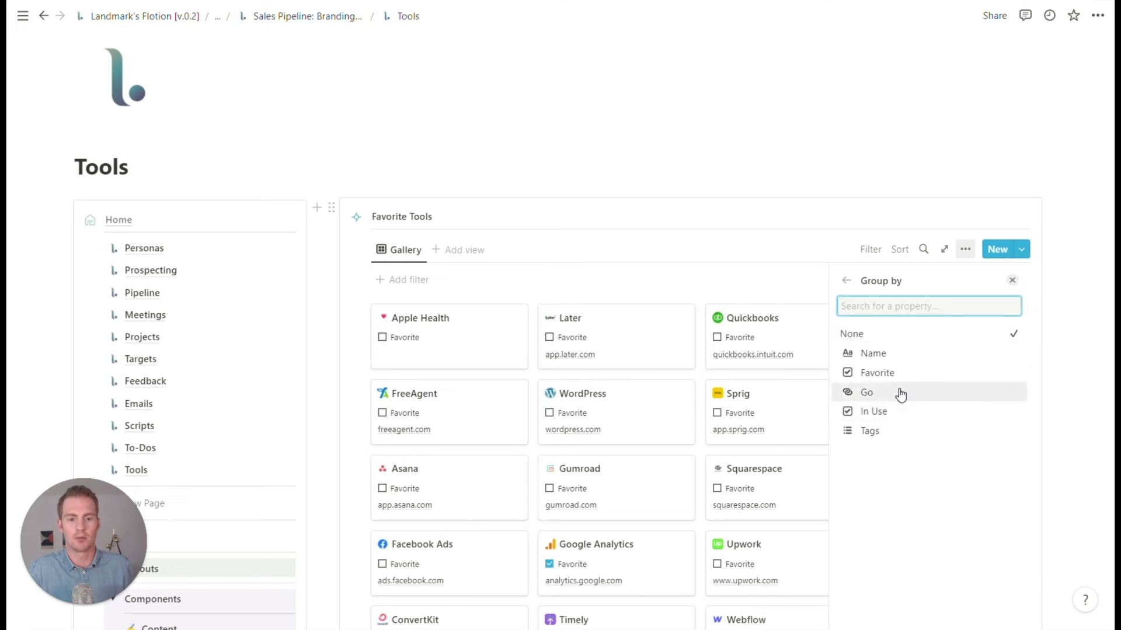
left_click(892, 433)
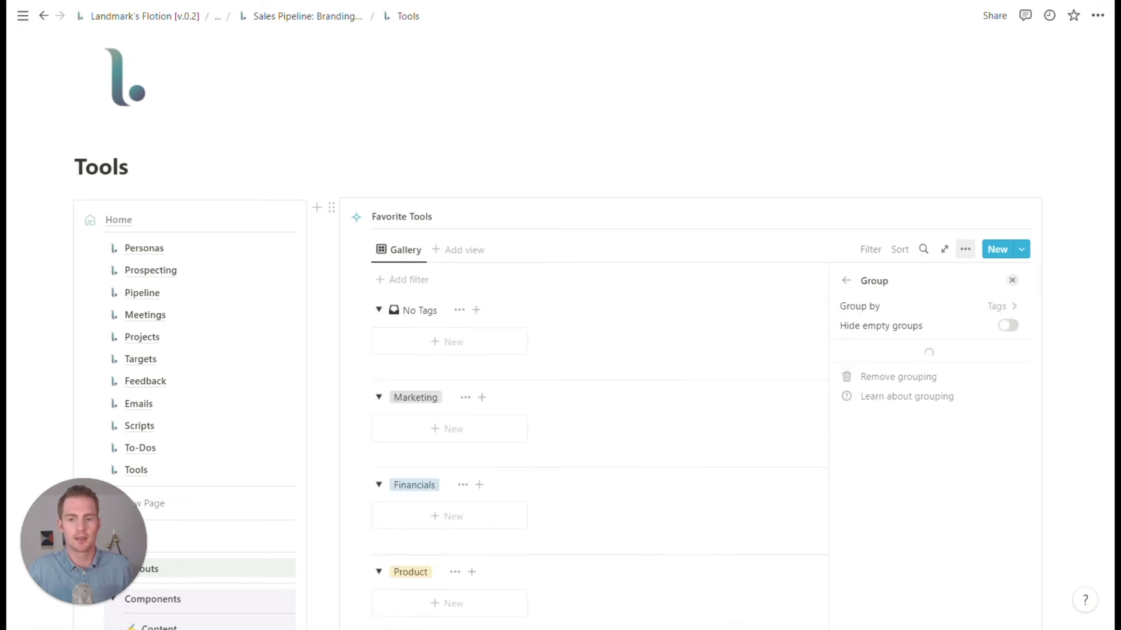
left_click(129, 167)
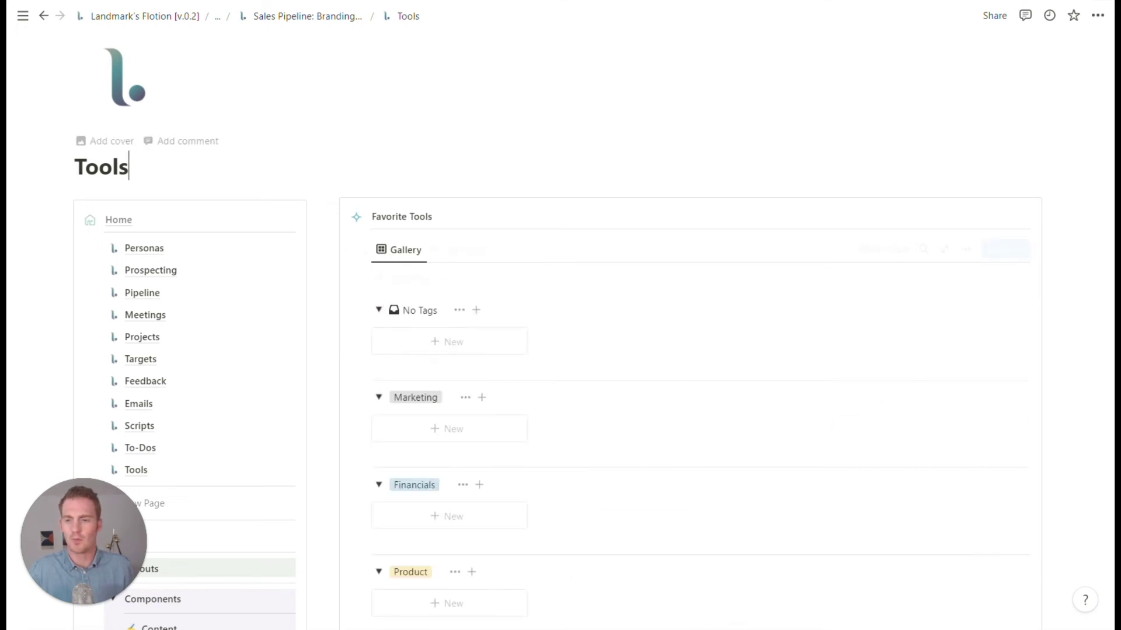
- Collapse the Community and Content groups in the Tools gallery
scroll(739, 381, "down", 3)
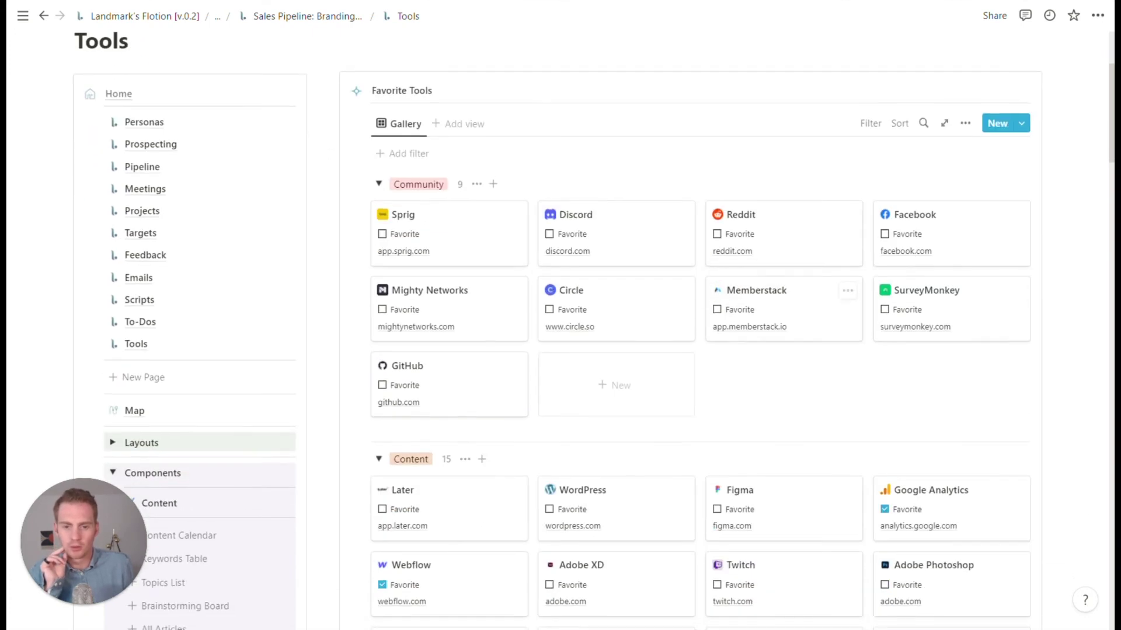
left_click(377, 121)
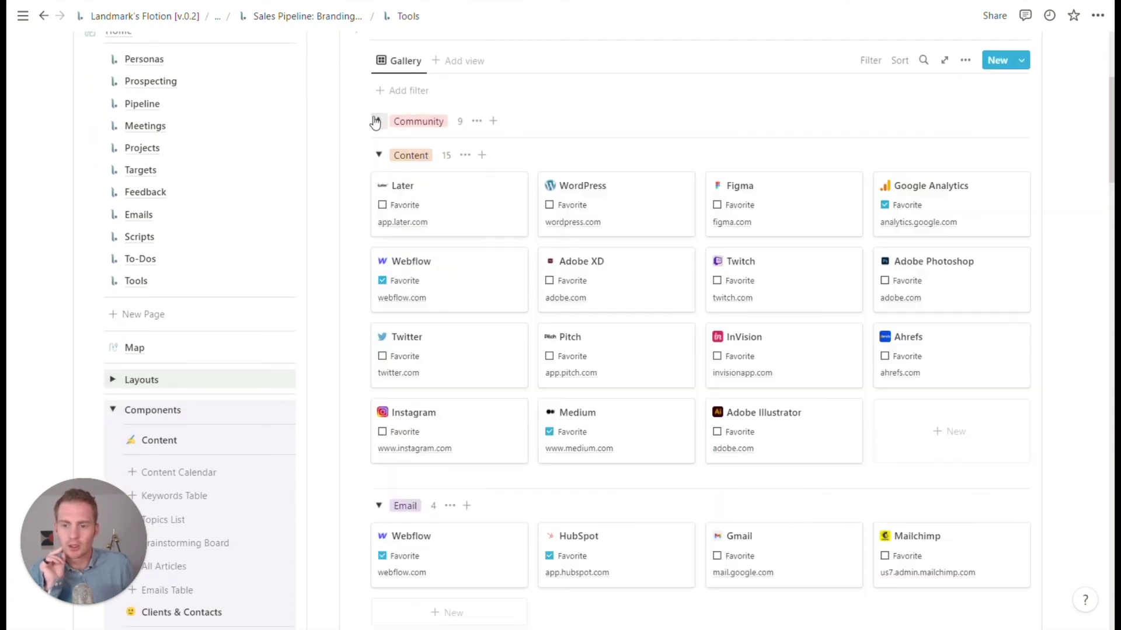
left_click(379, 154)
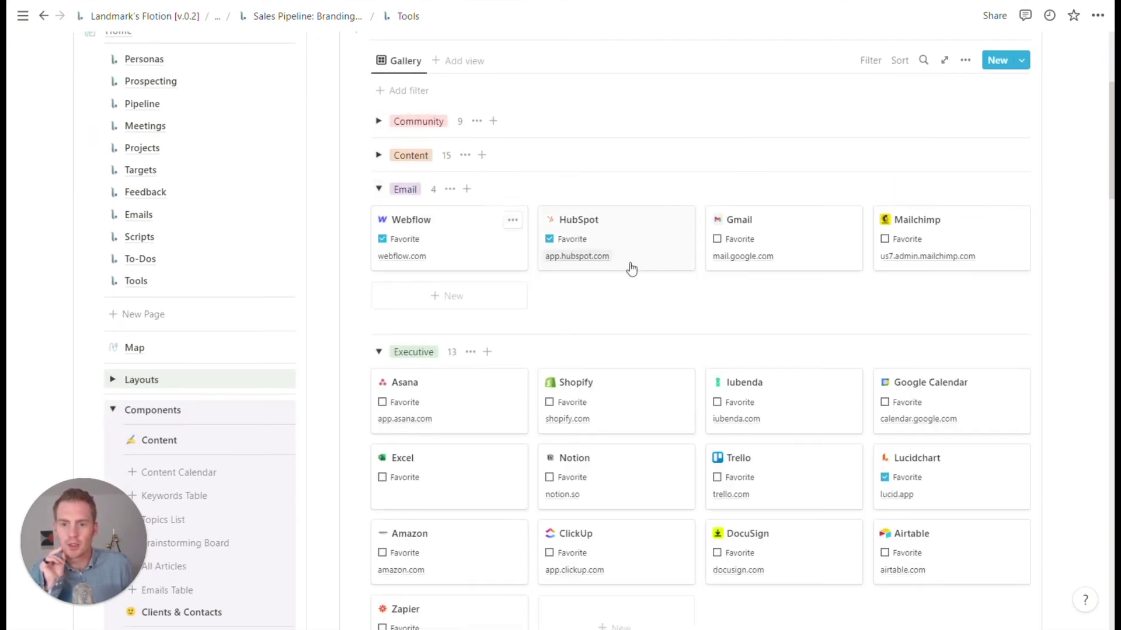
- Mark Mailchimp as a favorite tool, then scroll down to the Services group
scroll(625, 275, "up", 2)
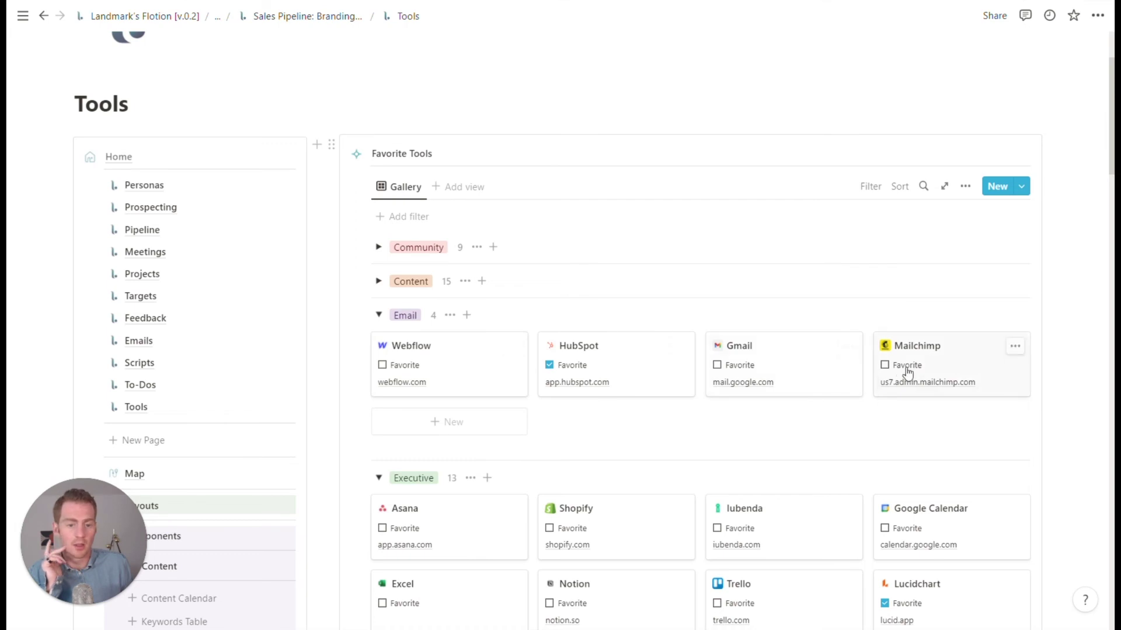
left_click(885, 366)
scroll(739, 356, "down", 5)
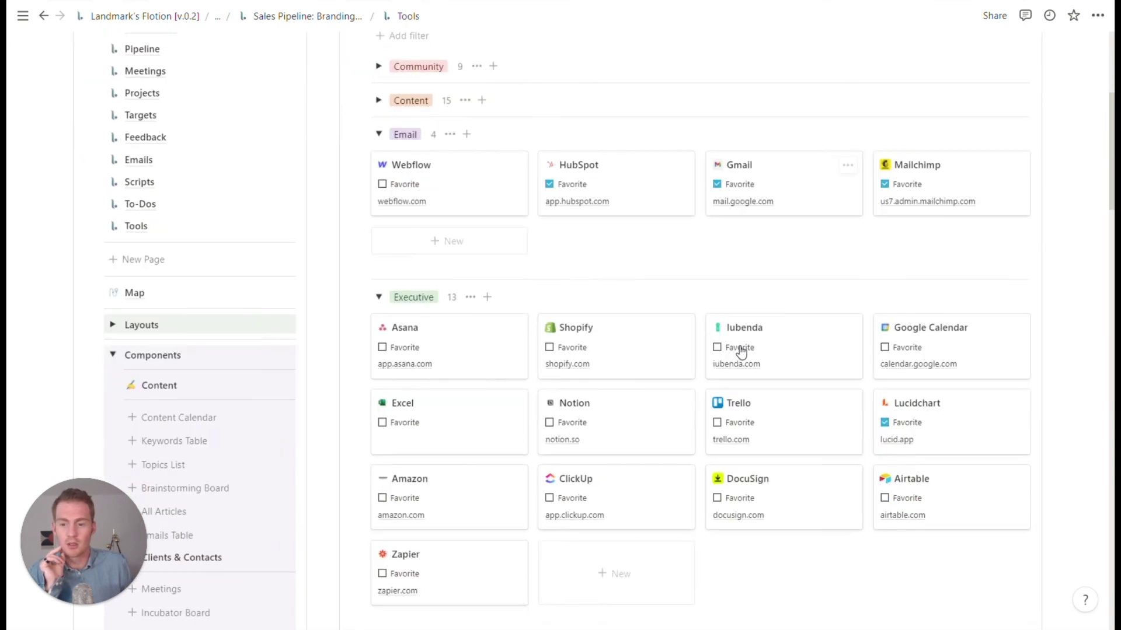
scroll(797, 304, "down", 1)
scroll(826, 230, "down", 5)
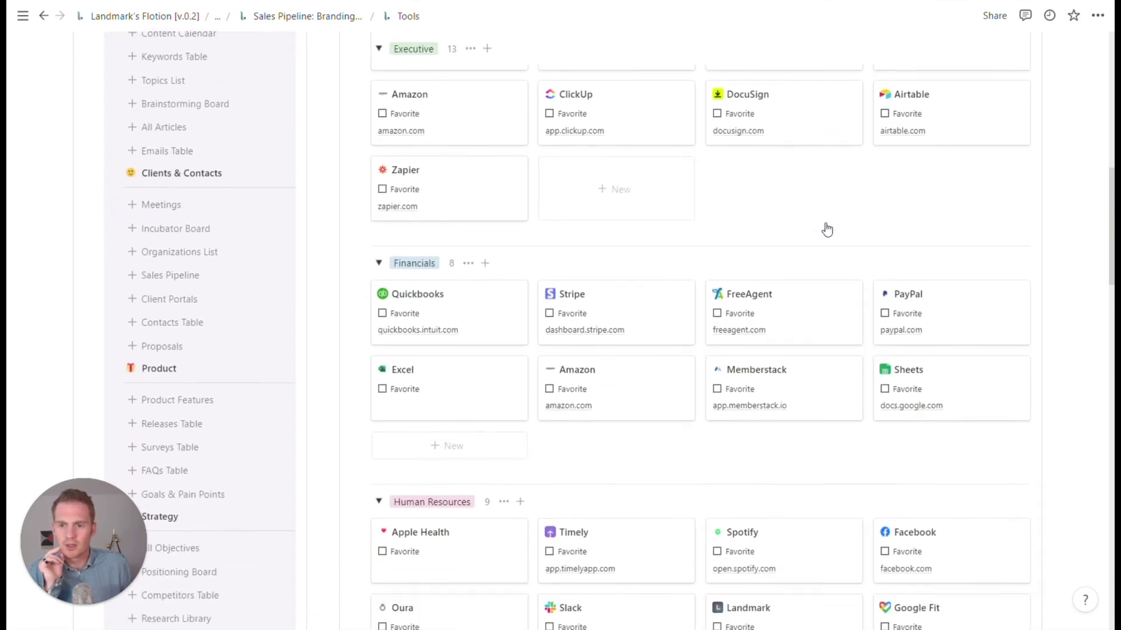
scroll(827, 230, "down", 4)
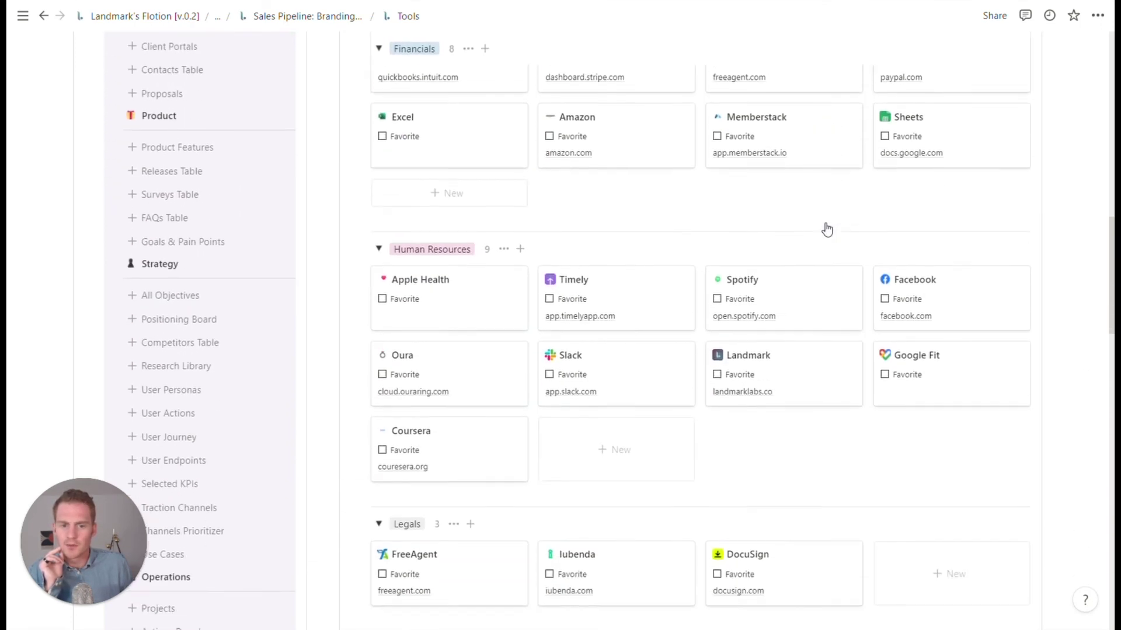
scroll(826, 229, "down", 1)
scroll(826, 229, "down", 2)
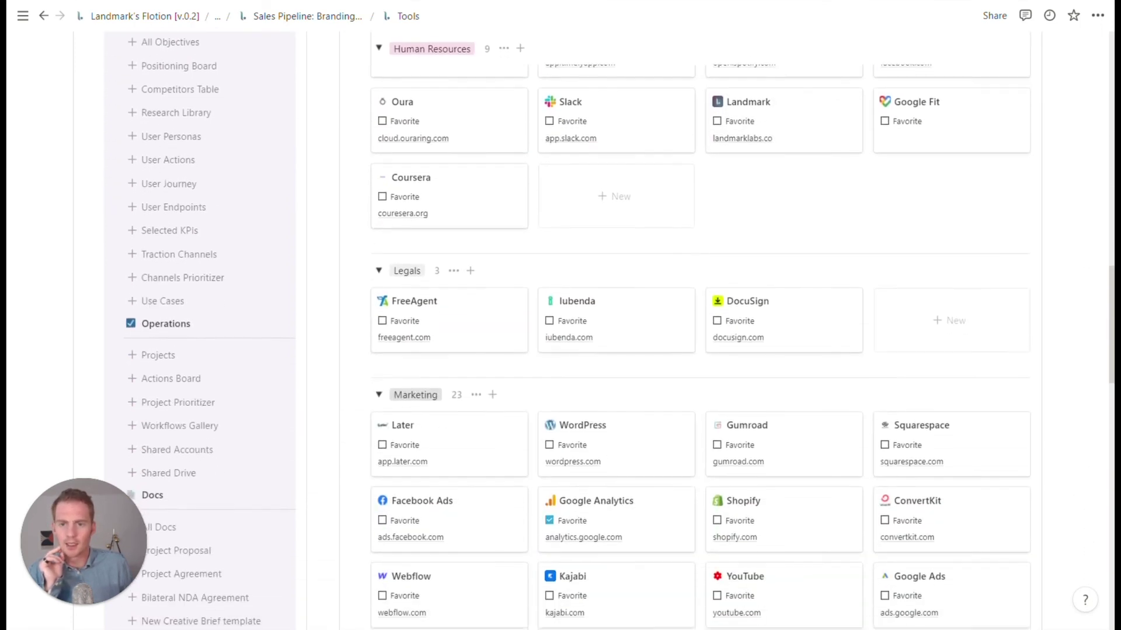
scroll(850, 242, "down", 3)
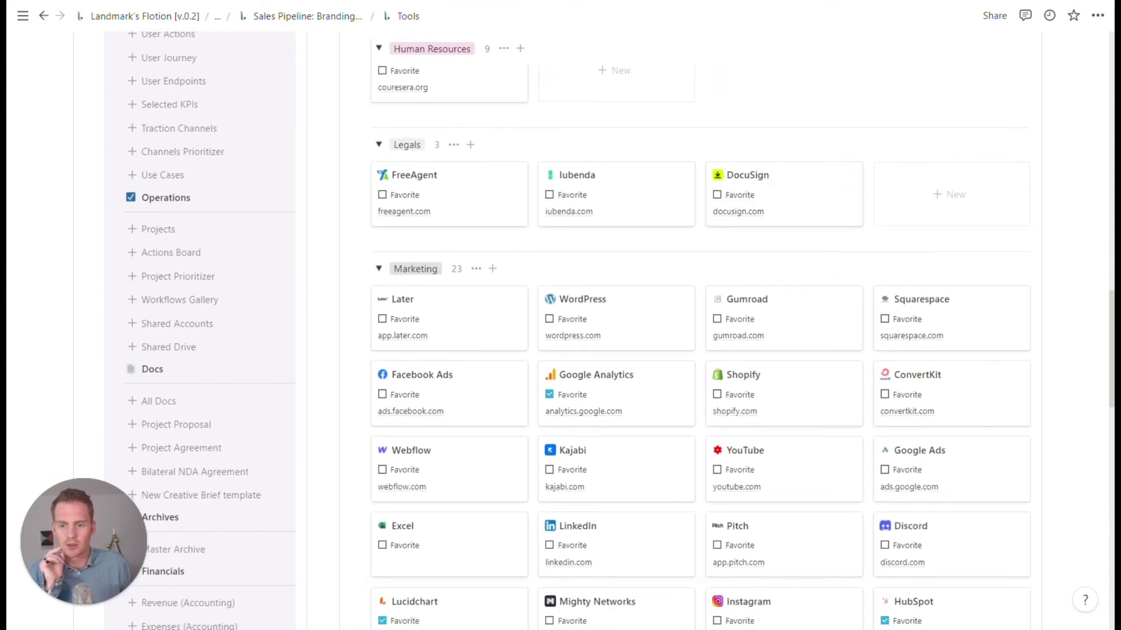
scroll(677, 362, "down", 2)
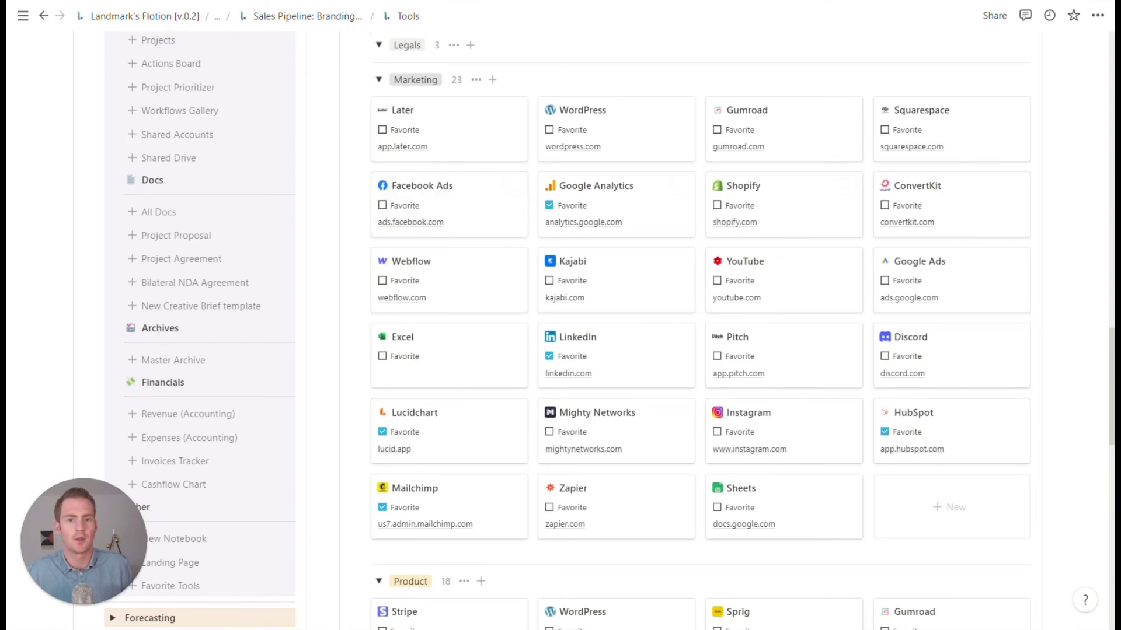
scroll(805, 159, "down", 1)
scroll(804, 159, "down", 4)
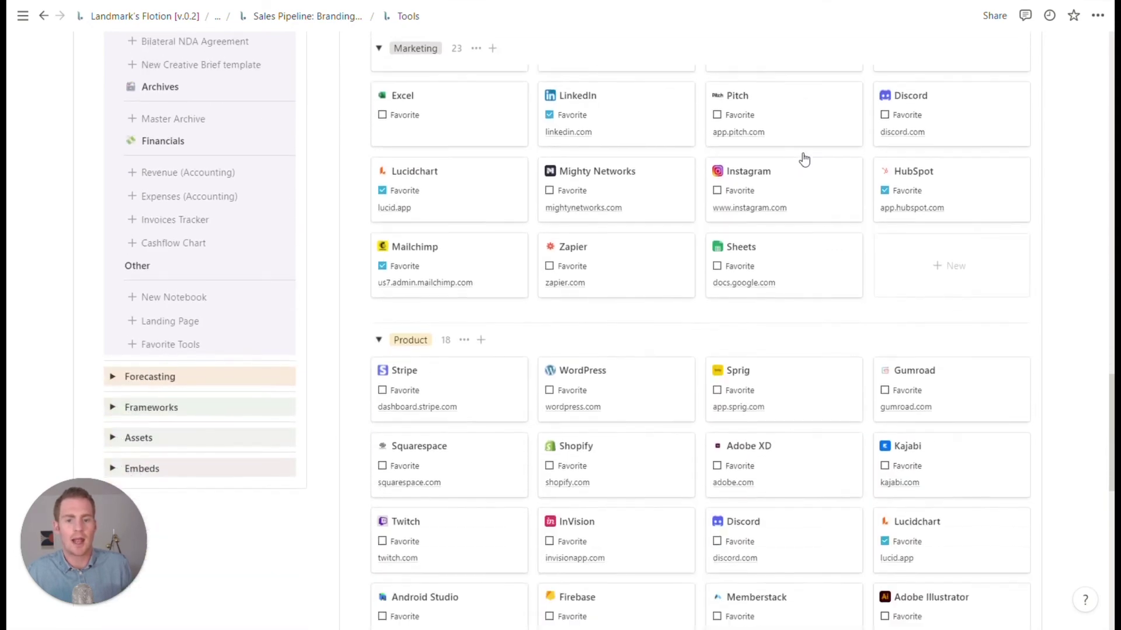
scroll(676, 413, "down", 5)
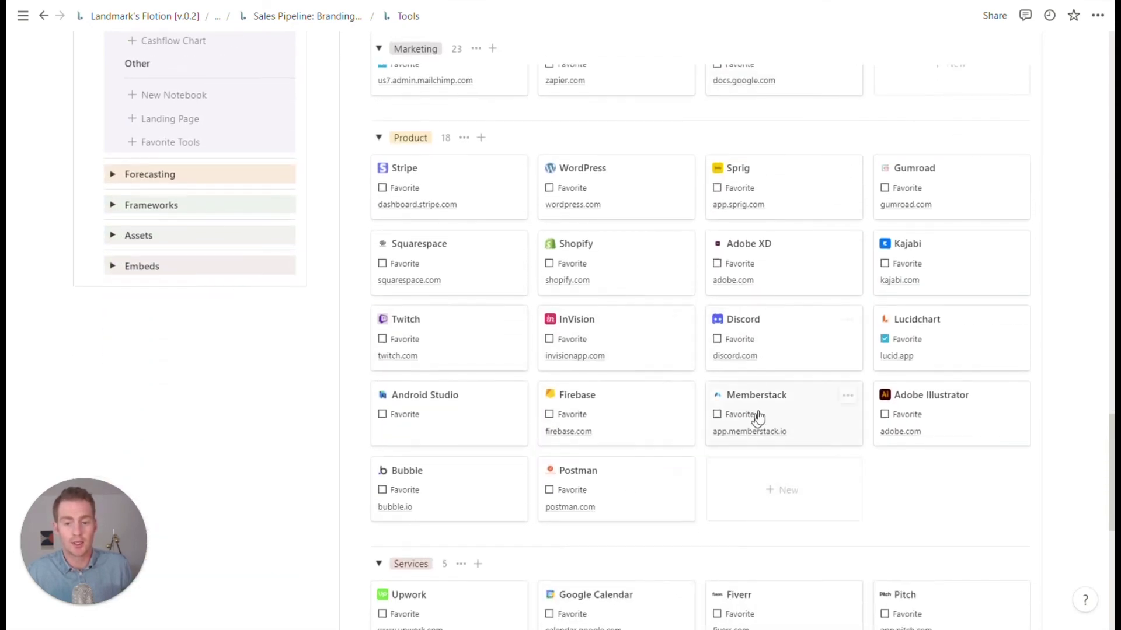
scroll(677, 327, "down", 1)
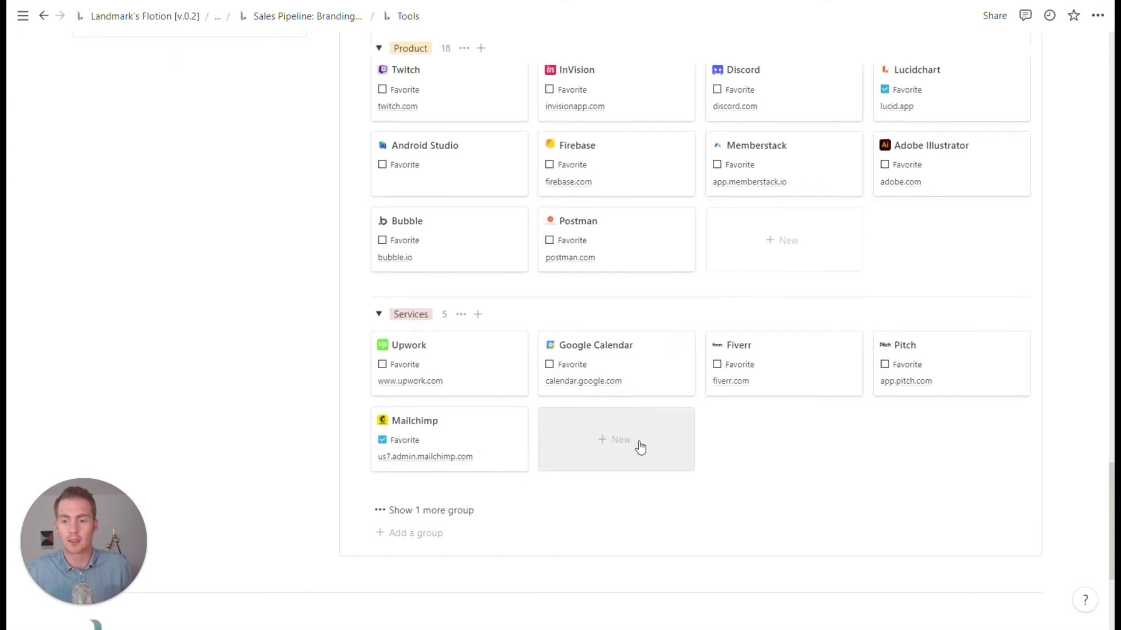
scroll(651, 451, "up", 3)
scroll(650, 450, "down", 2)
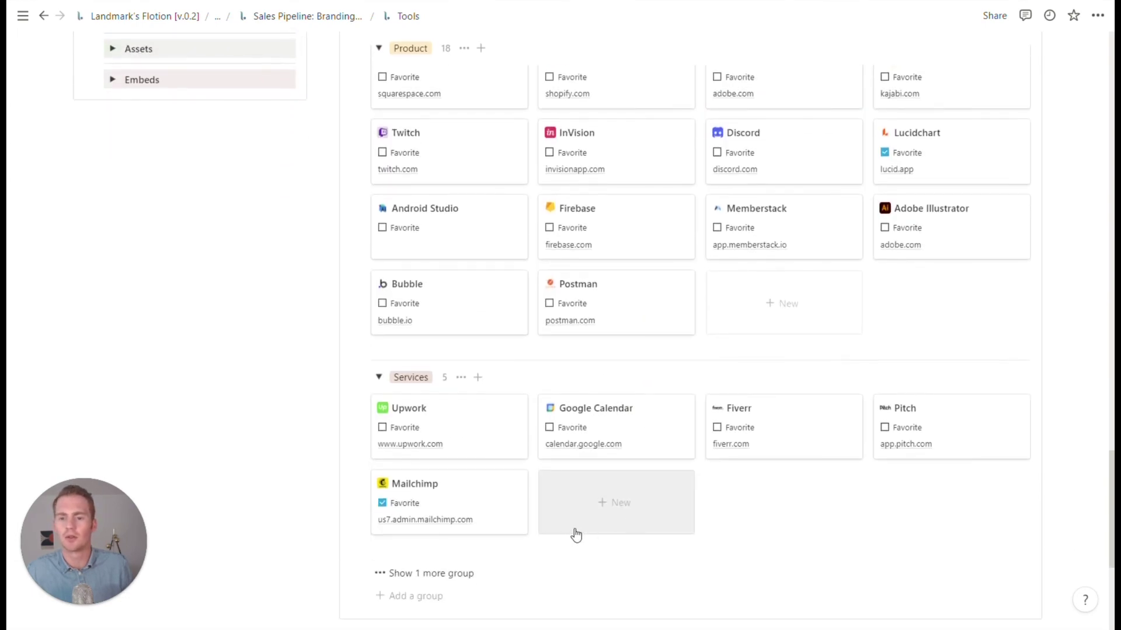
- Create a Services tool titled Clutch.co with Clutch.co as its Go link
left_click(650, 515)
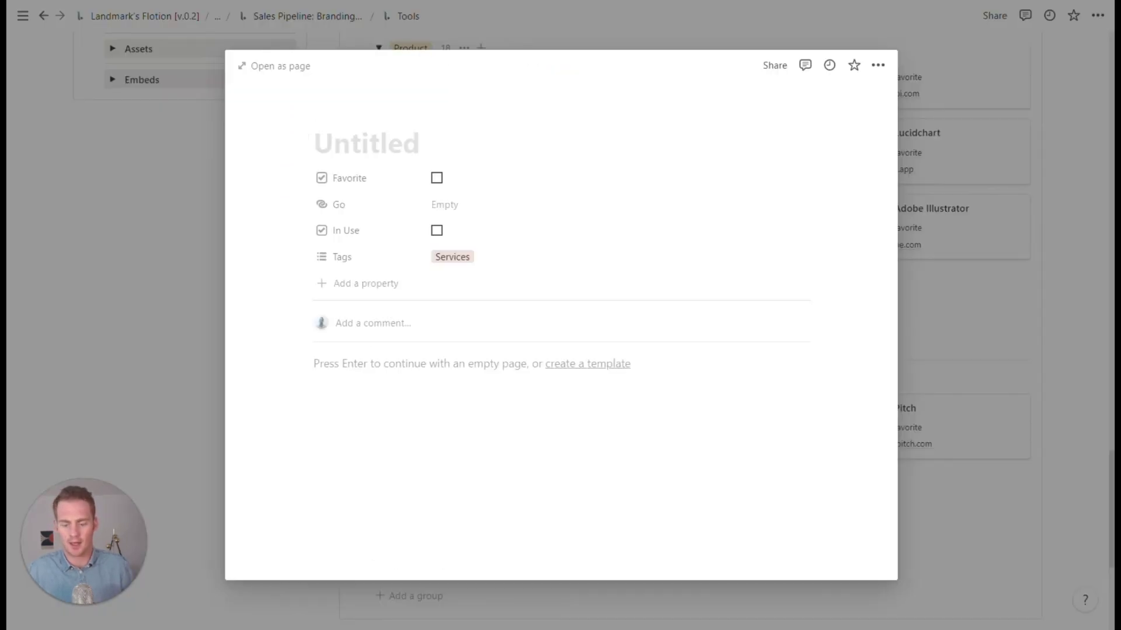
type("Clutch.co")
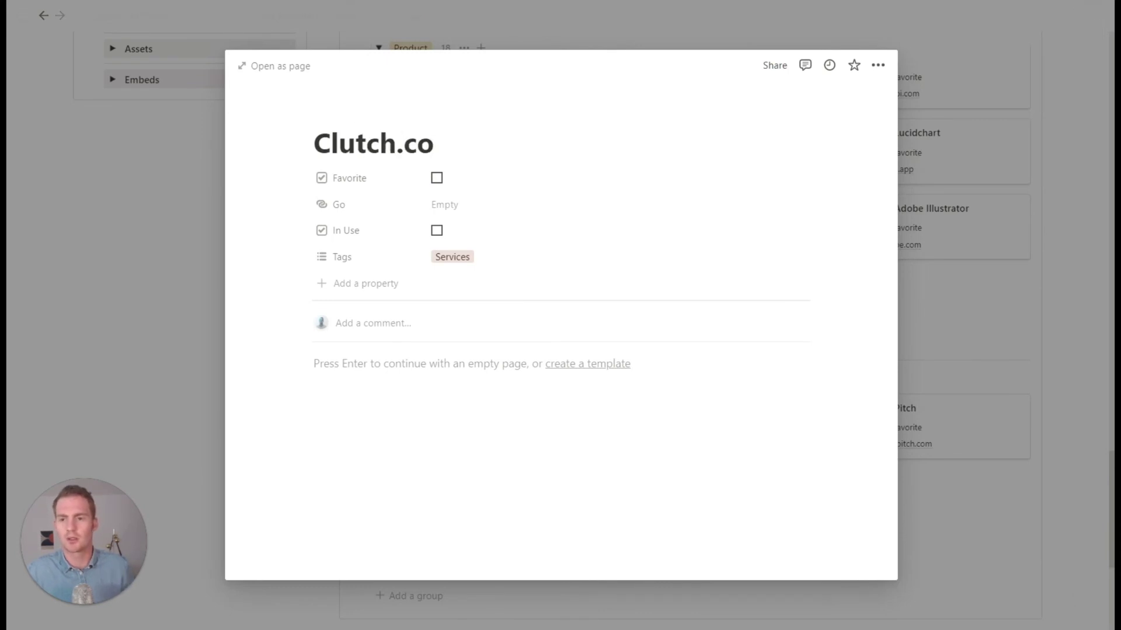
key("ctrl+a")
key("ctrl+c")
left_click(498, 208)
key("ctrl+v")
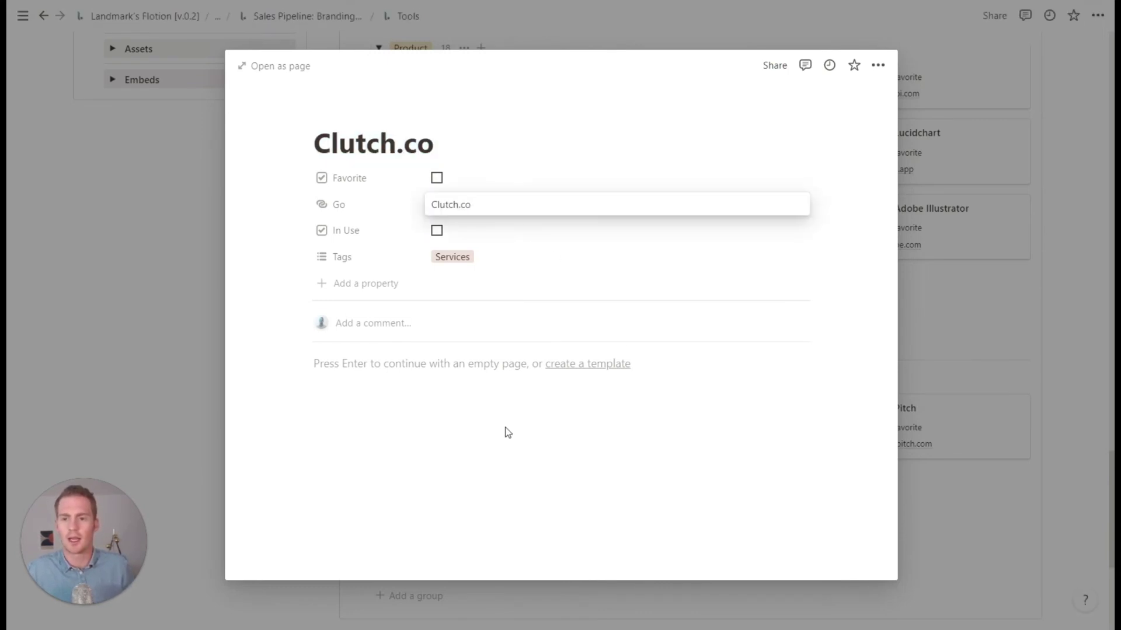
key("Return")
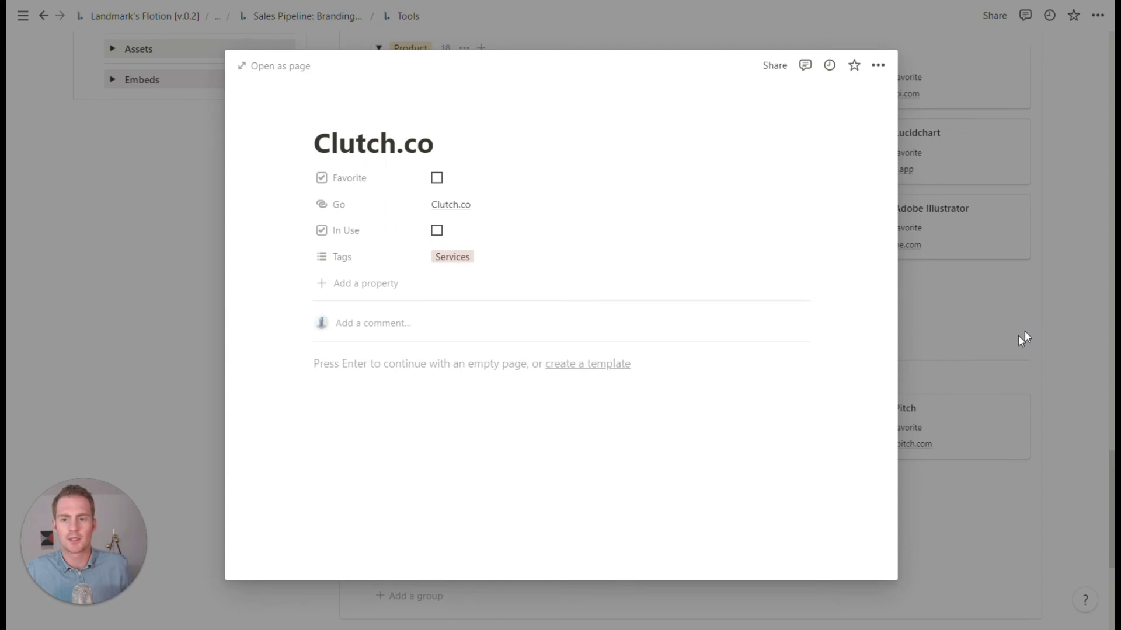
- Replace the Services tag with a new Prospecting tag and close the page
left_click(471, 256)
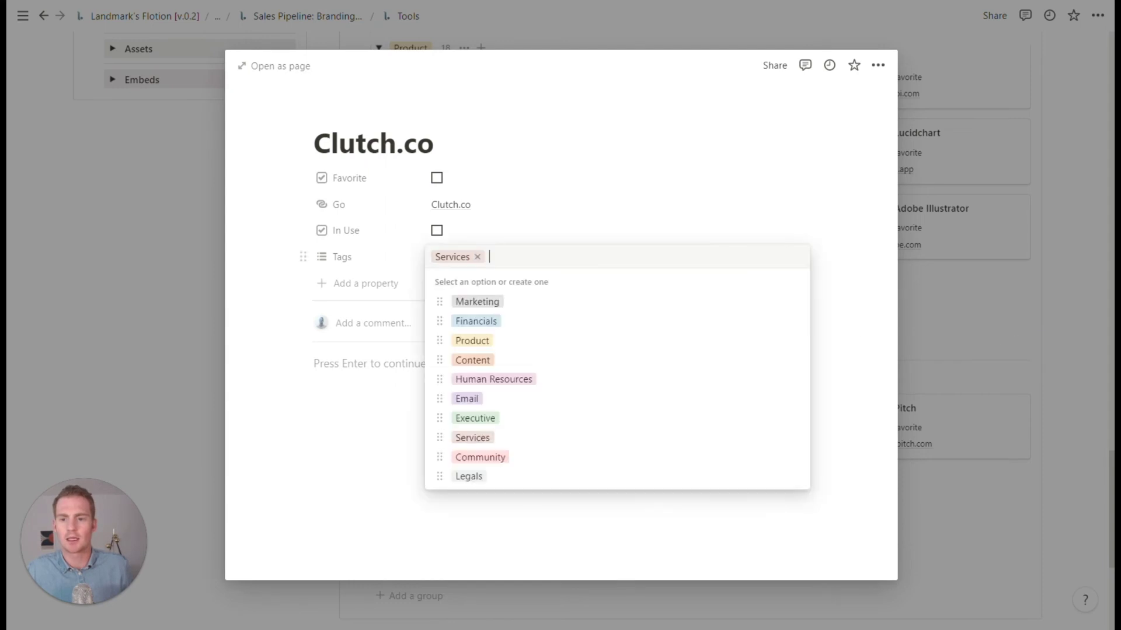
left_click(478, 258)
type("Propse")
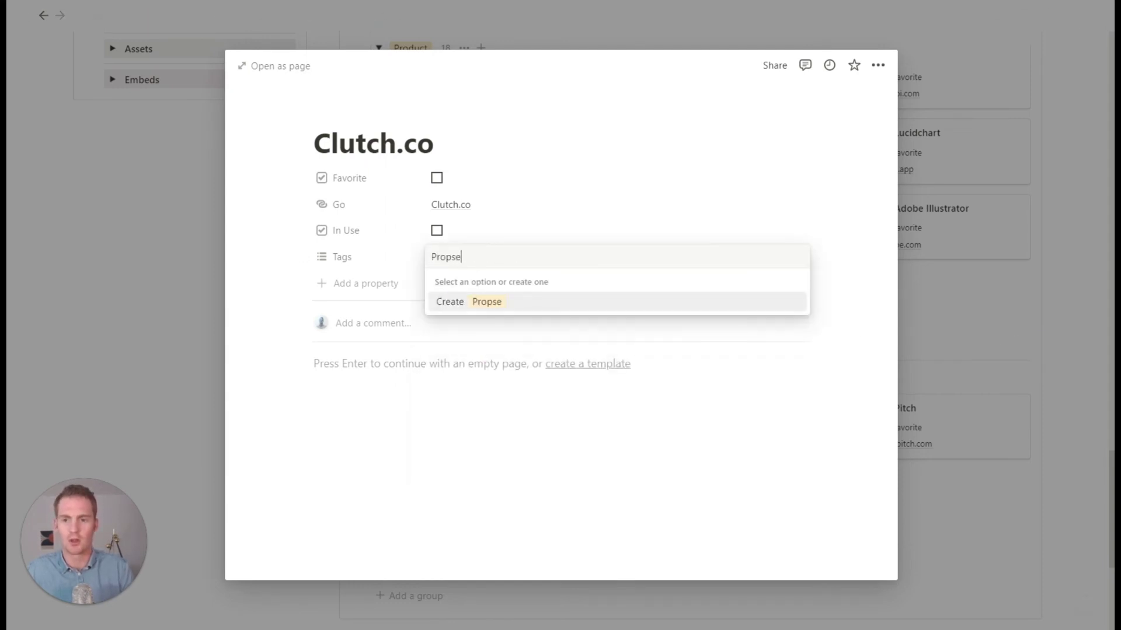
key("BackSpace")
key("BackSpace")
key("BackSpace")
type("specting")
key("Return")
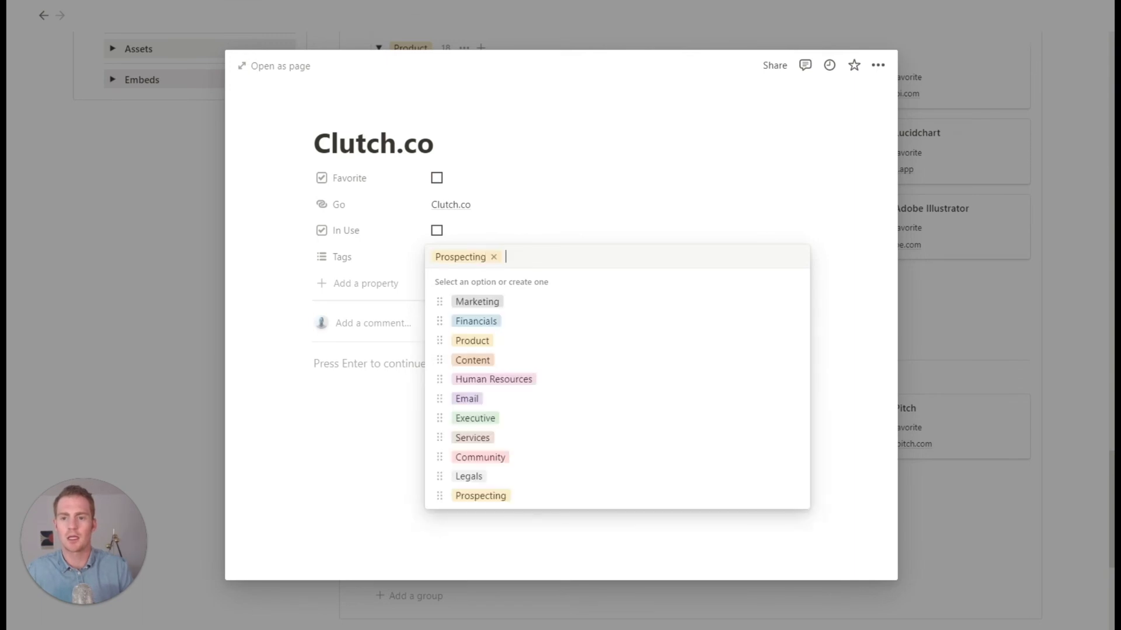
key("Escape")
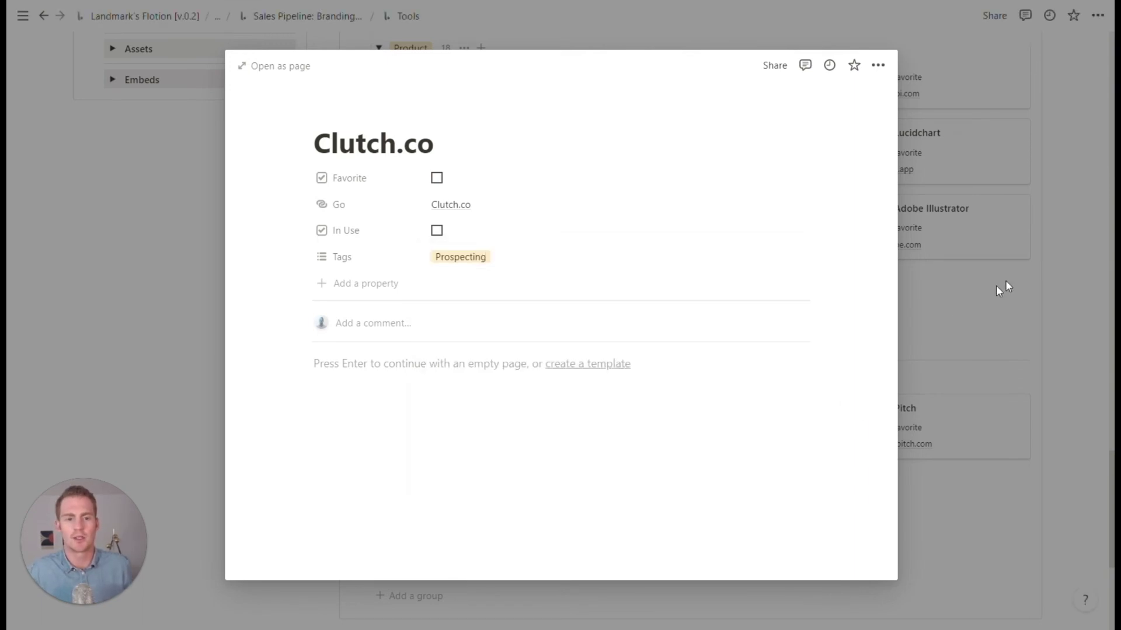
left_click(1039, 255)
- Show the 2 hidden groups (Prospecting and No Tags) and mark Clutch.co as a favorite
scroll(806, 325, "down", 5)
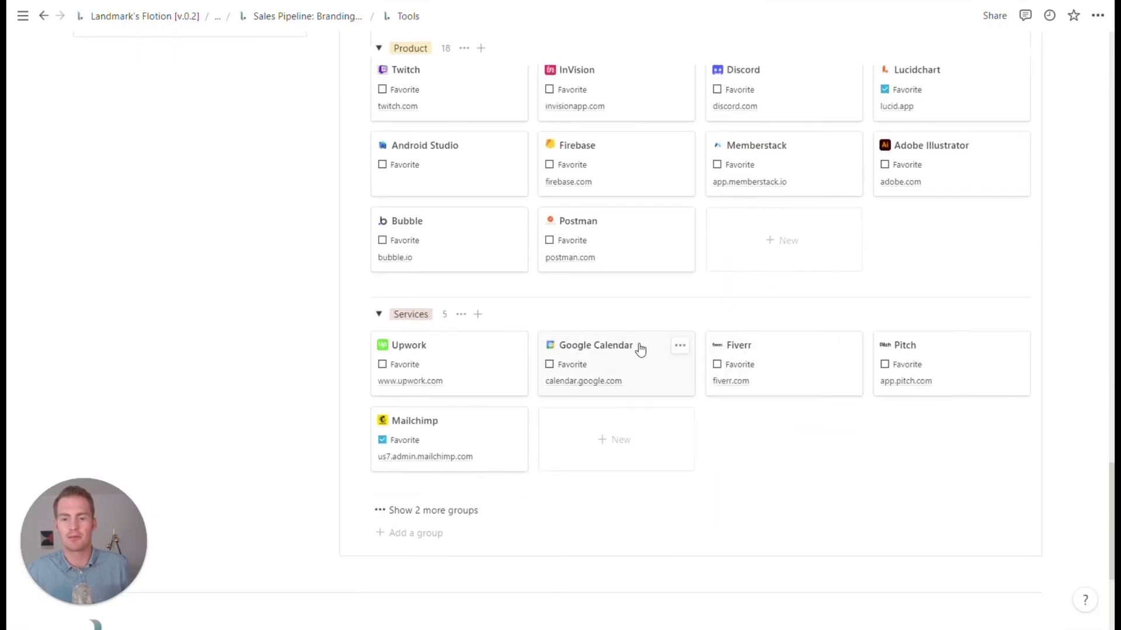
left_click(449, 511)
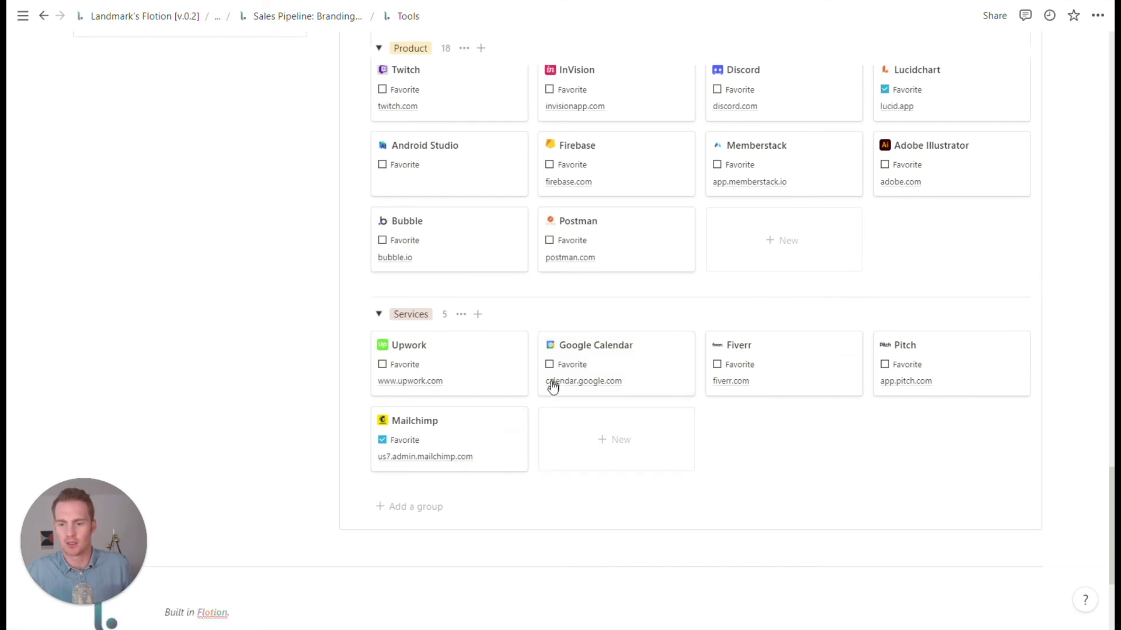
scroll(552, 386, "down", 2)
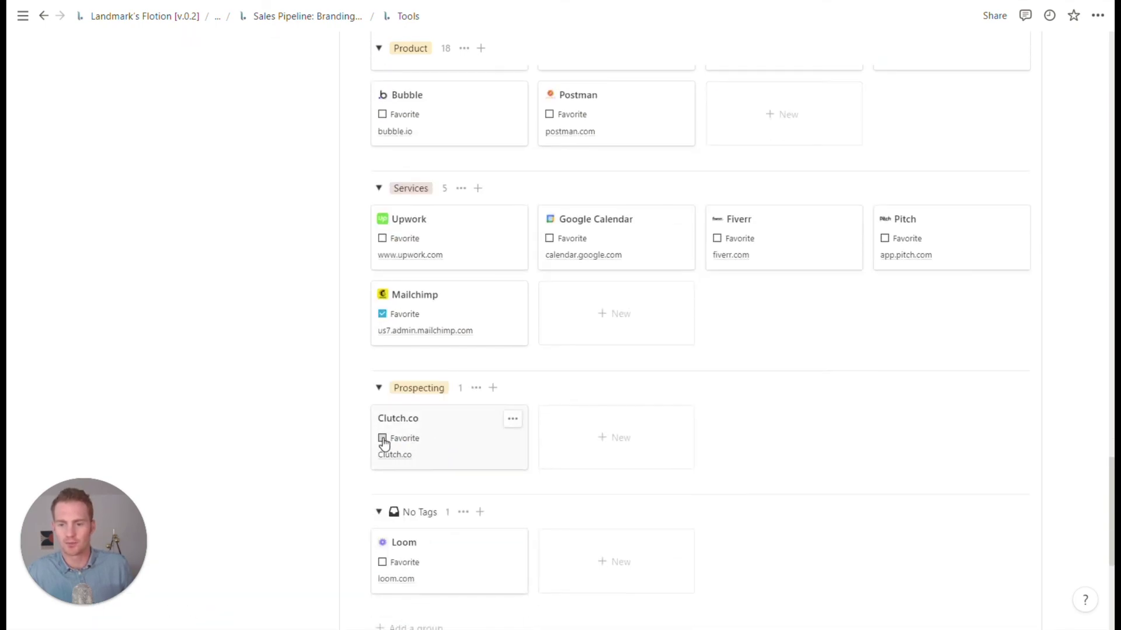
left_click(382, 439)
- Scroll back to the top of the gallery and toggle the Filter bar
scroll(700, 327, "up", 20)
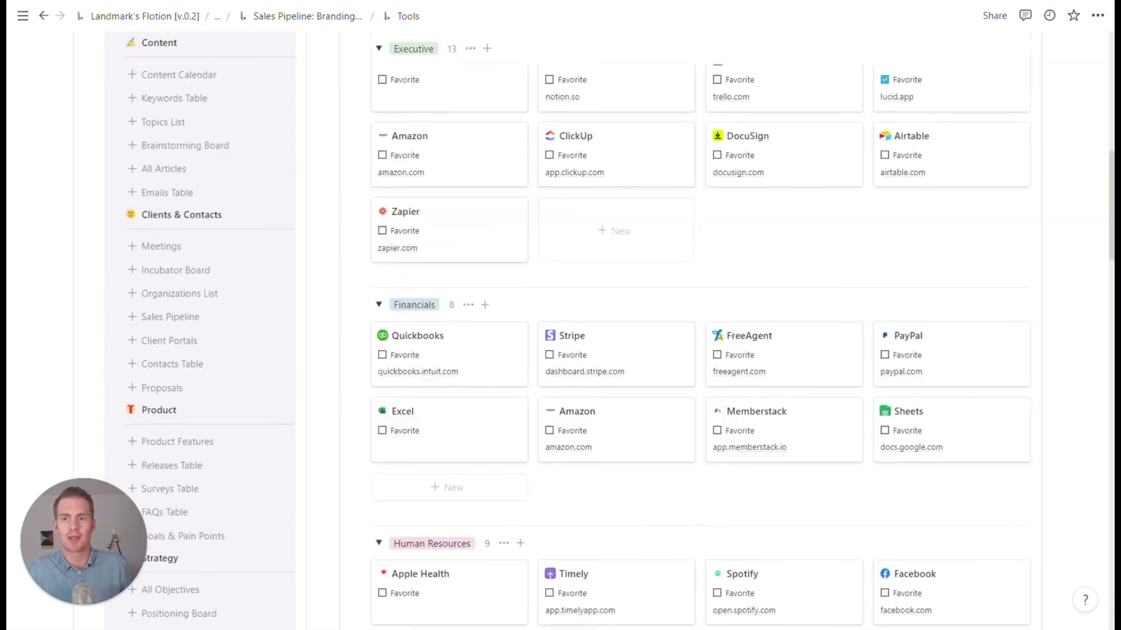
scroll(897, 319, "up", 10)
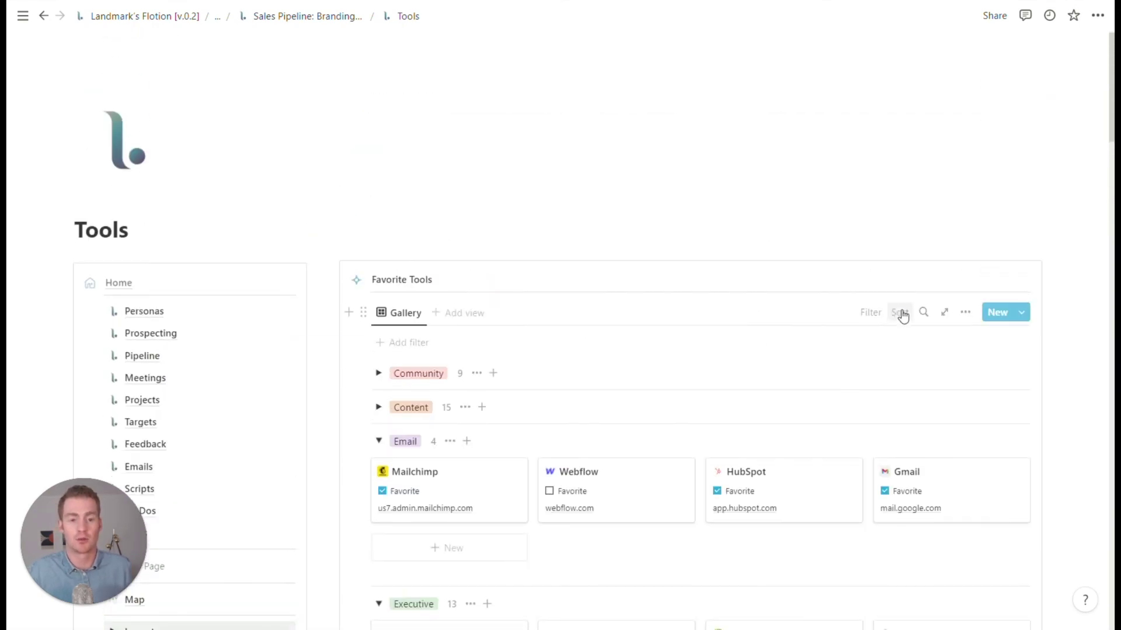
left_click(870, 317)
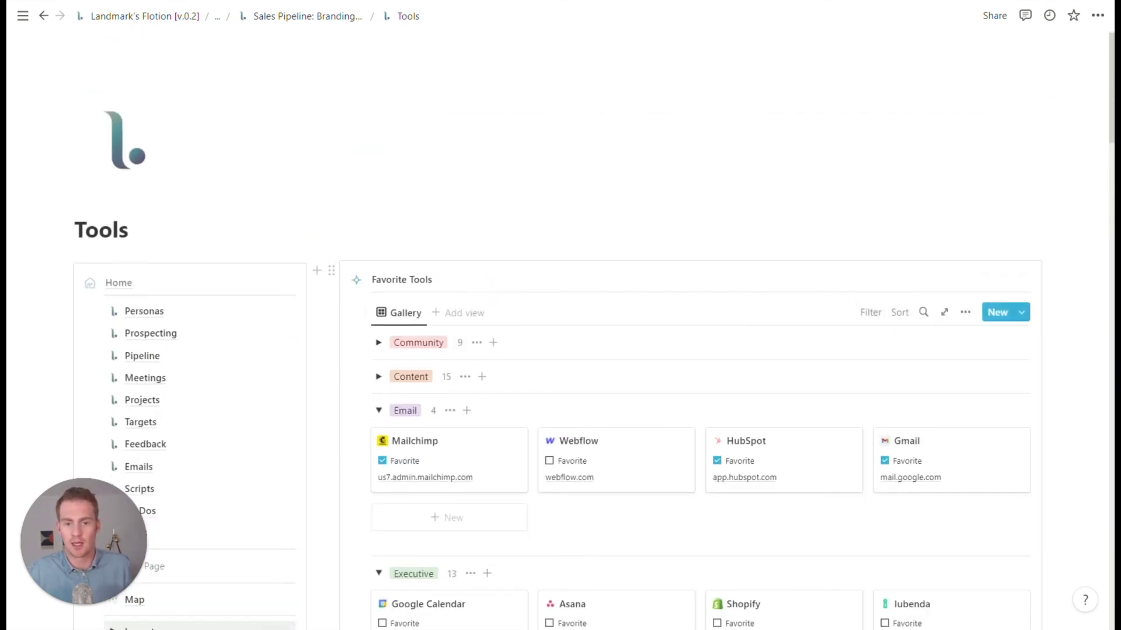
- Filter the Tools gallery to Favorite: Checked so only favorite tools show
left_click(869, 314)
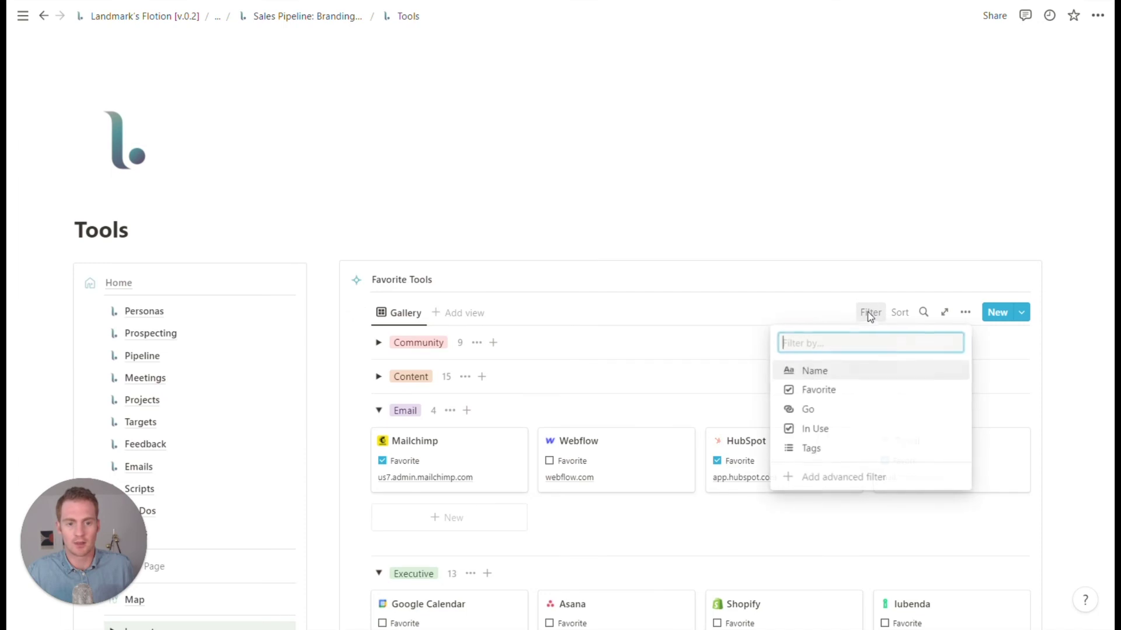
left_click(816, 390)
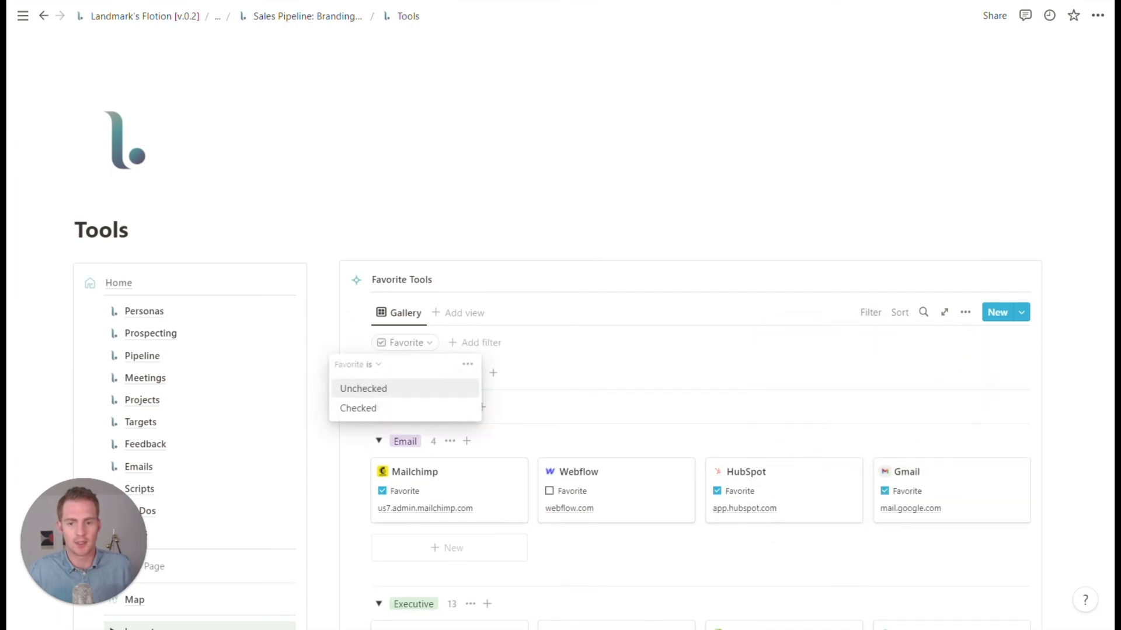
left_click(393, 409)
- Collapse the Components group in the page navigation list
scroll(560, 350, "down", 3)
scroll(471, 240, "down", 3)
scroll(387, 256, "down", 7)
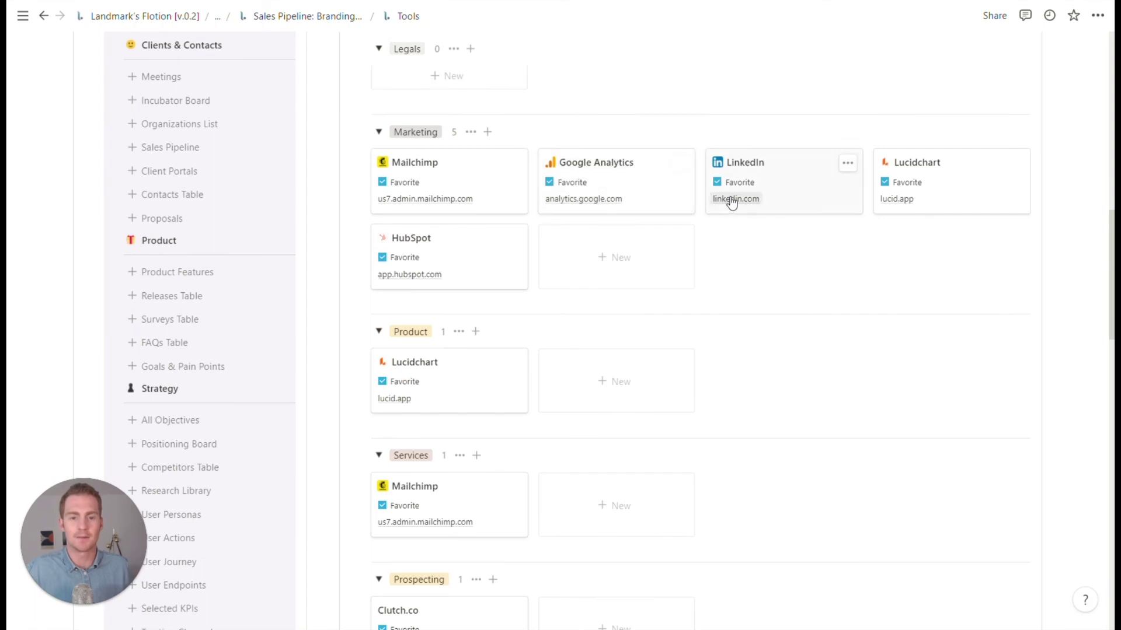
scroll(737, 206, "up", 10)
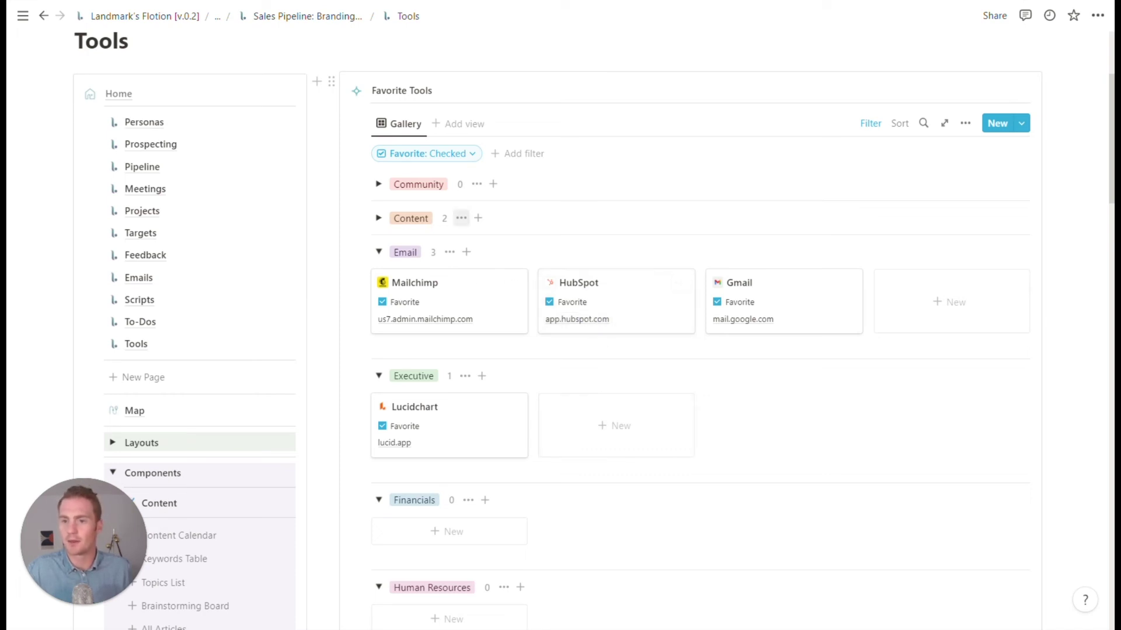
scroll(180, 216, "down", 2)
scroll(198, 245, "down", 1)
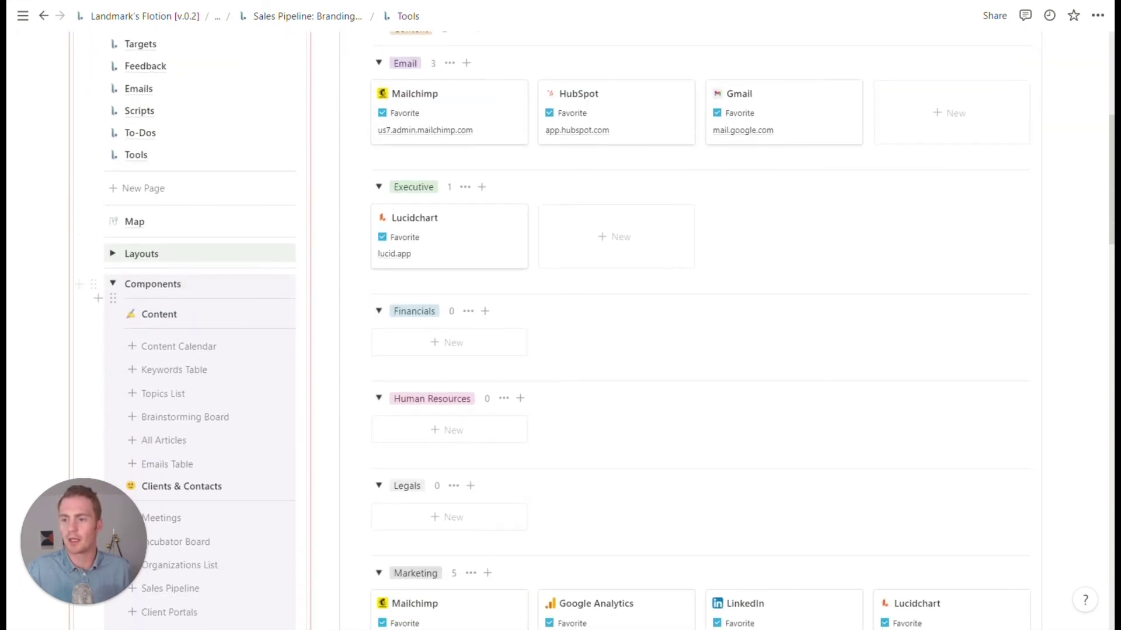
left_click(113, 283)
scroll(207, 323, "up", 3)
scroll(207, 323, "up", 1)
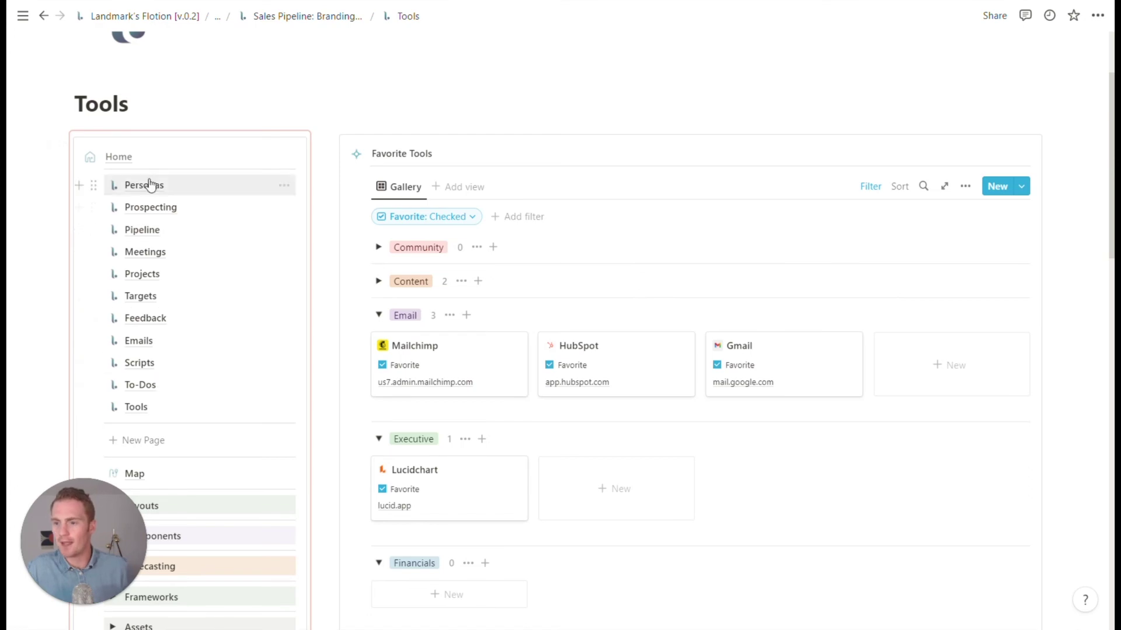
- Browse the Prospecting, Pipeline, Meetings and Projects pages in turn
left_click(153, 207)
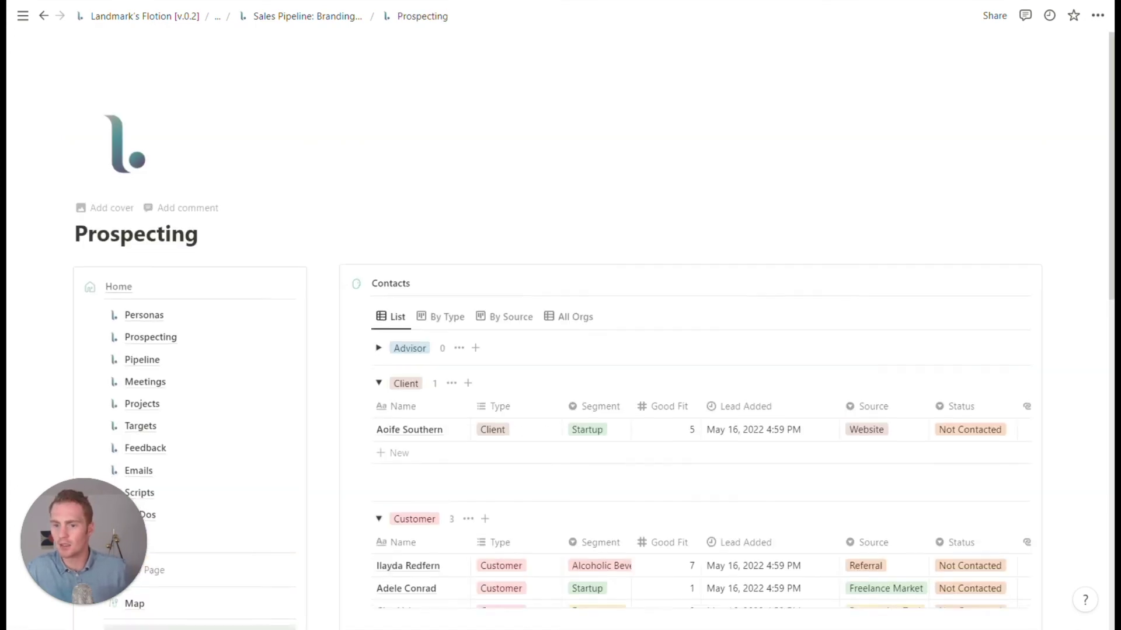
scroll(698, 240, "down", 6)
scroll(275, 225, "up", 5)
left_click(173, 238)
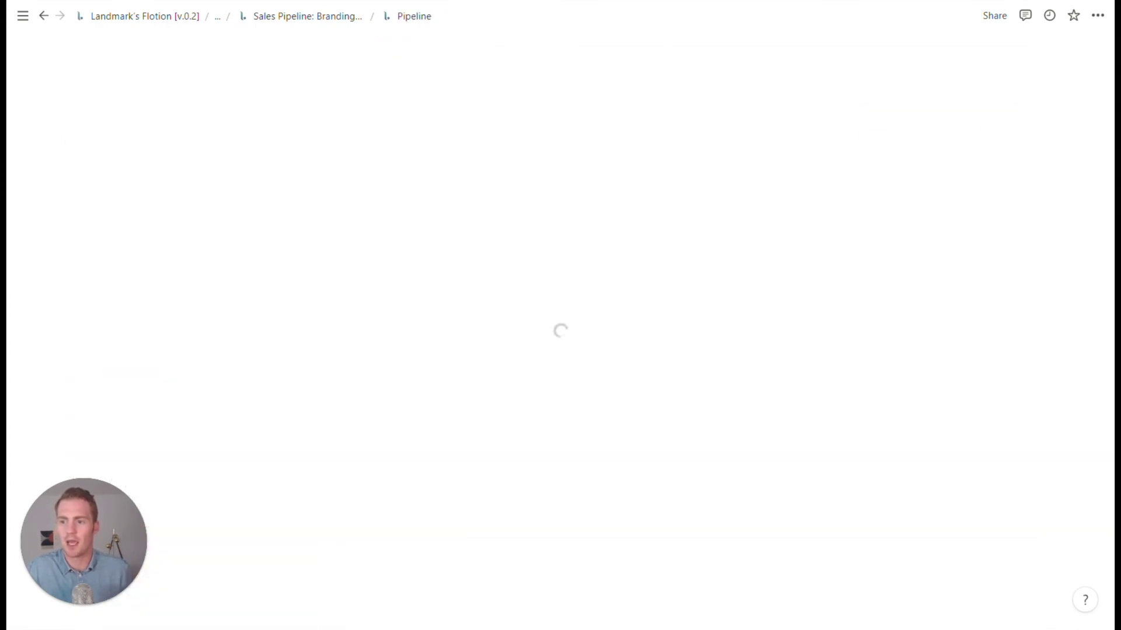
scroll(173, 241, "down", 3)
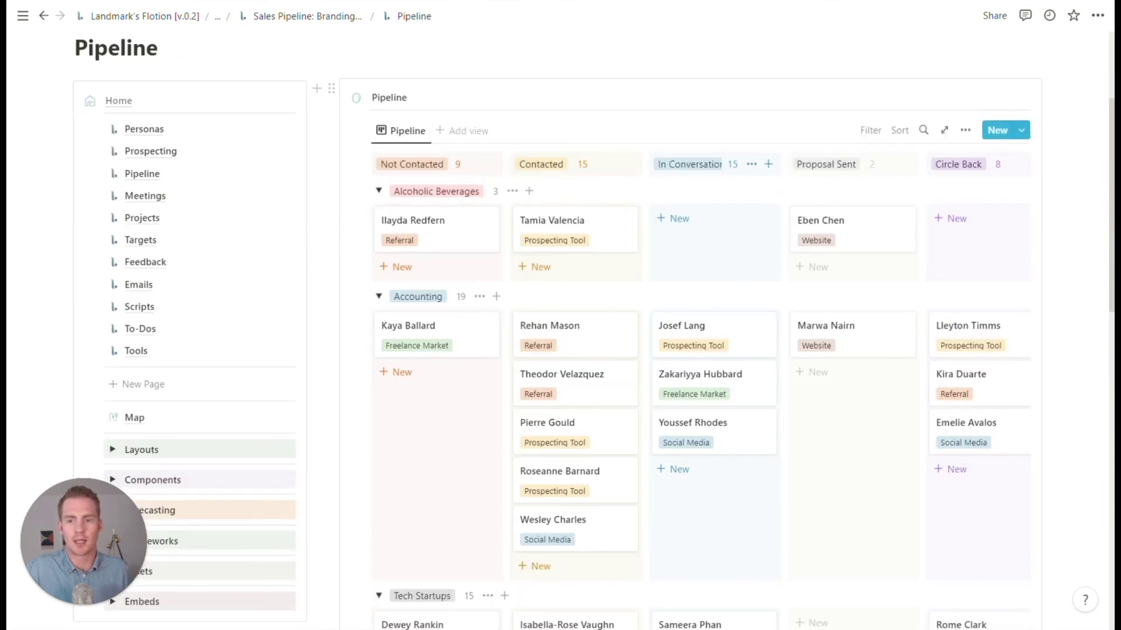
scroll(730, 245, "down", 2)
scroll(731, 245, "up", 2)
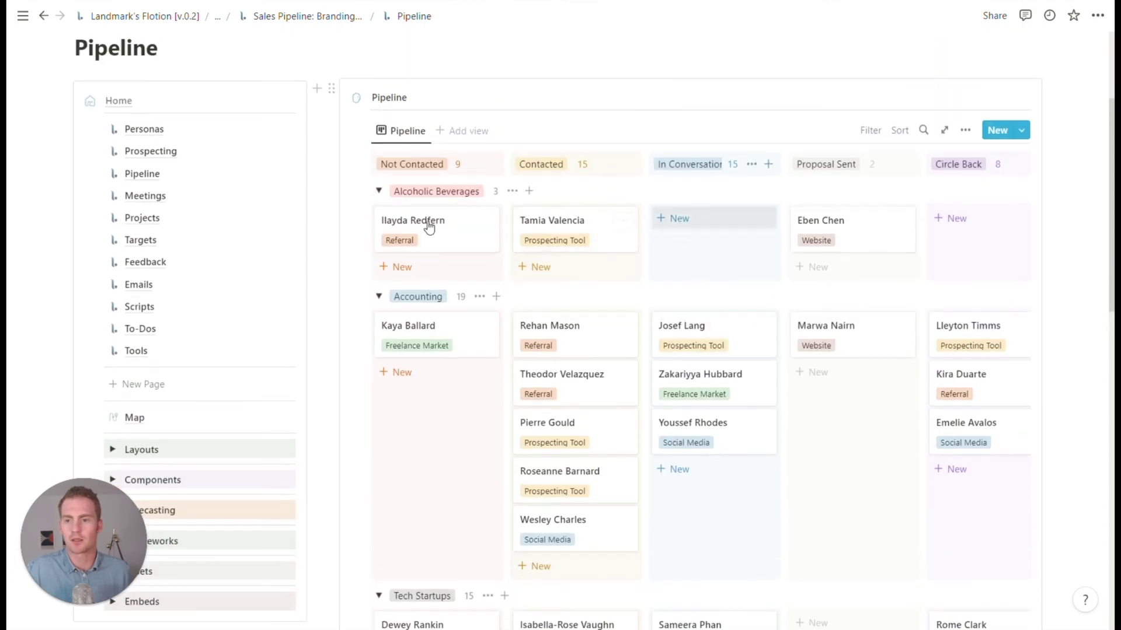
left_click(144, 195)
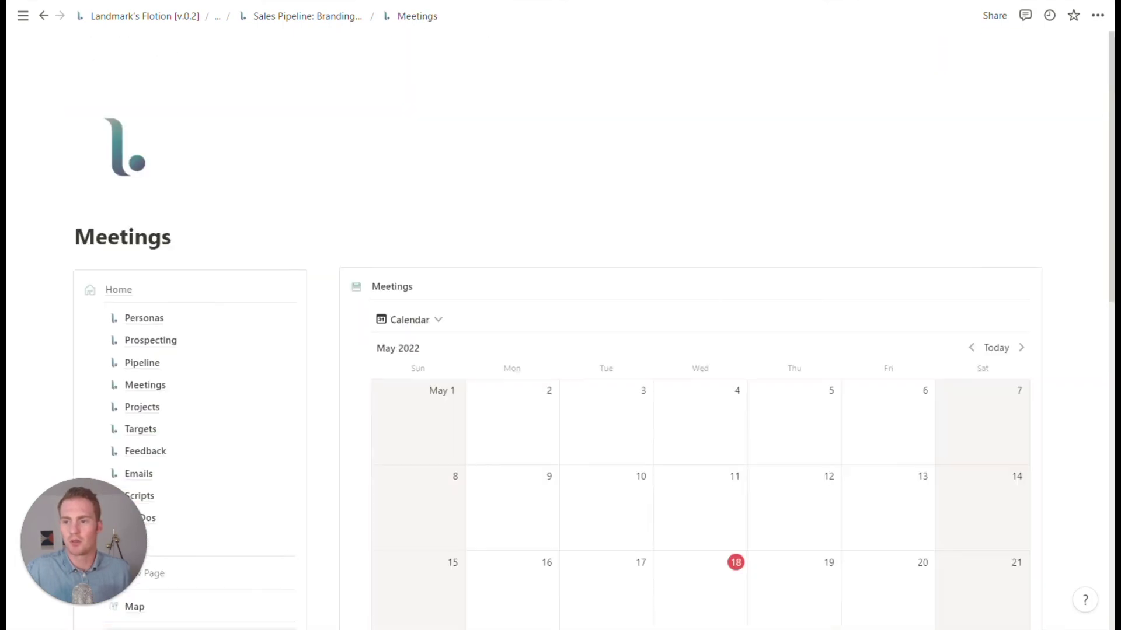
scroll(601, 525, "up", 2)
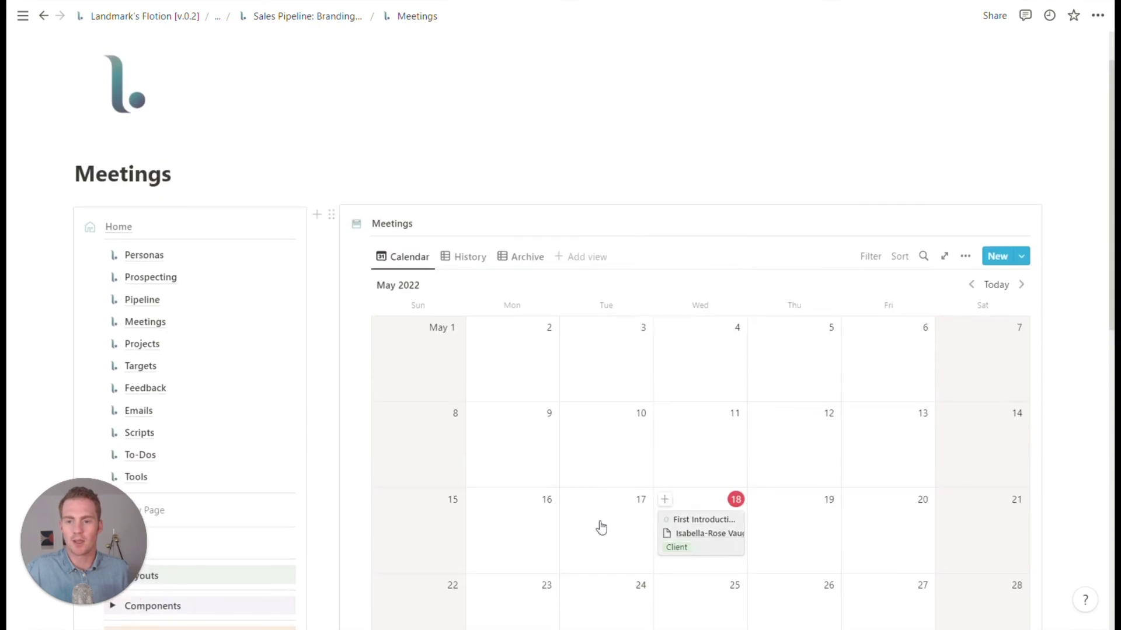
left_click(143, 344)
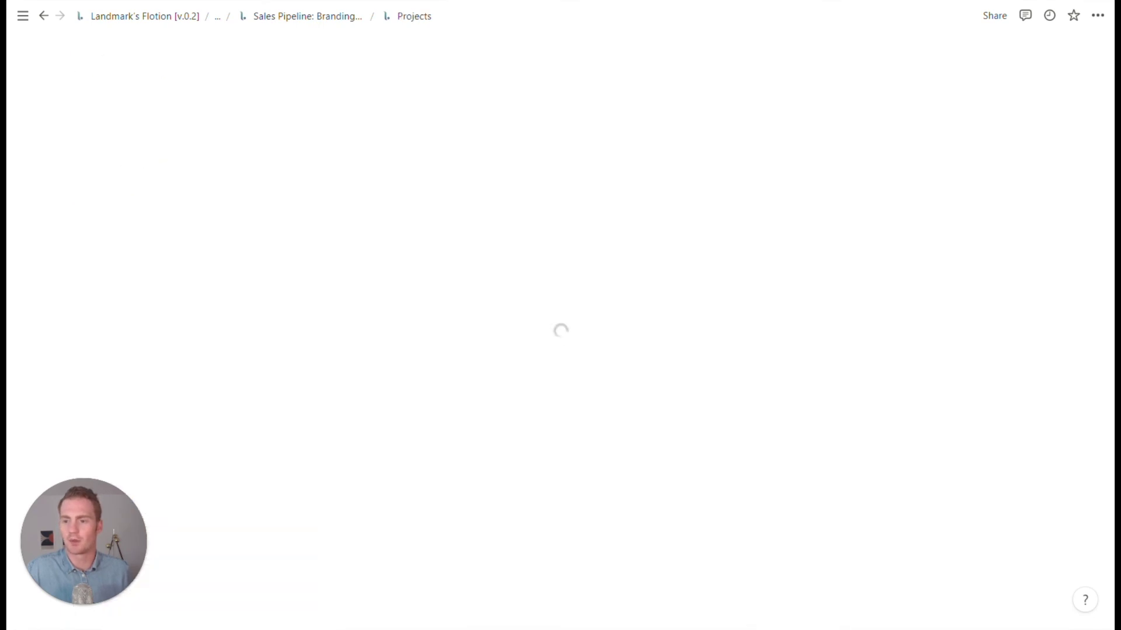
scroll(695, 288, "down", 3)
scroll(721, 250, "up", 1)
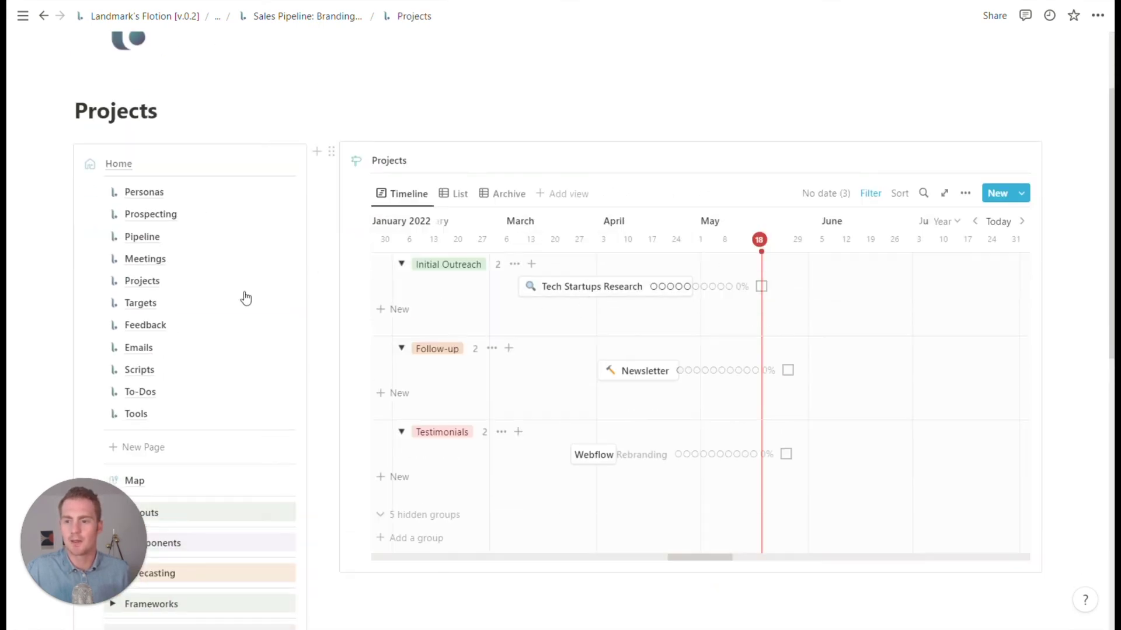
- Browse the Targets, Feedback, Emails and Scripts pages, ending on the To-Dos board
left_click(140, 303)
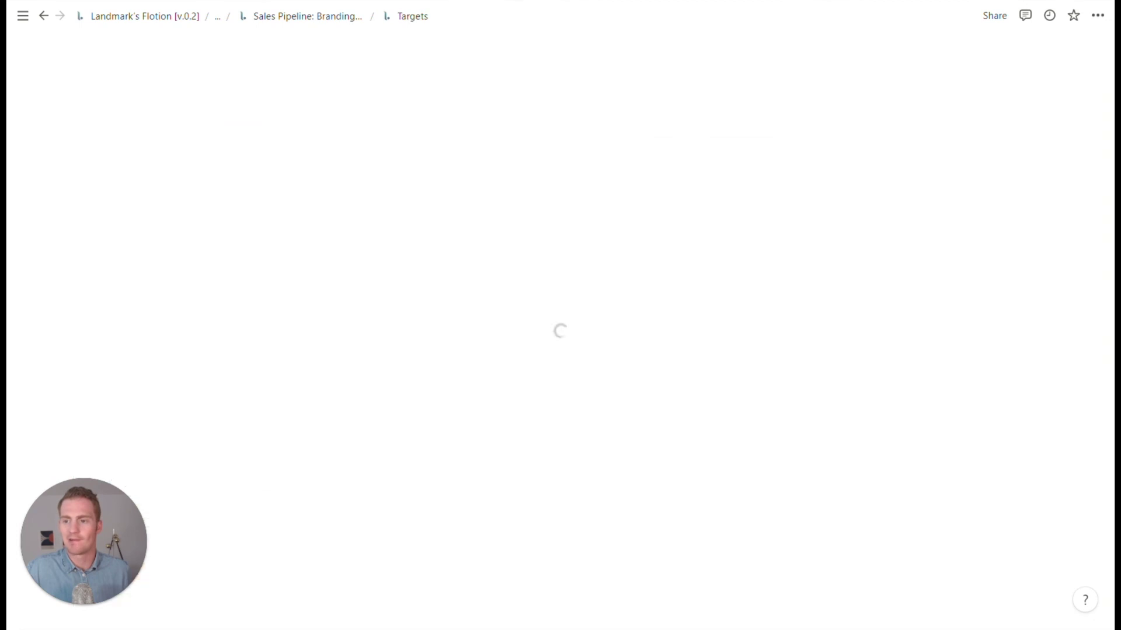
scroll(595, 329, "down", 2)
scroll(683, 272, "up", 1)
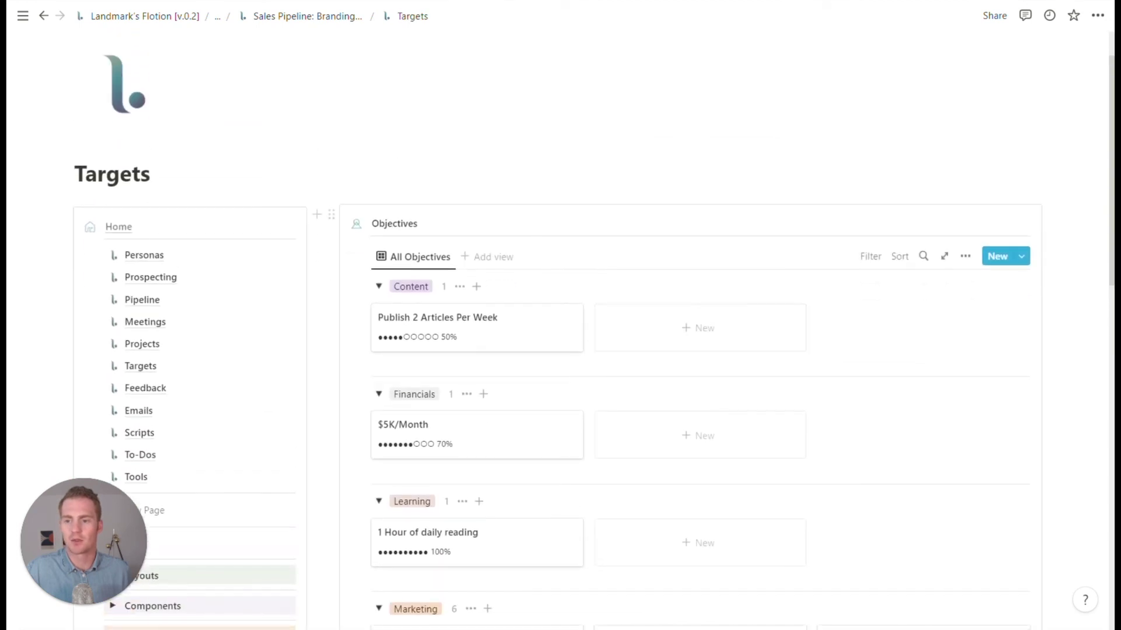
left_click(153, 395)
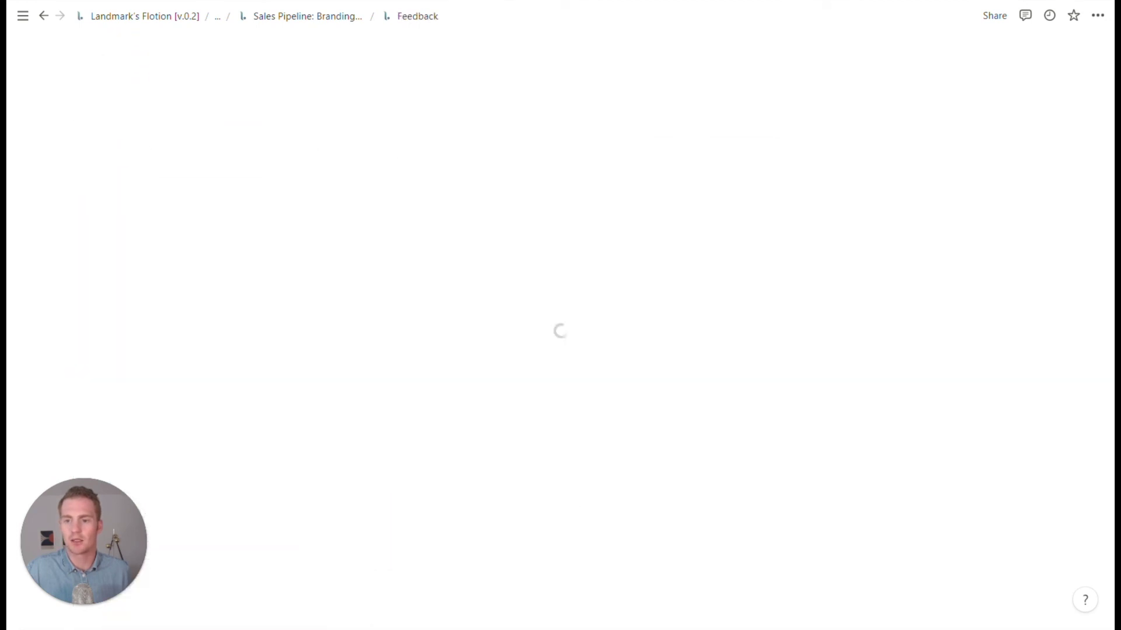
scroll(906, 332, "up", 1)
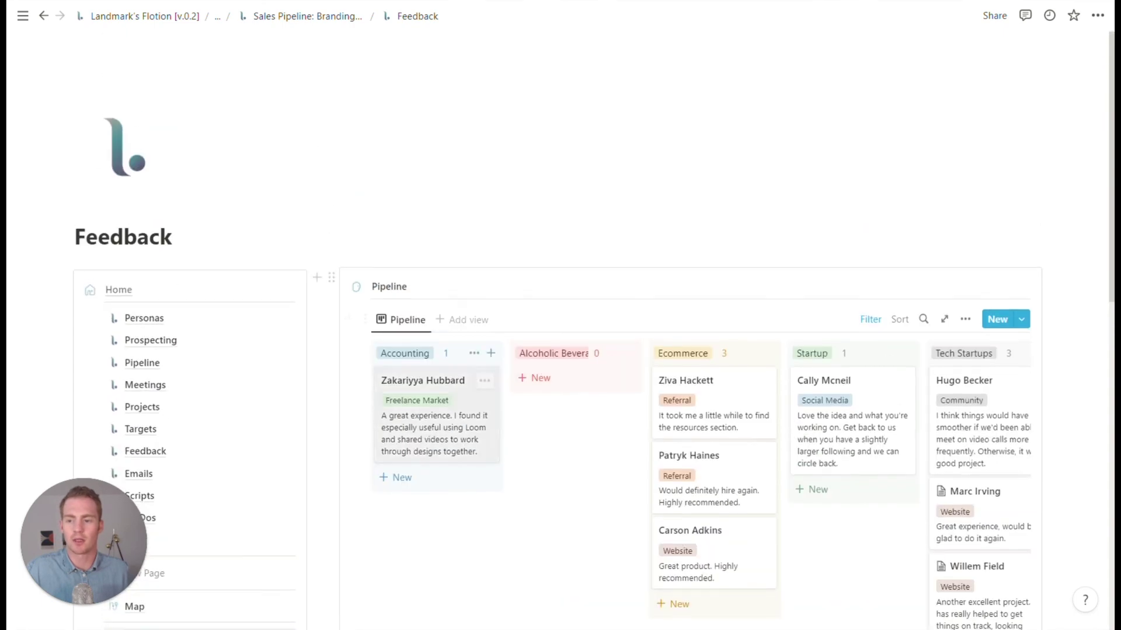
left_click(149, 474)
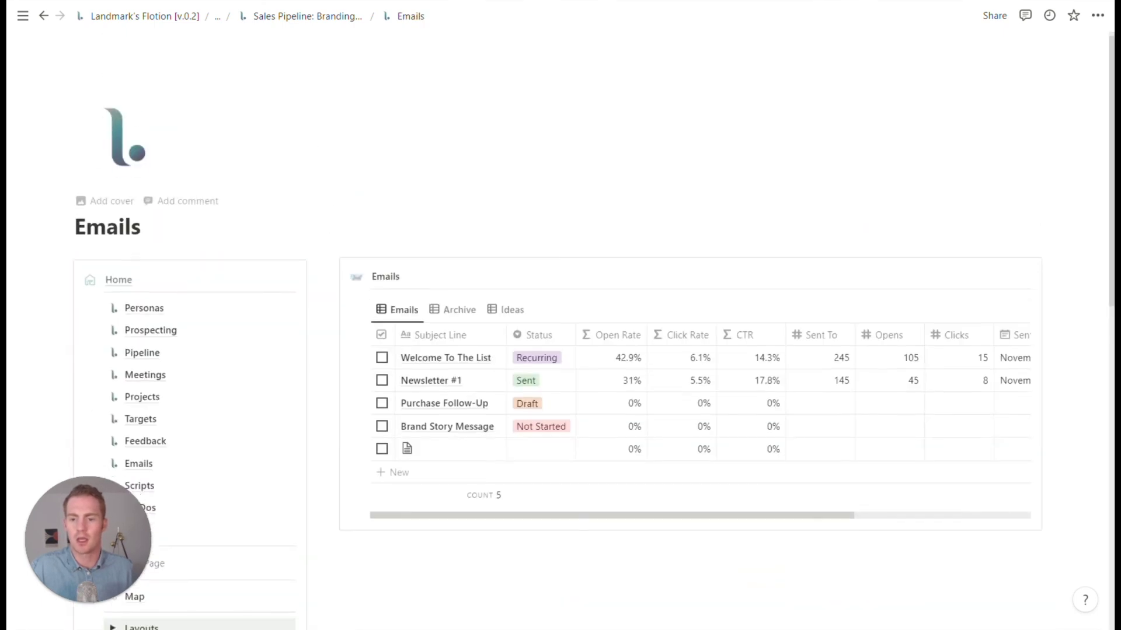
scroll(453, 357, "down", 2)
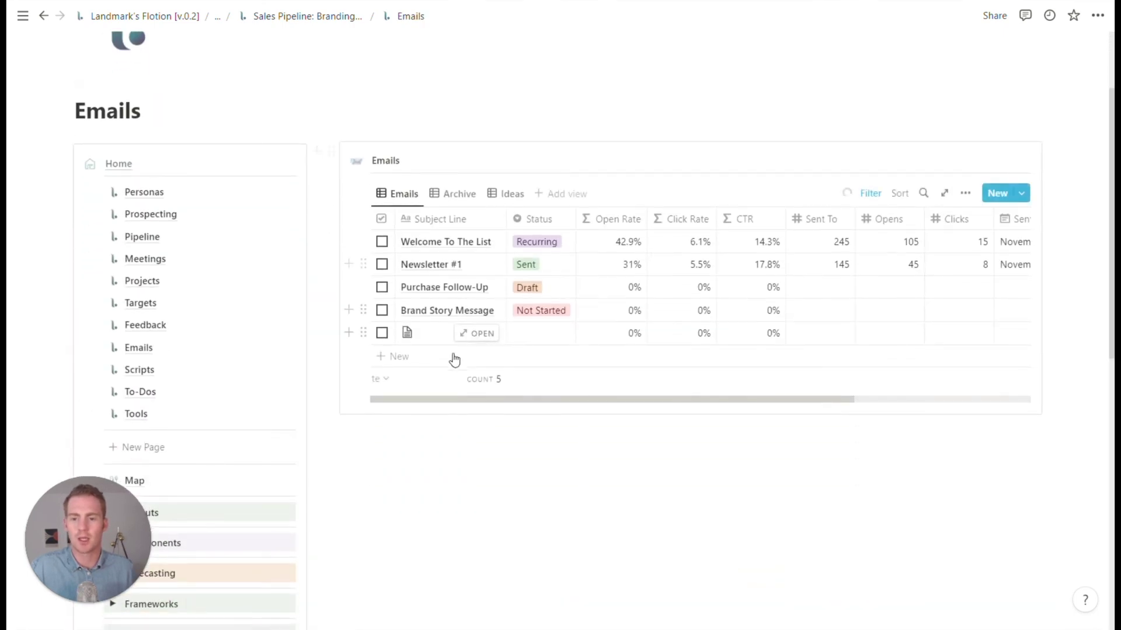
left_click(143, 369)
scroll(496, 324, "down", 2)
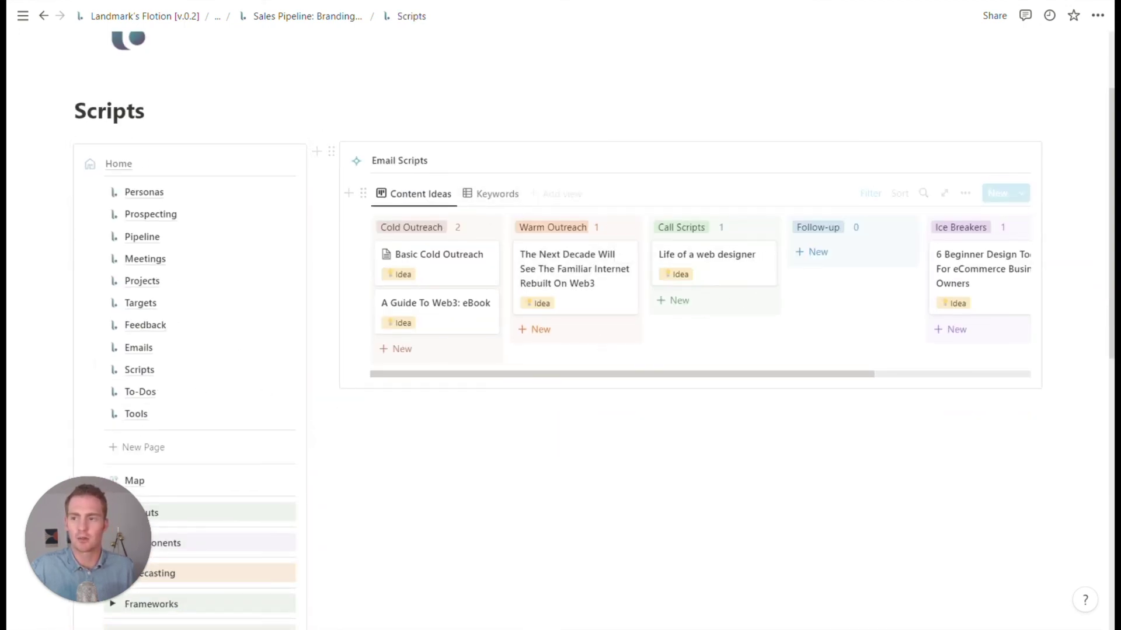
left_click(140, 392)
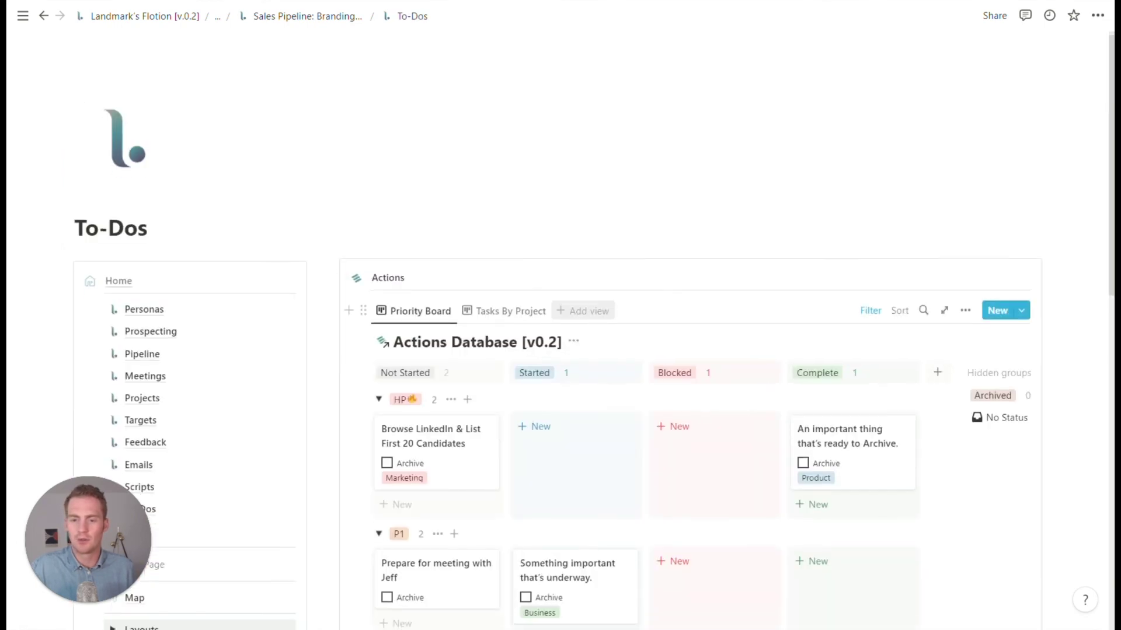
scroll(554, 350, "down", 3)
scroll(712, 258, "down", 2)
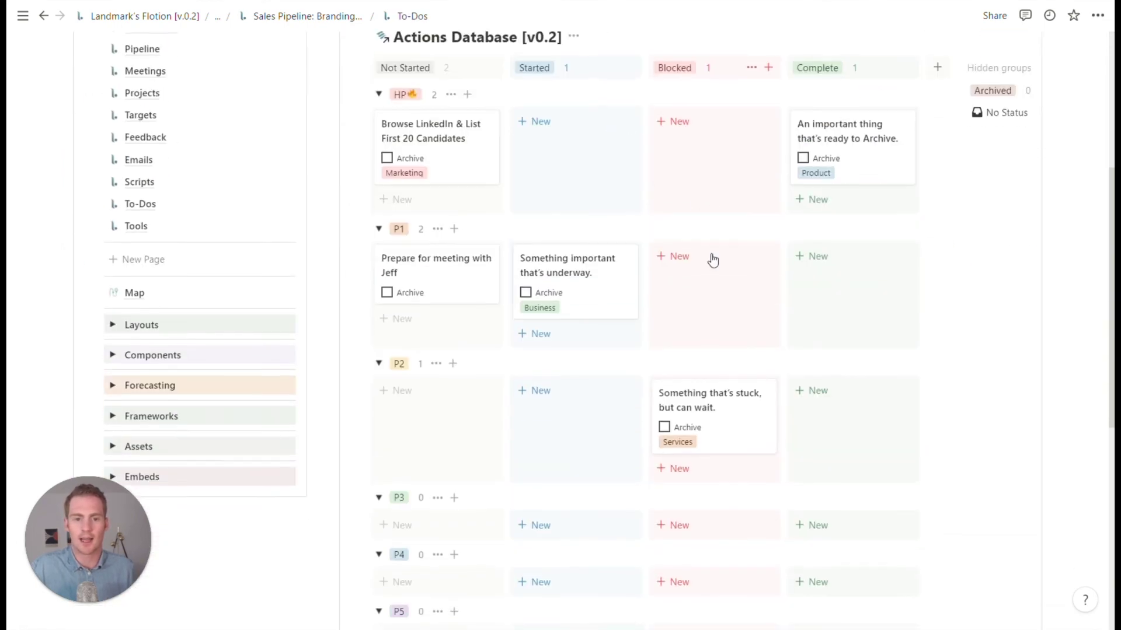
scroll(712, 258, "up", 3)
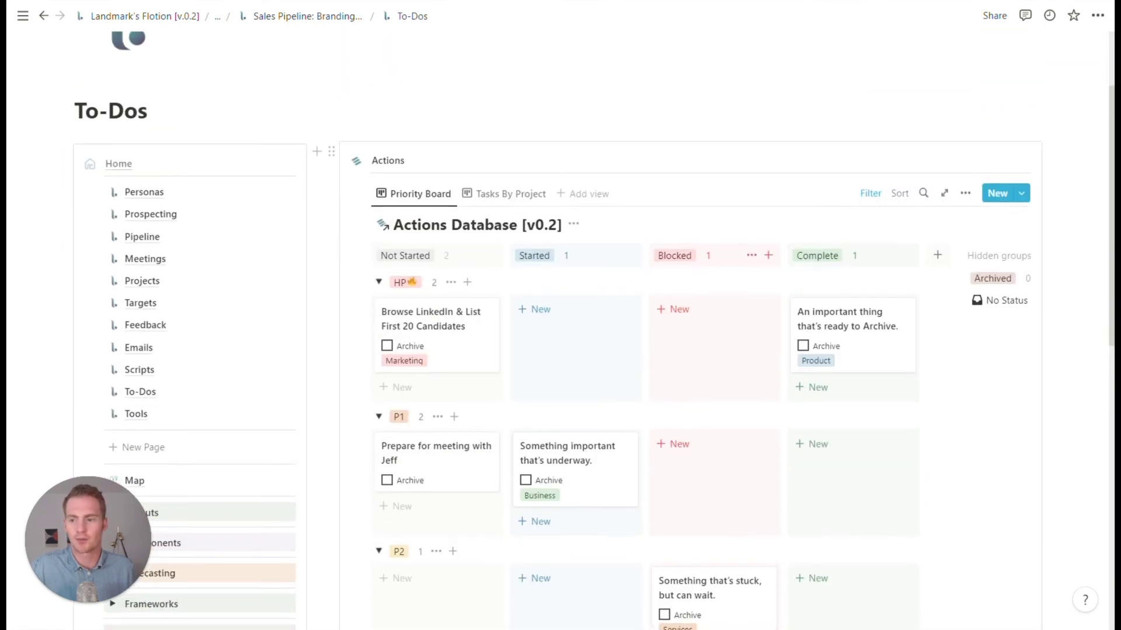
- Open the Tools page and look over the Favorite Tools gallery
left_click(172, 418)
scroll(253, 393, "down", 4)
scroll(628, 297, "down", 1)
scroll(628, 298, "up", 5)
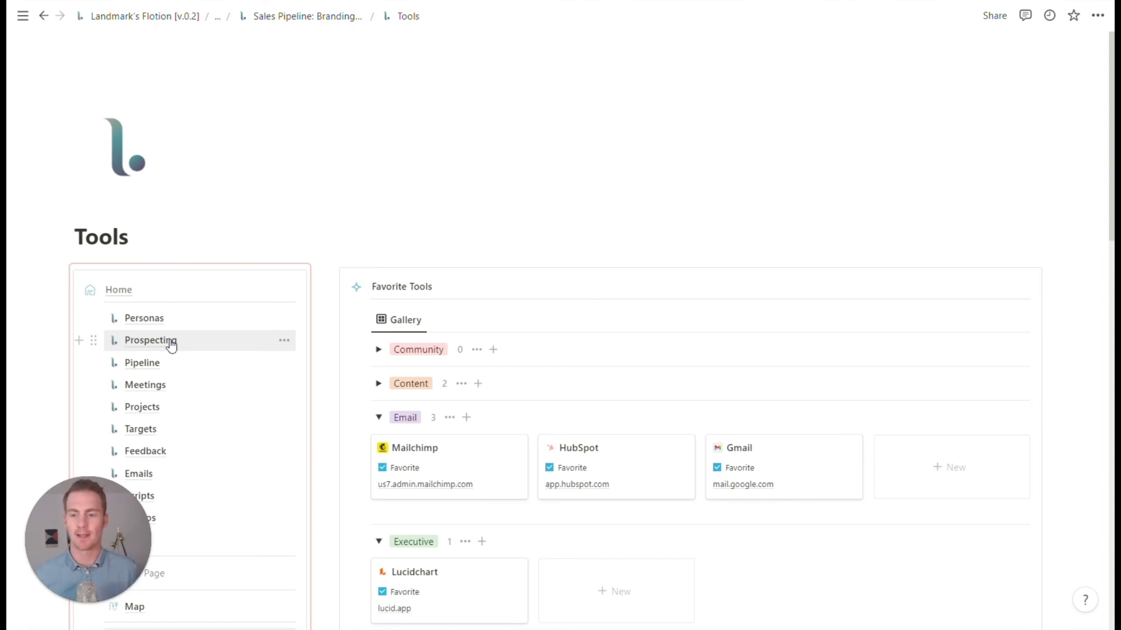
scroll(686, 245, "down", 3)
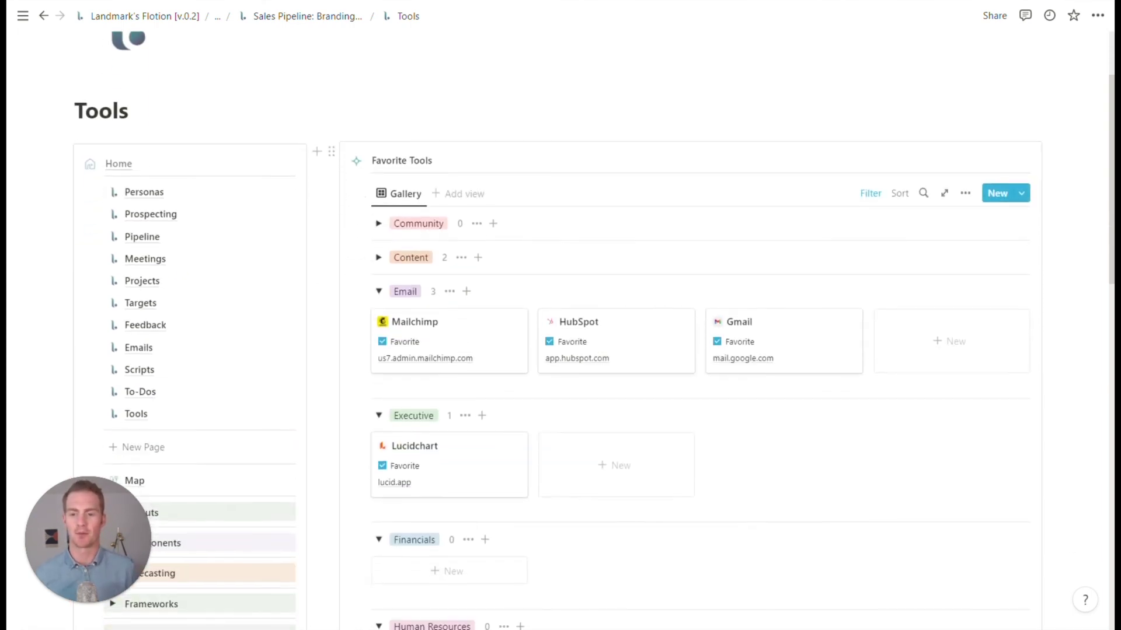
- Look over the Pipeline board, then move on to the Emails page
left_click(198, 236)
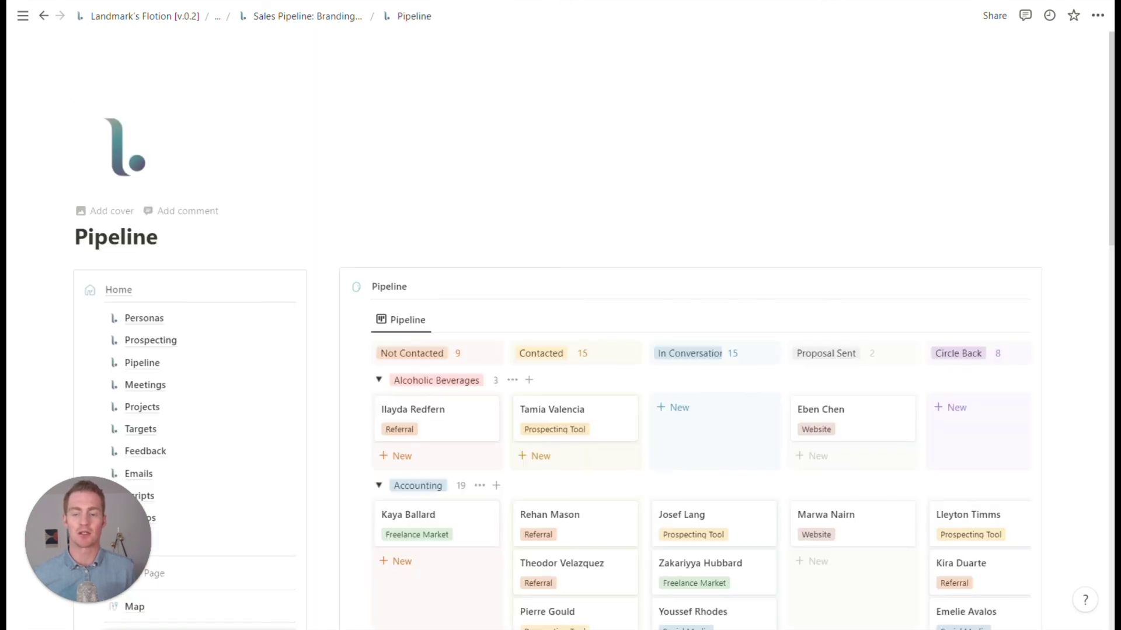
scroll(560, 351, "down", 2)
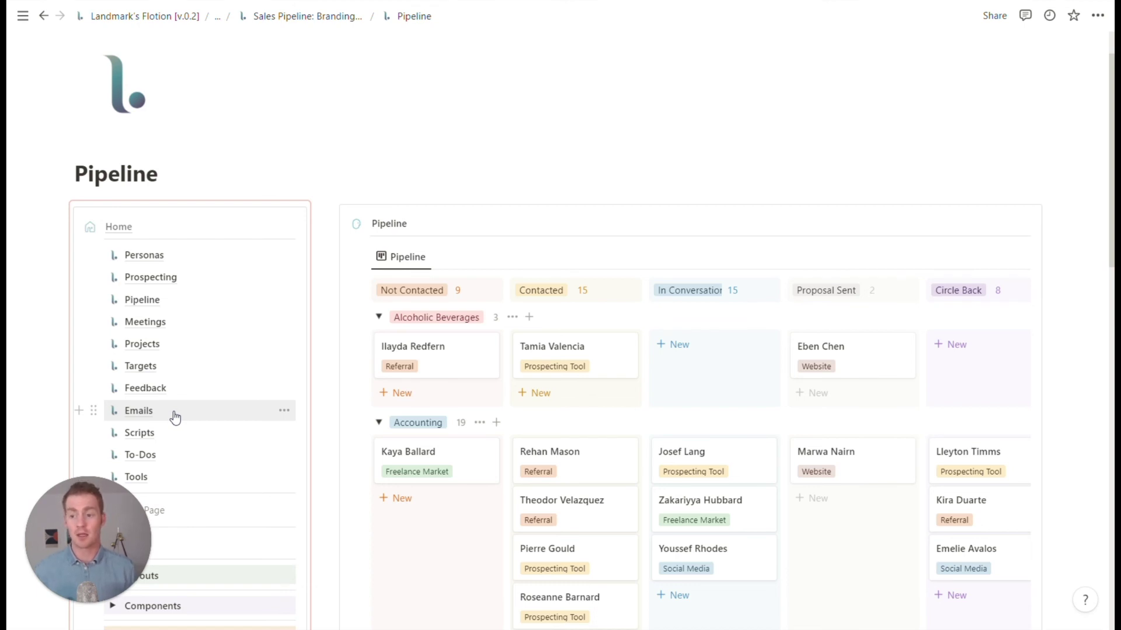
scroll(175, 416, "down", 3)
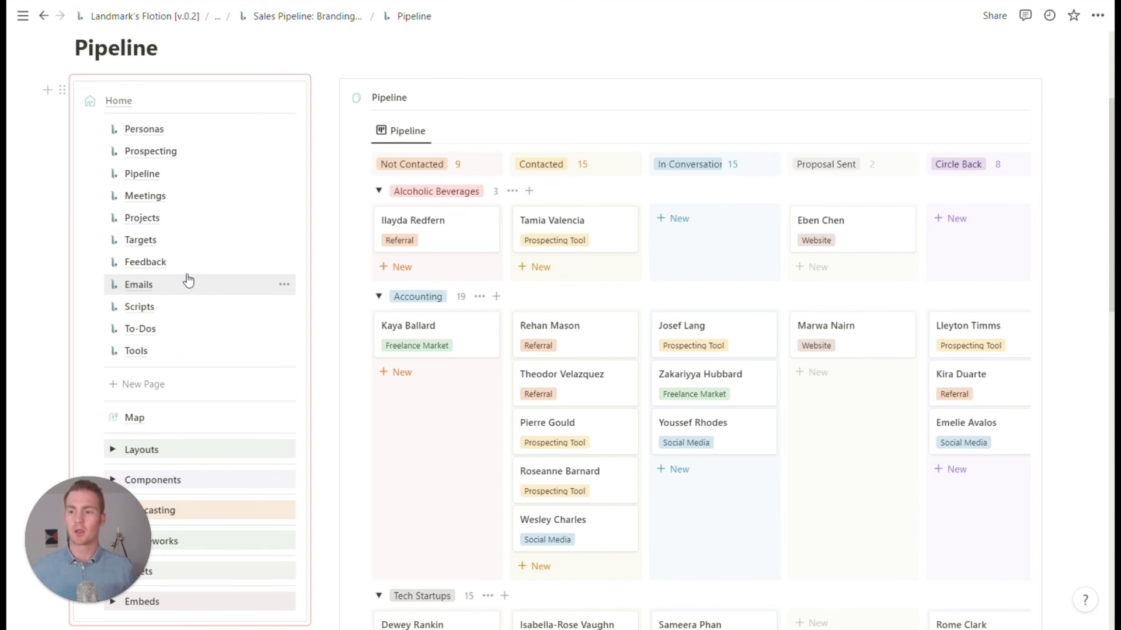
left_click(188, 283)
- Add a Channel select property to the Emails table
scroll(416, 248, "down", 2)
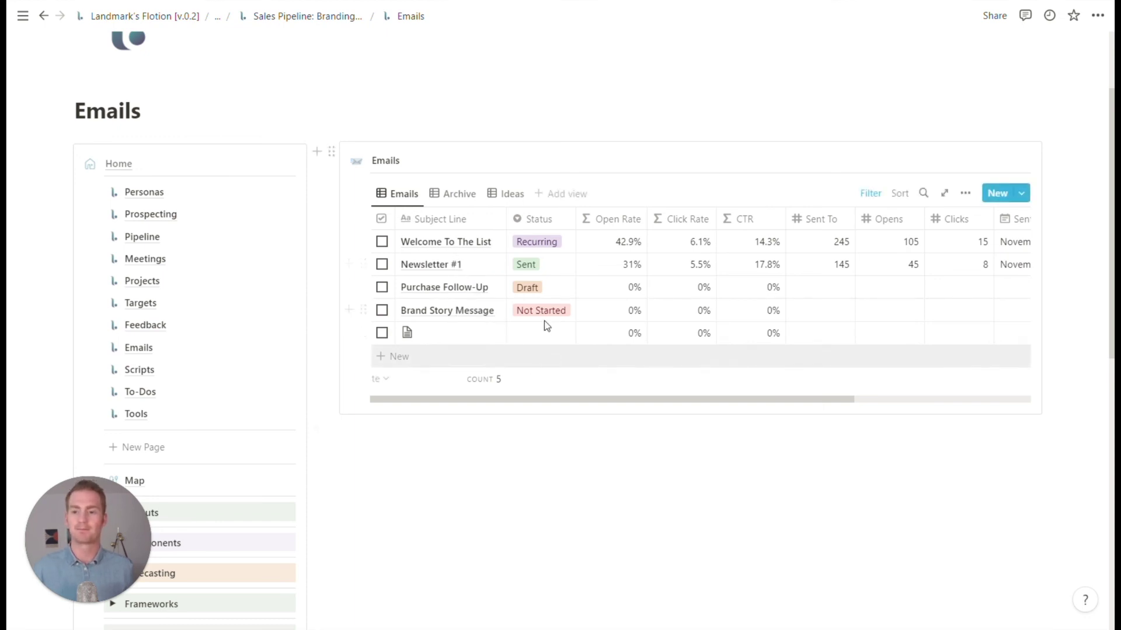
scroll(544, 273, "right", 5)
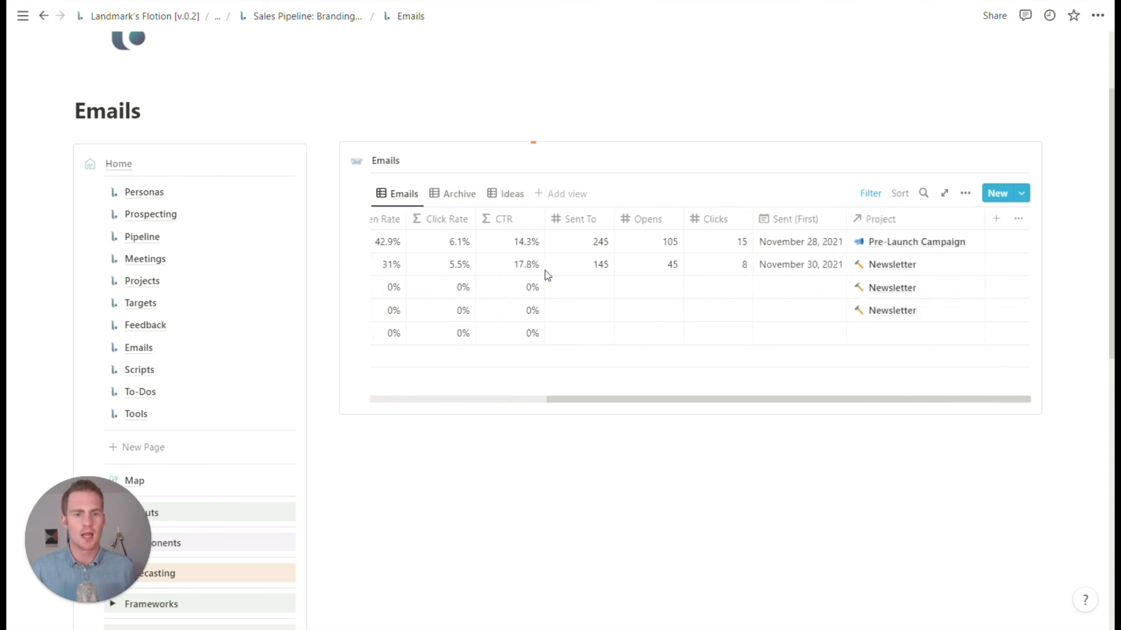
scroll(547, 275, "left", 5)
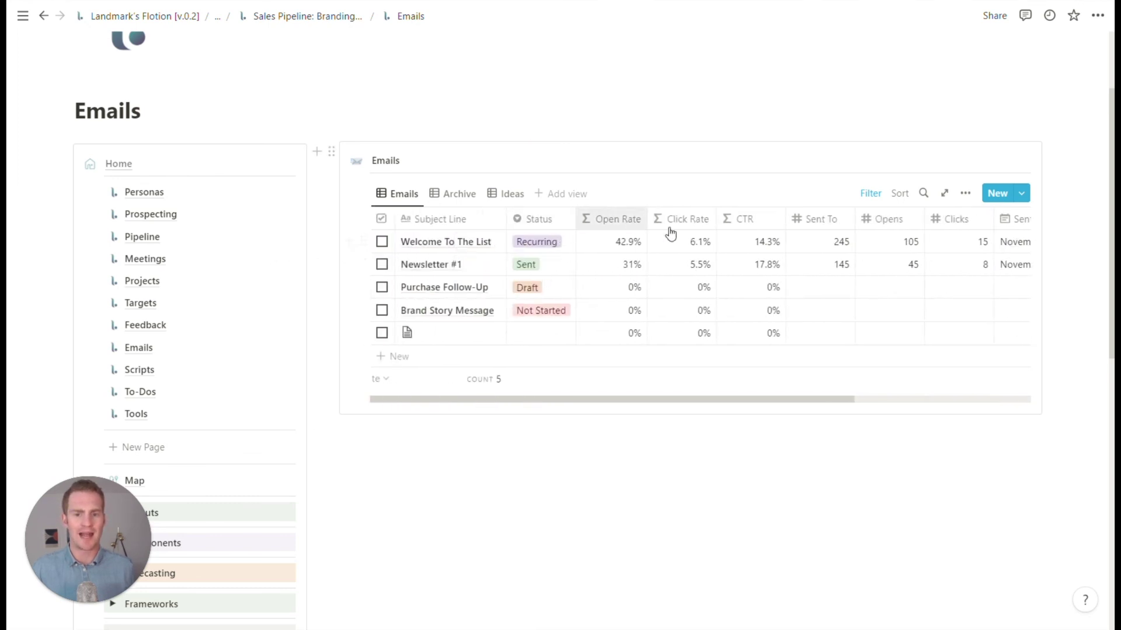
scroll(722, 230, "right", 5)
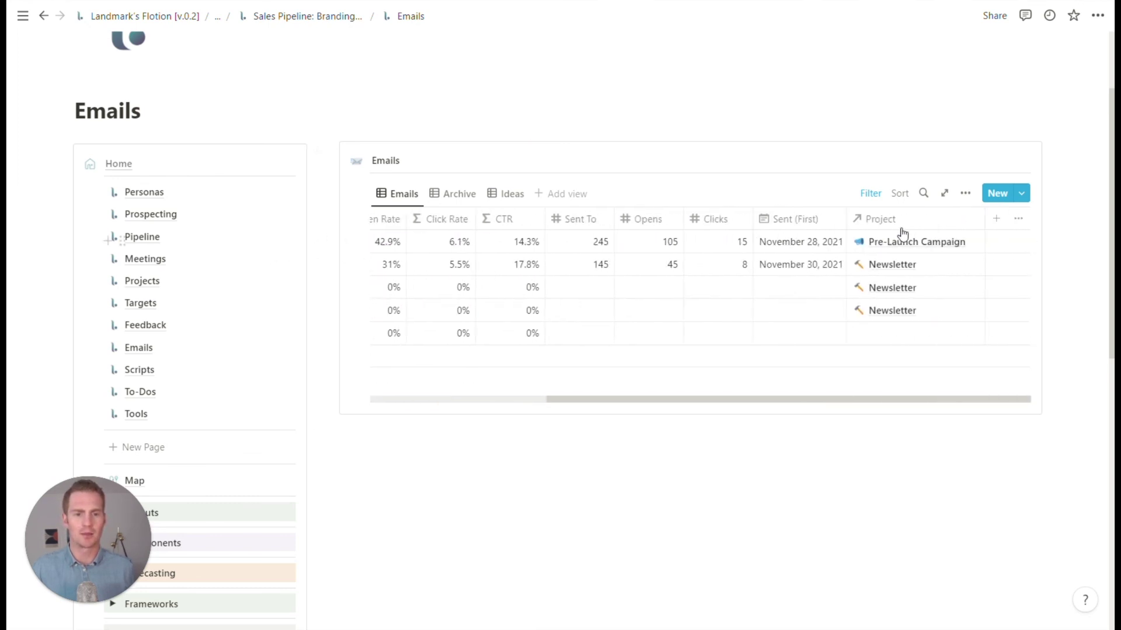
left_click(995, 219)
type("Channel")
left_click(958, 279)
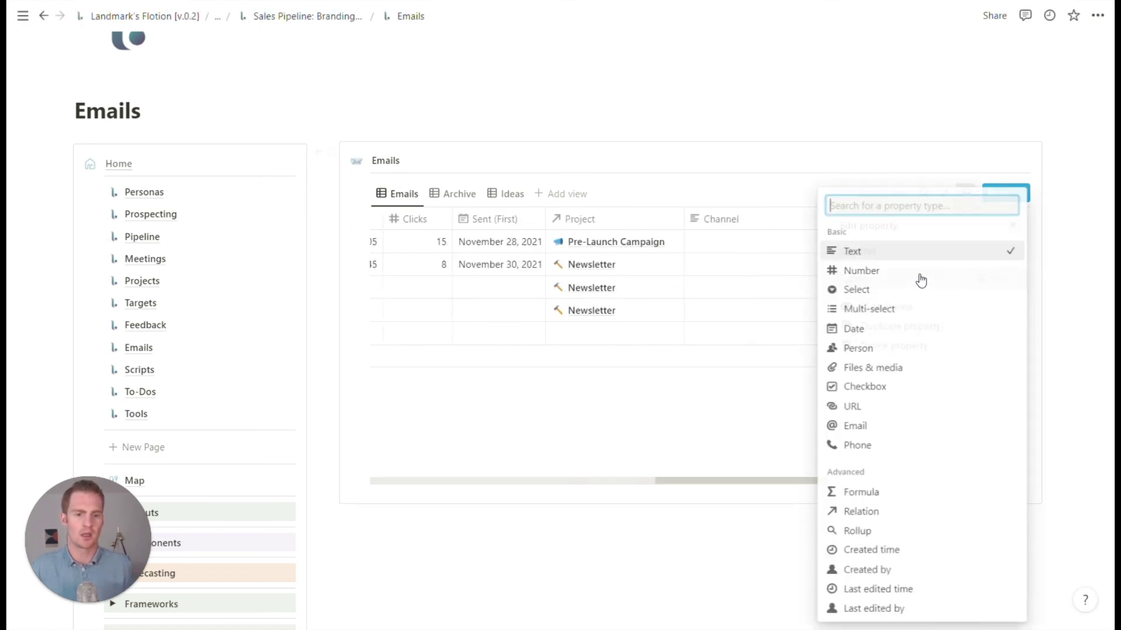
left_click(914, 290)
- Set Channel to Linkedin, Twitter and Instagram on the first three emails and narrow the column
left_click(773, 249)
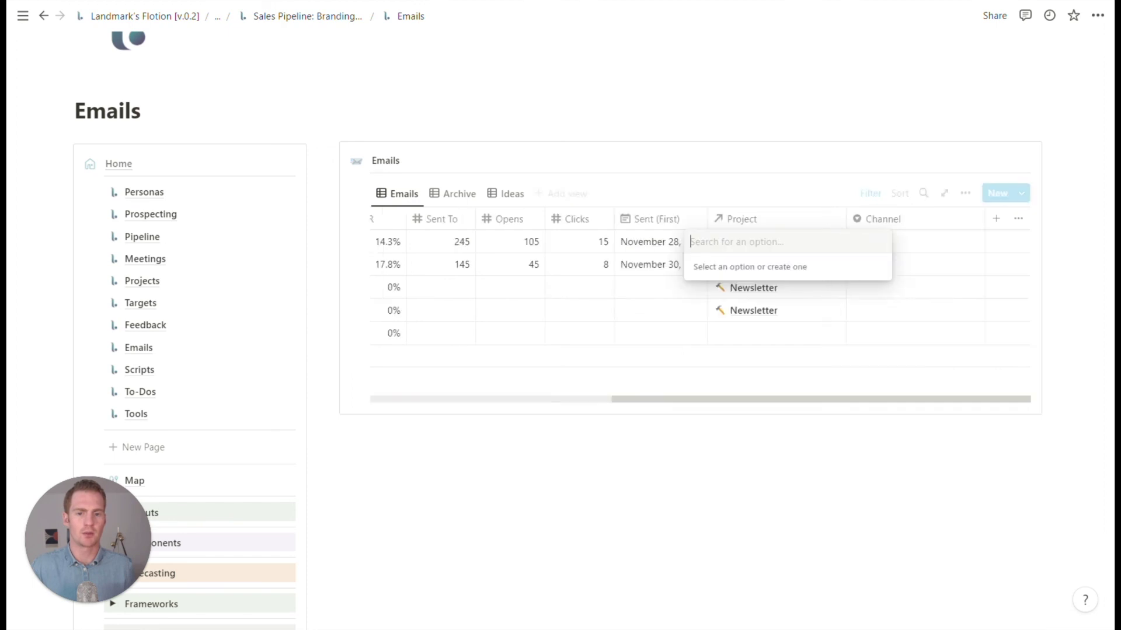
type("Linkedin")
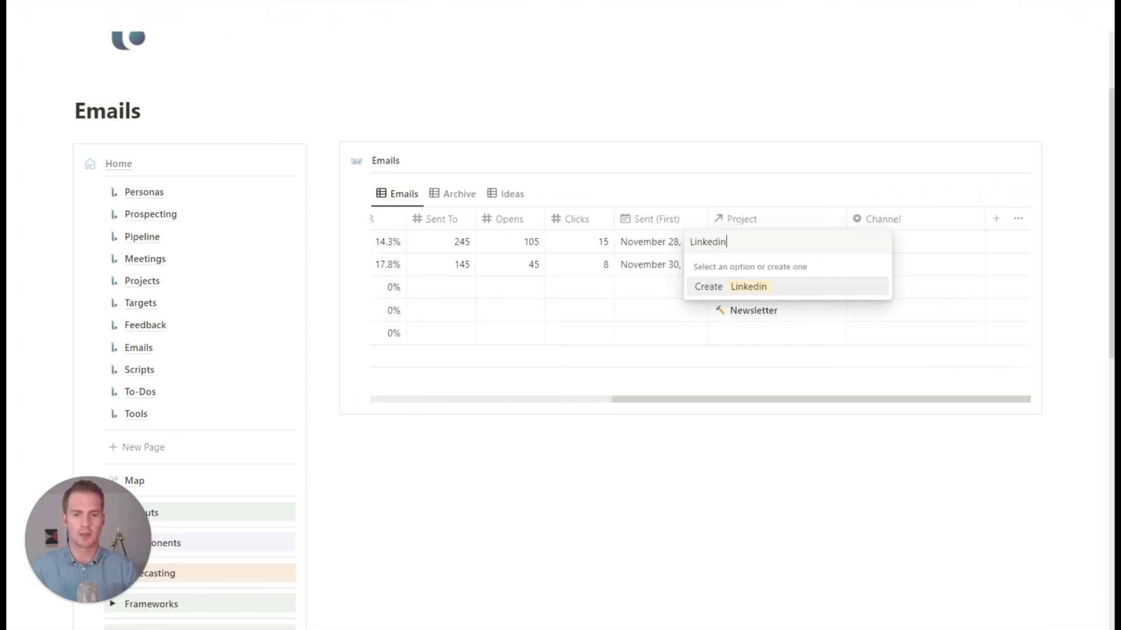
key("Return")
type("Twitter")
key("Return")
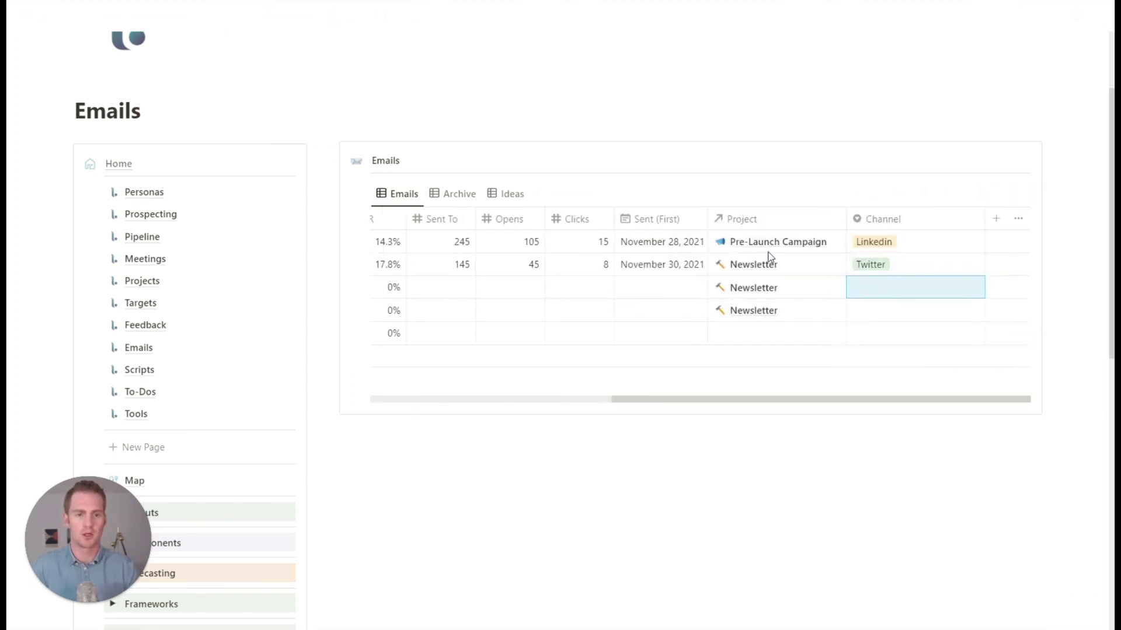
type("Instagram")
key("Return")
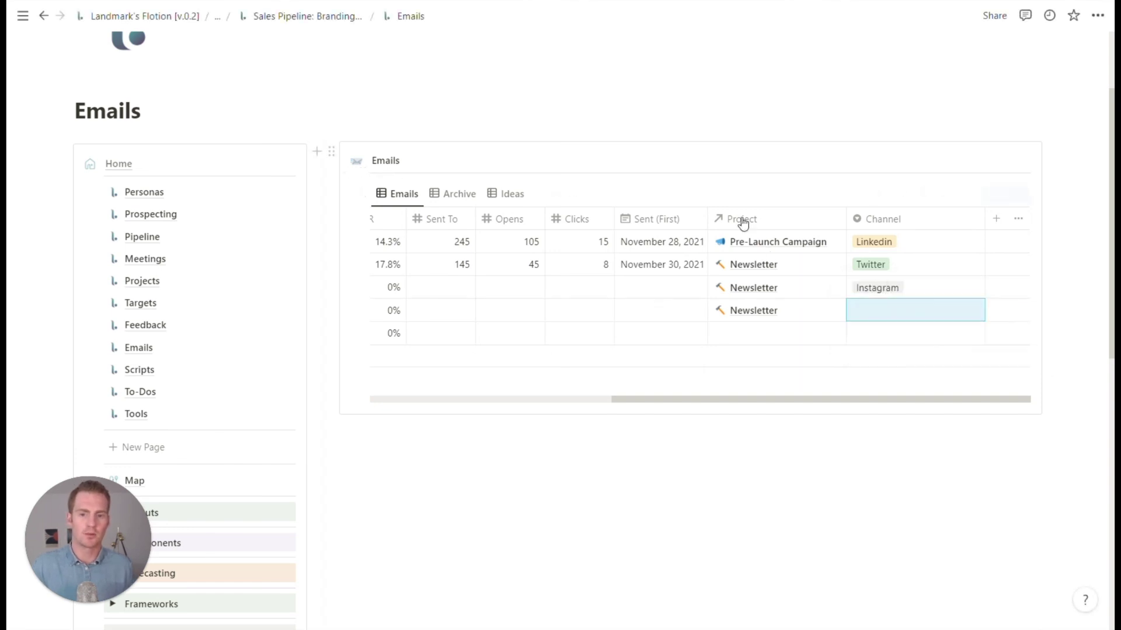
left_click_drag(987, 220, 982, 221)
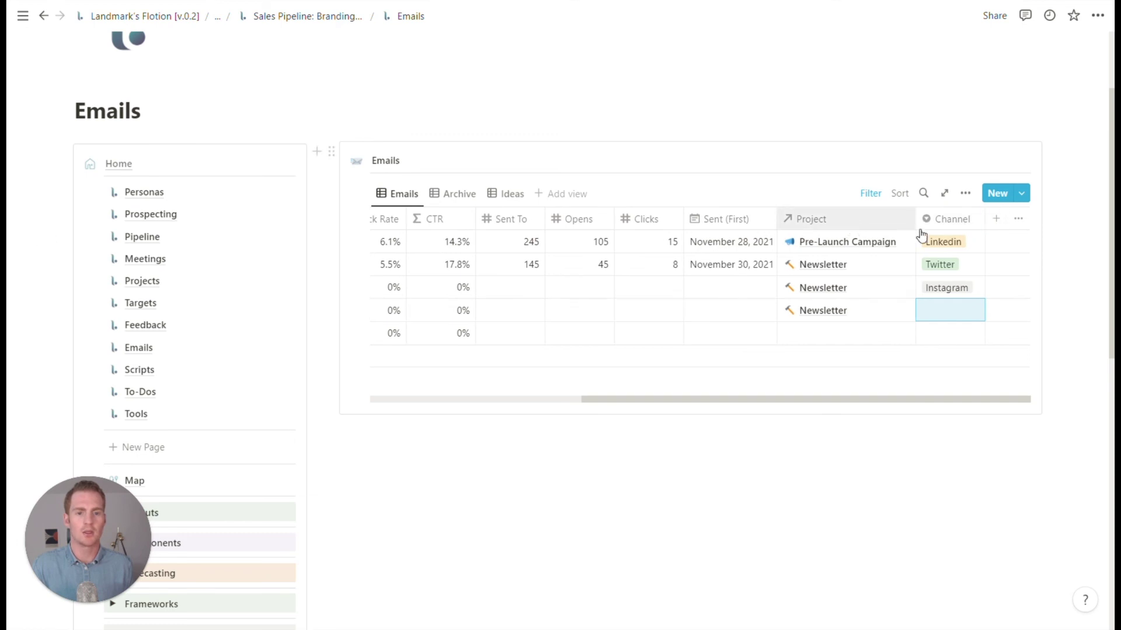
- Add a Contact relation column without choosing a database, then go to the Map page
left_click(996, 218)
type("Contact")
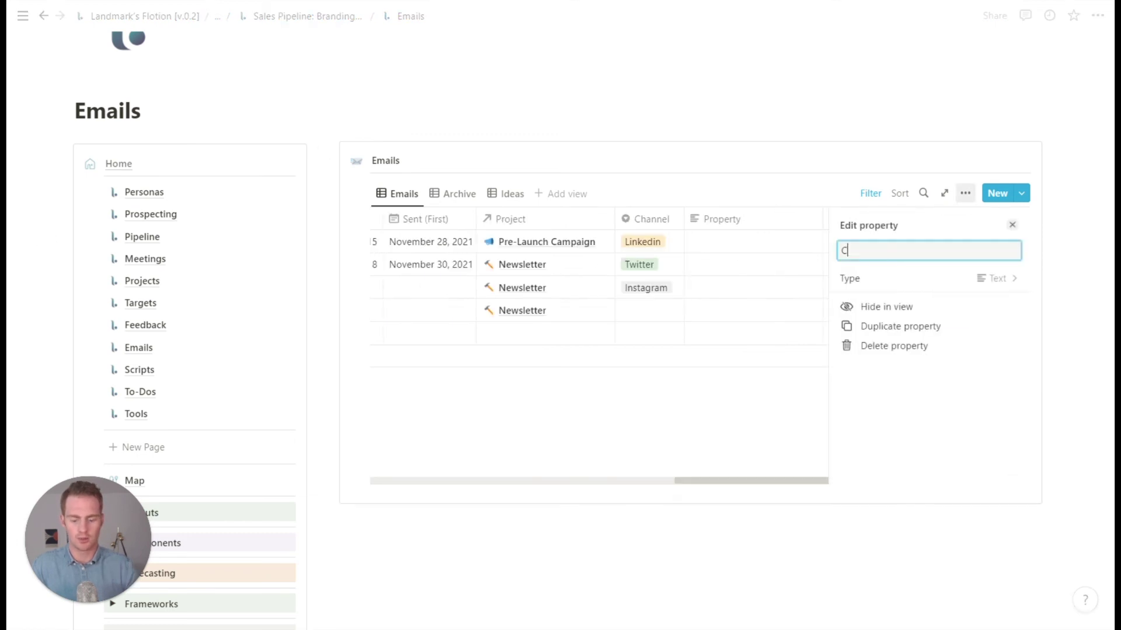
left_click(903, 286)
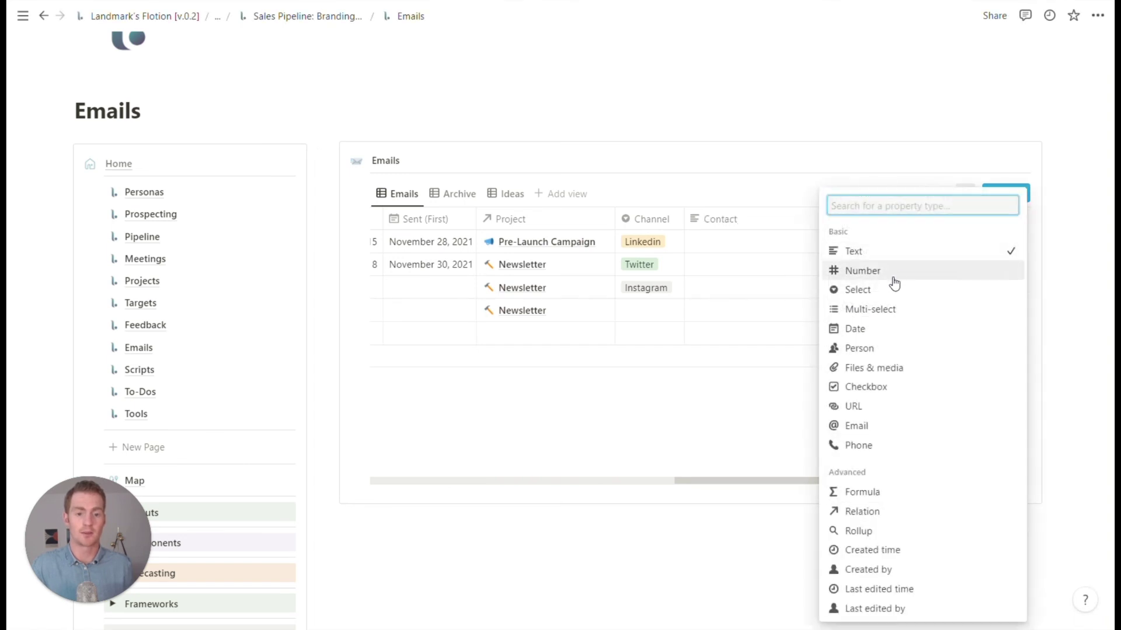
left_click(863, 512)
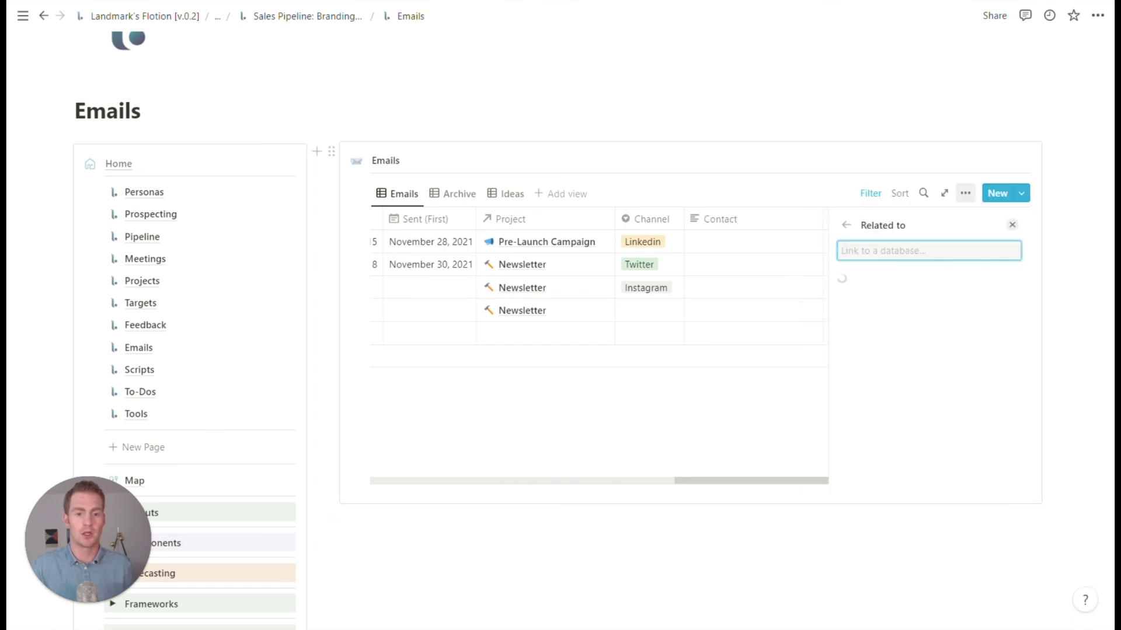
type("contacts")
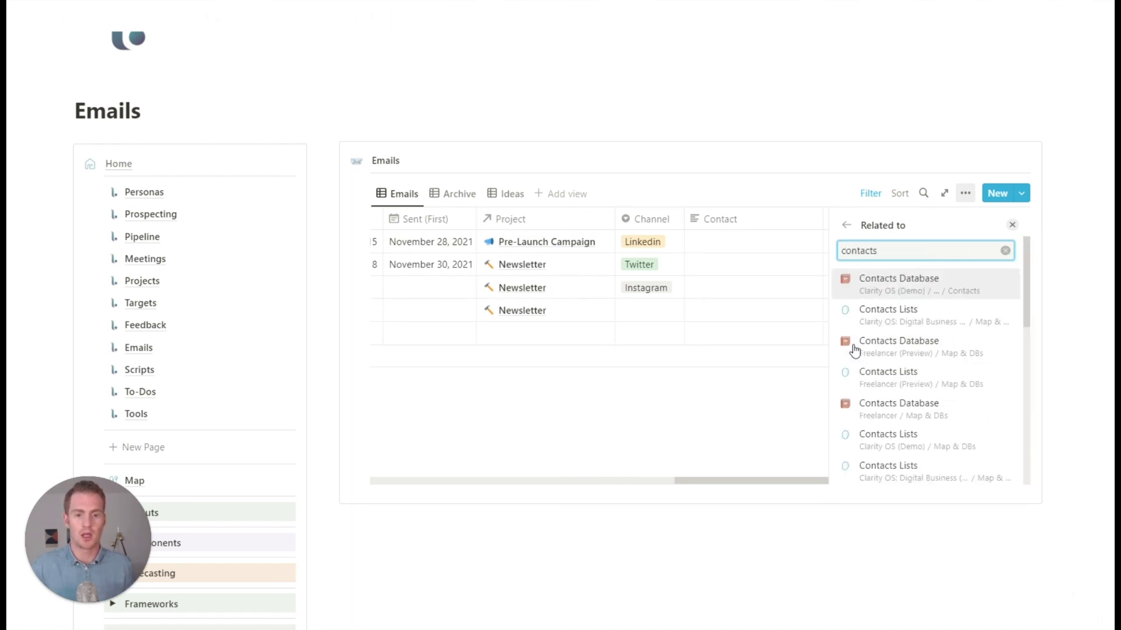
left_click(350, 429)
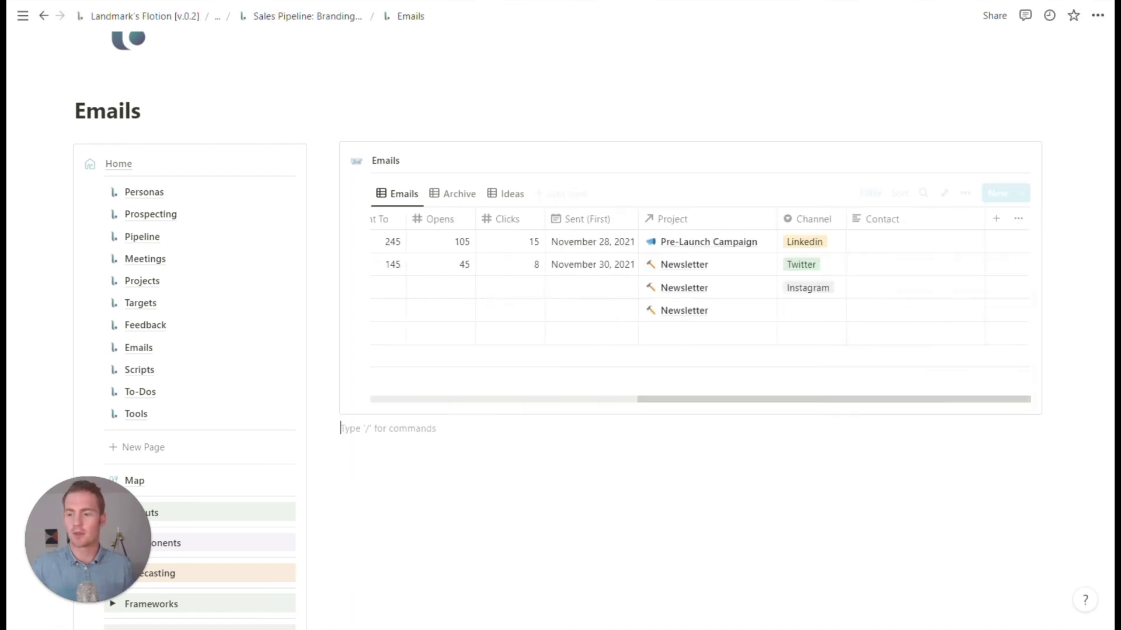
left_click(165, 482)
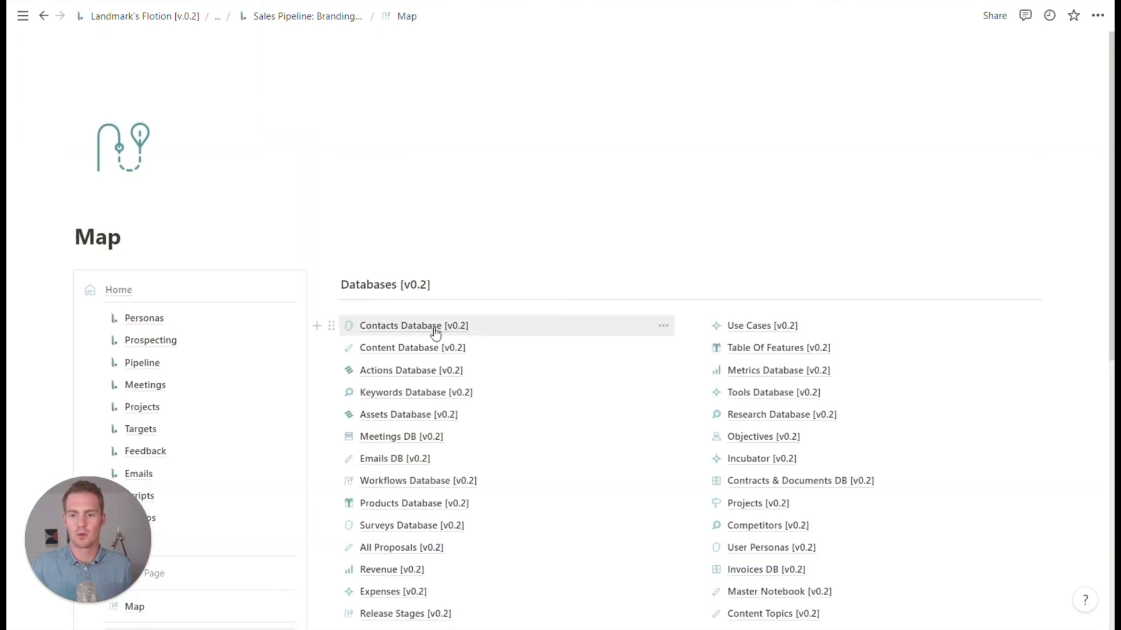
- Rename the Contacts database, changing its [v0.2] suffix to [Sales Pipeline]
right_click(468, 333)
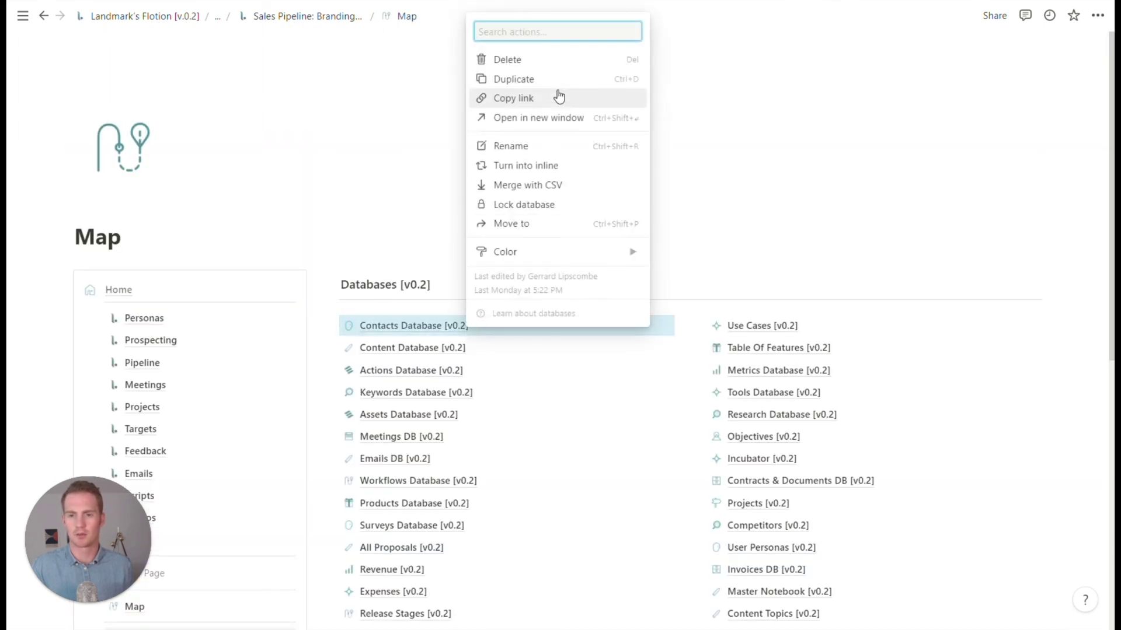
left_click(533, 147)
key("Right")
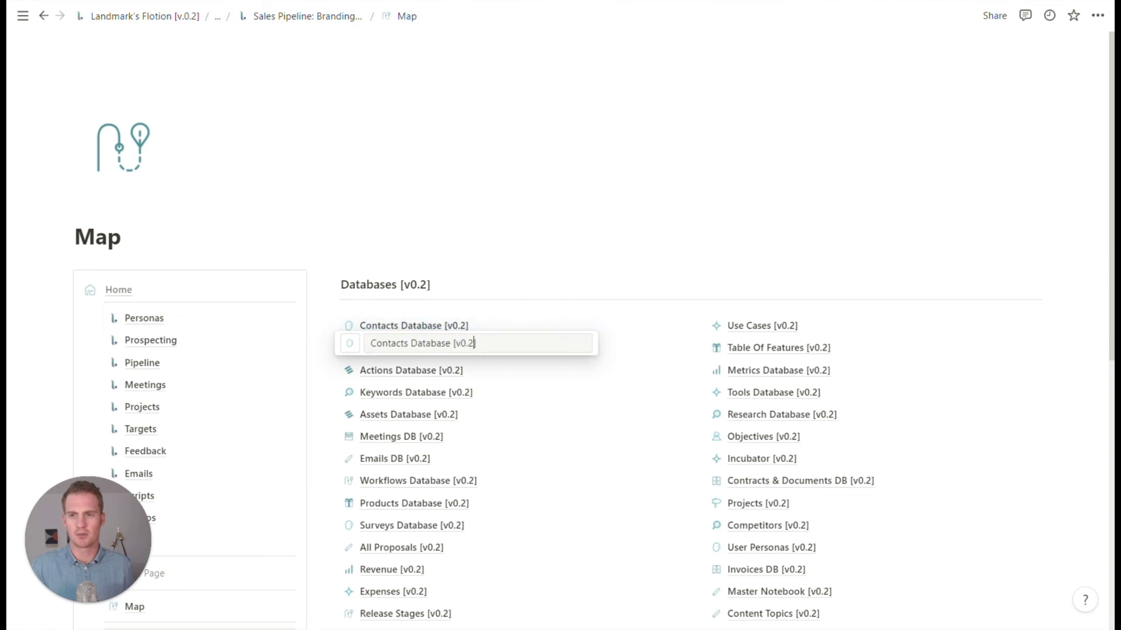
key("shift+Left")
key("shift+Left")
key("shift+Left")
key("shift+Left")
key("shift+Left")
key("shift+Left")
type("Sa")
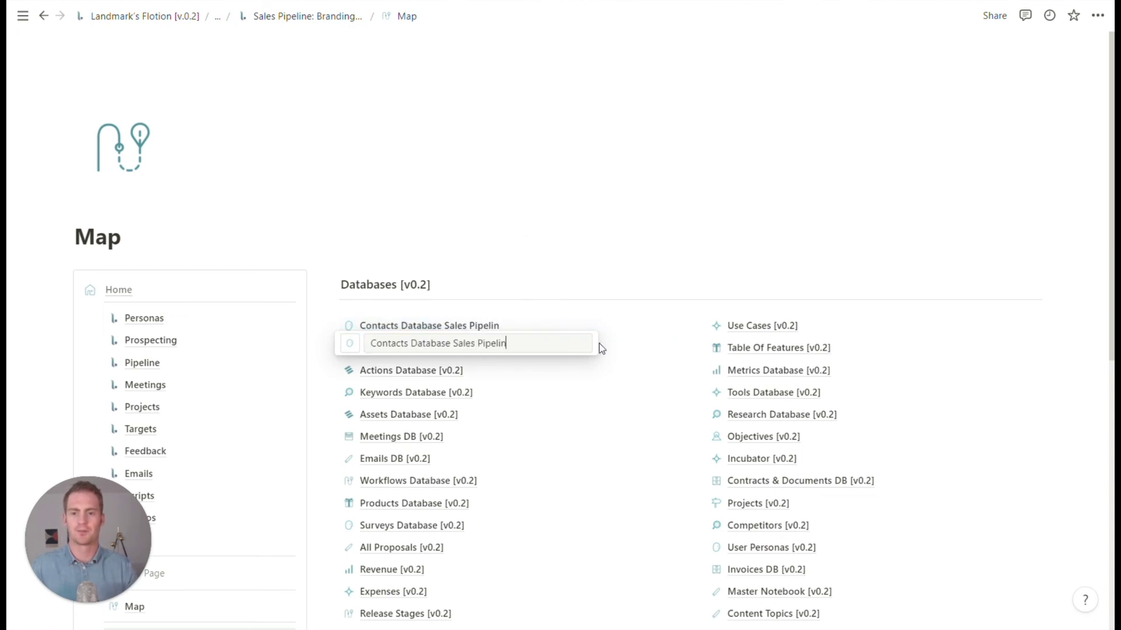
type("]")
key("ctrl+Left")
key("ctrl+Left")
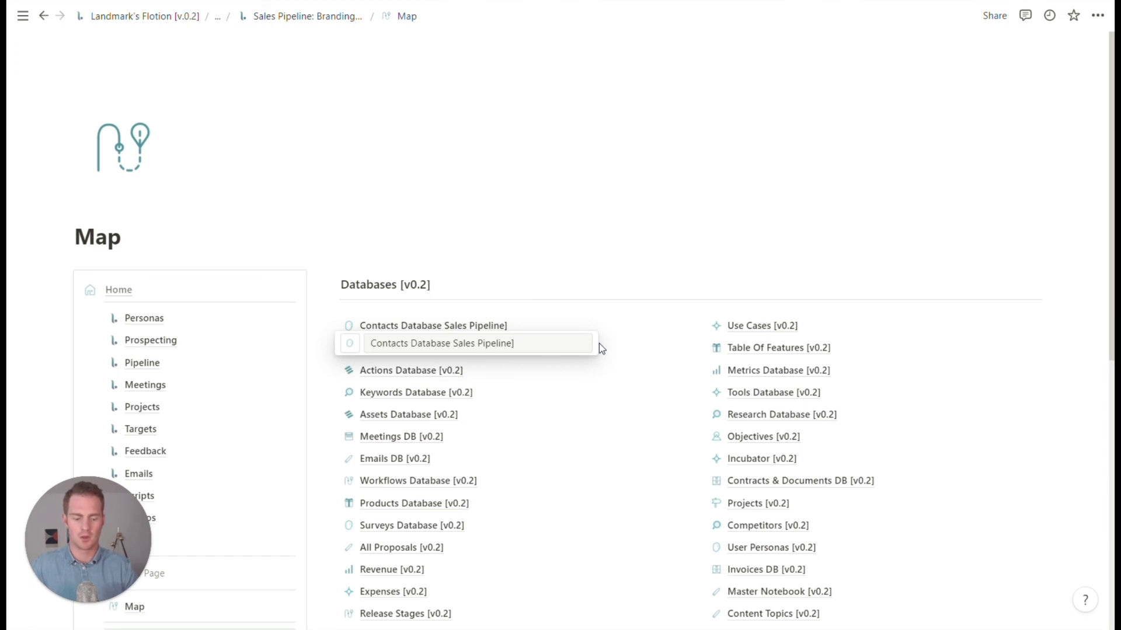
type("[")
left_click(655, 228)
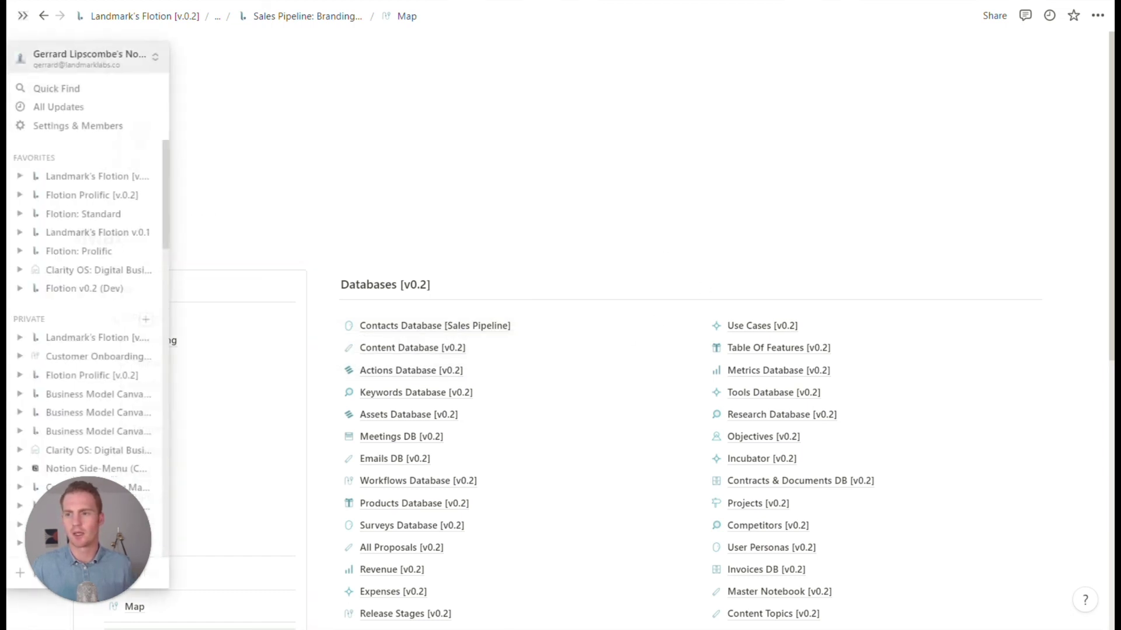
- Back on the Emails table, change the Contact column's type to Relation
left_click(40, 21)
scroll(872, 306, "right", 5)
left_click(894, 228)
left_click(895, 264)
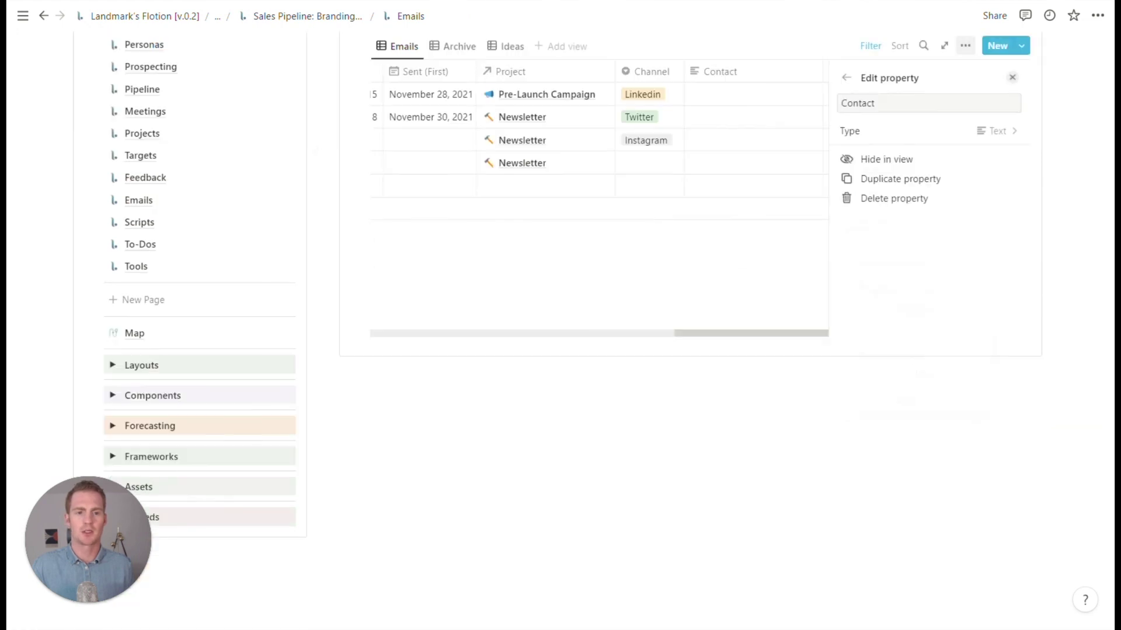
left_click(905, 132)
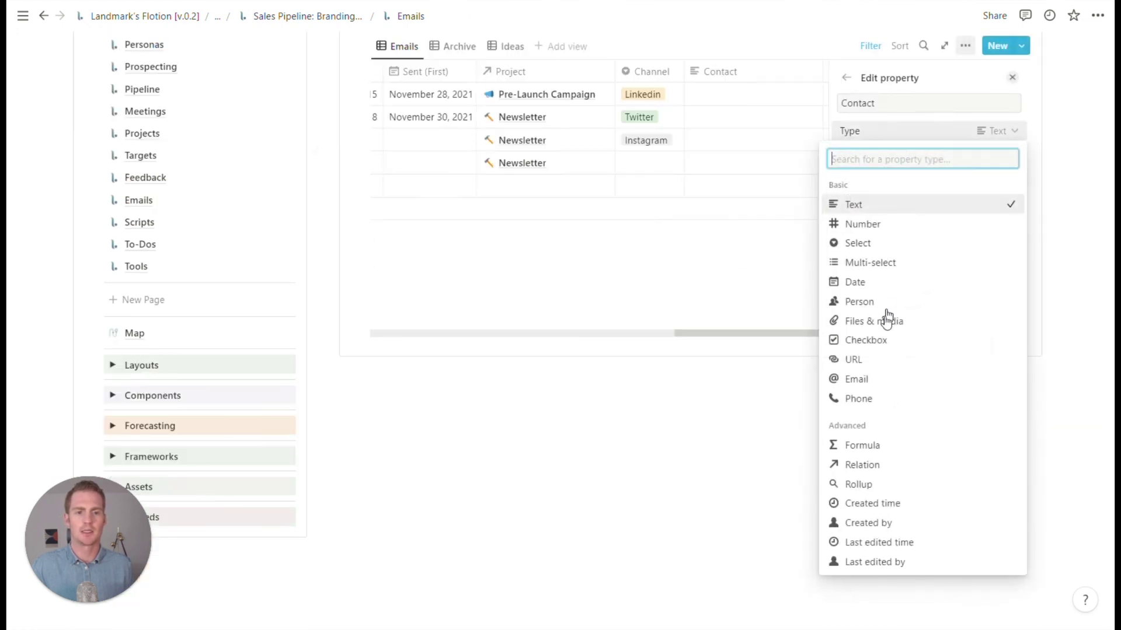
left_click(893, 465)
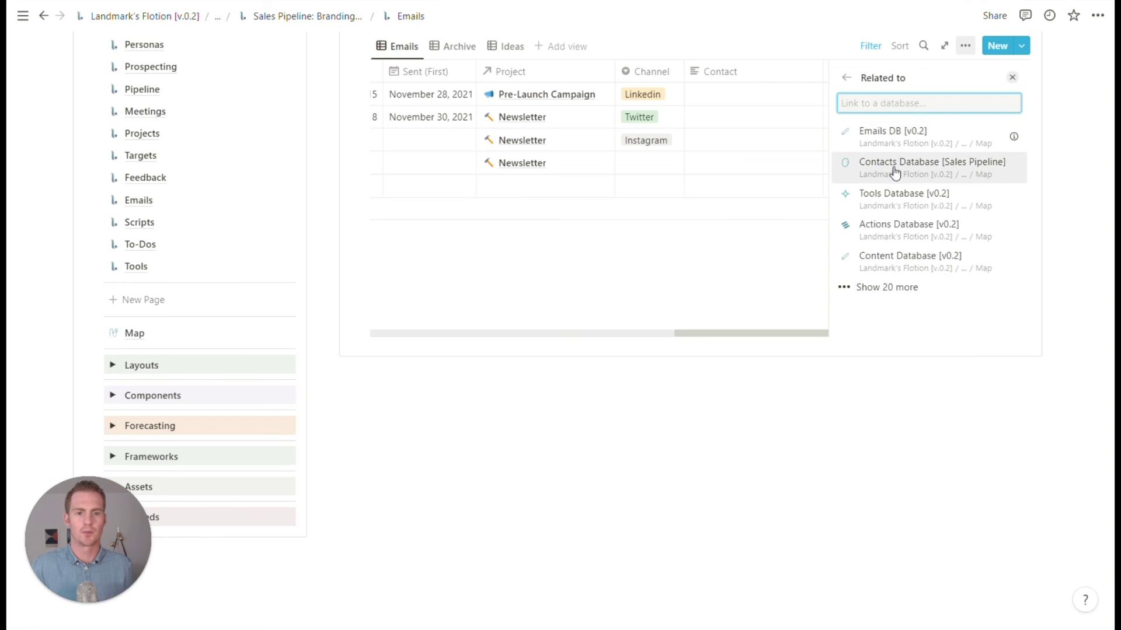
- Relate Contact to Contacts Database [Sales Pipeline], shown there as an Emails property
left_click(895, 169)
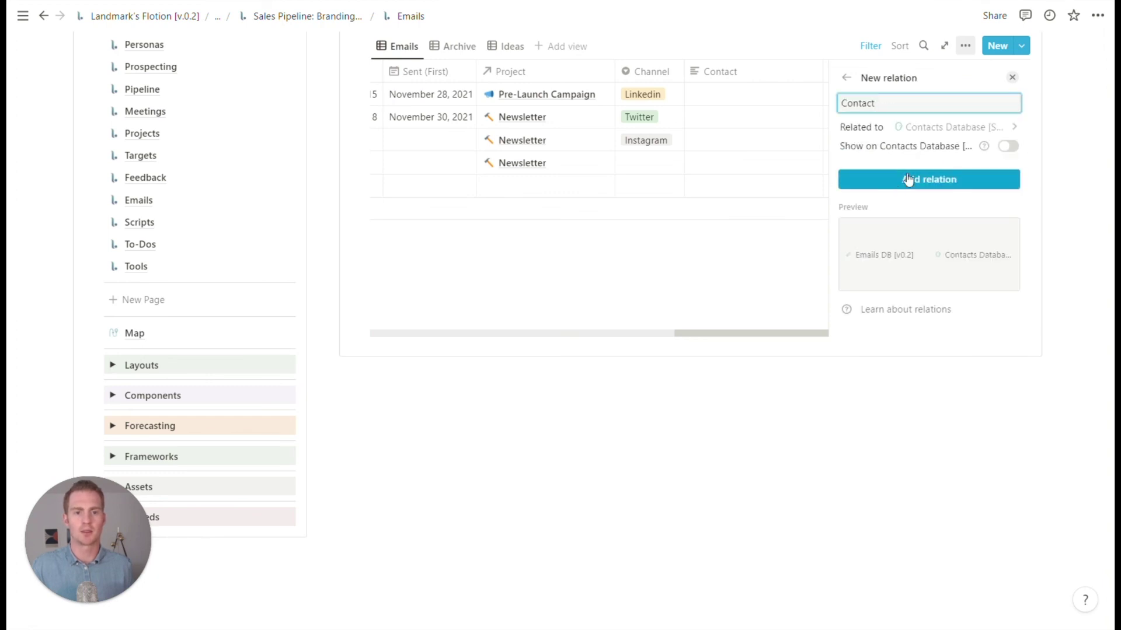
left_click(1008, 147)
left_click(925, 190)
type("Emails")
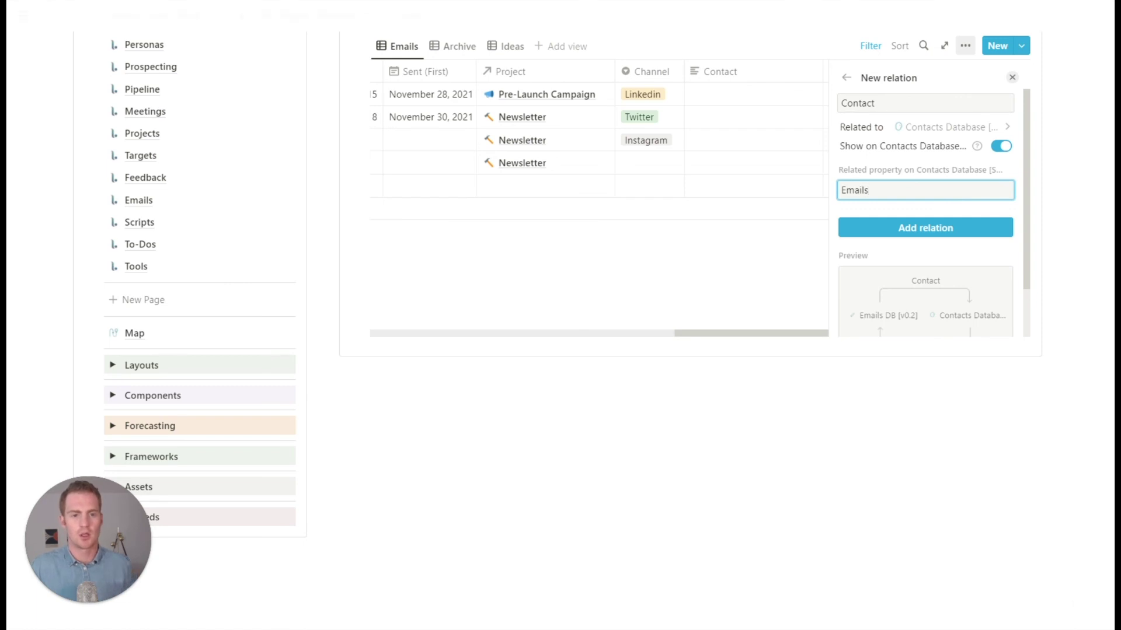
left_click(925, 228)
left_click(785, 168)
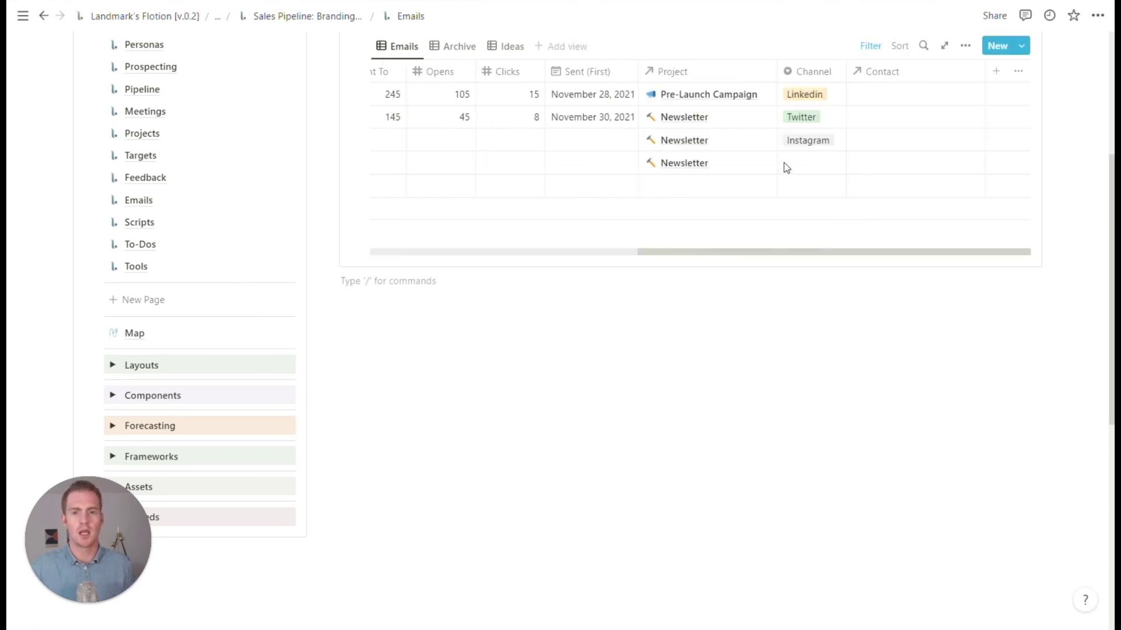
- Title the empty email row 'Twitter Outreach' and set its Status to Sent
scroll(786, 168, "up", 2)
scroll(808, 228, "left", 6)
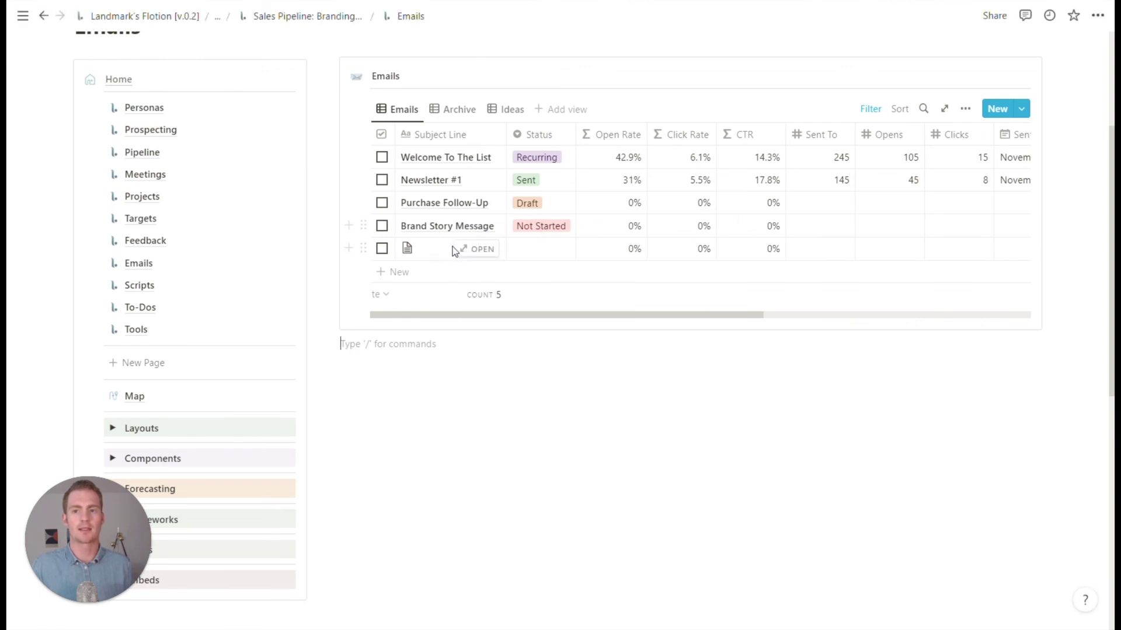
scroll(454, 251, "up", 2)
left_click(439, 312)
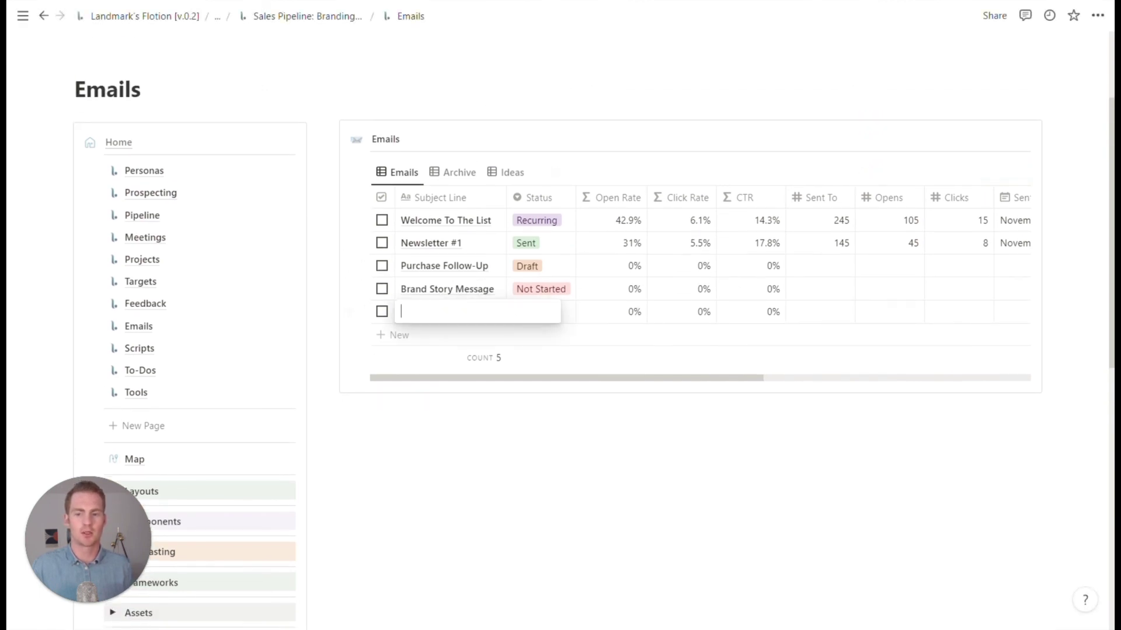
type("Twitter Outreach")
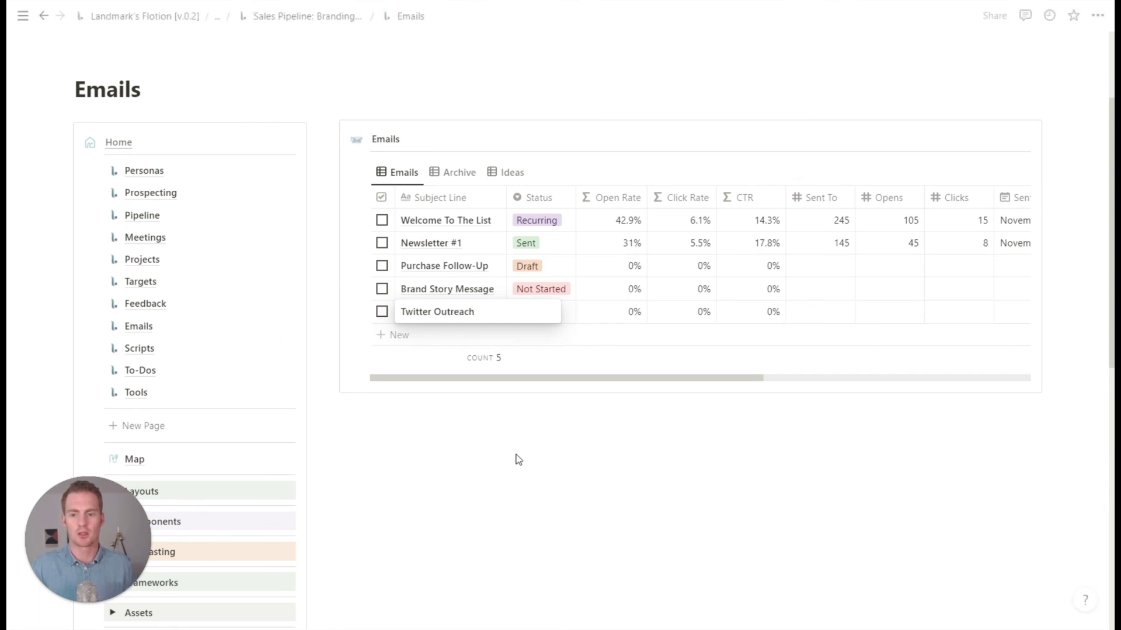
key("Return")
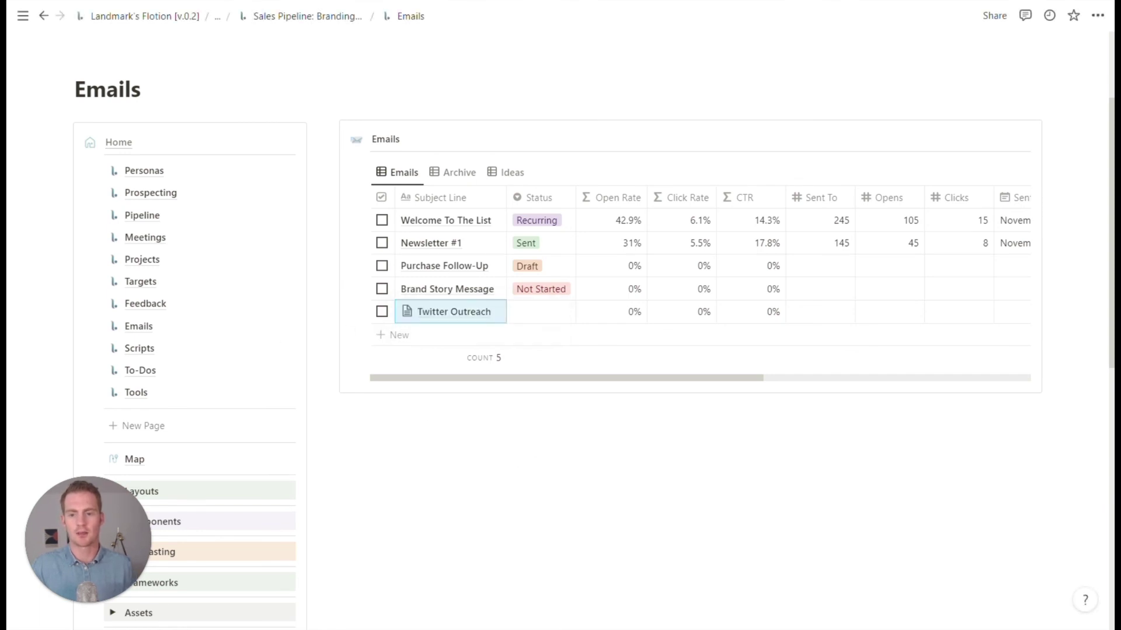
left_click(555, 311)
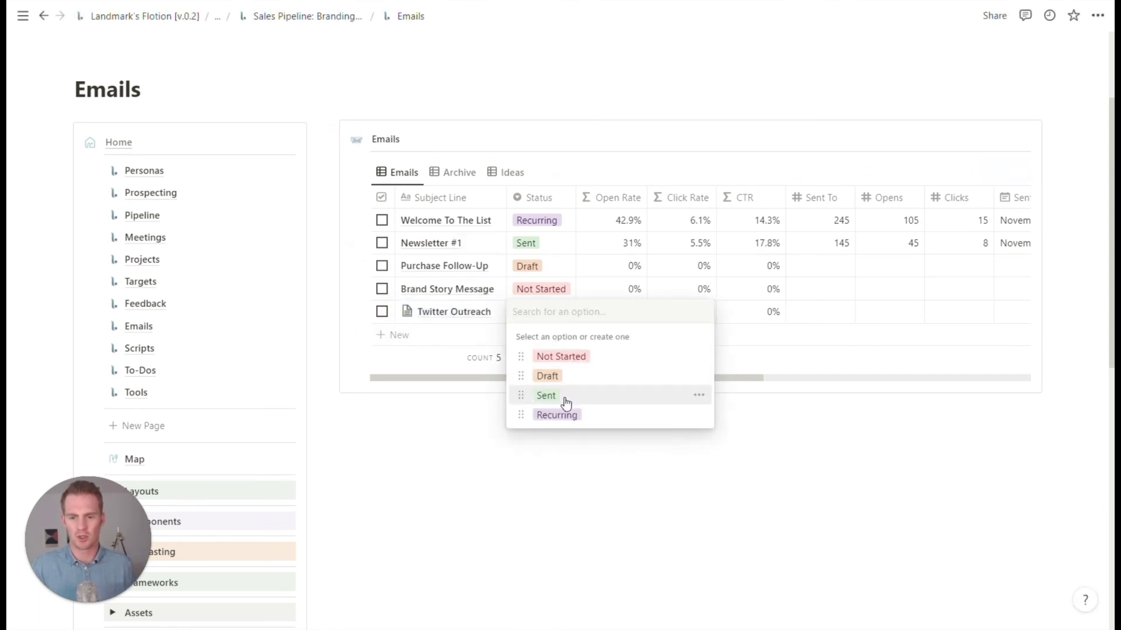
left_click(546, 396)
- Link four contacts to the Twitter Outreach email in its Contact column
scroll(565, 317, "right", 3)
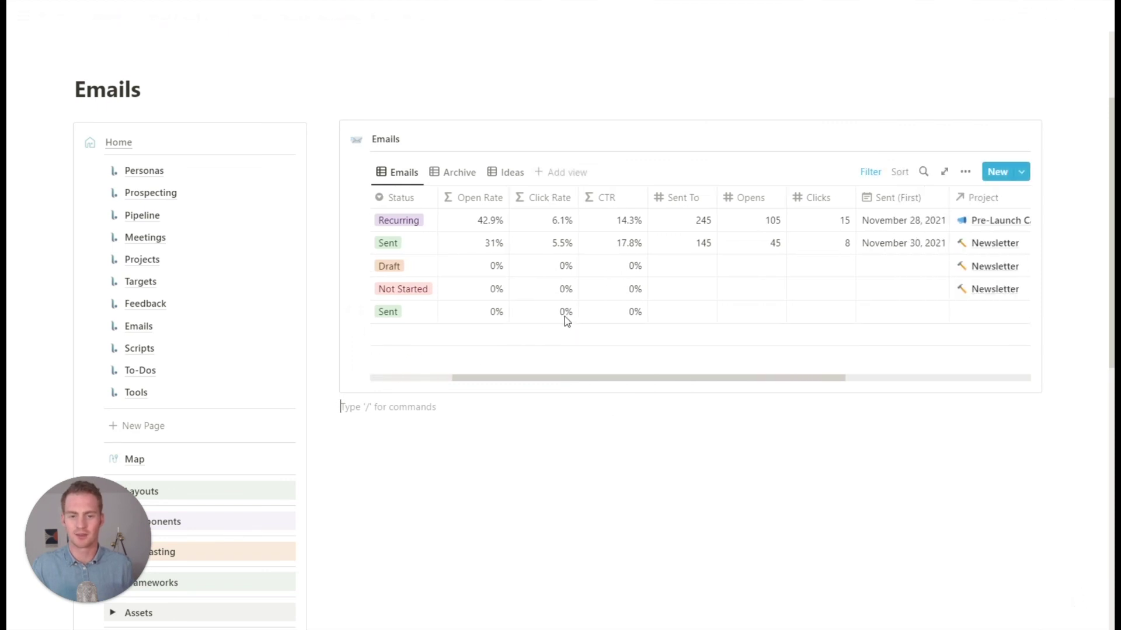
scroll(565, 316, "right", 5)
scroll(701, 315, "right", 1)
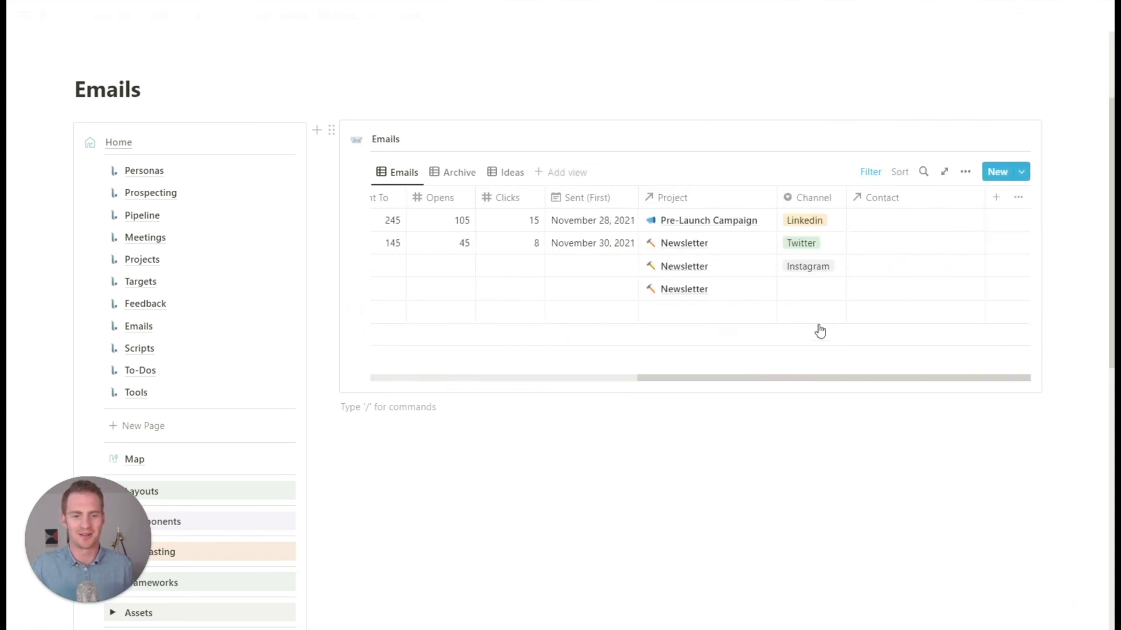
left_click(856, 312)
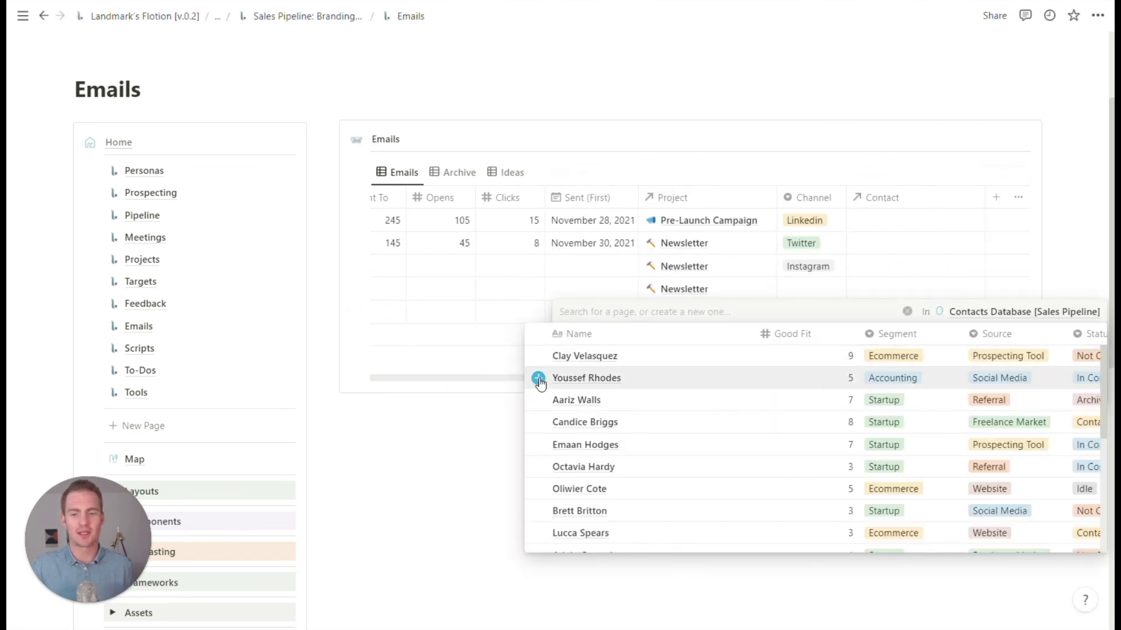
left_click(538, 378)
left_click(538, 401)
left_click(538, 422)
left_click(538, 445)
left_click(484, 414)
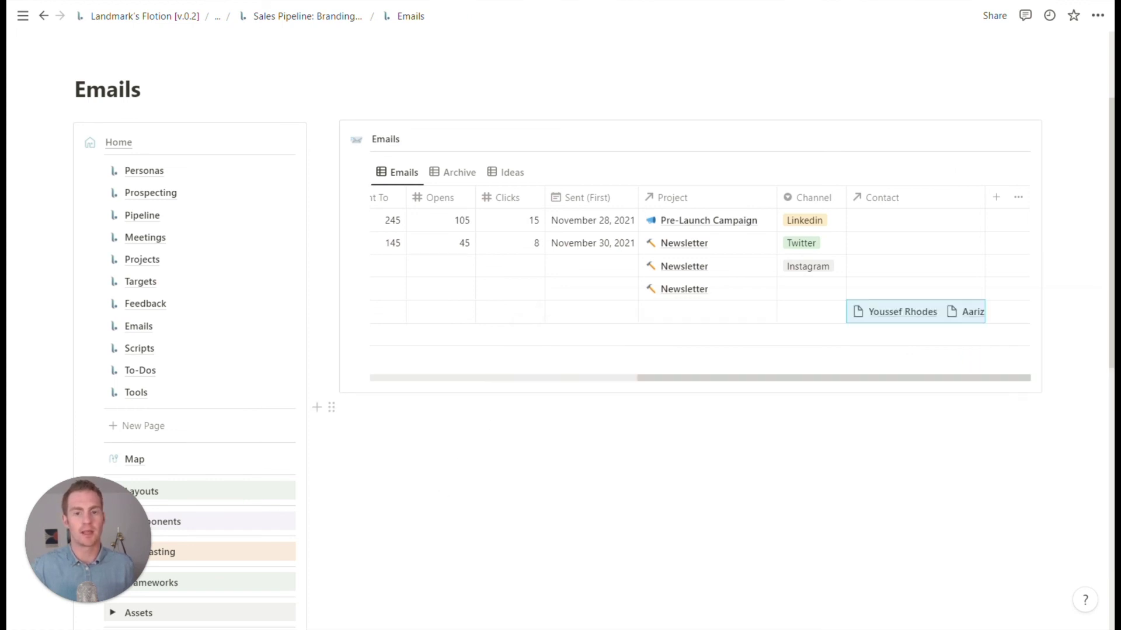
scroll(757, 273, "left", 5)
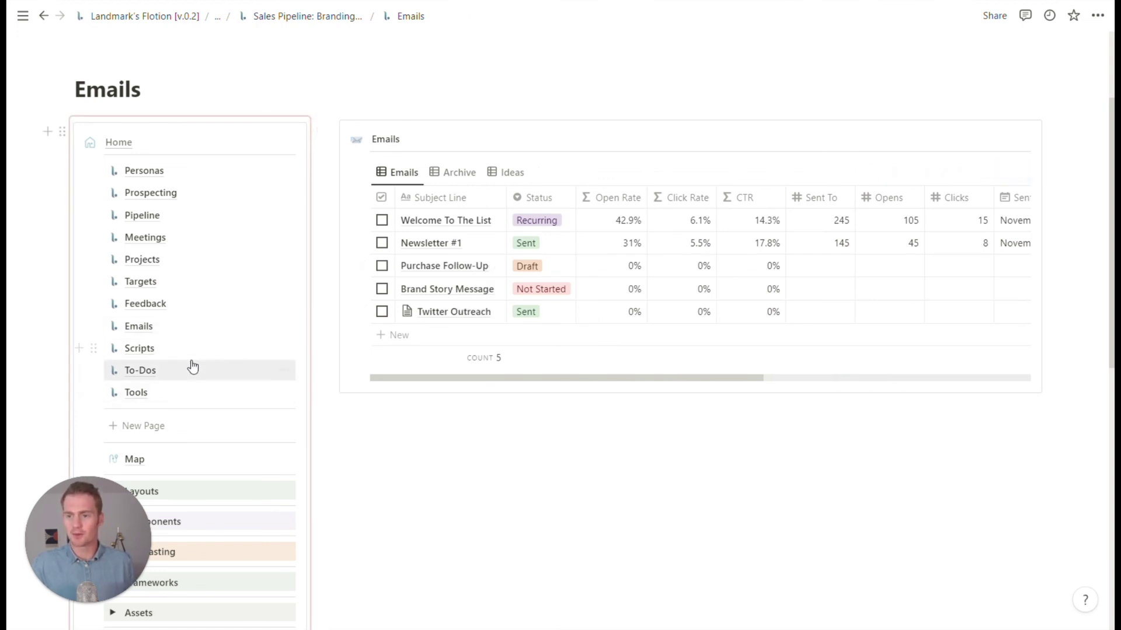
- Add an empty block below the last Plan bullet and expand the sidebar's Components section
scroll(246, 316, "up", 2)
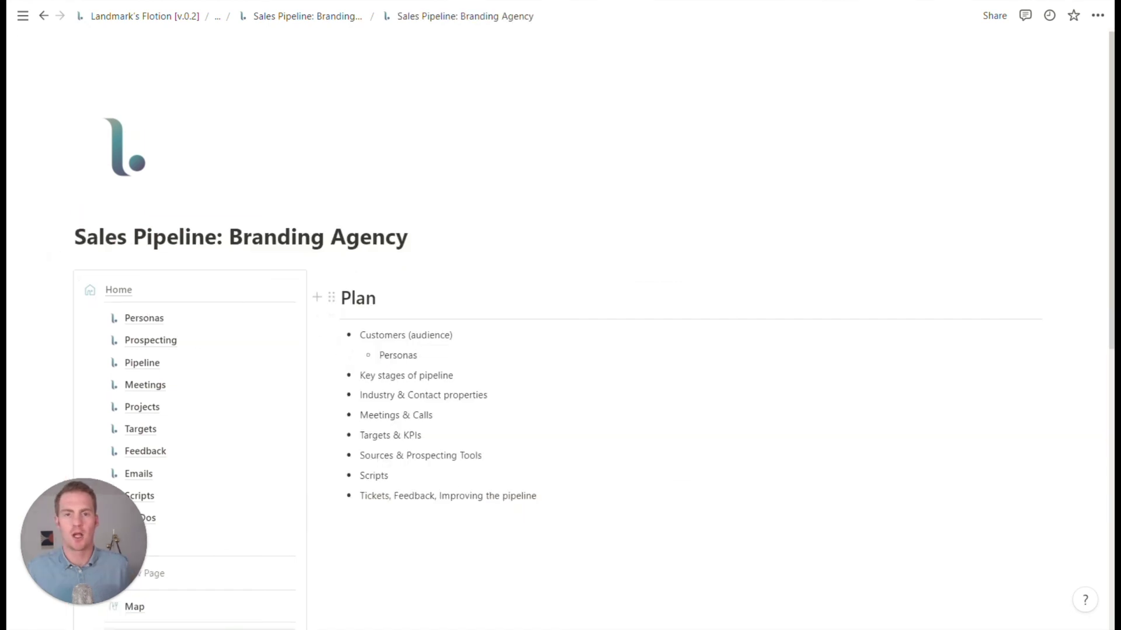
scroll(327, 315, "down", 1)
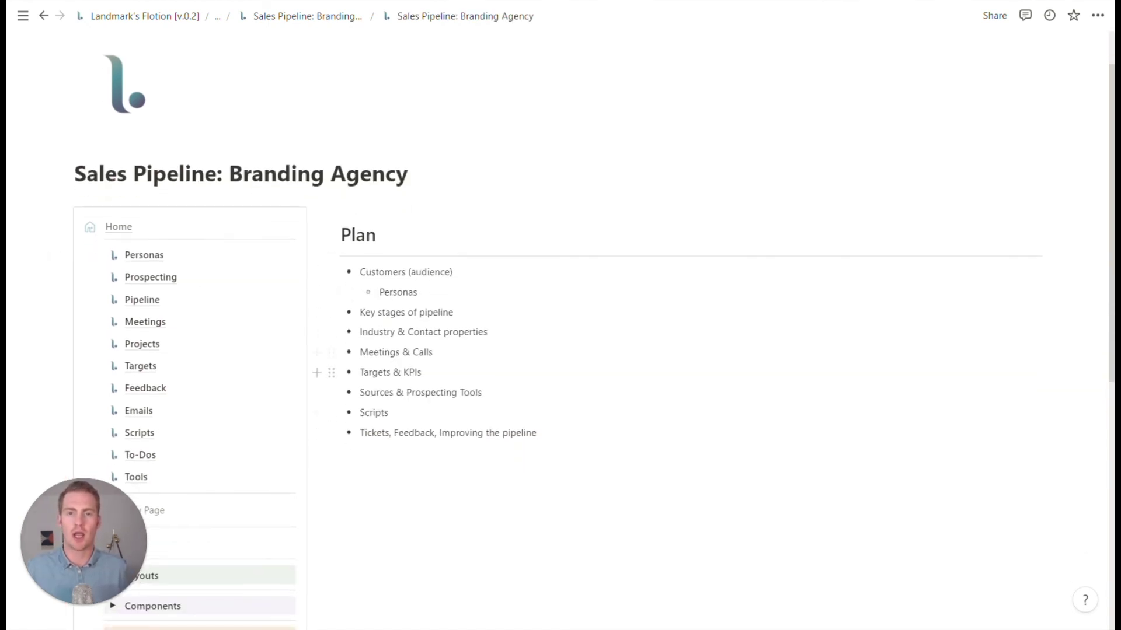
scroll(438, 362, "down", 1)
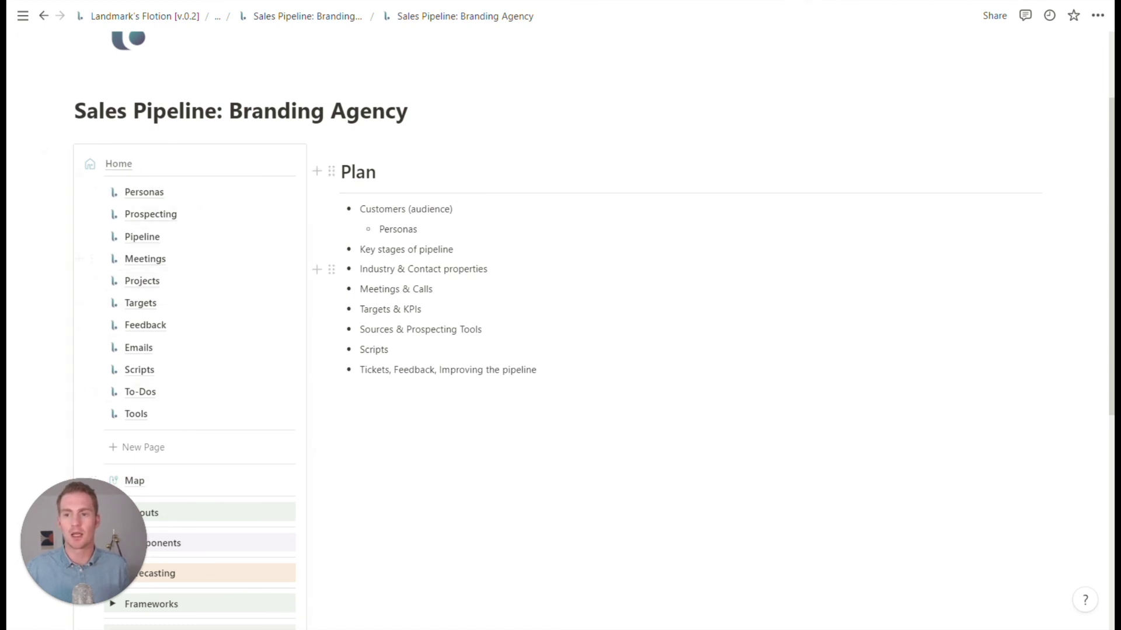
left_click(397, 390)
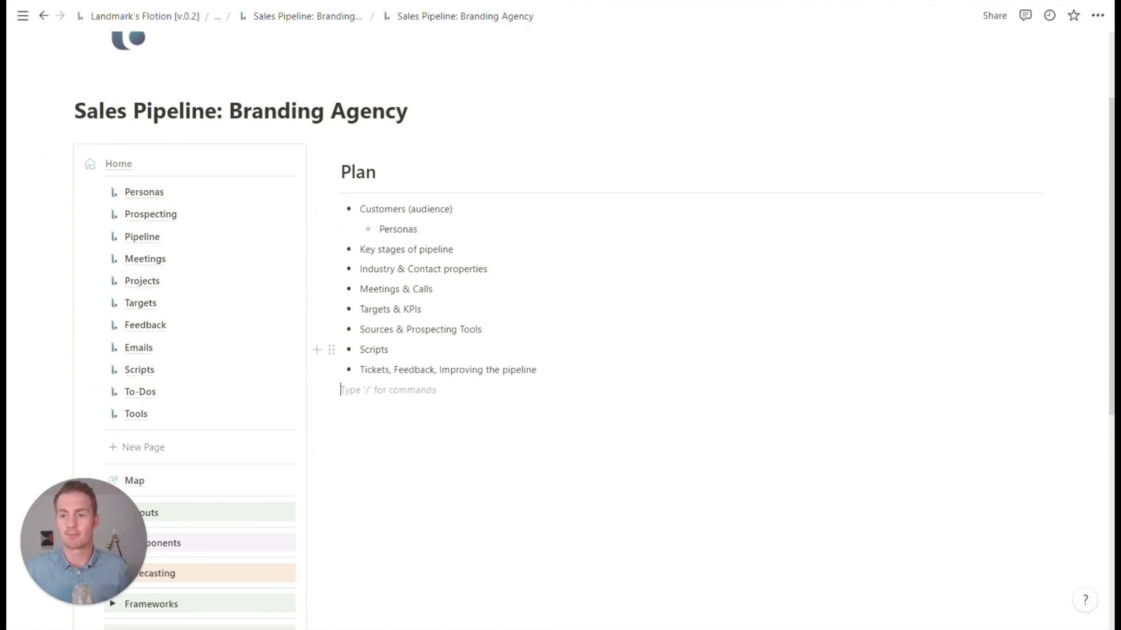
scroll(131, 415, "down", 2)
left_click(131, 416)
- Filter the pipeline board's Status to In Conversation, Active and Proposal Sent
scroll(838, 243, "down", 2)
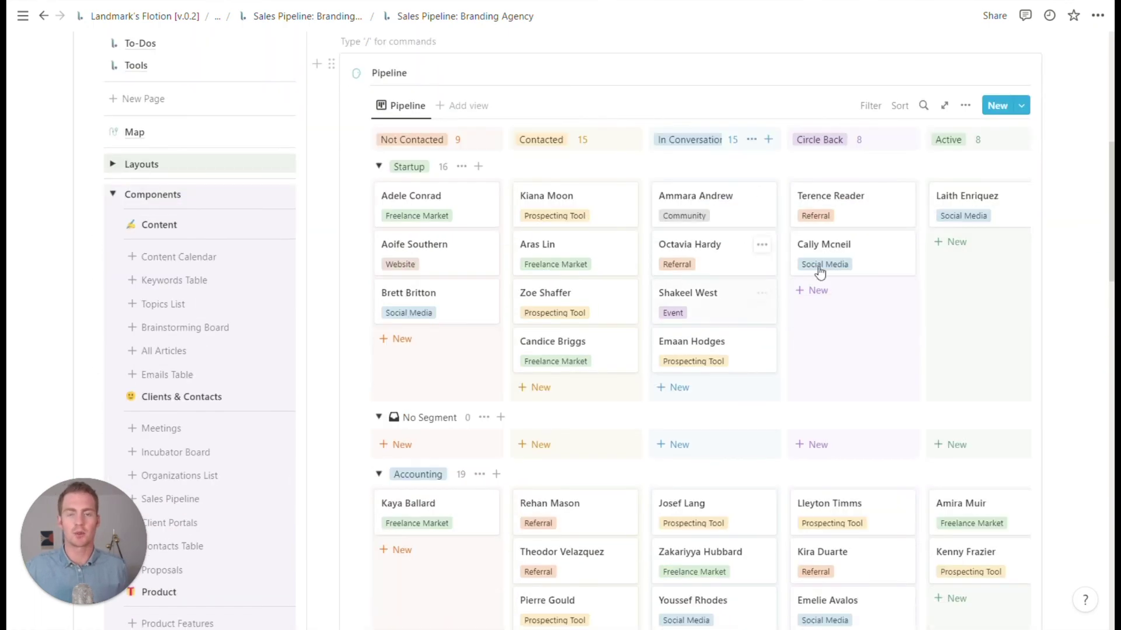
scroll(810, 136, "up", 2)
left_click(870, 231)
left_click(809, 308)
left_click(396, 368)
left_click(374, 407)
left_click(425, 481)
key("Escape")
- Set the board's sub-grouping to None and hide the empty Not Contacted and Contacted columns
scroll(688, 327, "down", 1)
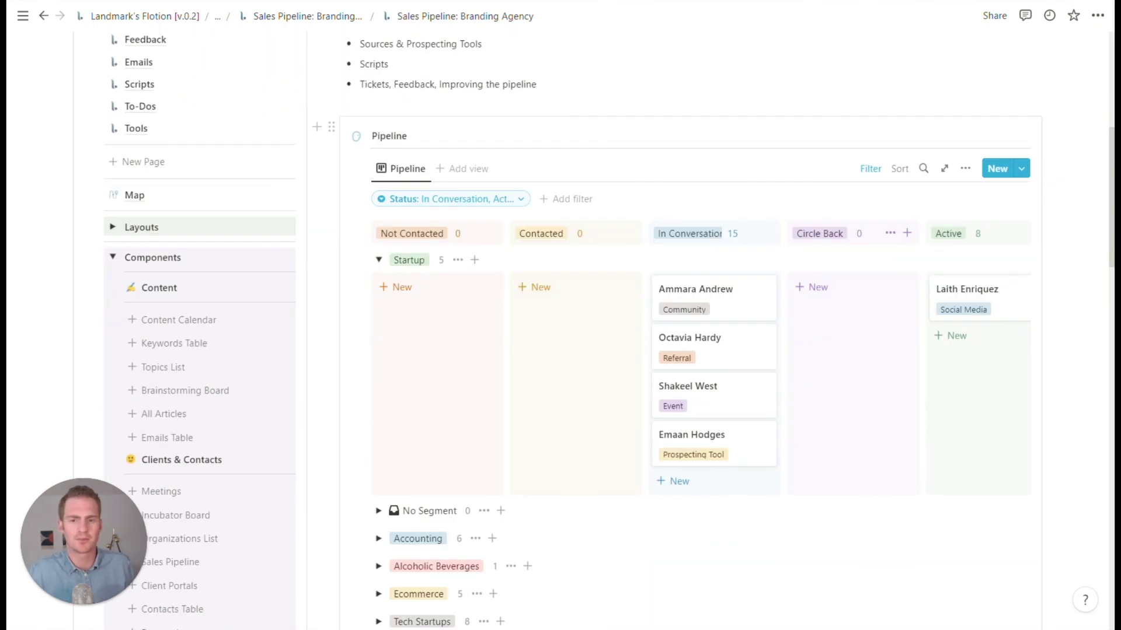
left_click(407, 168)
left_click(450, 225)
left_click(883, 378)
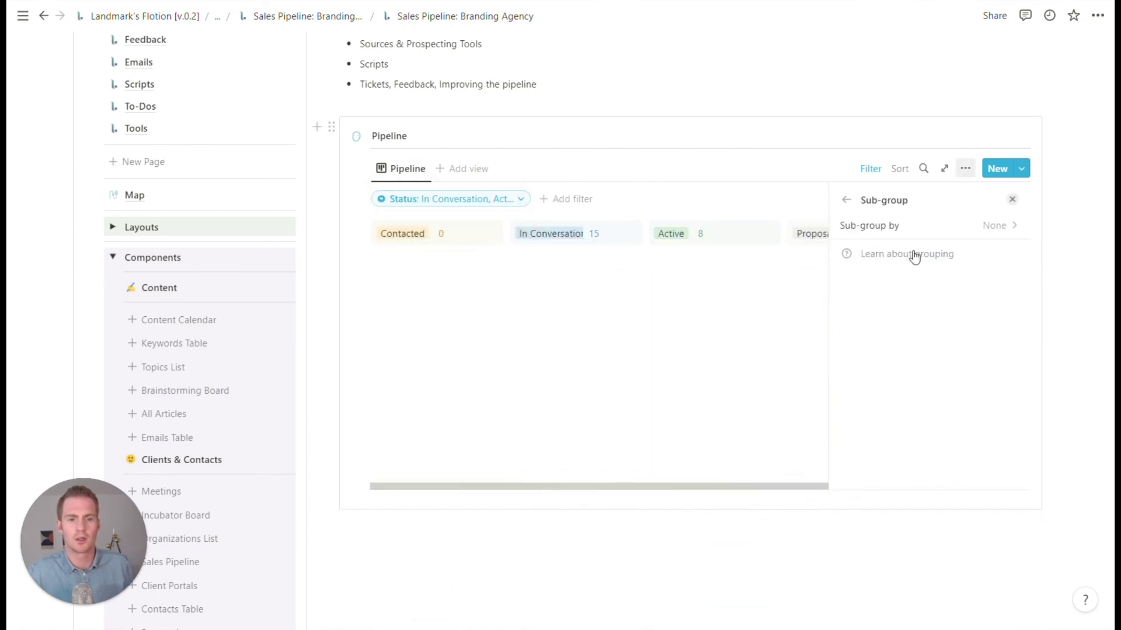
left_click(840, 200)
key("Escape")
left_click(473, 234)
left_click(458, 254)
- Delete the Plan list blocks and rename the heading to 'Focused Pipeline'
scroll(584, 350, "down", 6)
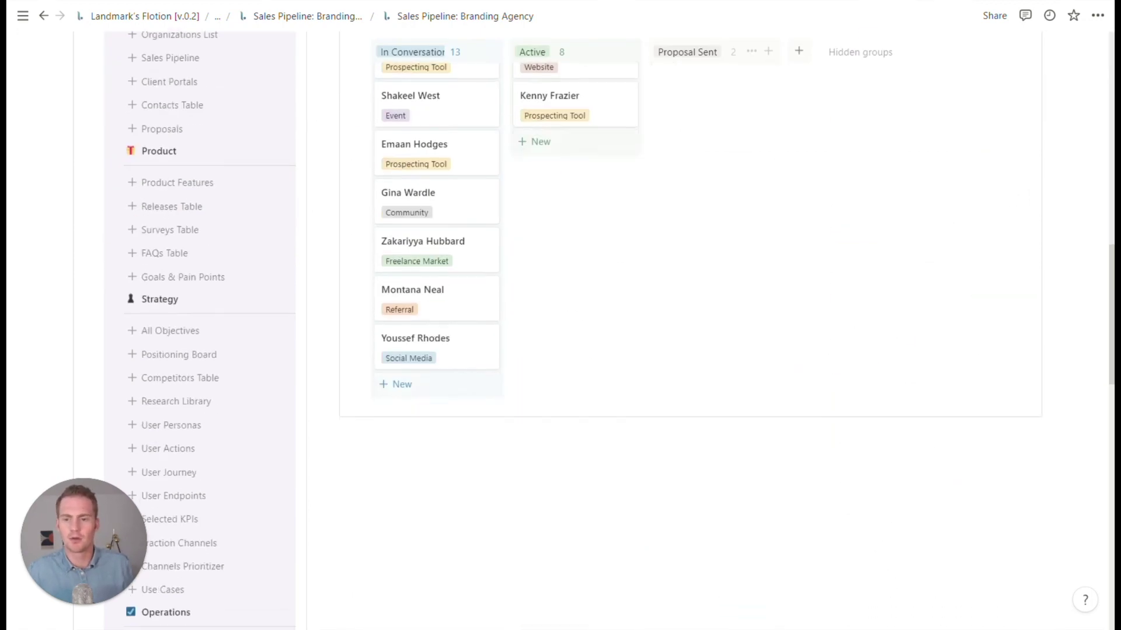
scroll(584, 350, "up", 5)
scroll(689, 327, "up", 5)
key("Delete")
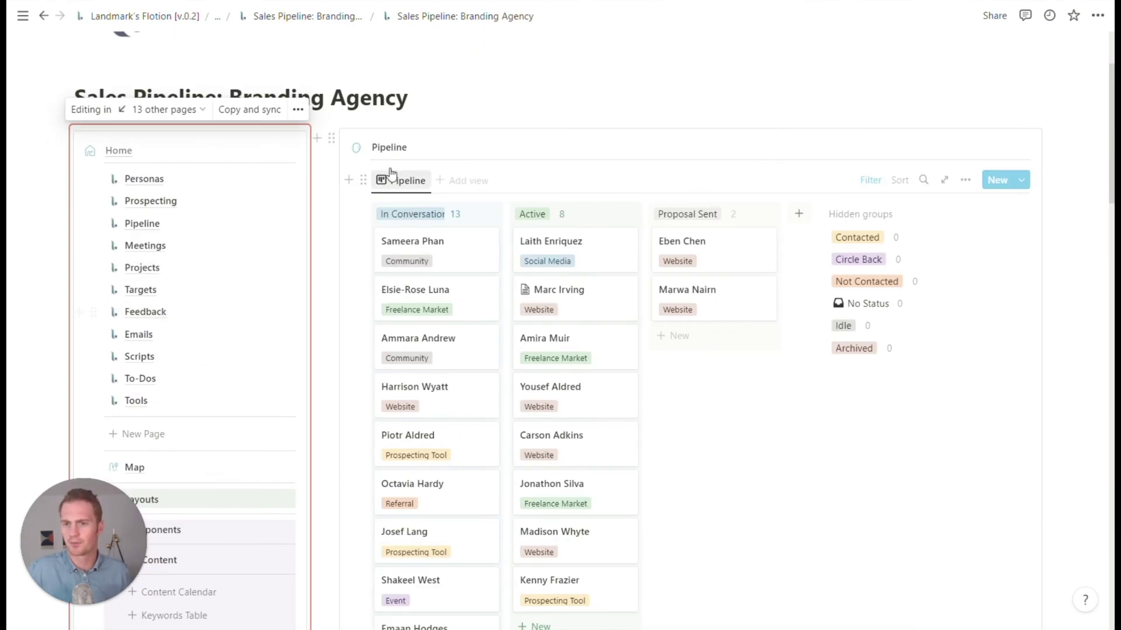
left_click(374, 147)
type("Focused")
key("ctrl+a")
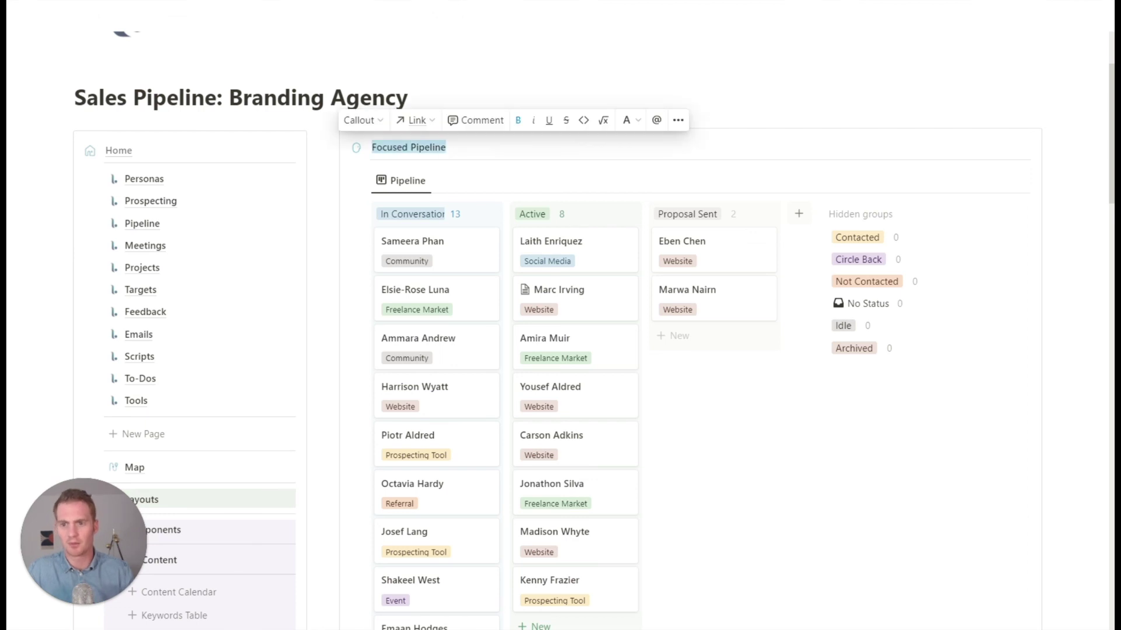
scroll(688, 350, "up", 3)
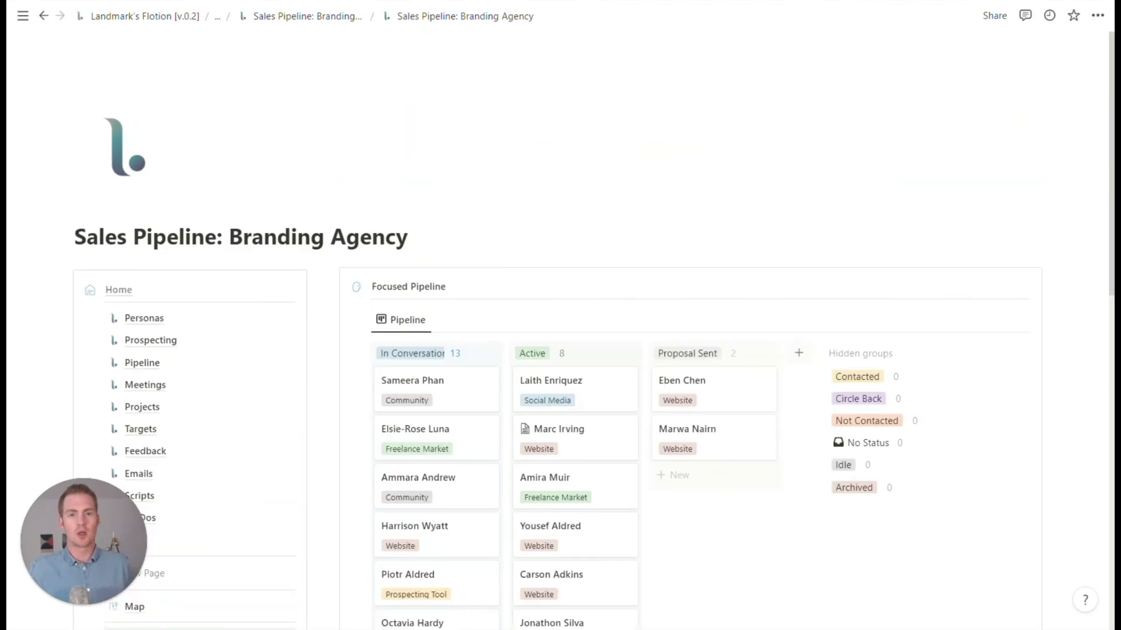
scroll(593, 342, "down", 1)
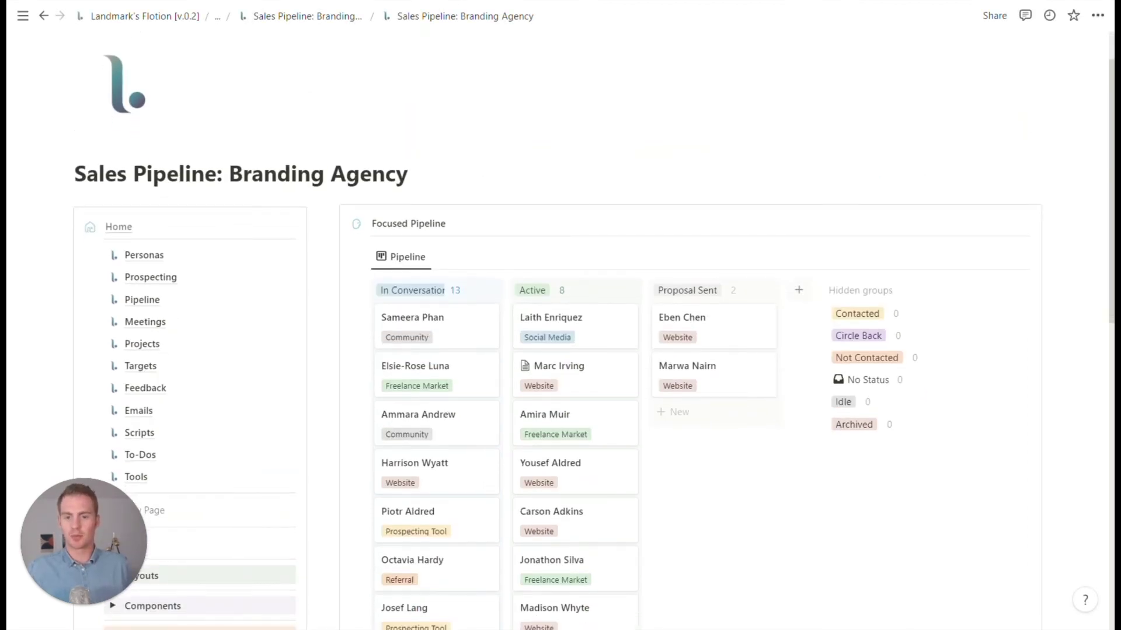
scroll(594, 342, "down", 2)
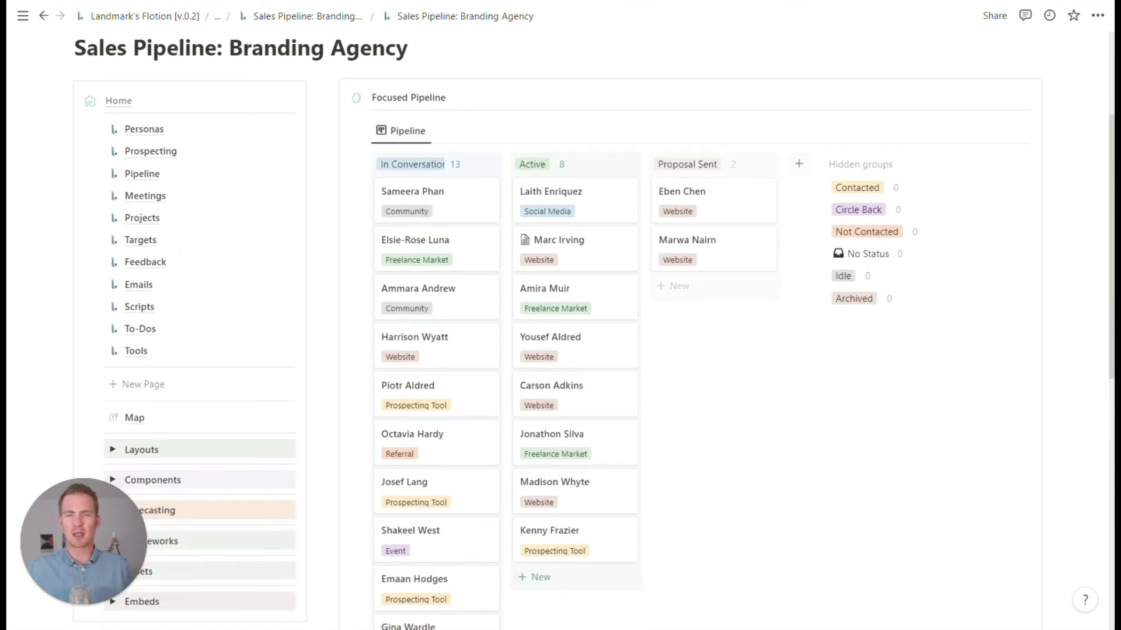
scroll(594, 342, "up", 3)
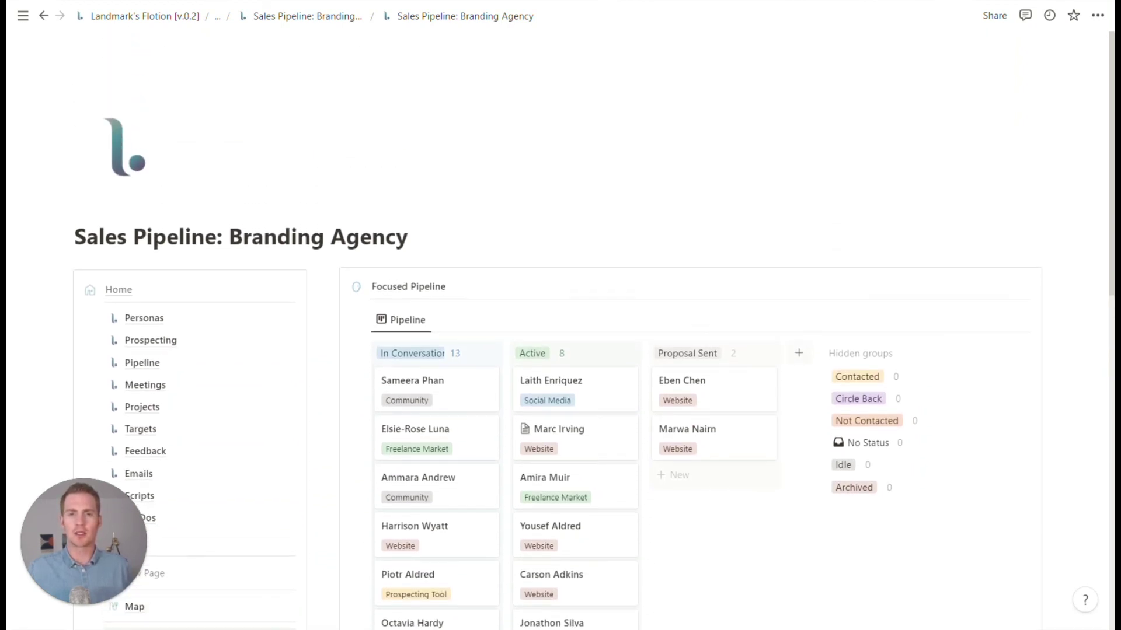
scroll(593, 342, "down", 3)
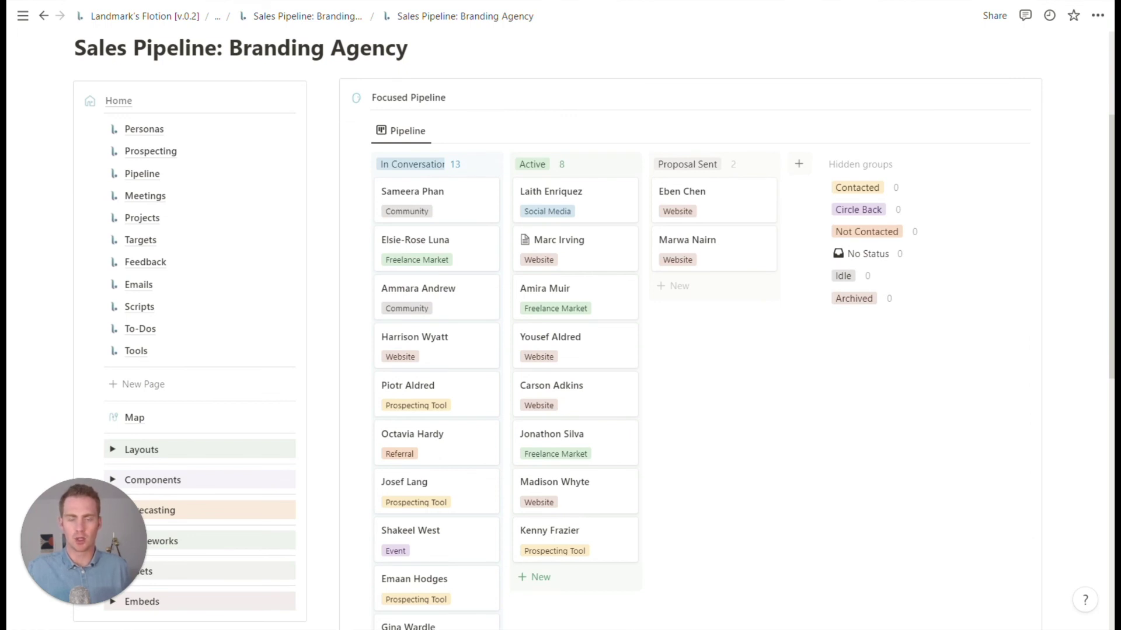
scroll(593, 341, "up", 2)
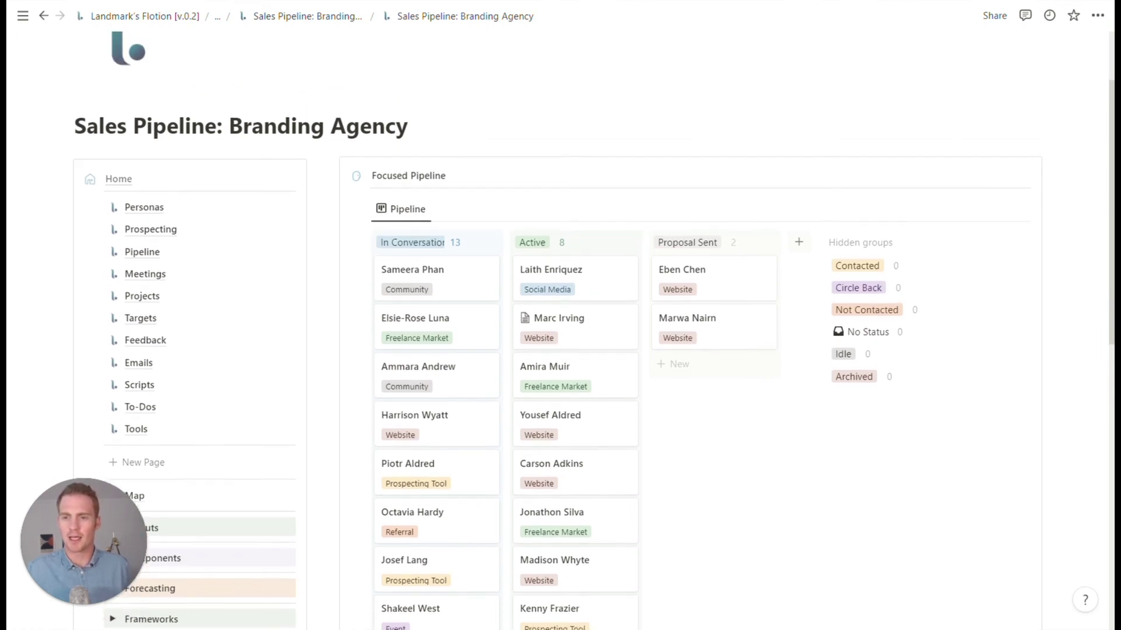
scroll(593, 341, "up", 1)
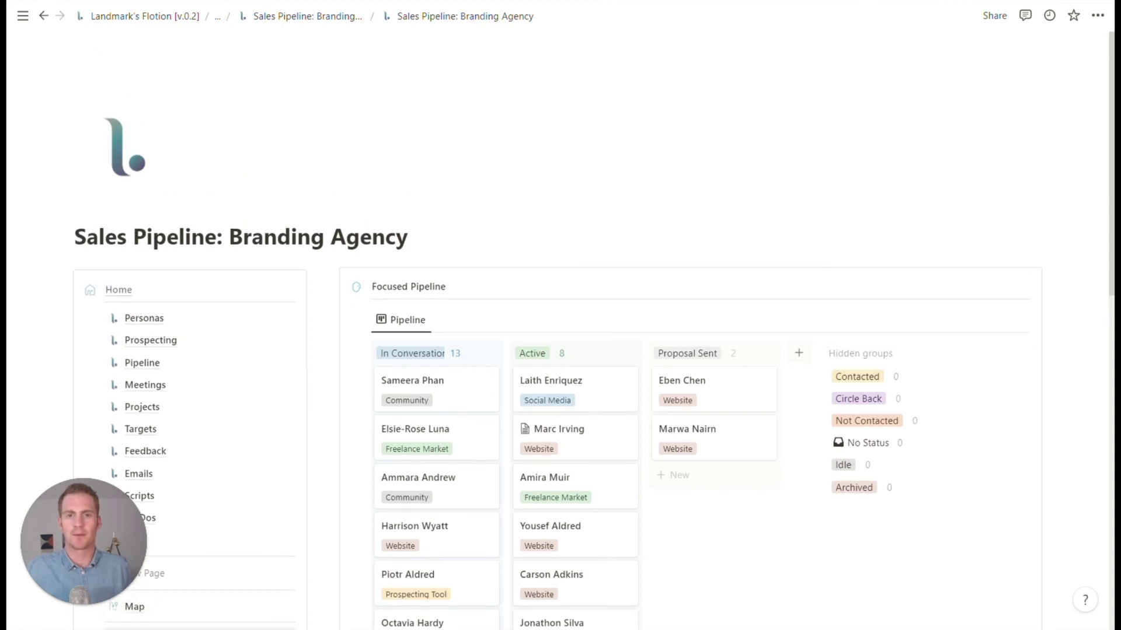
scroll(594, 341, "down", 2)
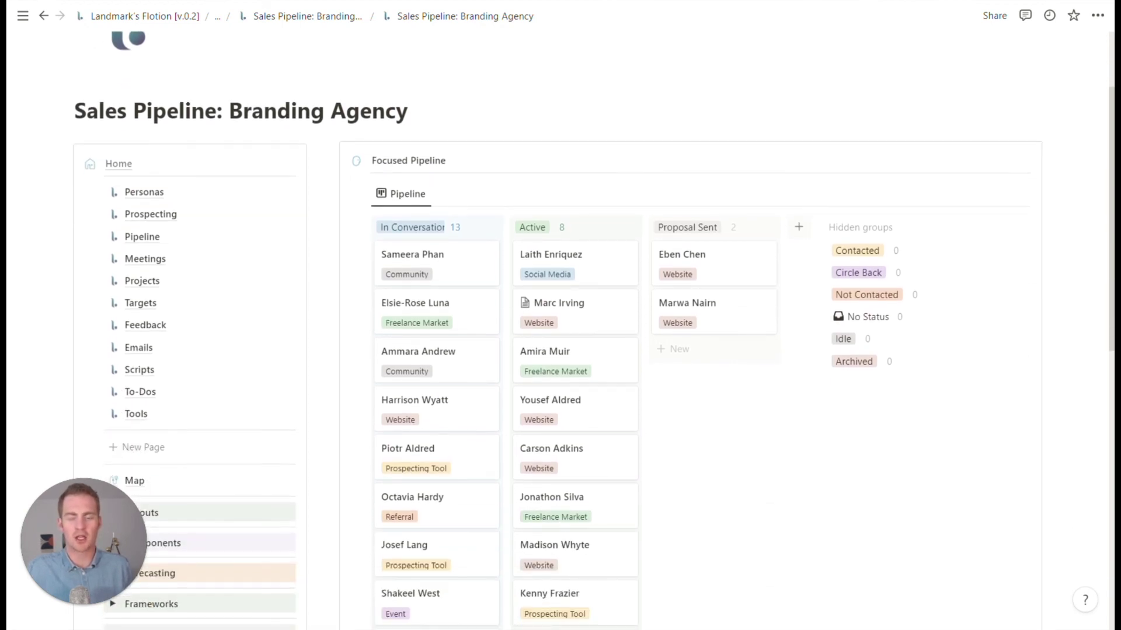
scroll(593, 342, "down", 4)
scroll(594, 342, "up", 4)
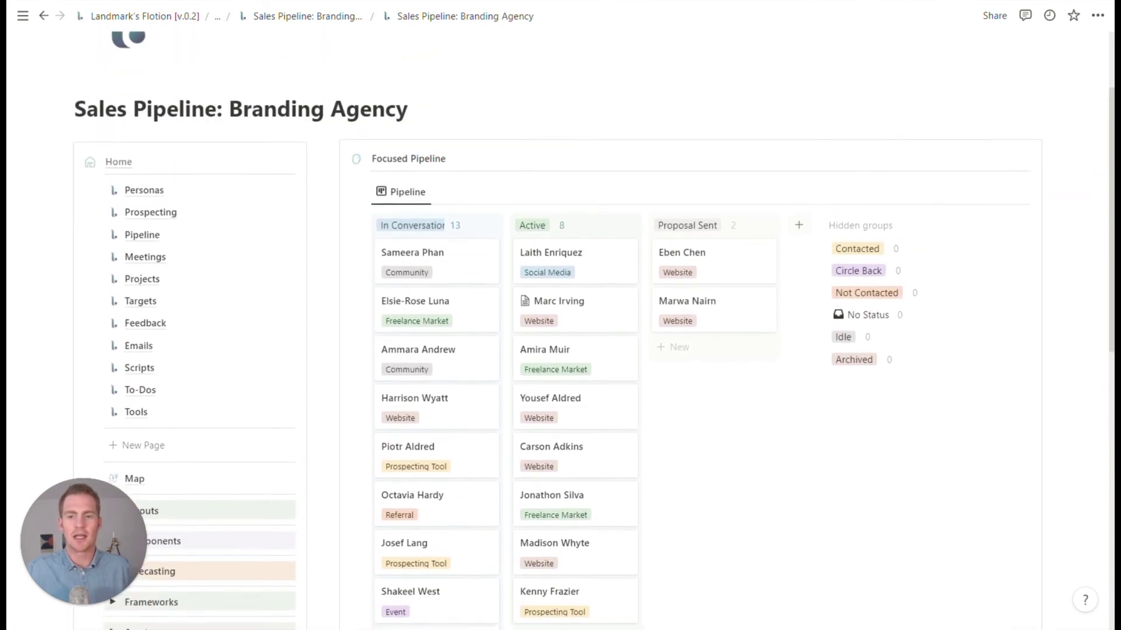
scroll(594, 341, "up", 1)
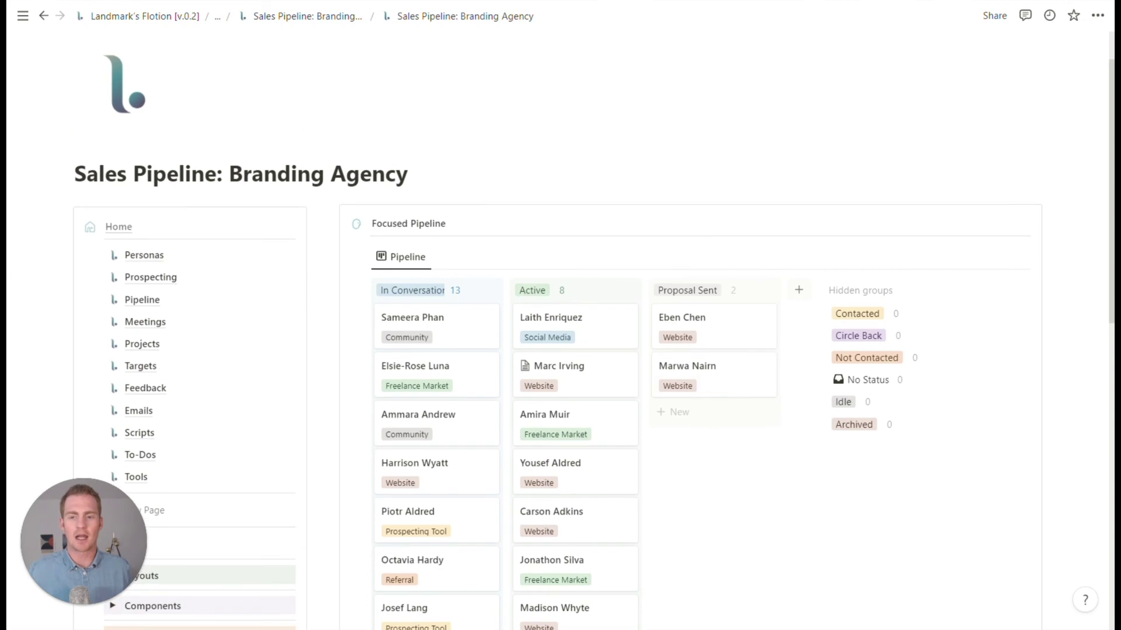
left_click(149, 255)
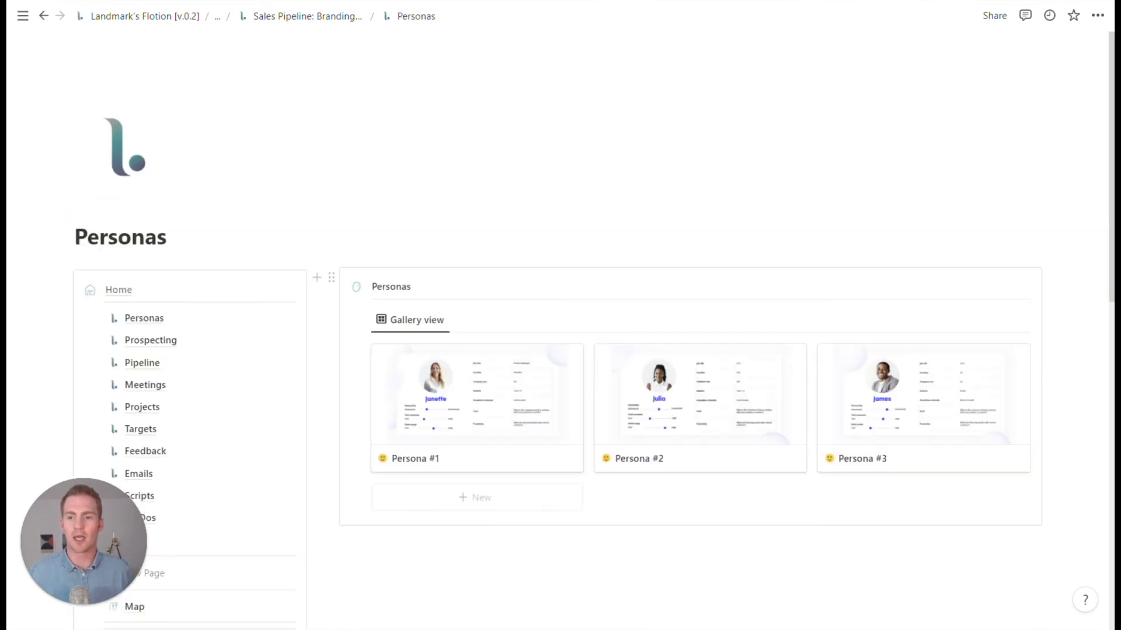
left_click(163, 345)
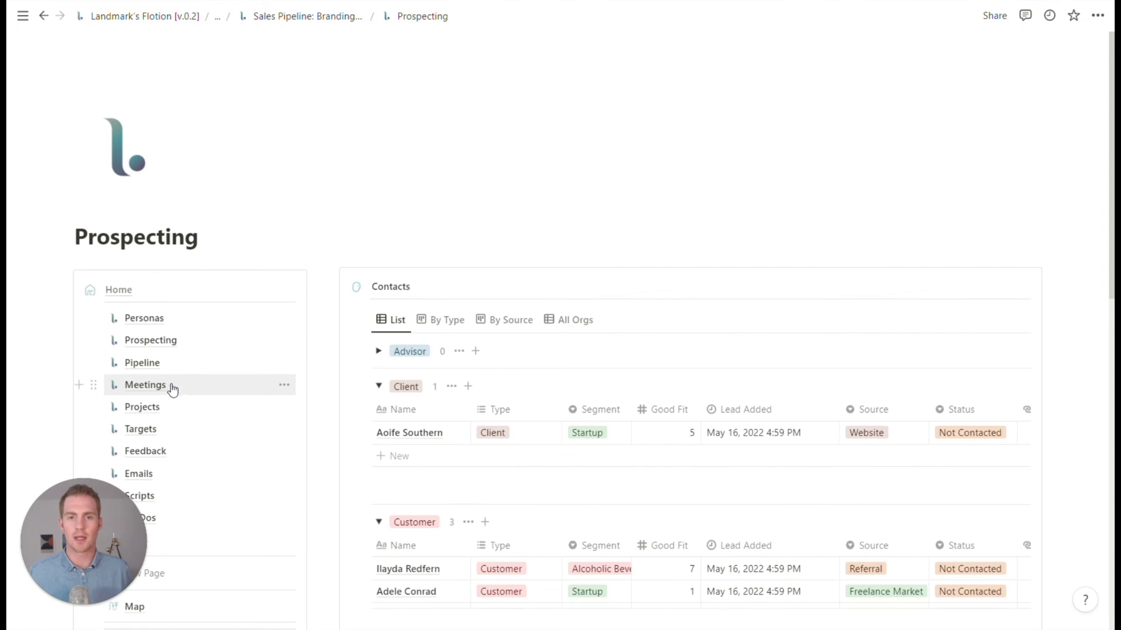
left_click(163, 385)
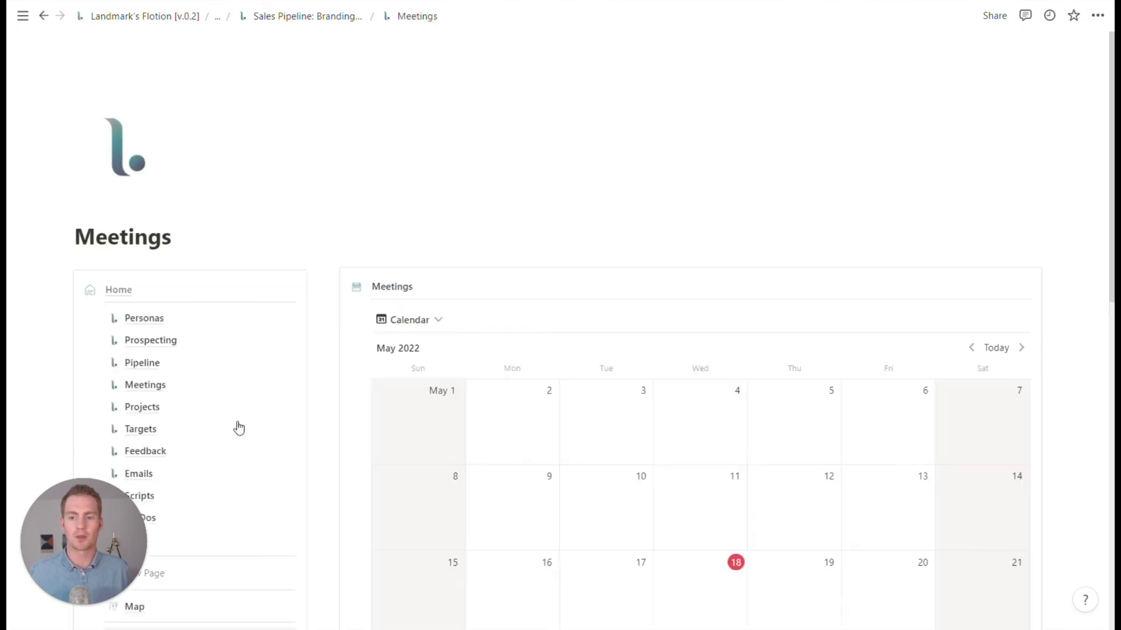
scroll(593, 331, "down", 5)
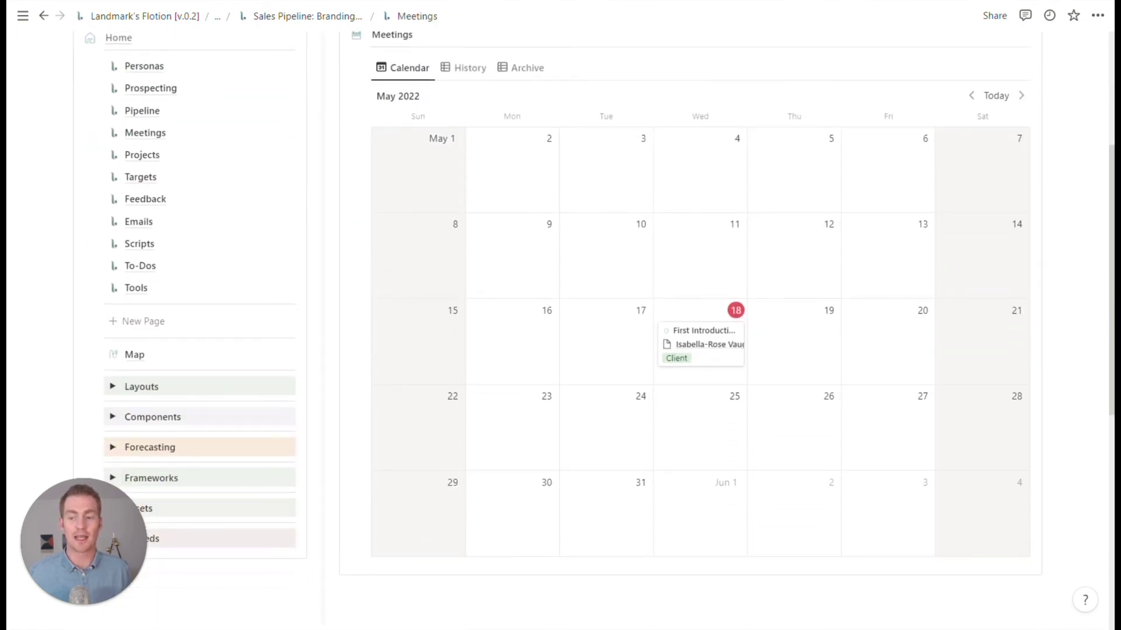
scroll(249, 460, "up", 3)
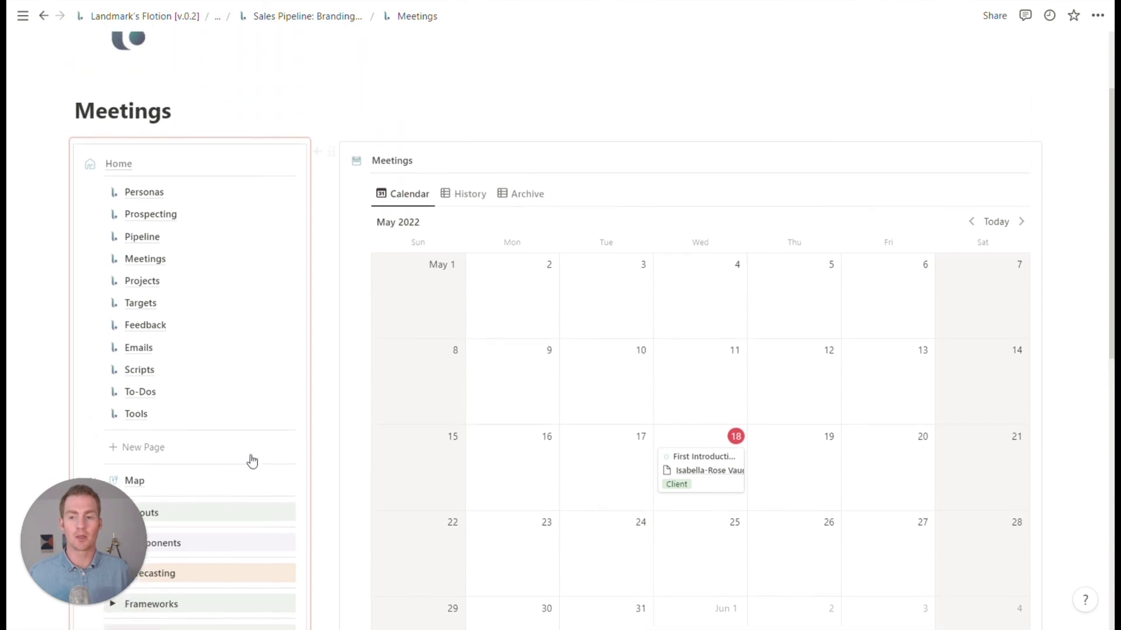
left_click(165, 284)
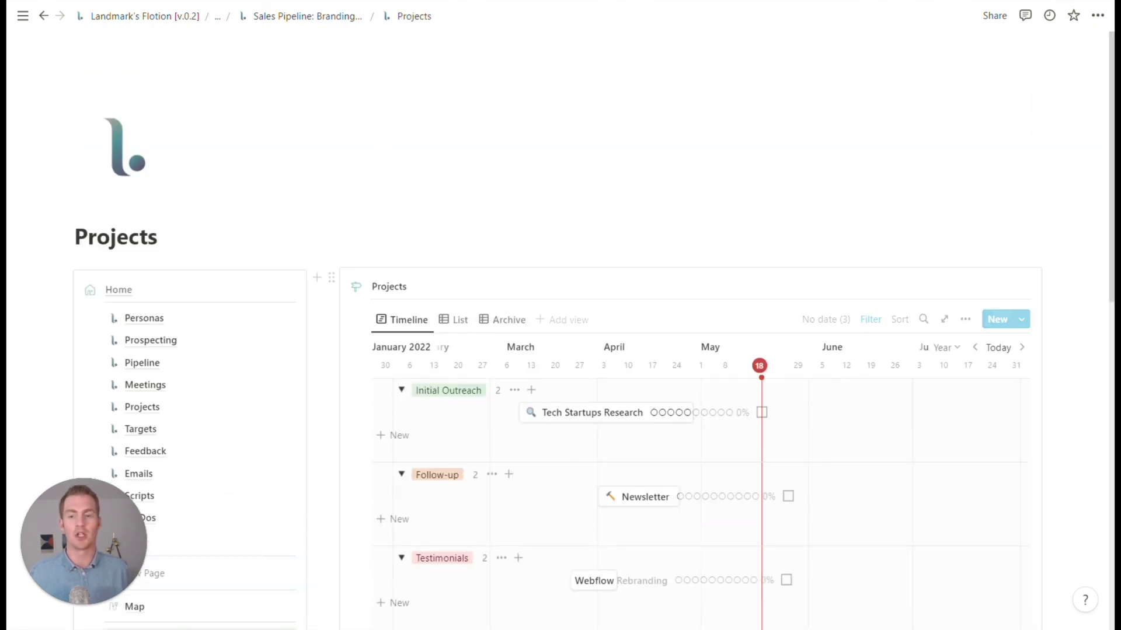
scroll(263, 234, "down", 2)
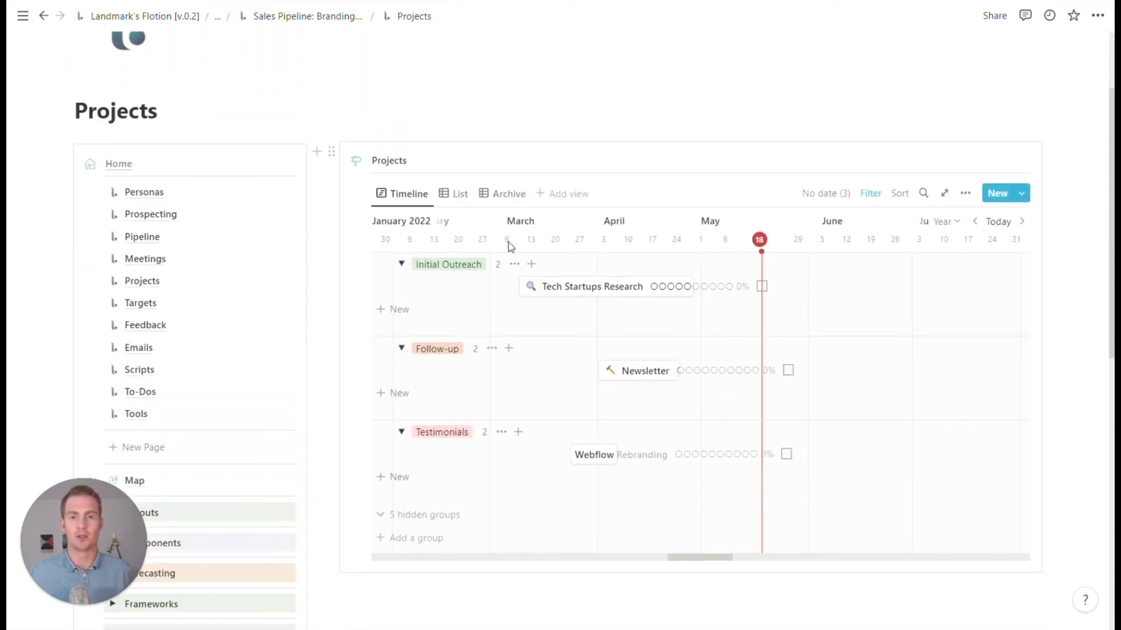
scroll(753, 327, "up", 2)
left_click(165, 298)
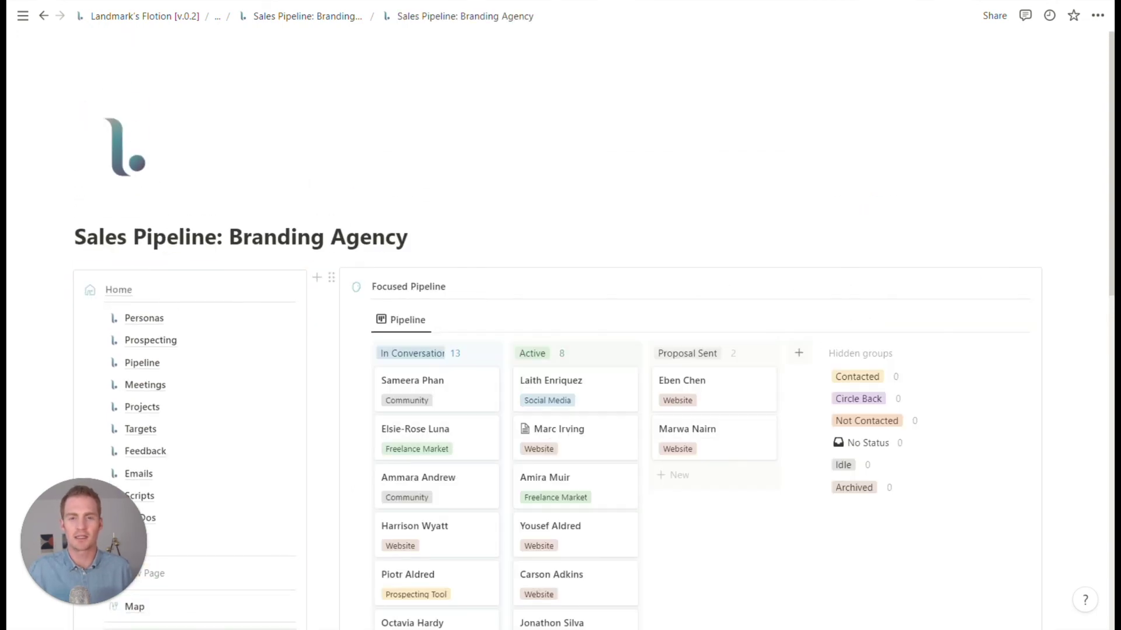